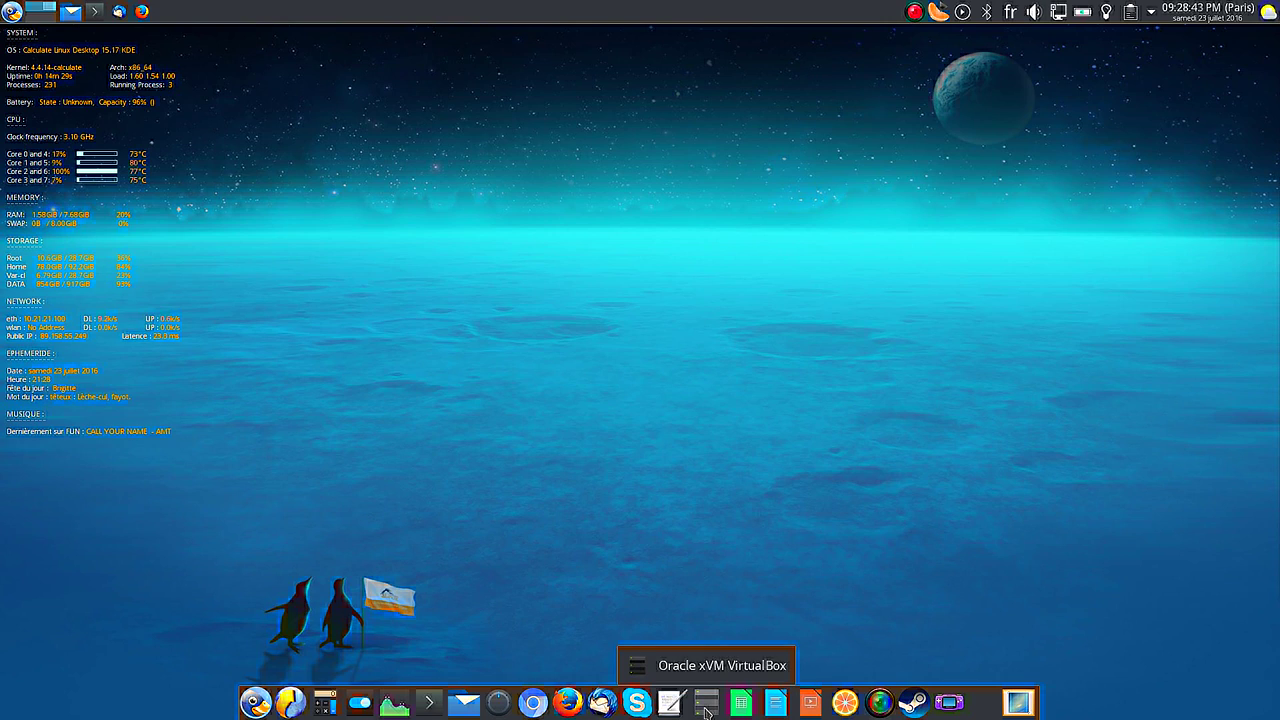
# Launch VirtualBox from the dock and start the Video (ok) virtual machine.
pyautogui.click(706, 706)
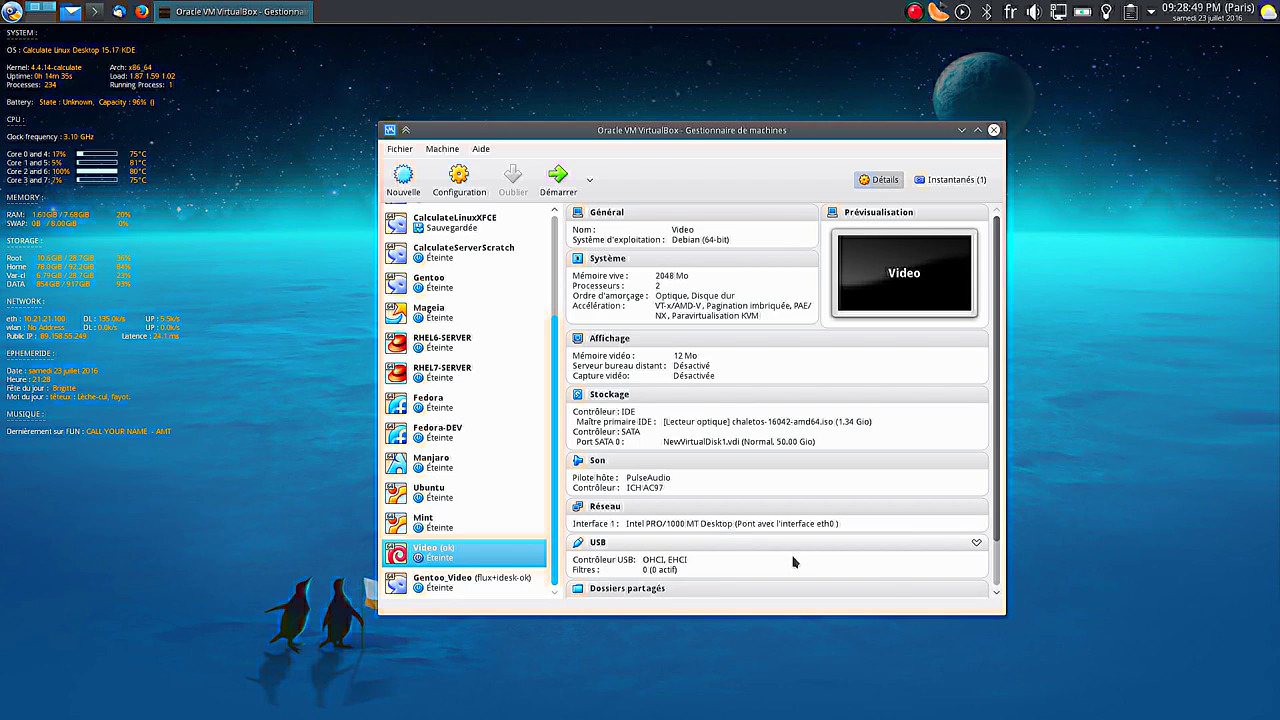
pyautogui.click(557, 178)
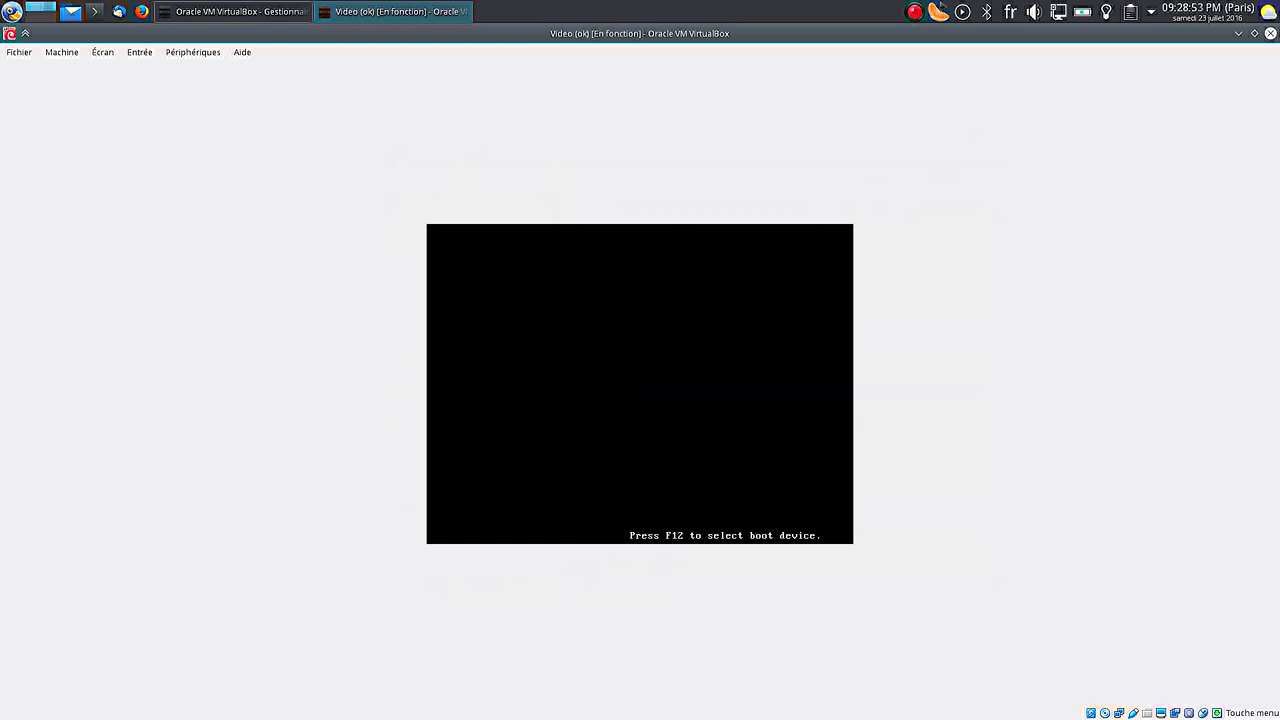
# In full screen, boot the Live ChaletOS boot-menu entry, then leave full-screen mode.
pyautogui.hotkey('ctrl', 'f')
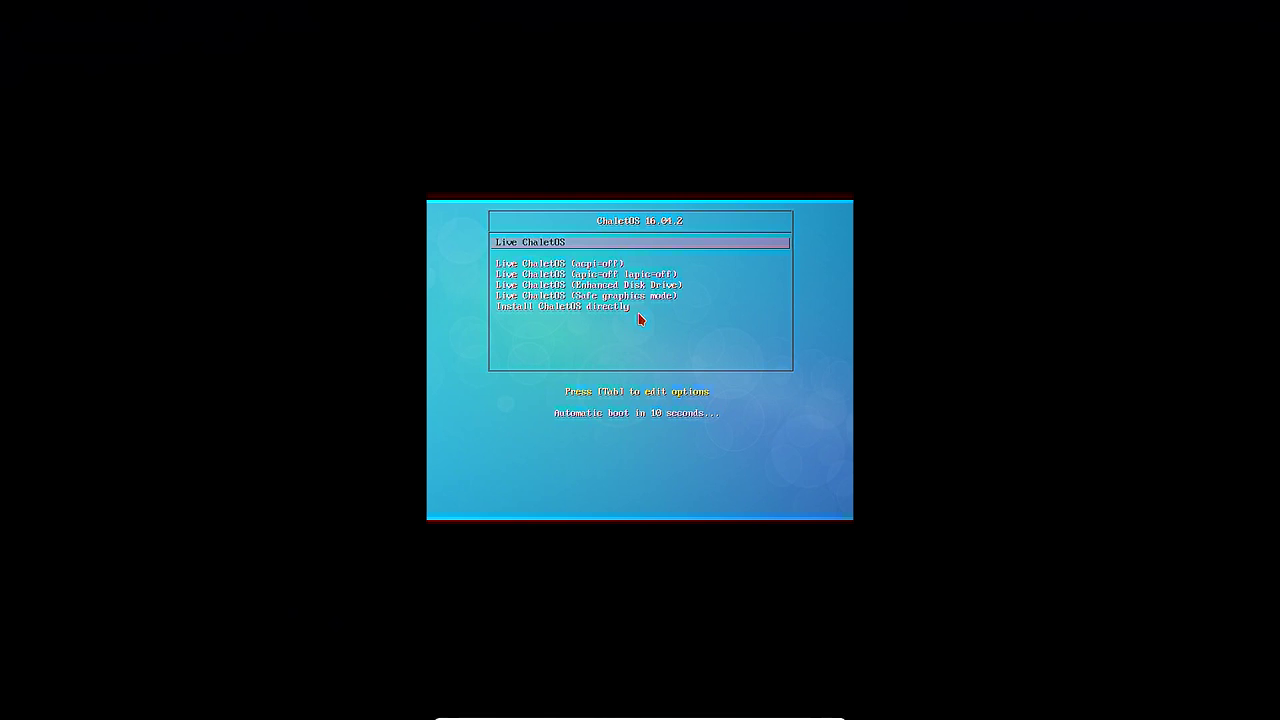
pyautogui.press('Down')
pyautogui.press('Up')
pyautogui.press('Return')
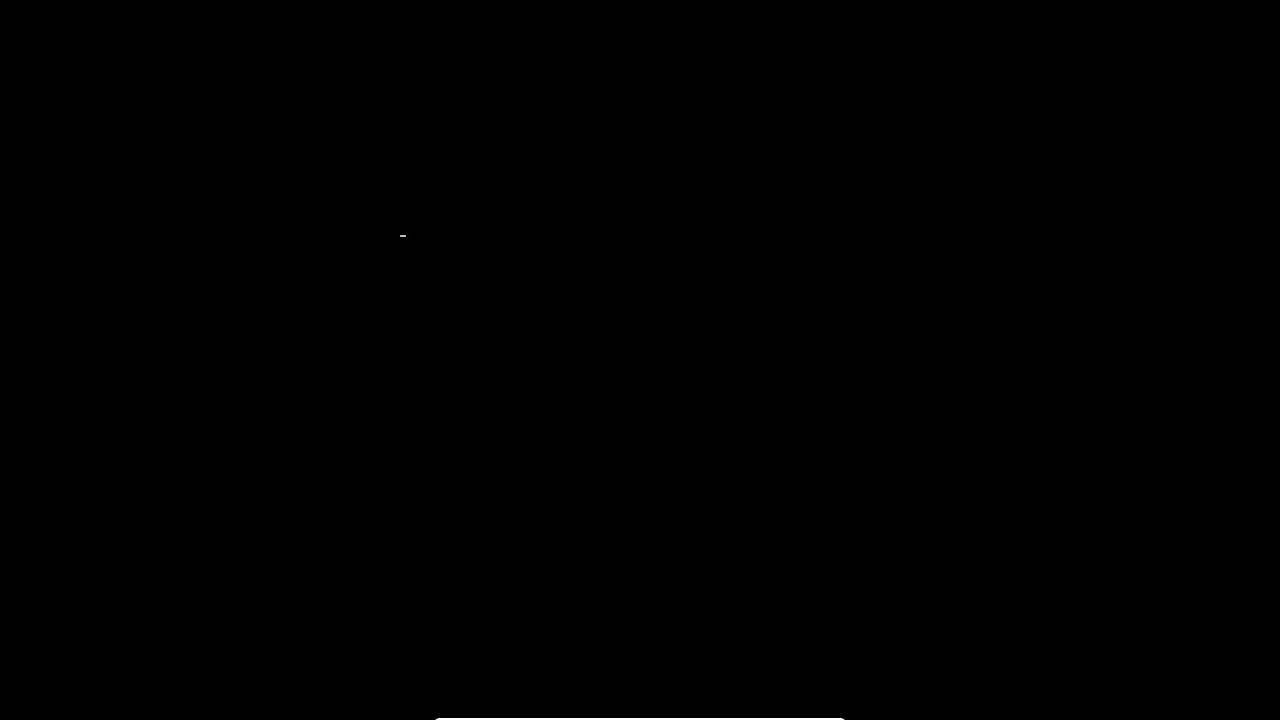
pyautogui.moveTo(670, 712)
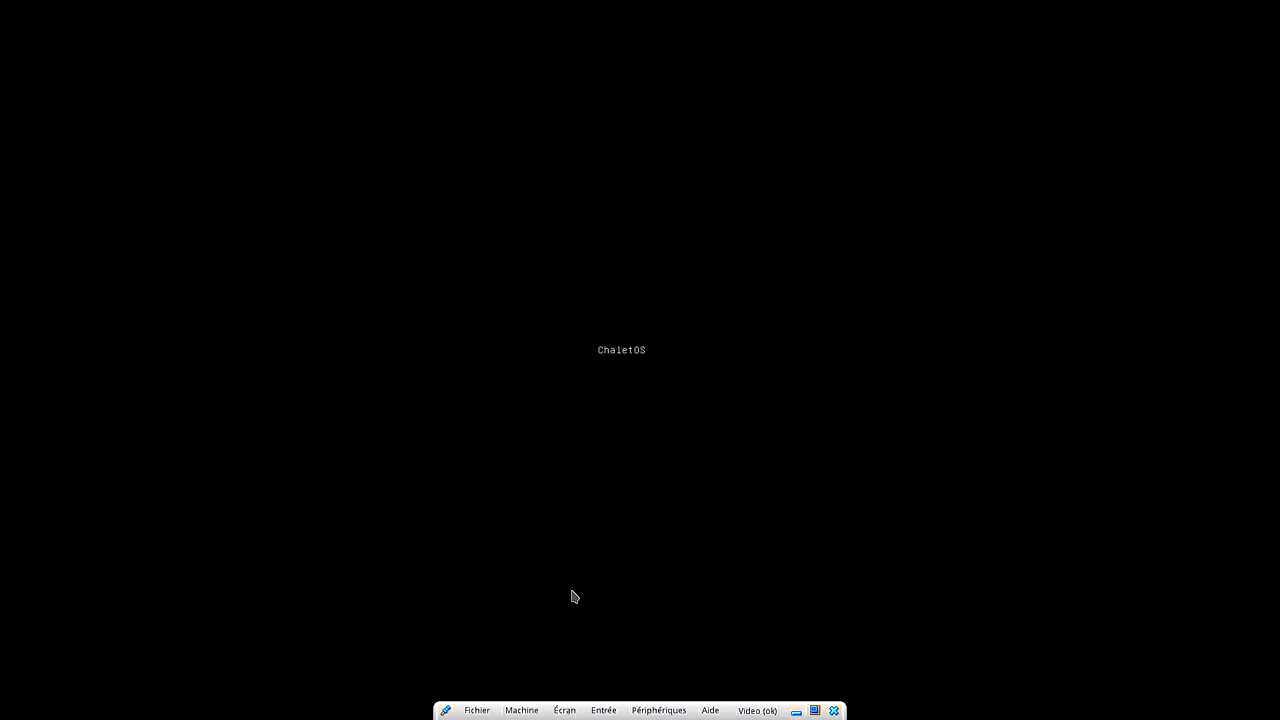
pyautogui.hotkey('ctrl', 'f')
# Set the guest display scale factor to 125% and put the VM back in full screen.
pyautogui.click(140, 52)
pyautogui.moveTo(112, 58)
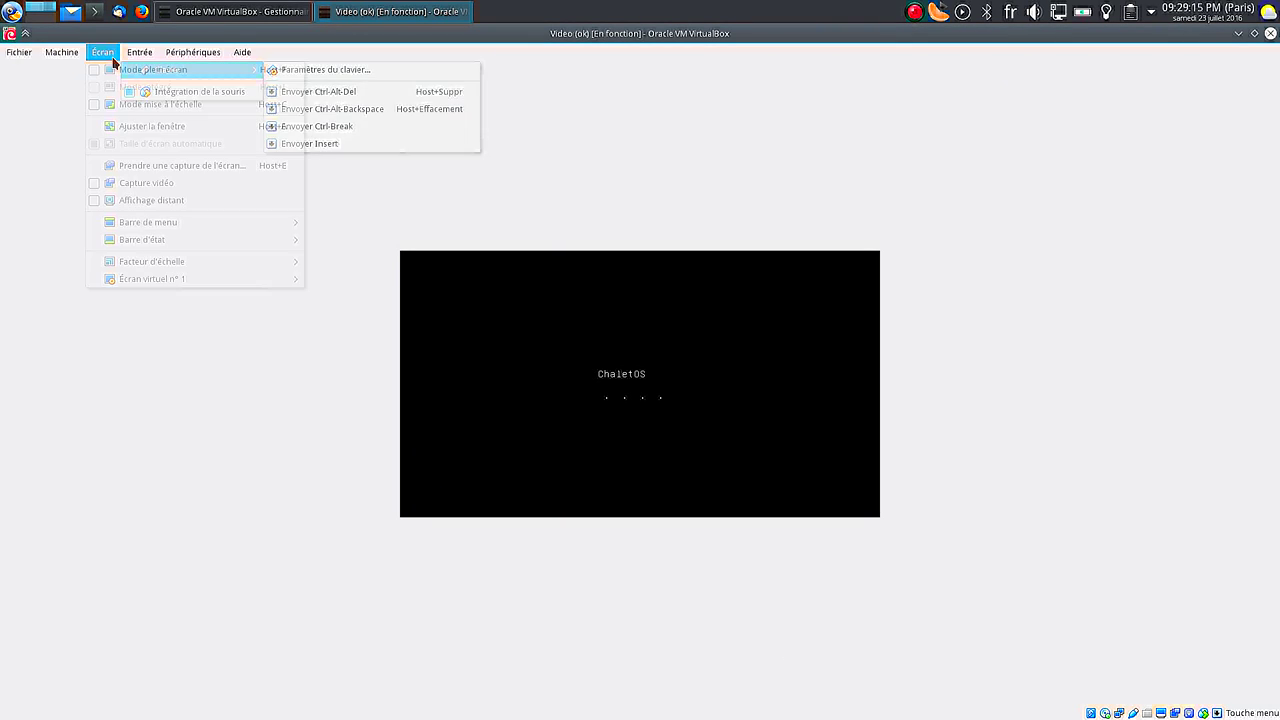
pyautogui.moveTo(163, 262)
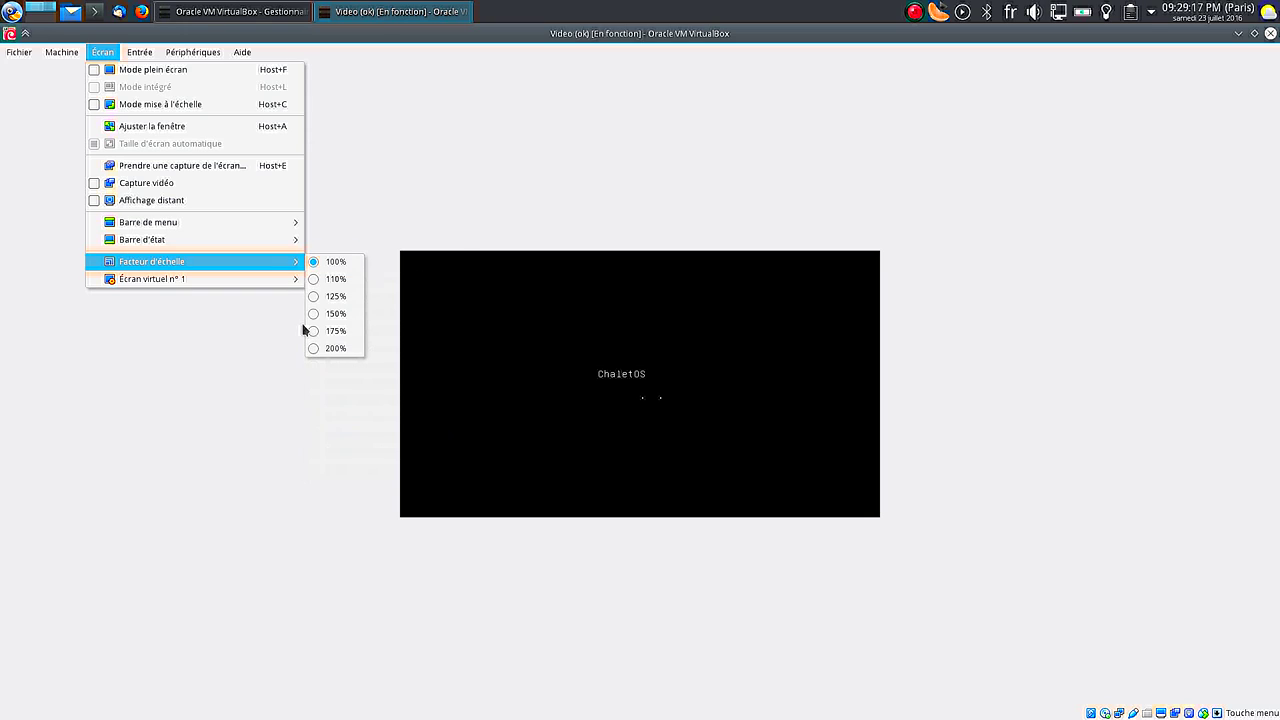
pyautogui.click(330, 296)
pyautogui.hotkey('ctrl', 'f')
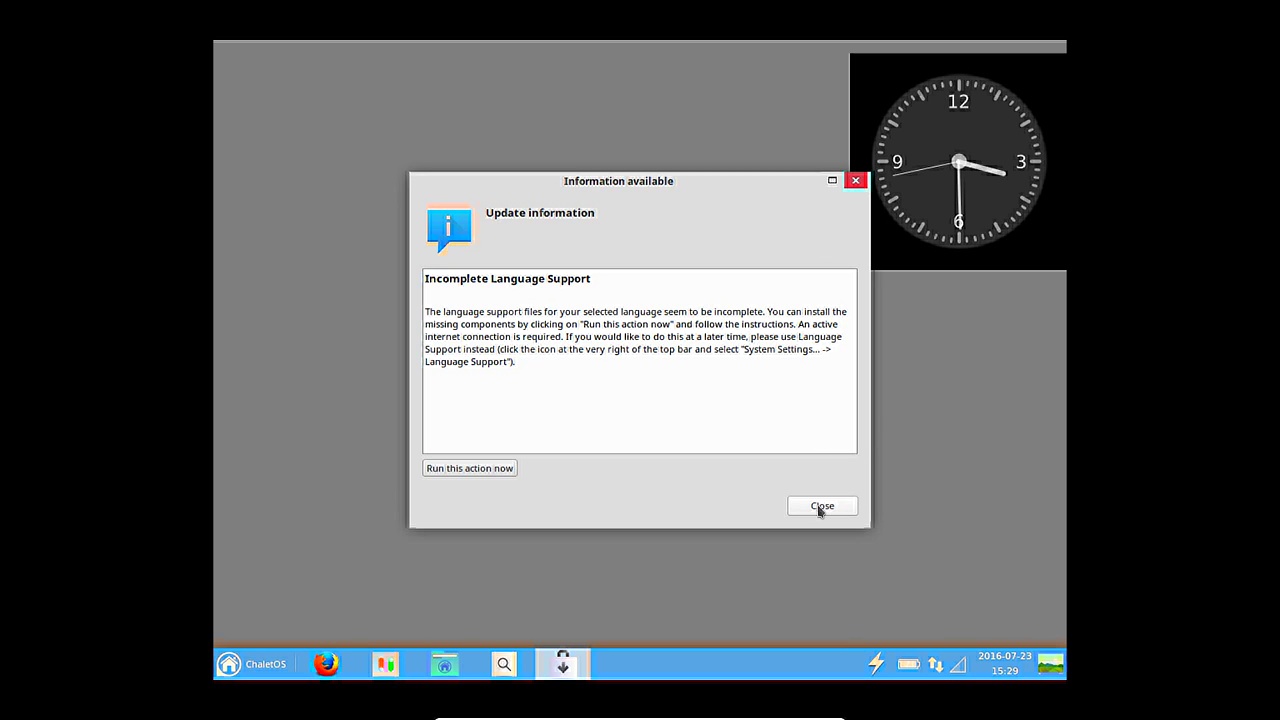
# Dismiss the language support notice, pick Français as the installer language and continue.
pyautogui.click(819, 508)
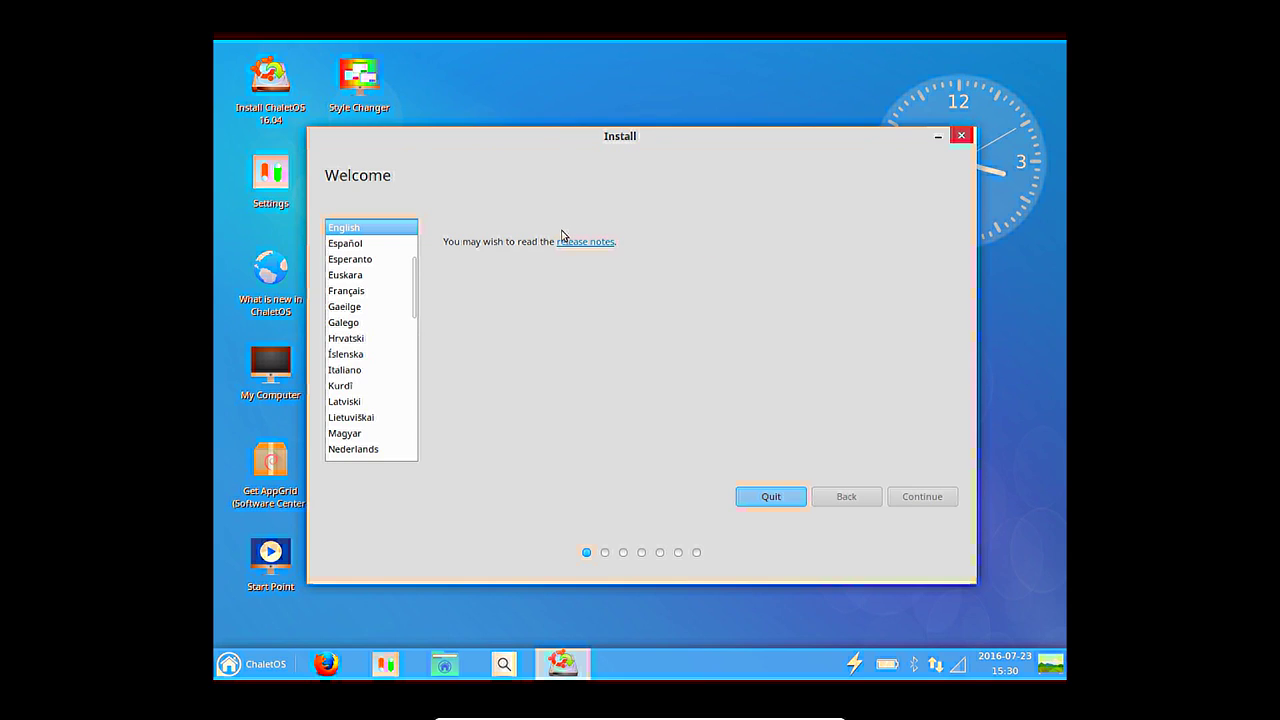
pyautogui.click(347, 292)
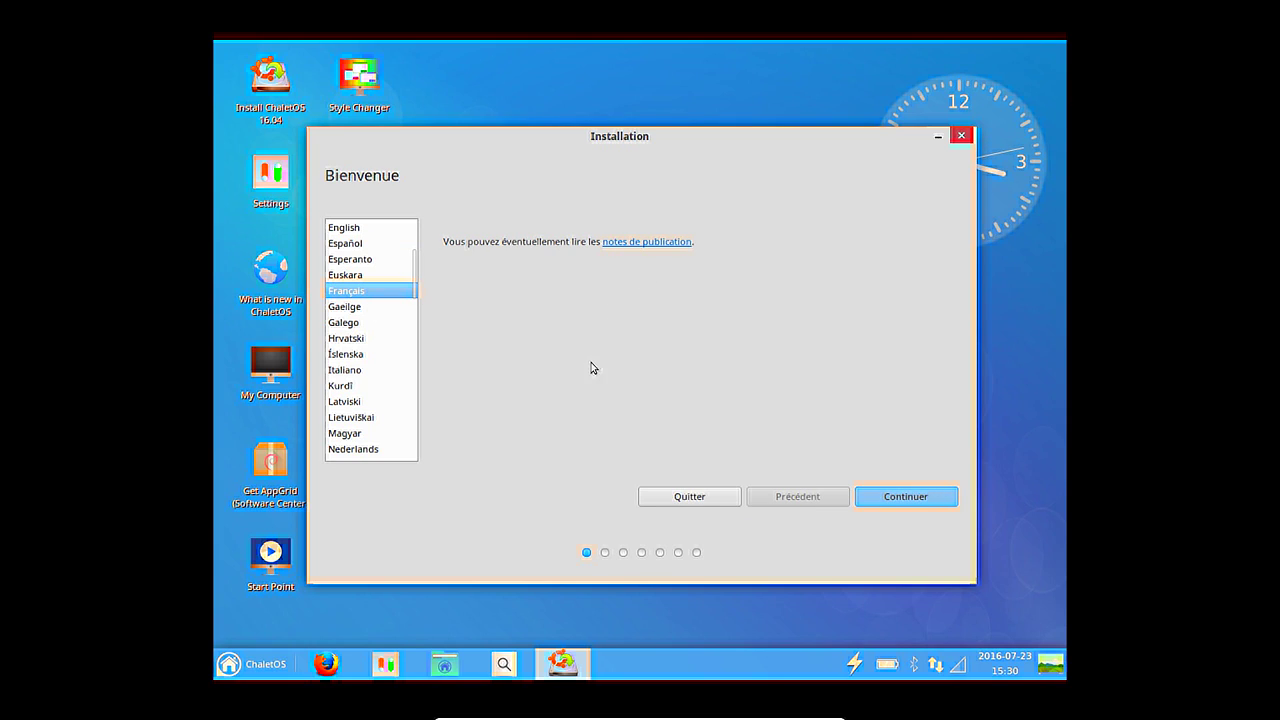
pyautogui.click(895, 497)
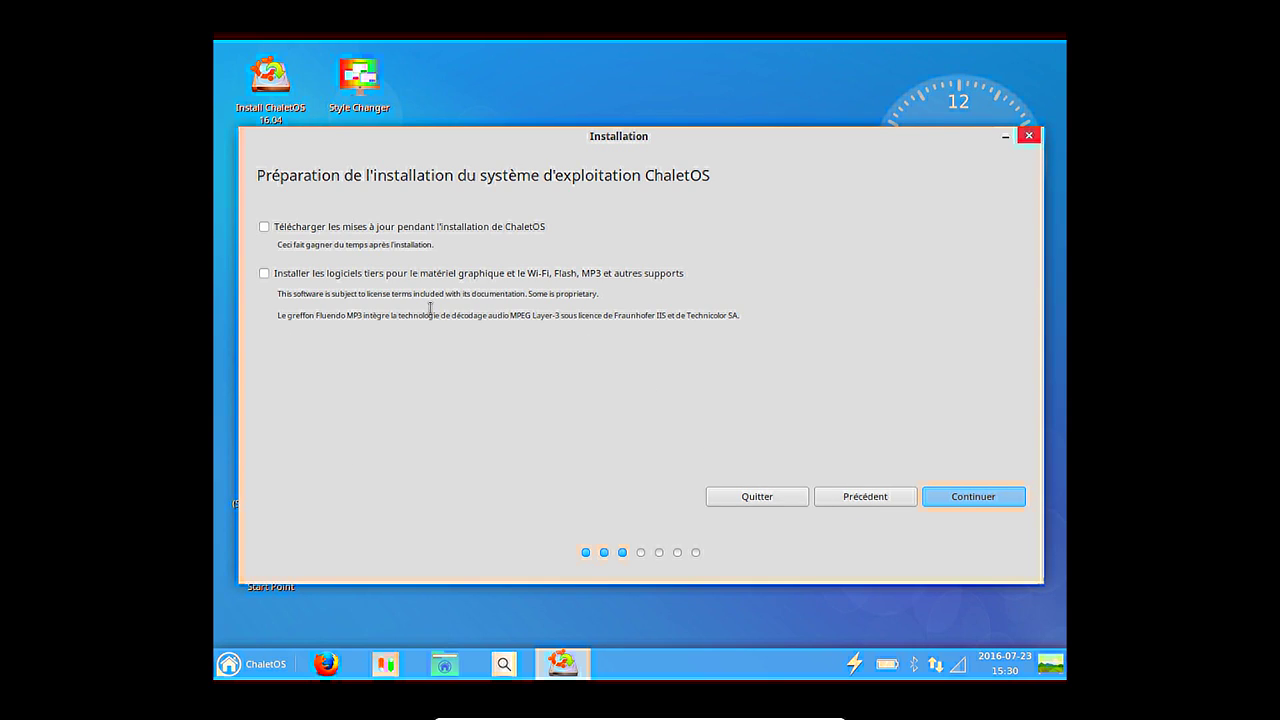
# Allow unmounting, choose 'Effacer le disque et installer ChaletOS' and confirm writing the partition changes.
pyautogui.click(974, 494)
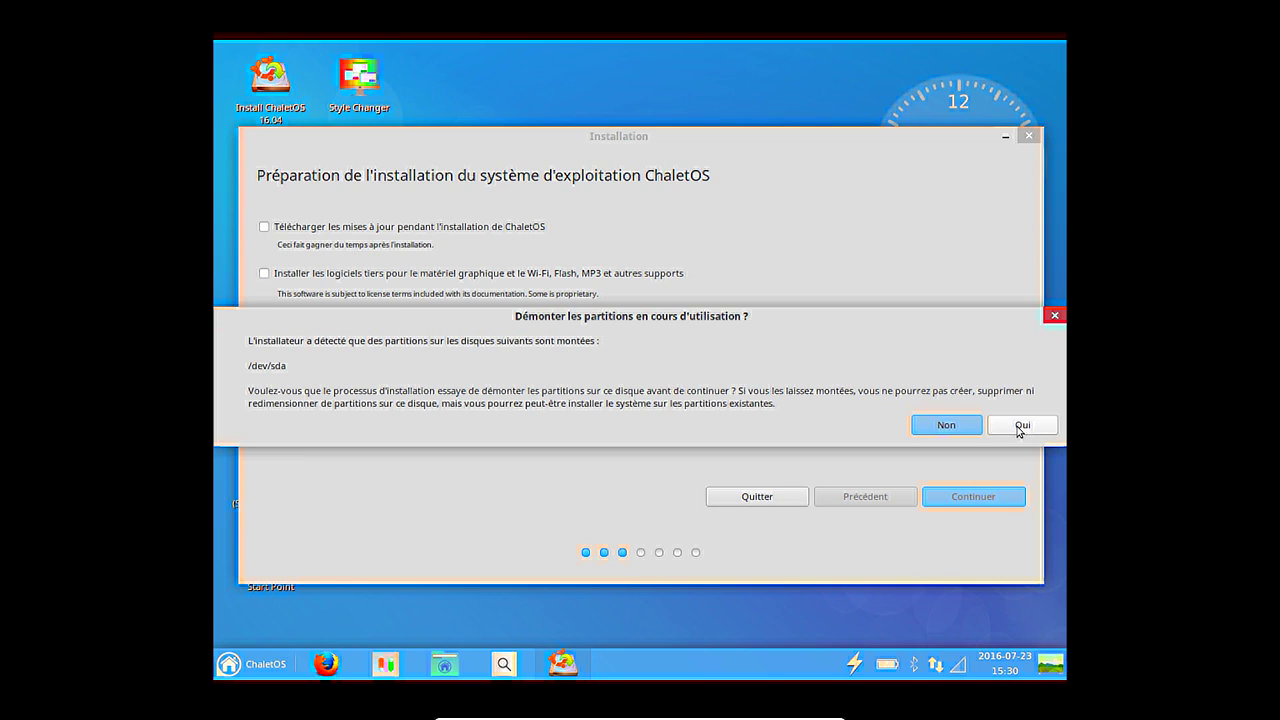
pyautogui.click(1000, 430)
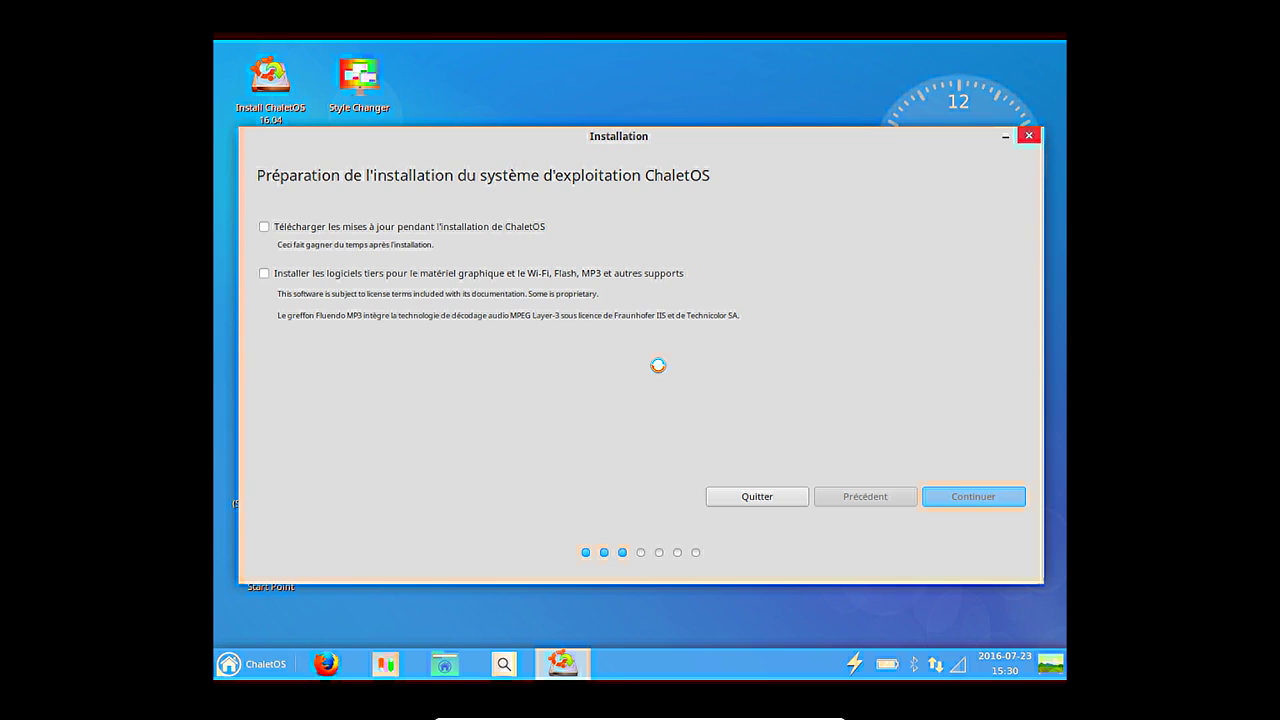
pyautogui.click(374, 284)
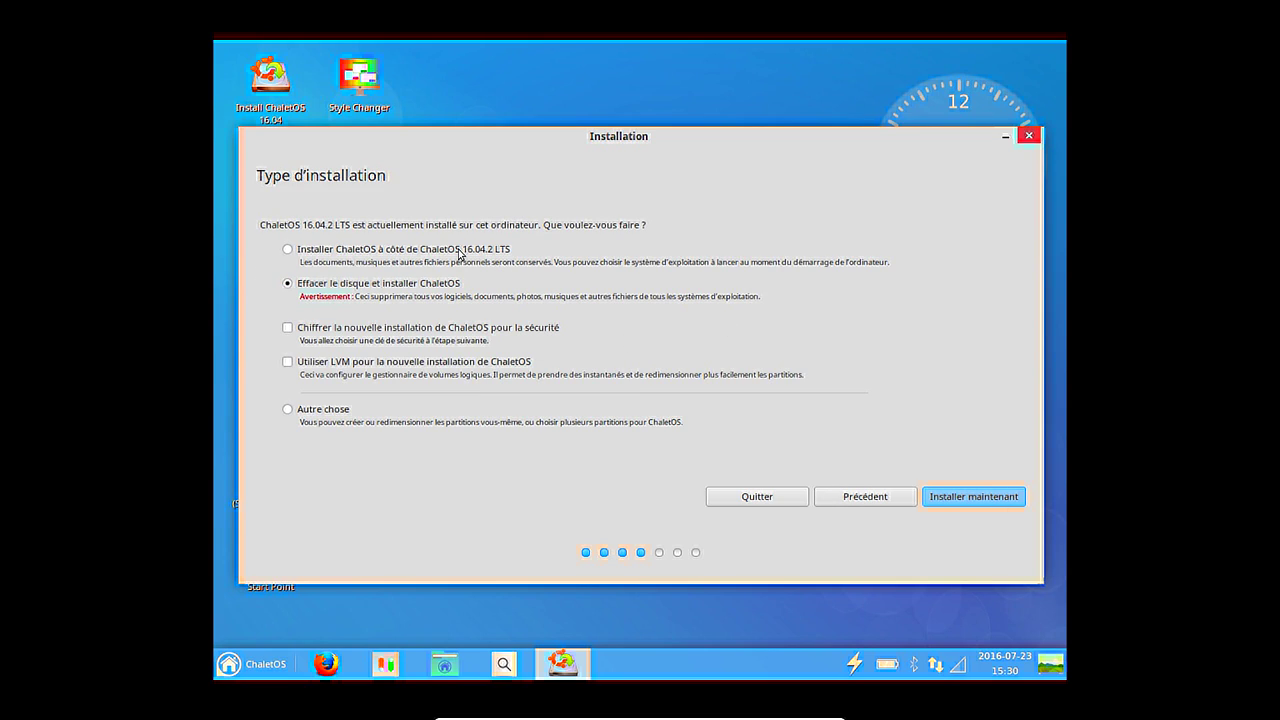
pyautogui.click(996, 497)
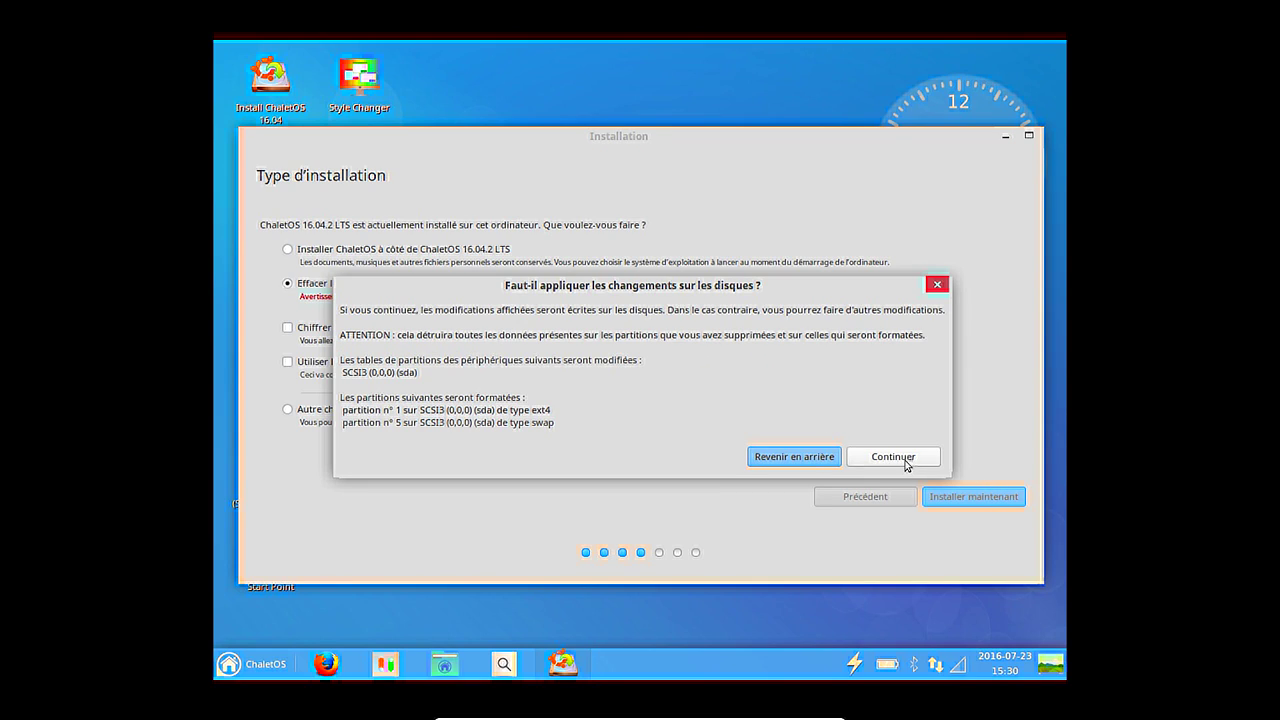
pyautogui.click(875, 456)
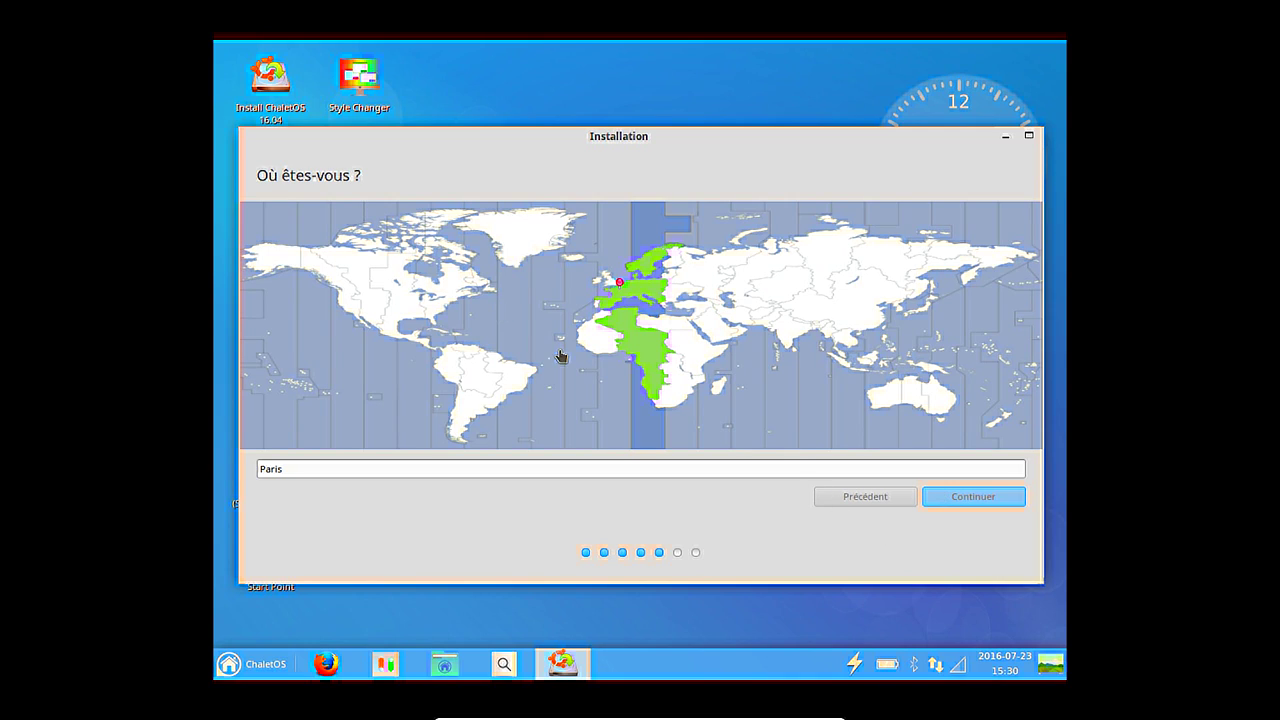
# Accept the keyboard layout, enter the full name, computer name chaletOS, username and password, and continue.
pyautogui.click(982, 496)
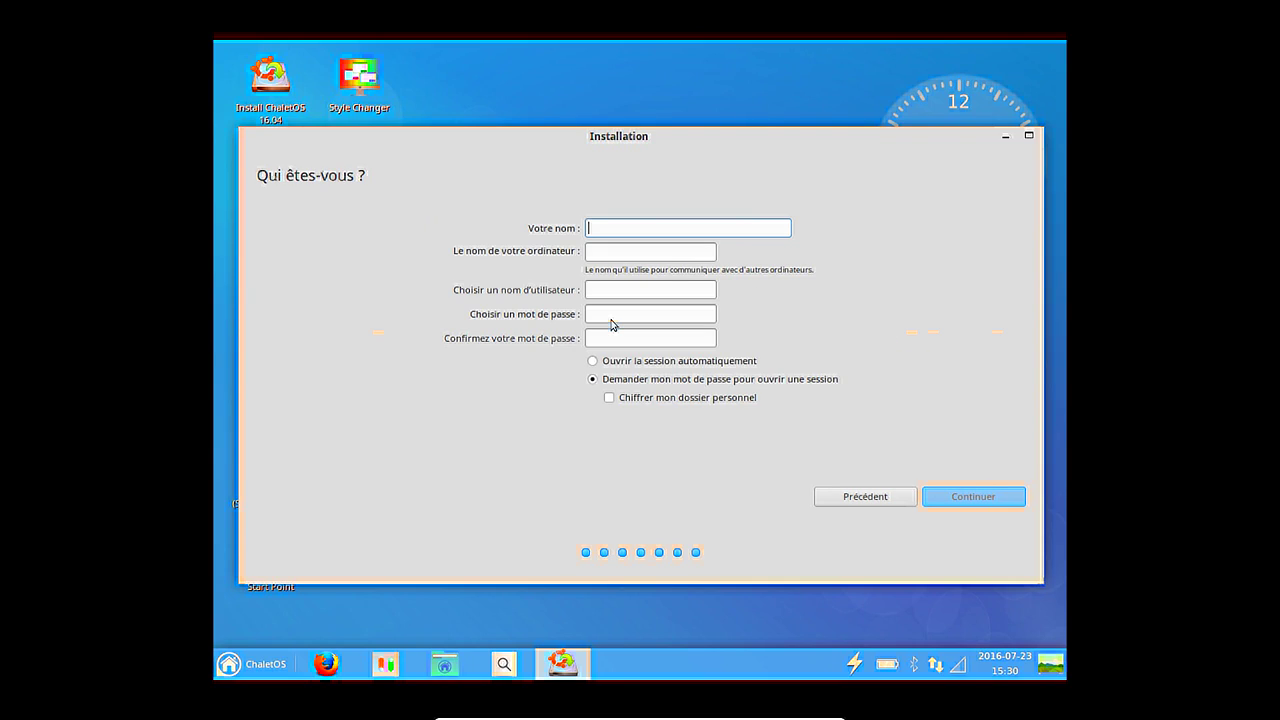
pyautogui.write('Adrien Linuxtricks')
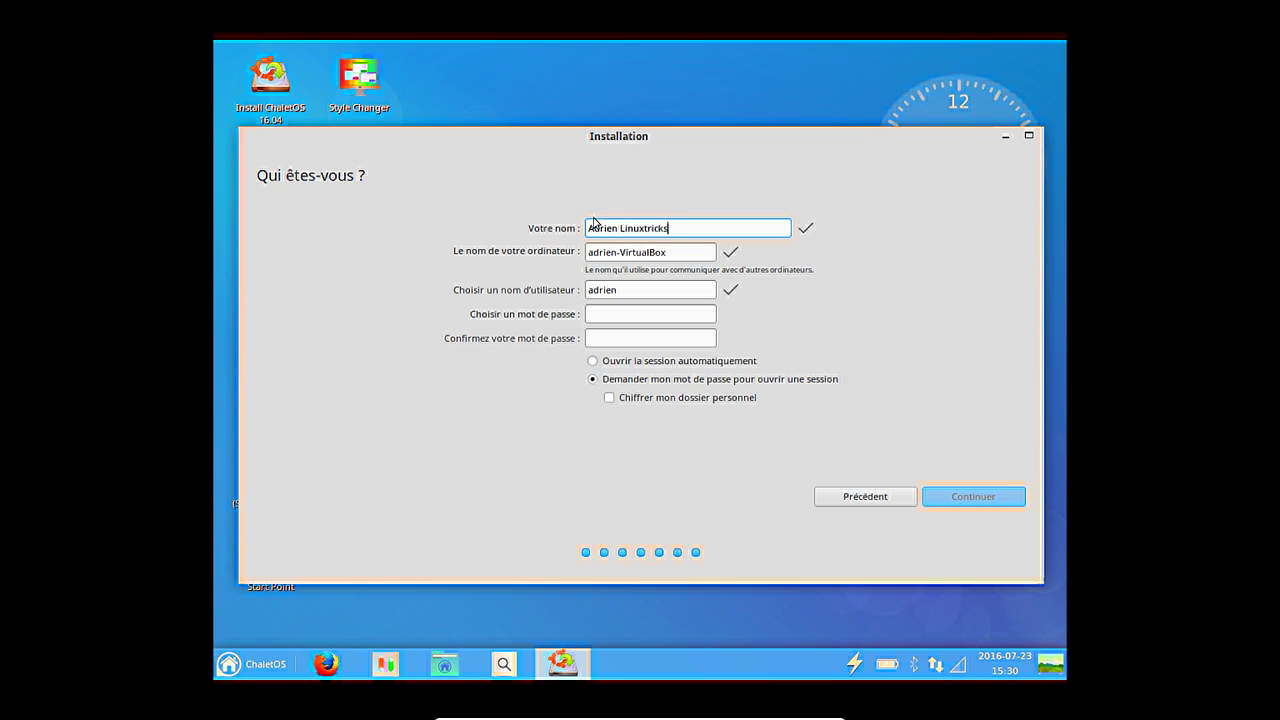
pyautogui.press('Tab')
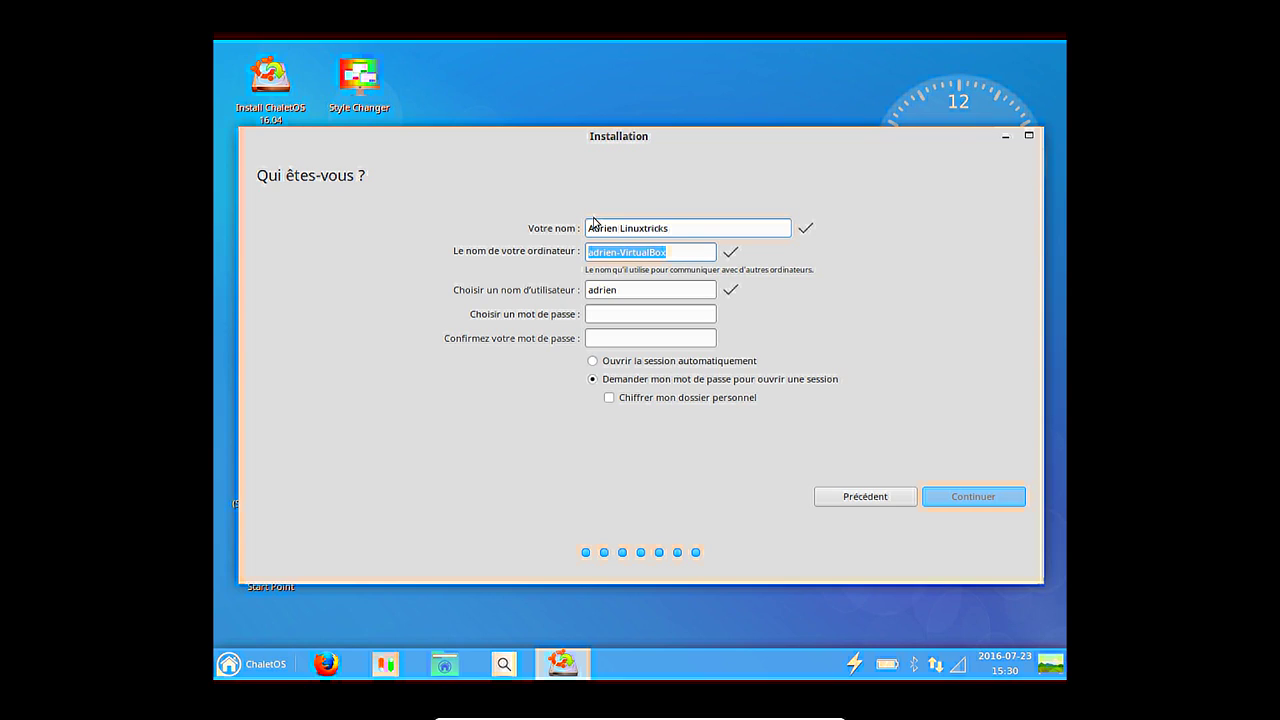
pyautogui.write('chaletOS')
pyautogui.press('Tab')
pyautogui.press('Tab')
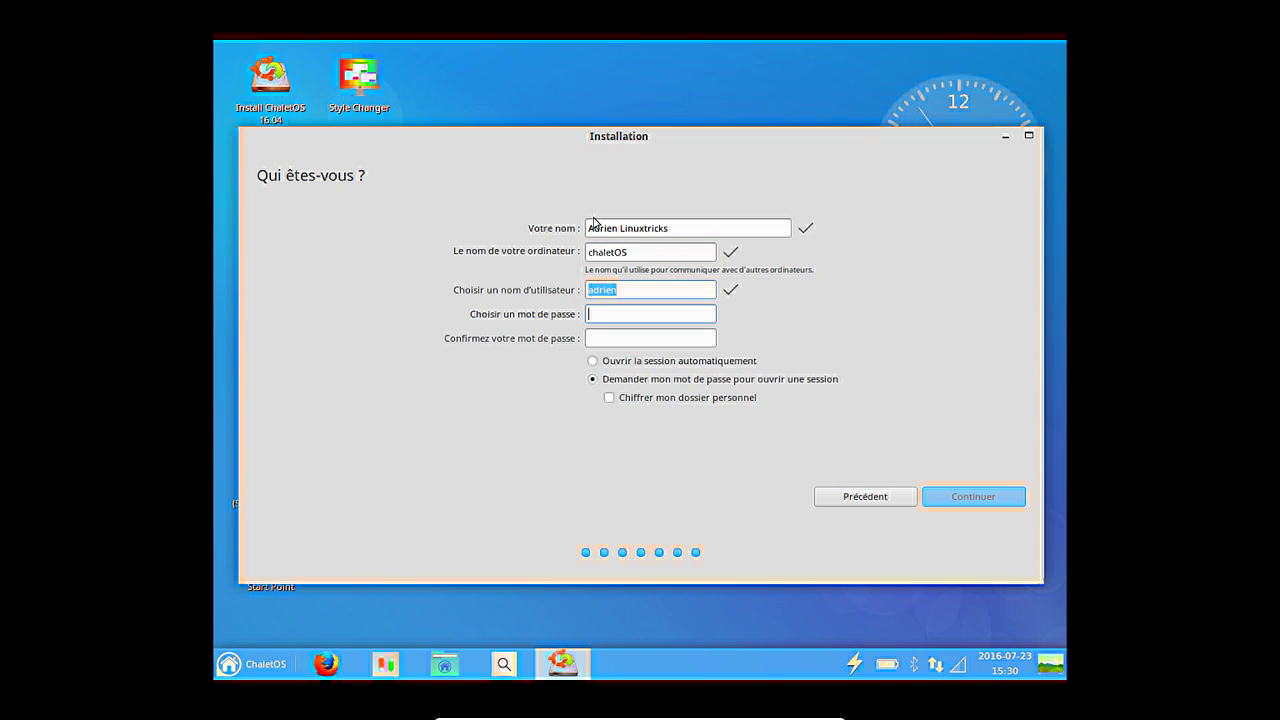
pyautogui.write('********')
pyautogui.press('Tab')
pyautogui.write('********')
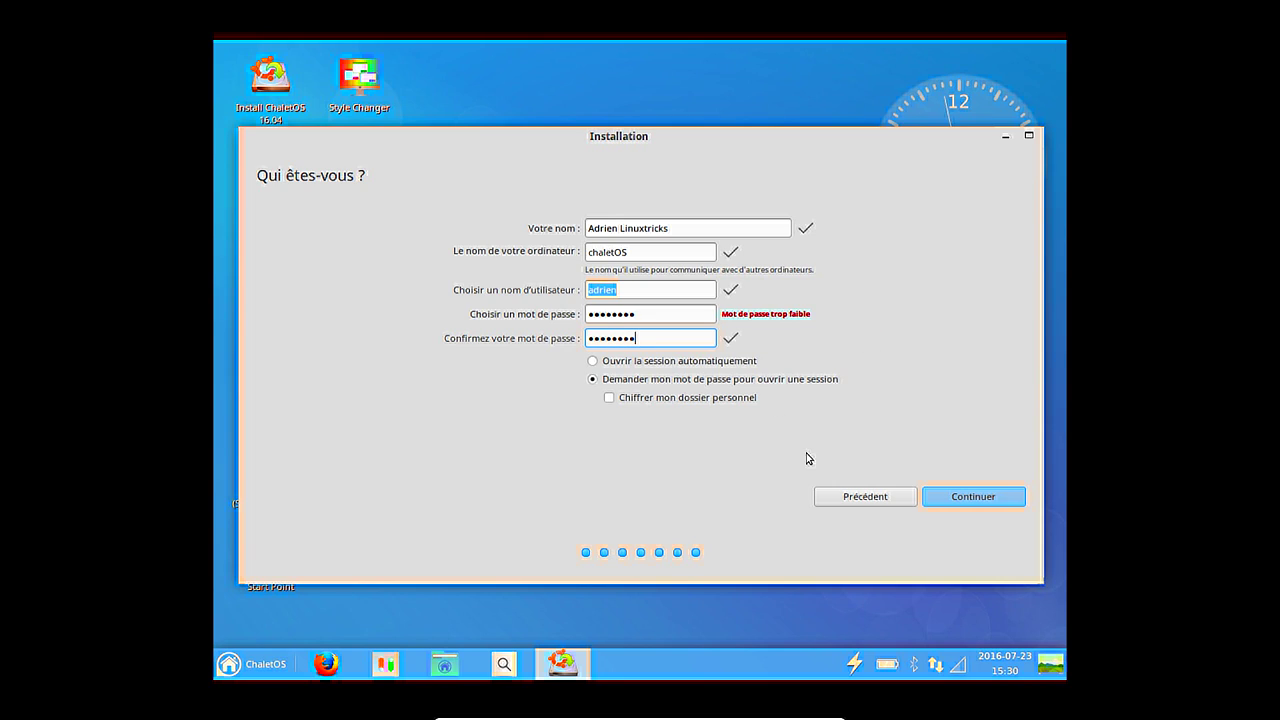
pyautogui.click(977, 501)
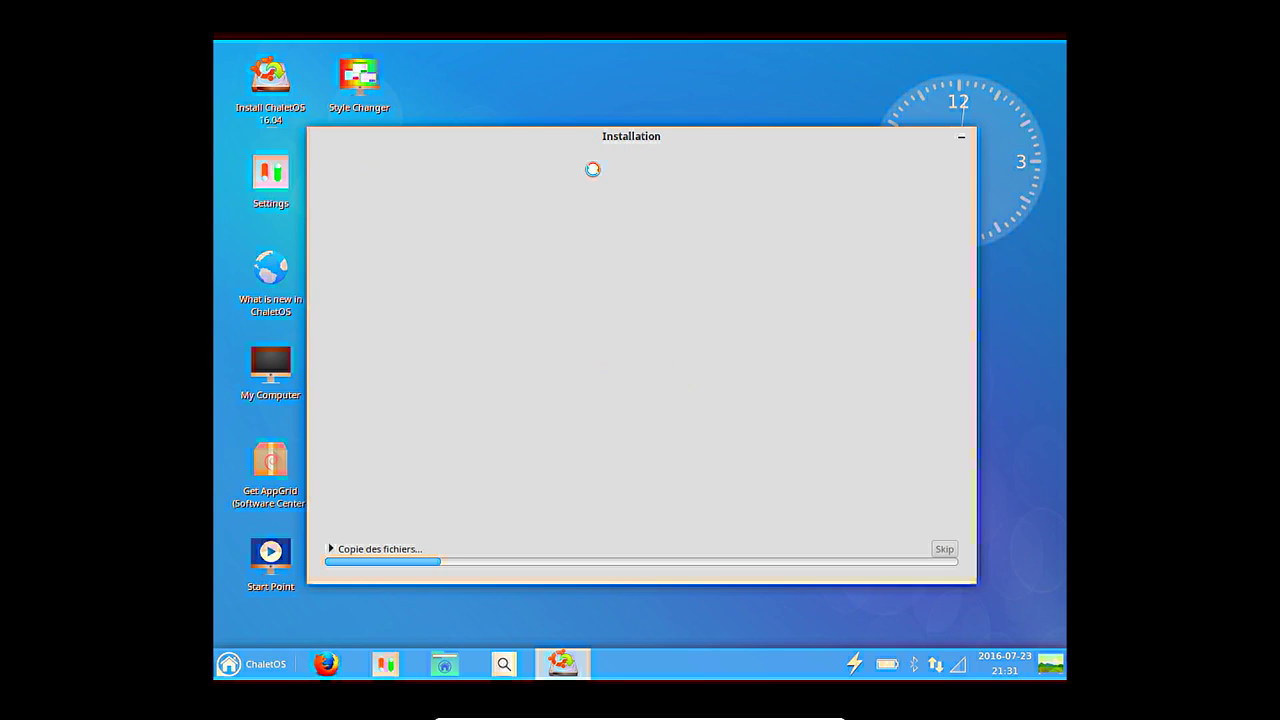
# Move the installation window up and right, then browse the menu's Settings and System categories.
pyautogui.moveTo(516, 136); pyautogui.dragTo(607, 55)
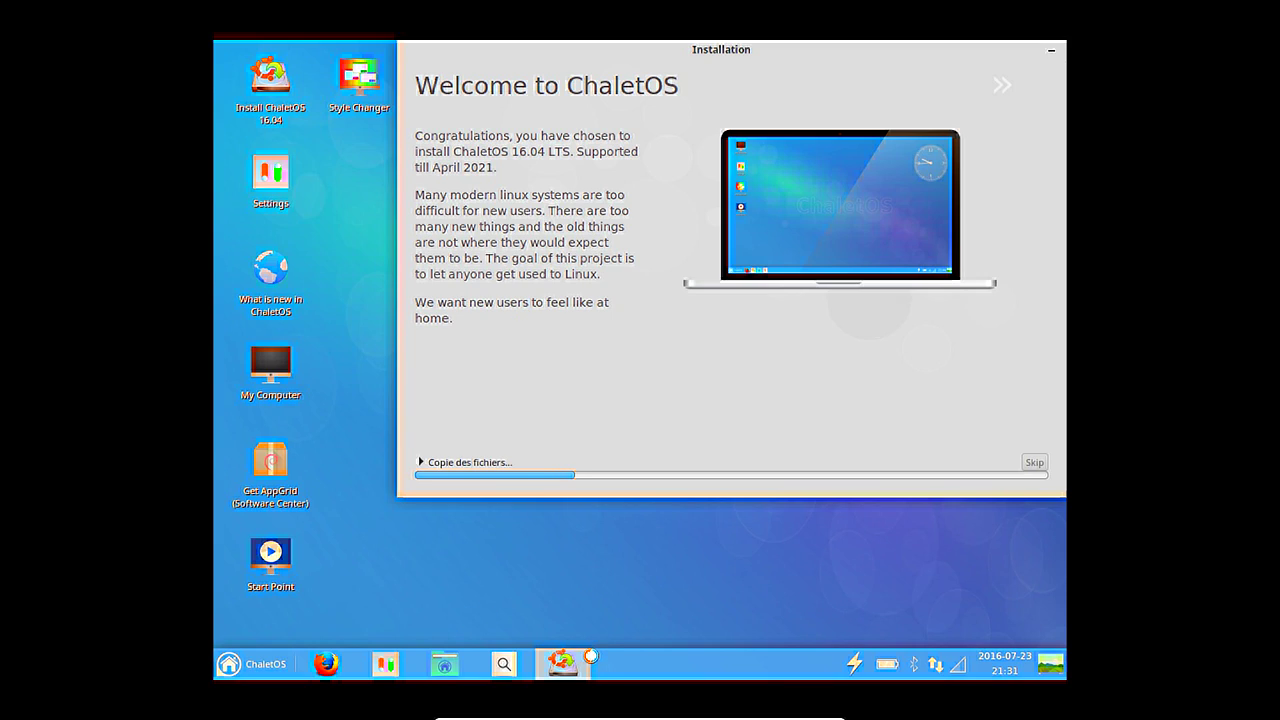
pyautogui.moveTo(591, 656)
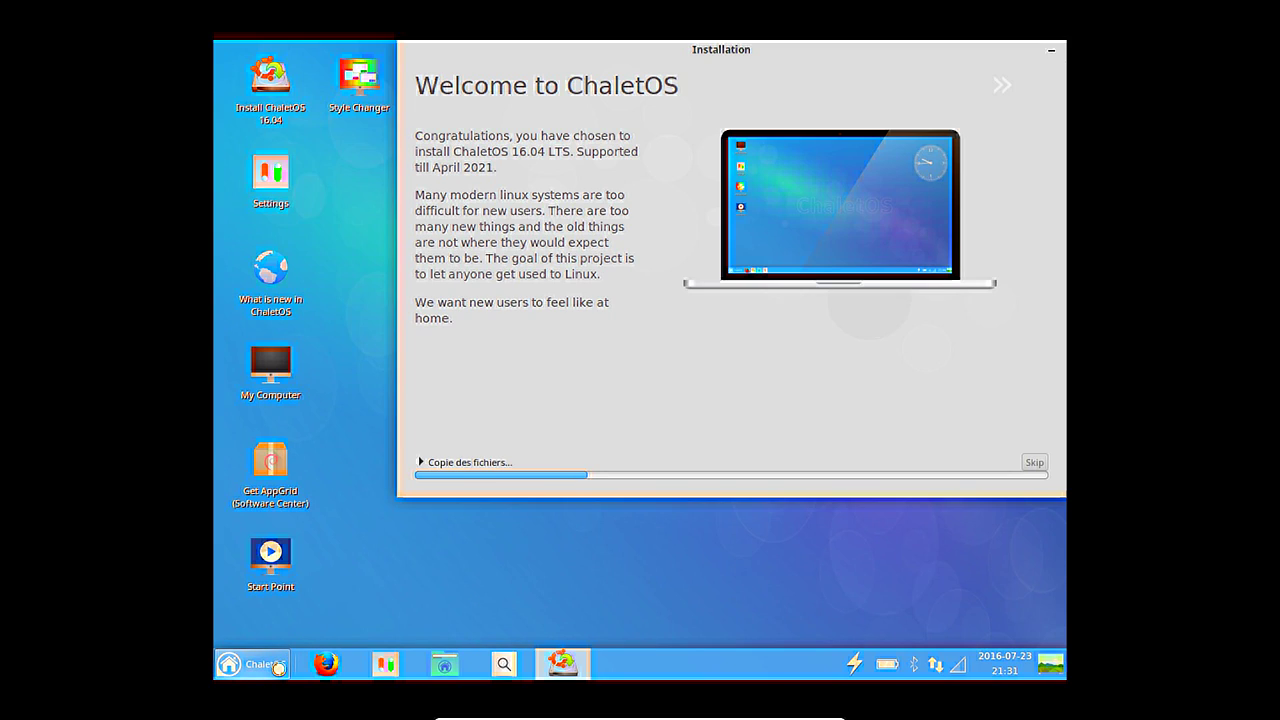
pyautogui.click(255, 664)
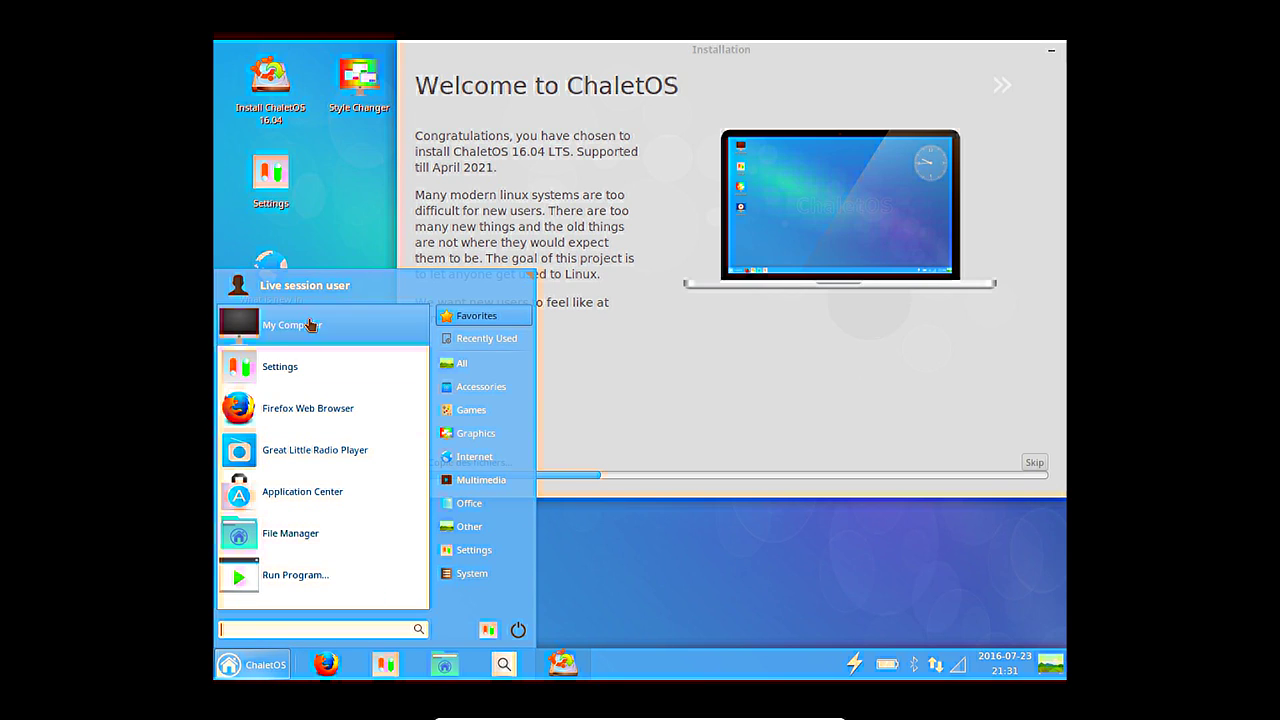
pyautogui.click(490, 548)
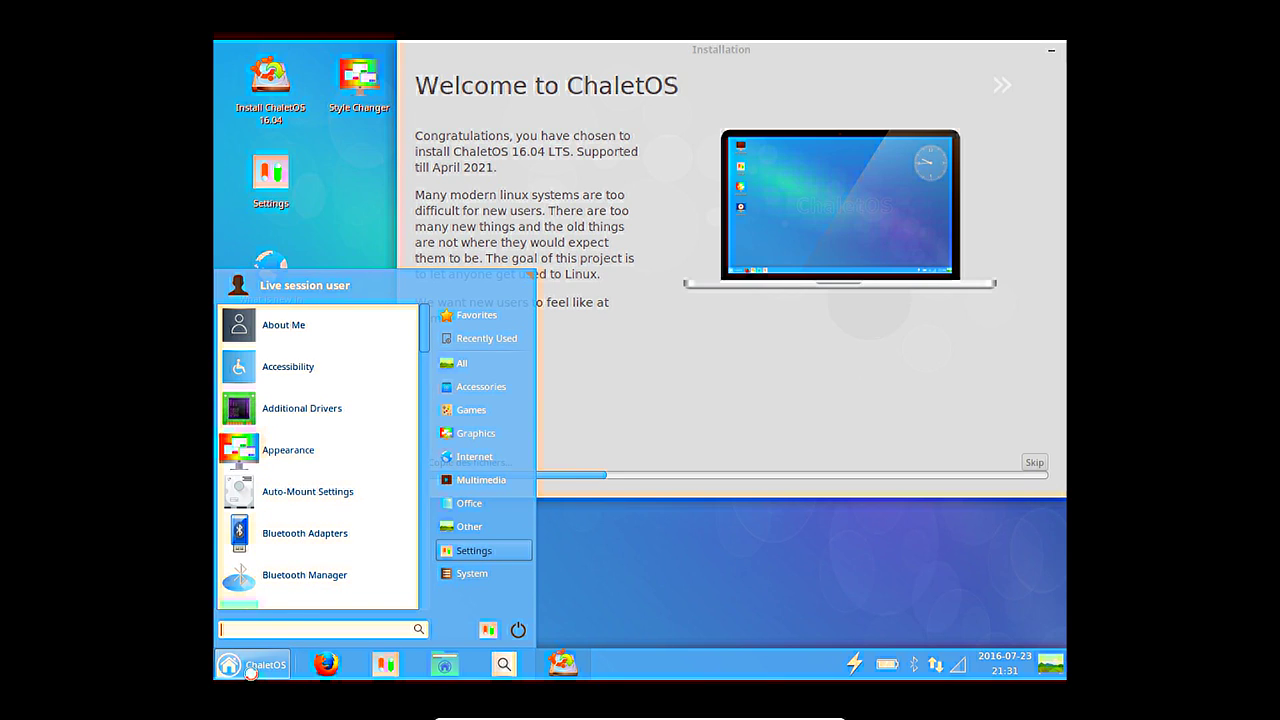
pyautogui.click(265, 665)
pyautogui.click(265, 665)
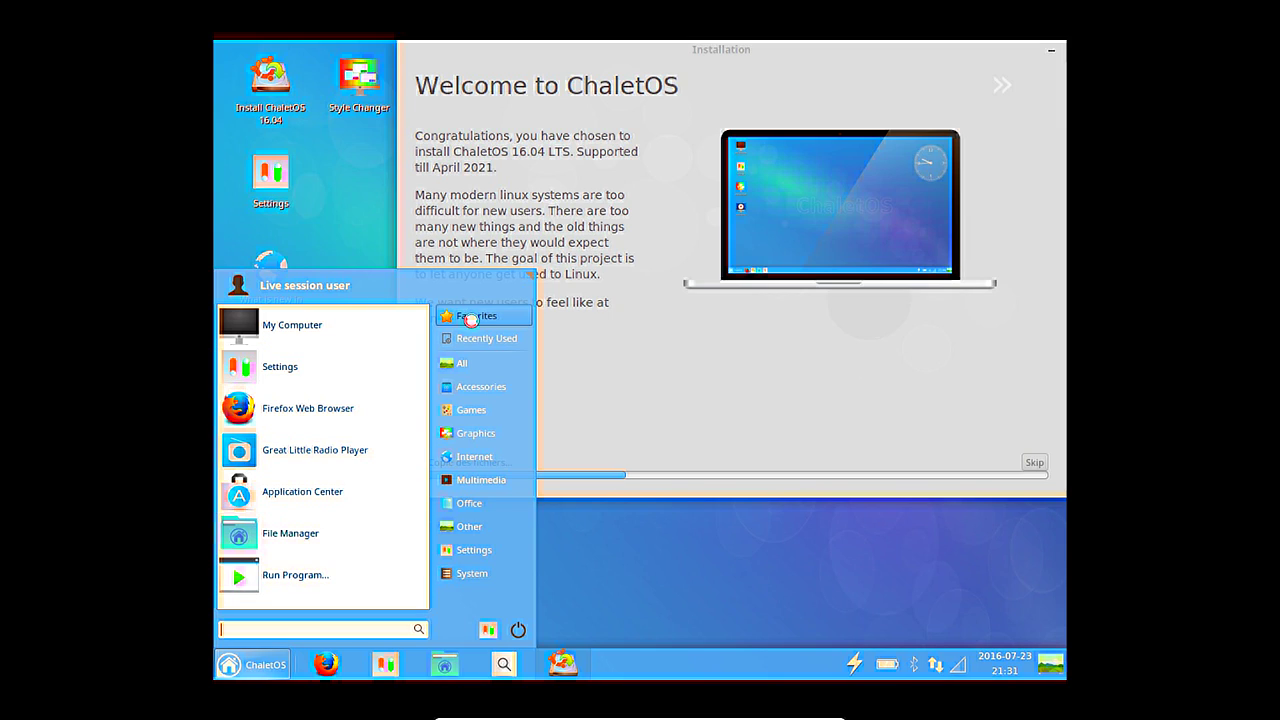
pyautogui.click(457, 578)
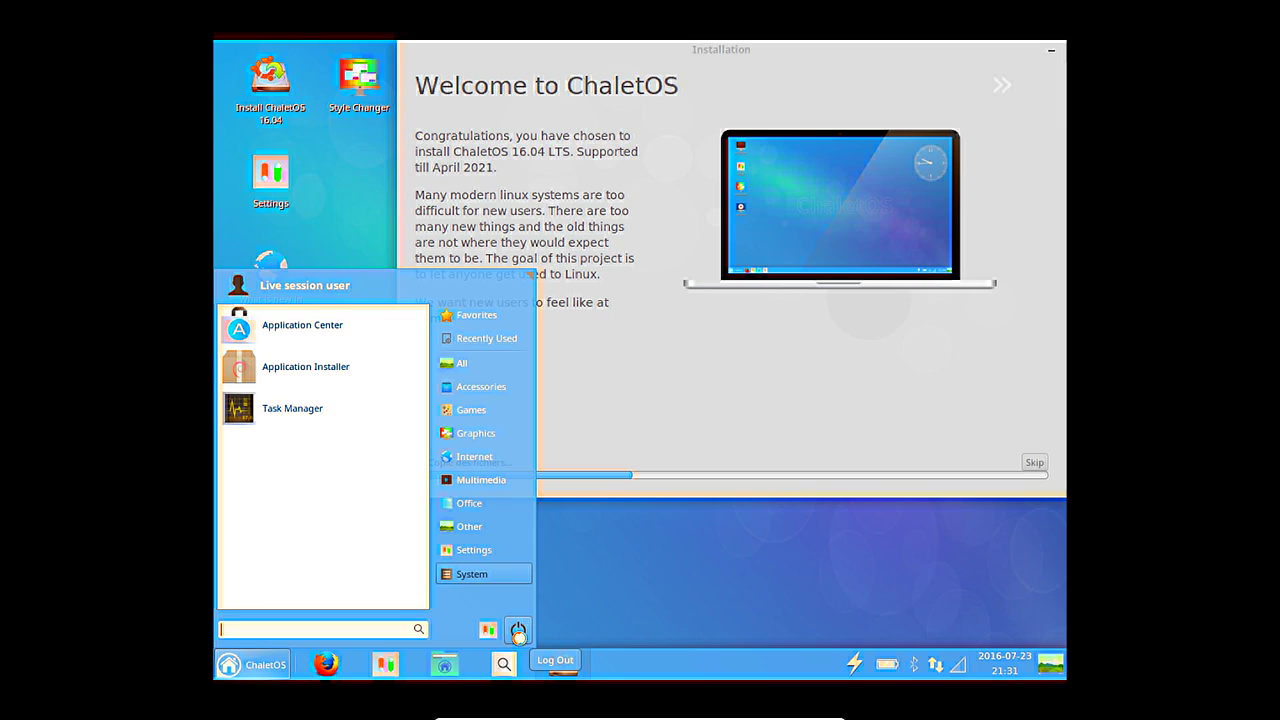
pyautogui.click(252, 664)
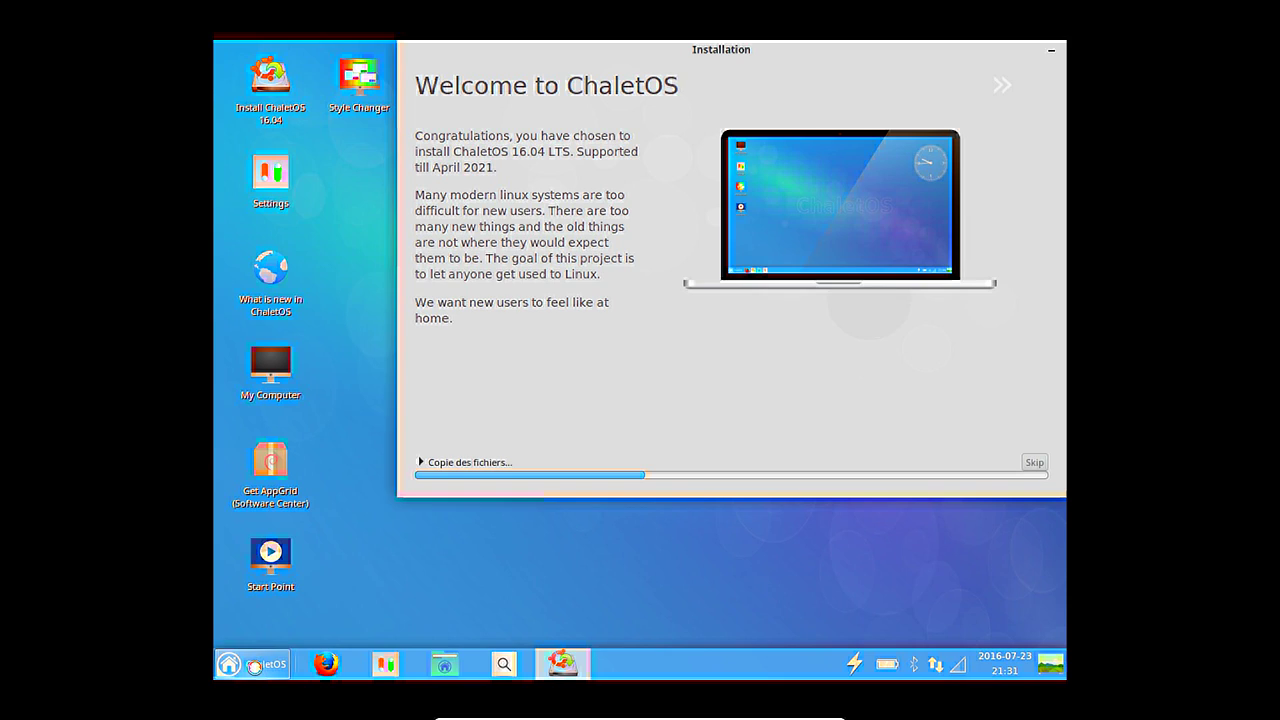
# View the menu plugin's About information, close it, and reopen the application menu.
pyautogui.rightClick(254, 666)
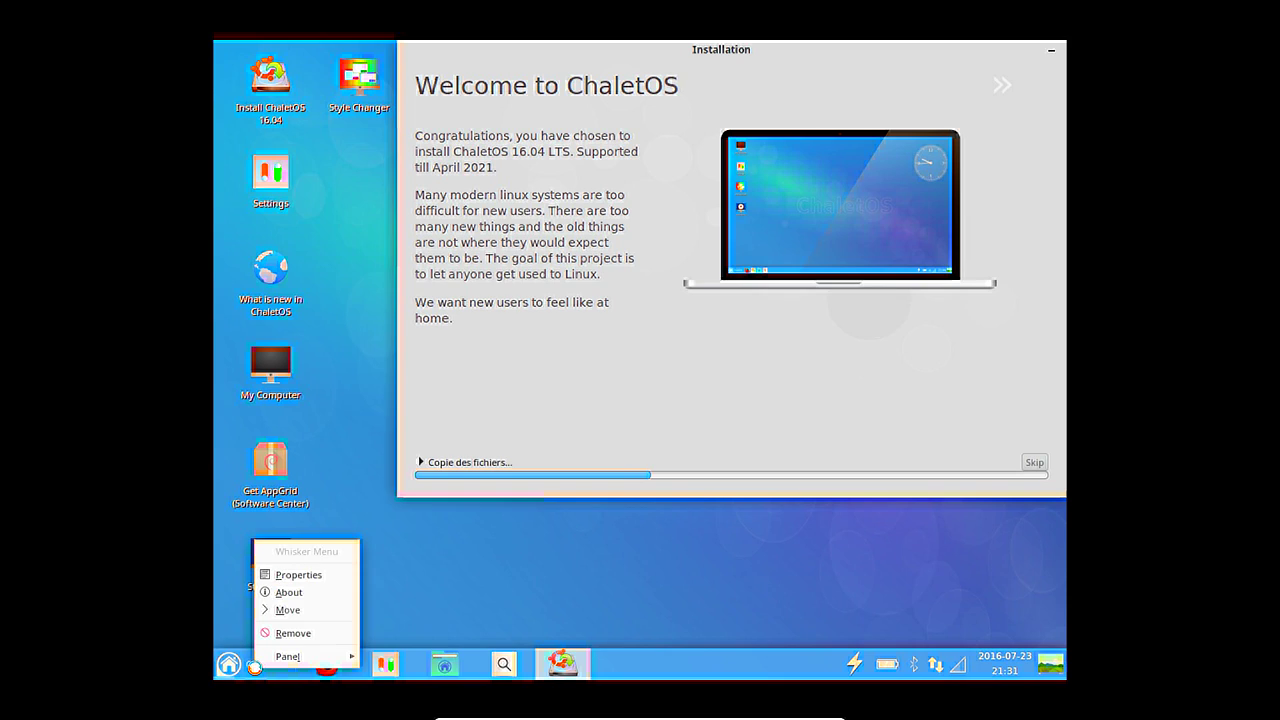
pyautogui.click(310, 592)
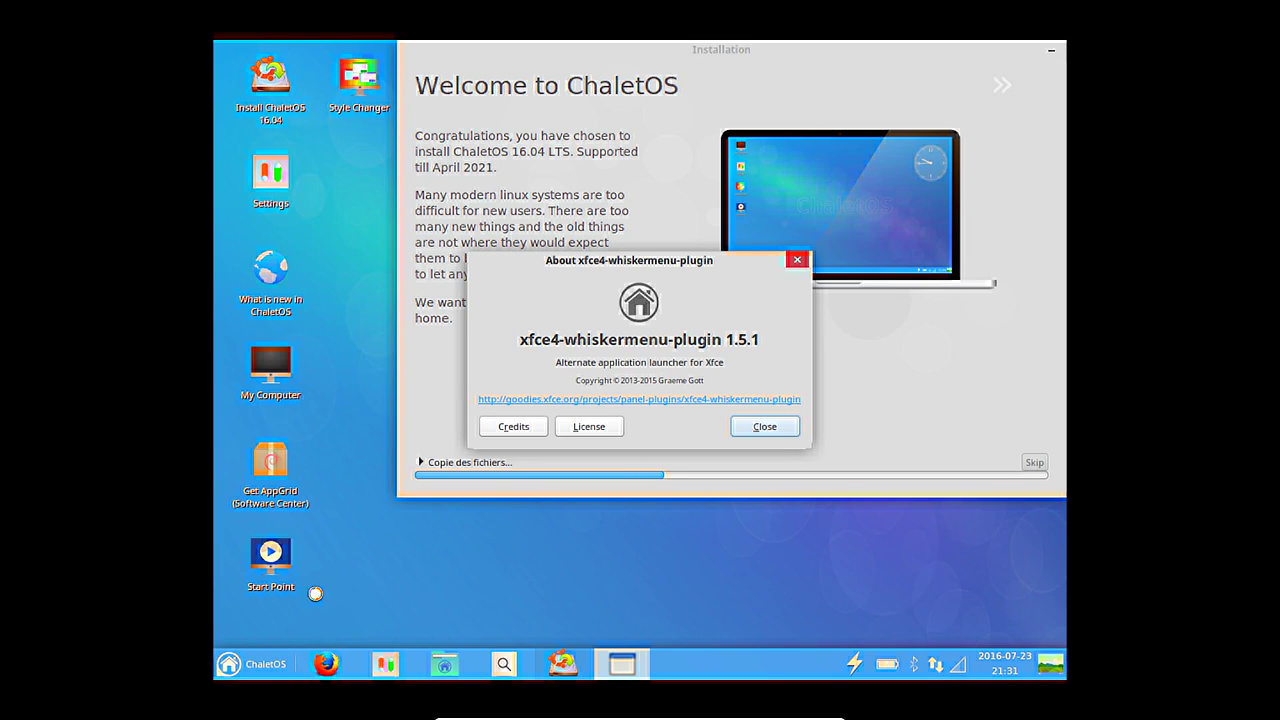
pyautogui.click(765, 427)
pyautogui.click(258, 664)
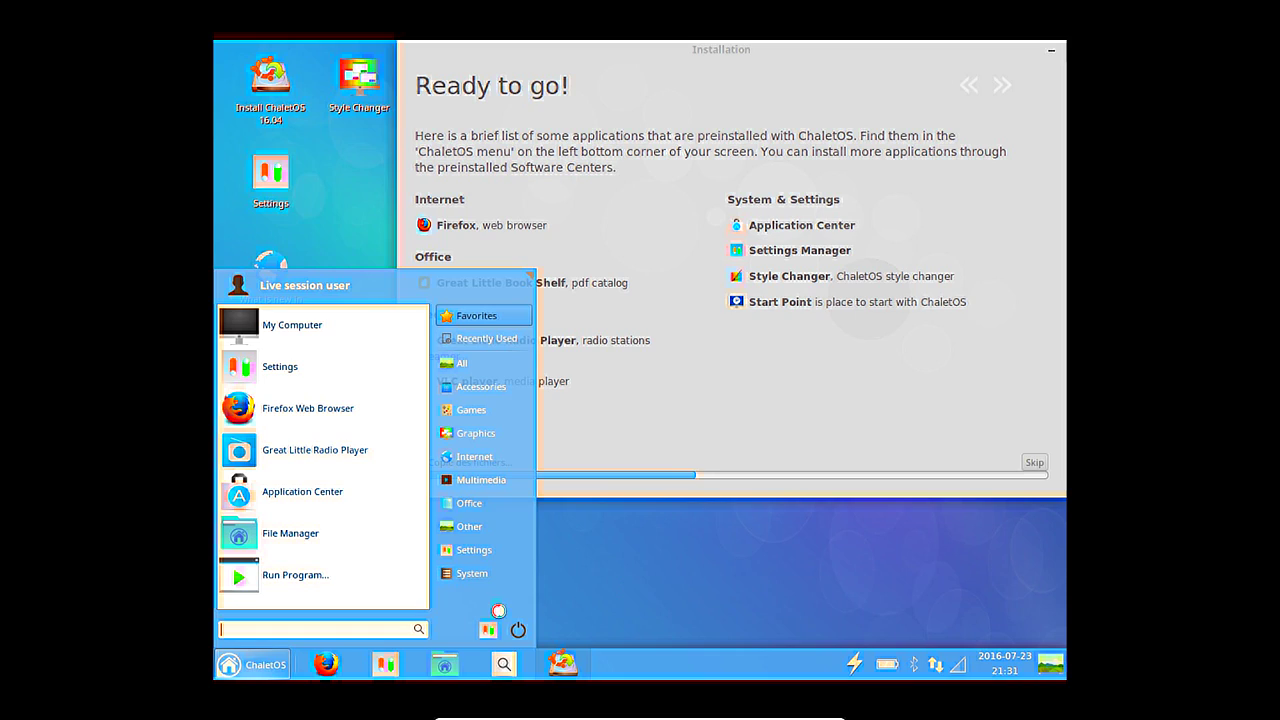
# In Settings Manager, browse Appearance's Icons, Fonts and Settings tabs, then the Desktop background settings.
pyautogui.click(484, 627)
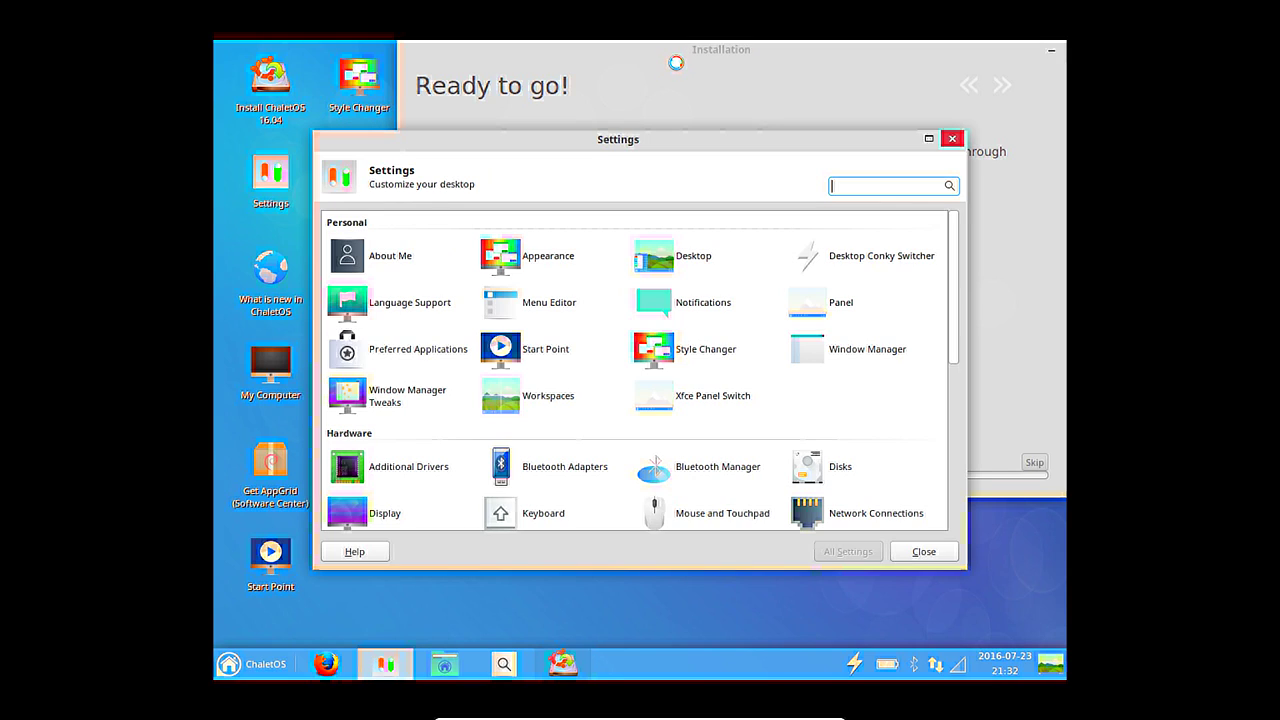
pyautogui.click(560, 255)
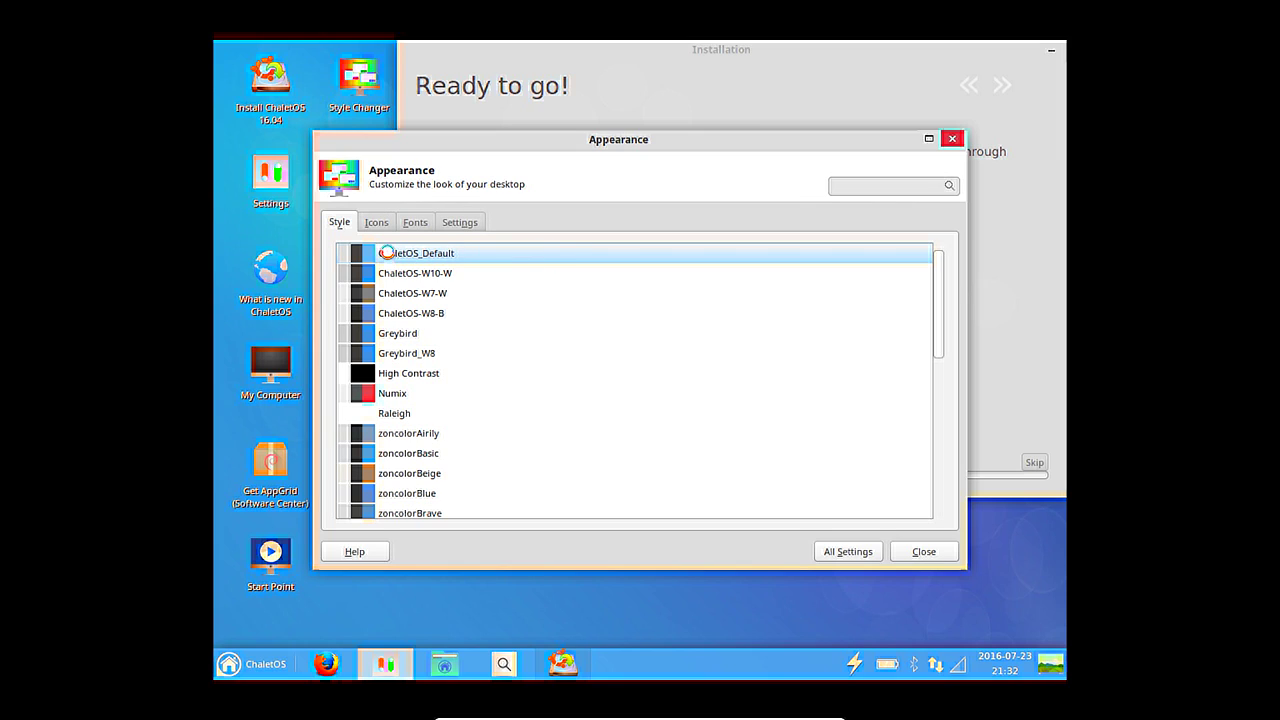
pyautogui.click(377, 221)
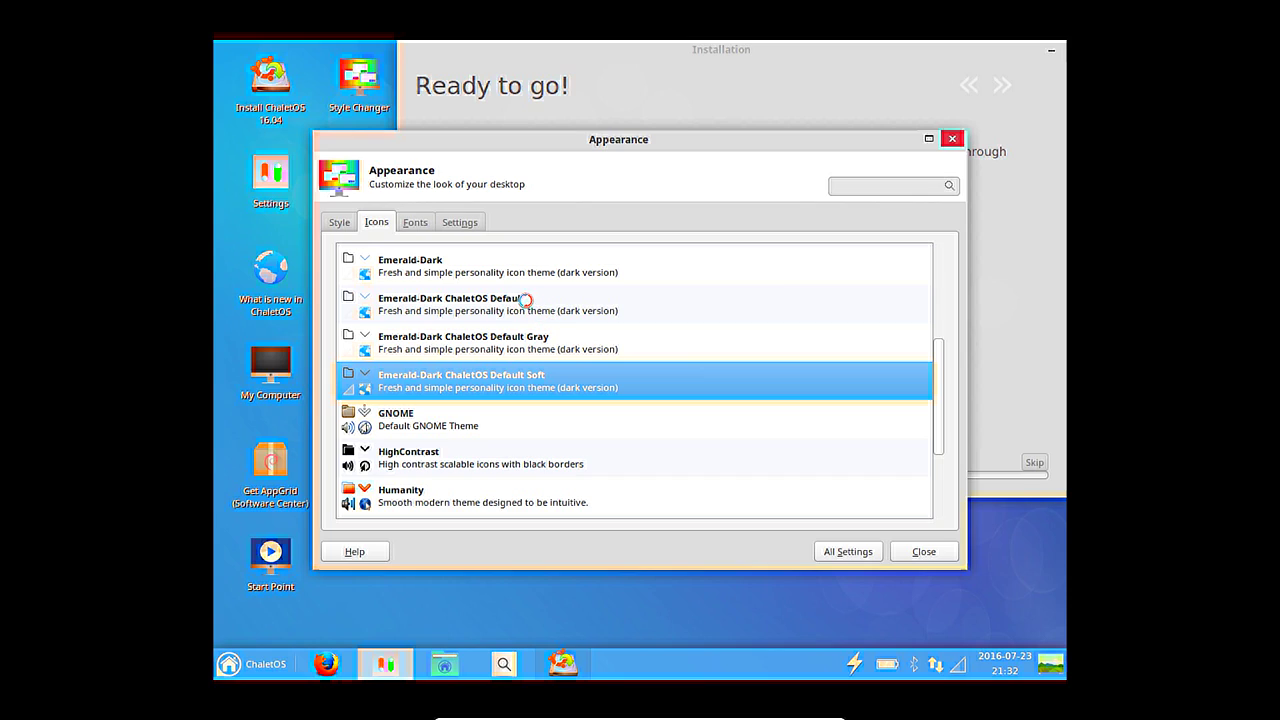
pyautogui.click(430, 222)
pyautogui.click(460, 222)
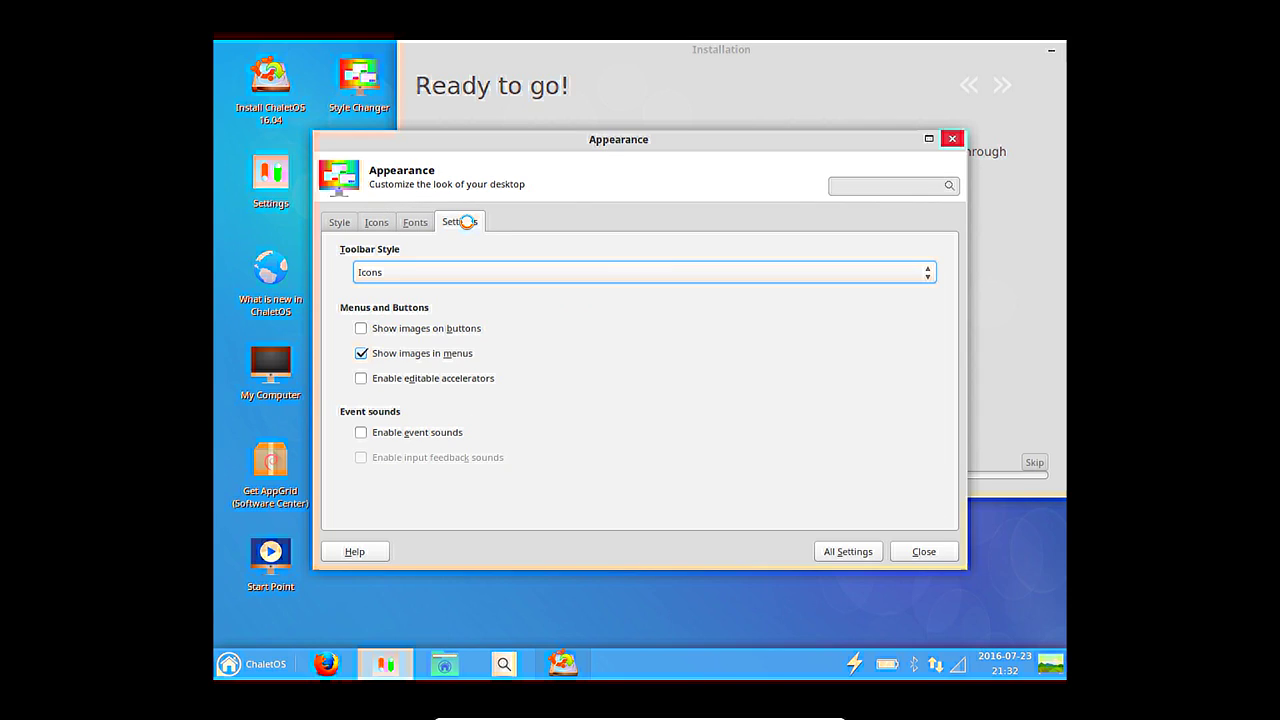
pyautogui.click(848, 551)
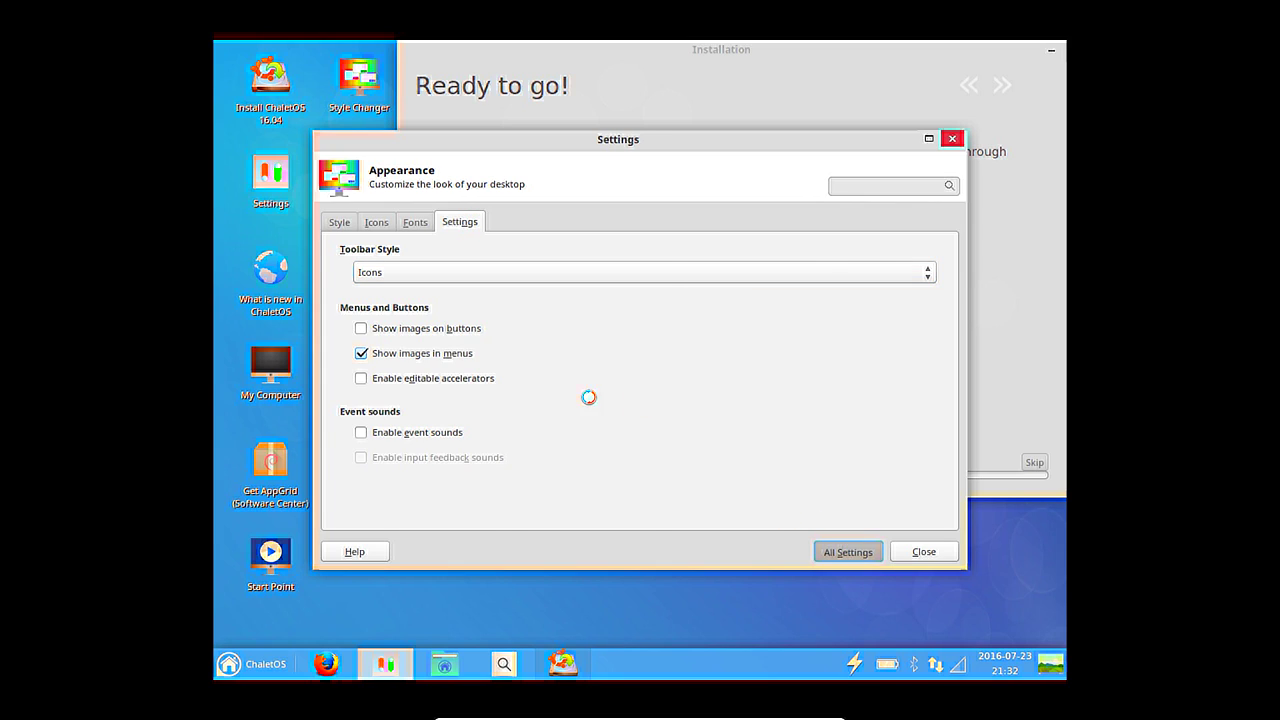
pyautogui.click(700, 261)
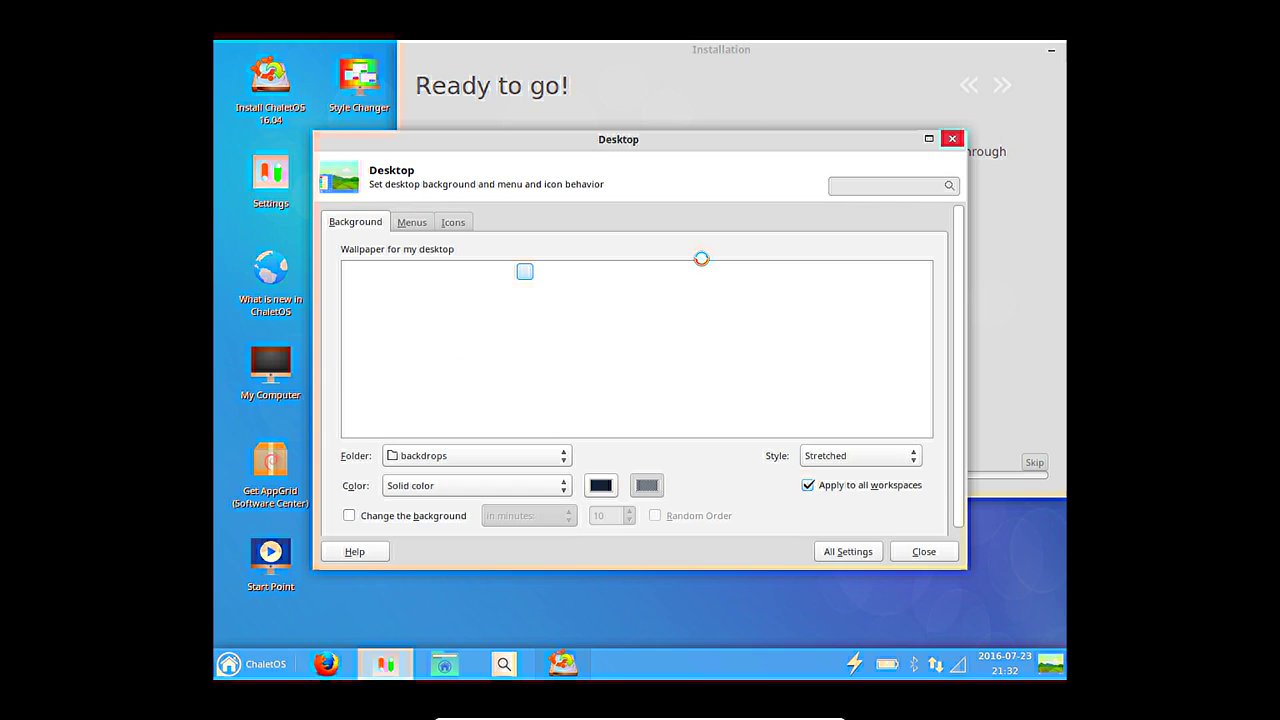
pyautogui.click(846, 551)
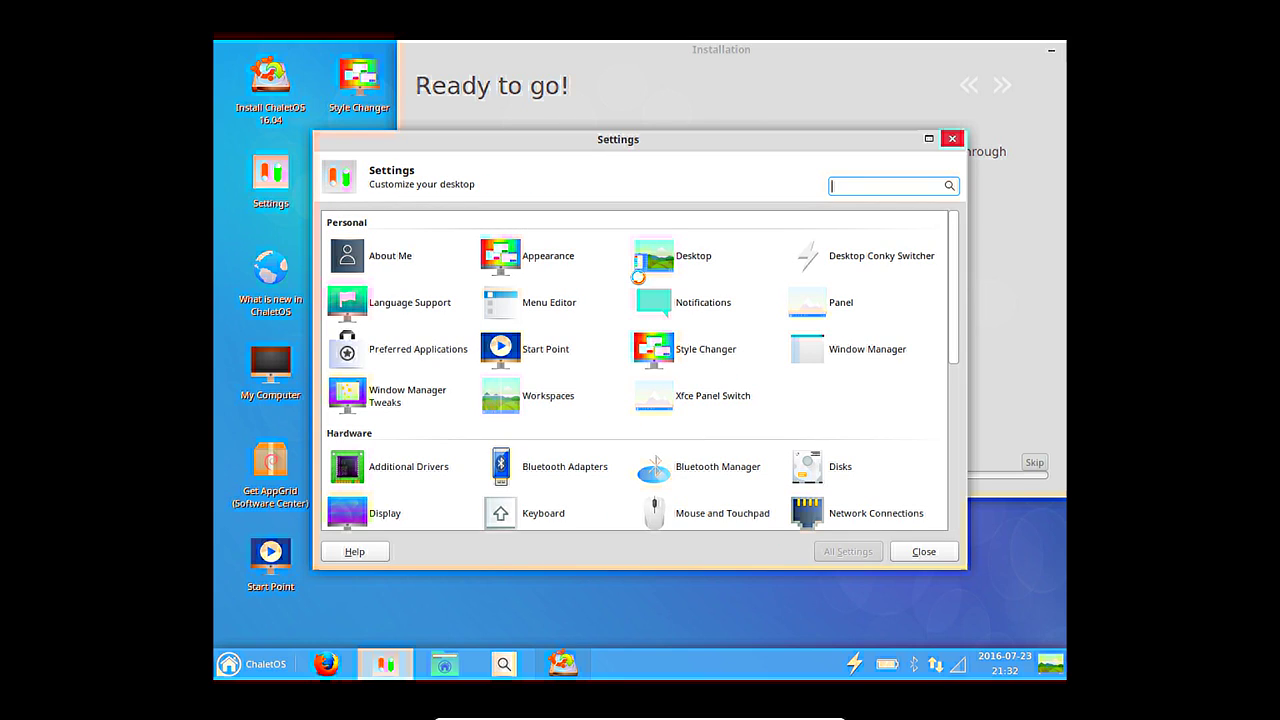
pyautogui.click(886, 360)
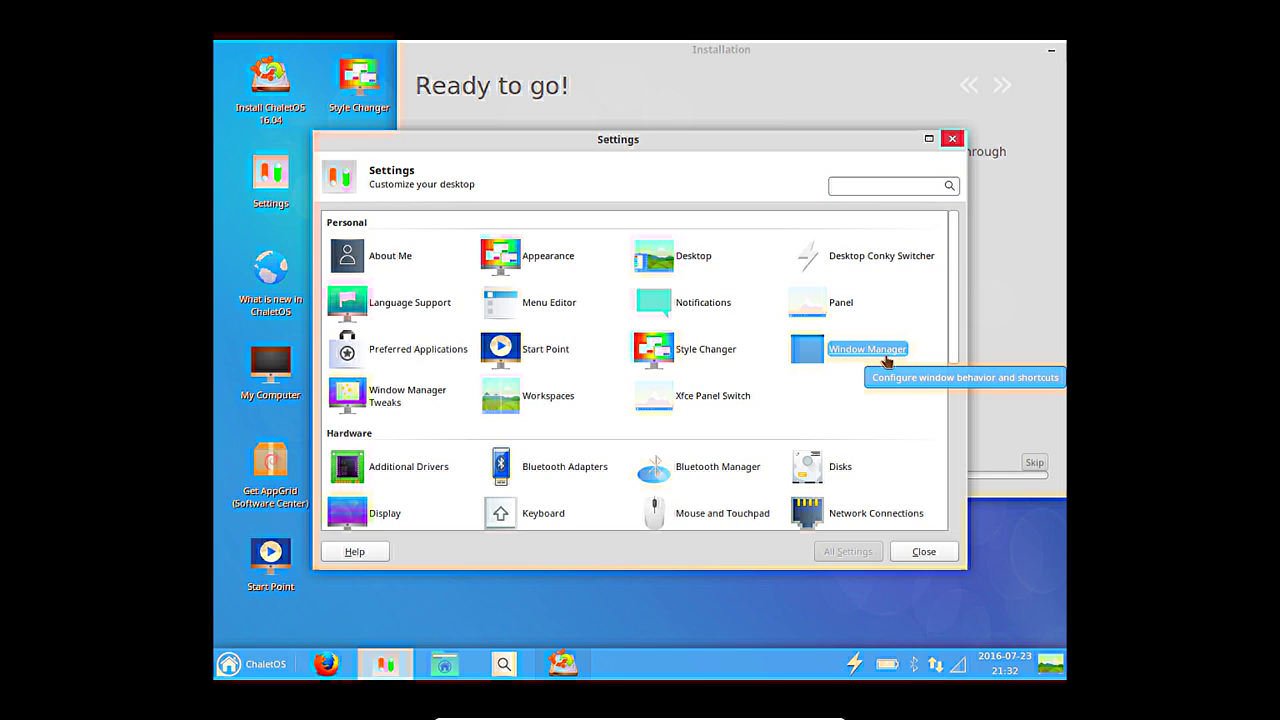
pyautogui.click(885, 357)
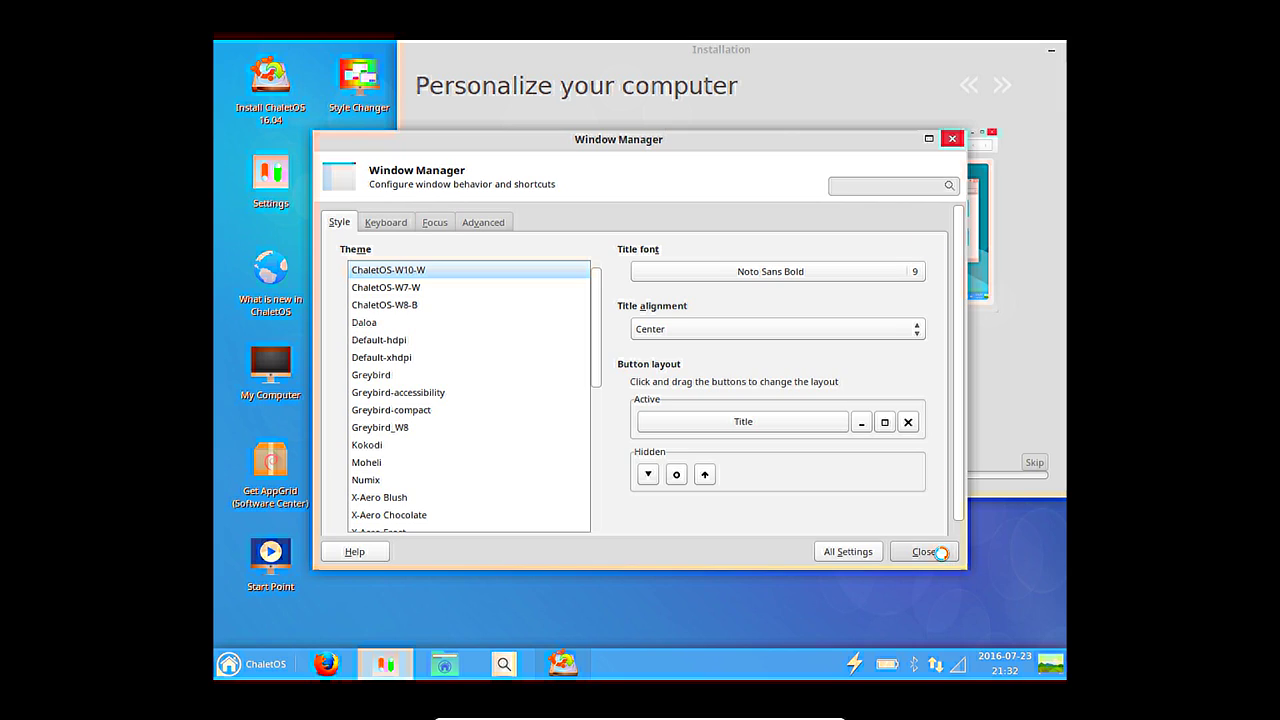
pyautogui.click(830, 558)
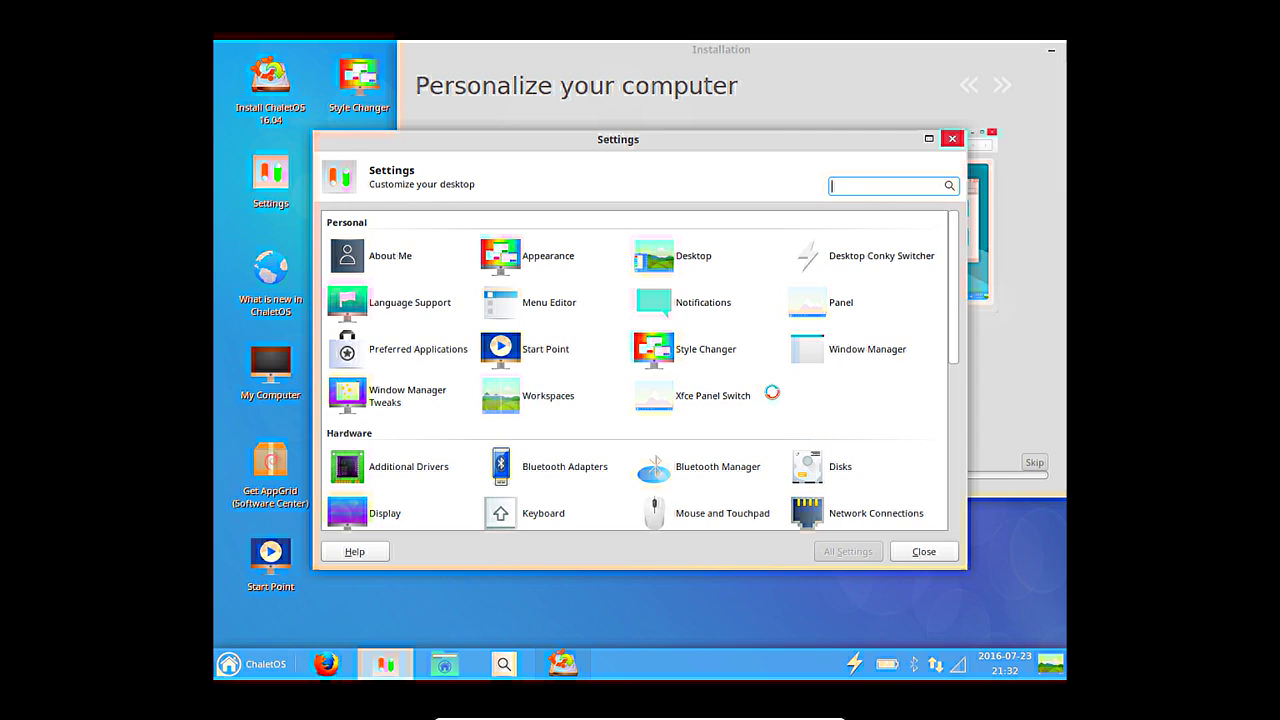
pyautogui.scroll(-3, 780, 414)
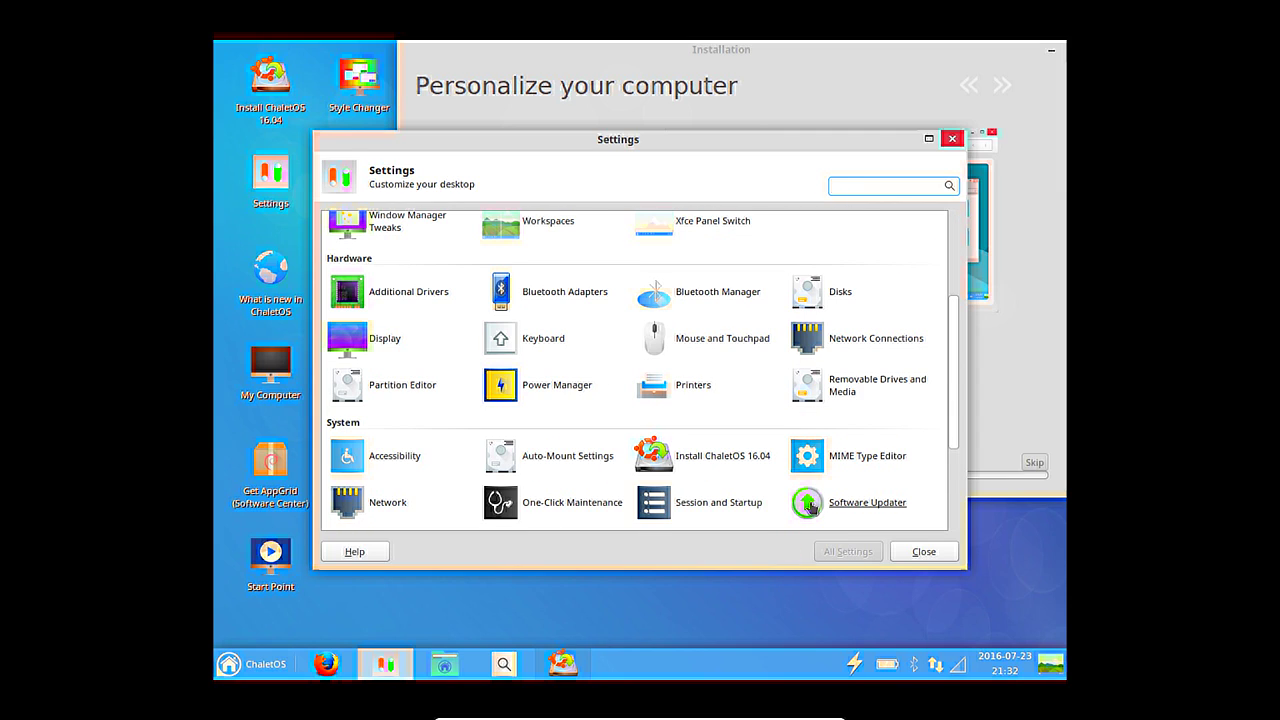
pyautogui.click(806, 502)
pyautogui.scroll(-3, 606, 474)
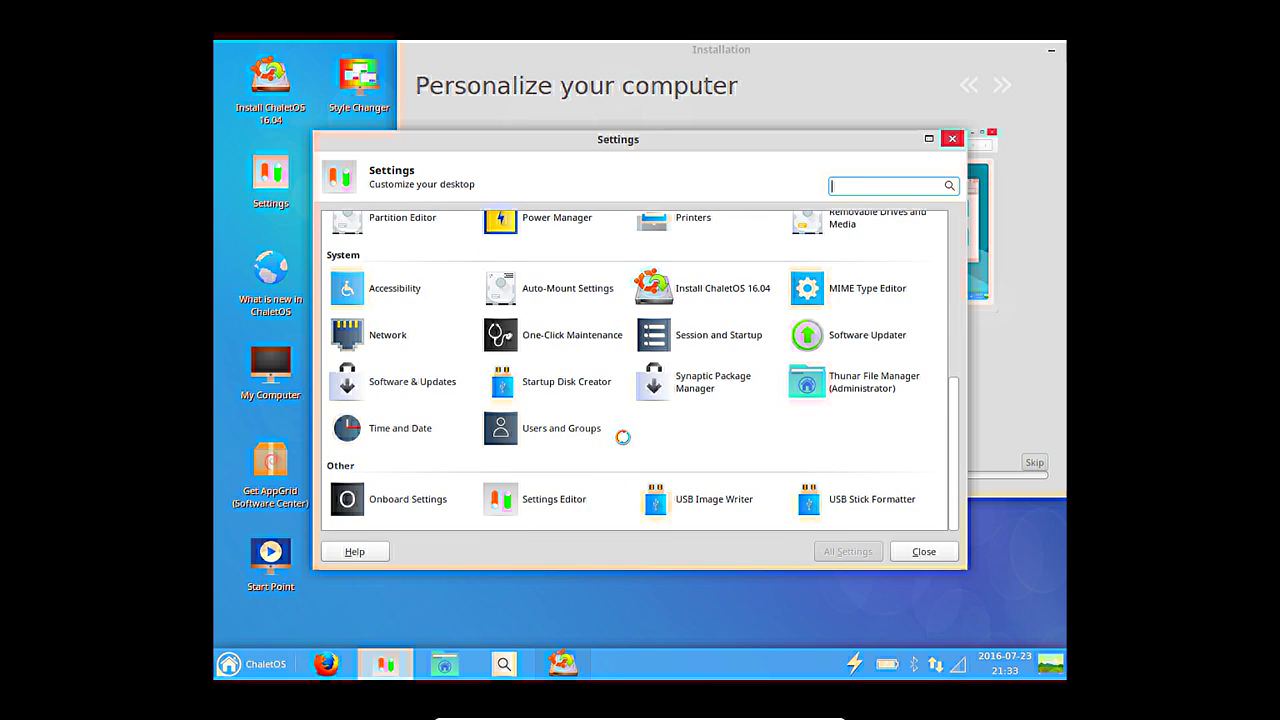
# Check the pointer themes on the Mouse and Touchpad Theme tab, then close the settings.
pyautogui.scroll(2, 748, 436)
pyautogui.scroll(1, 765, 410)
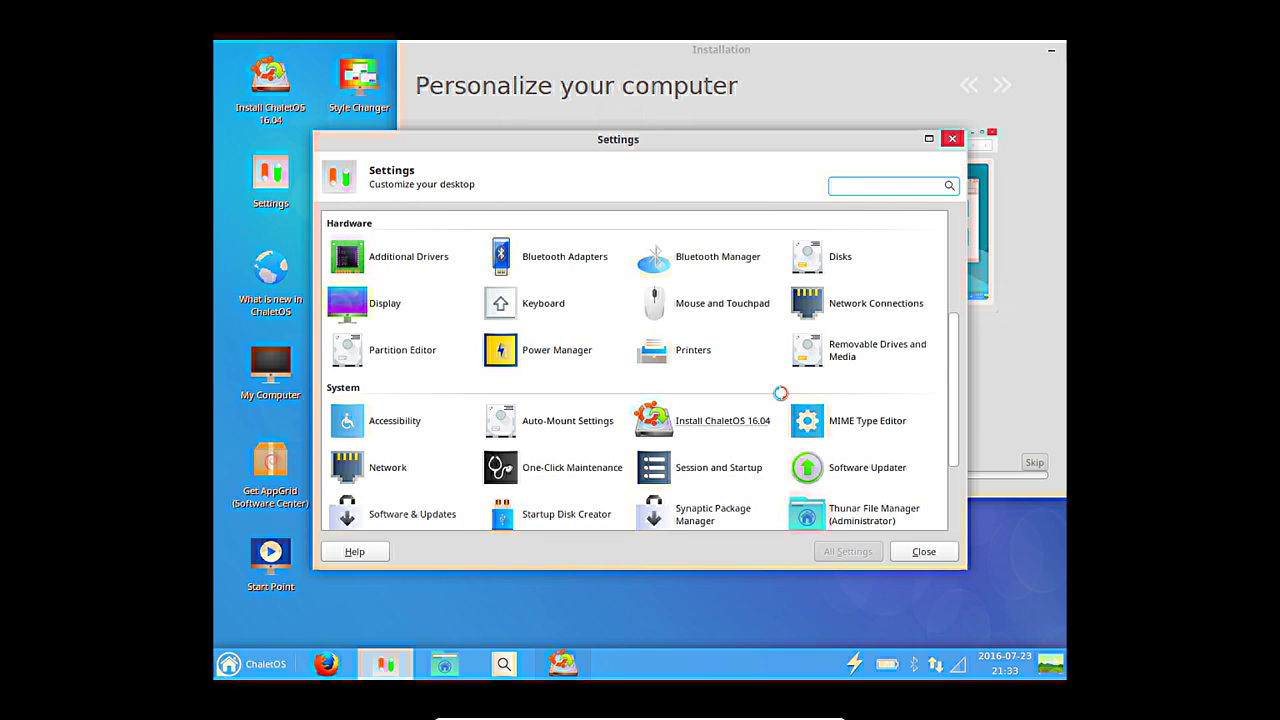
pyautogui.click(733, 305)
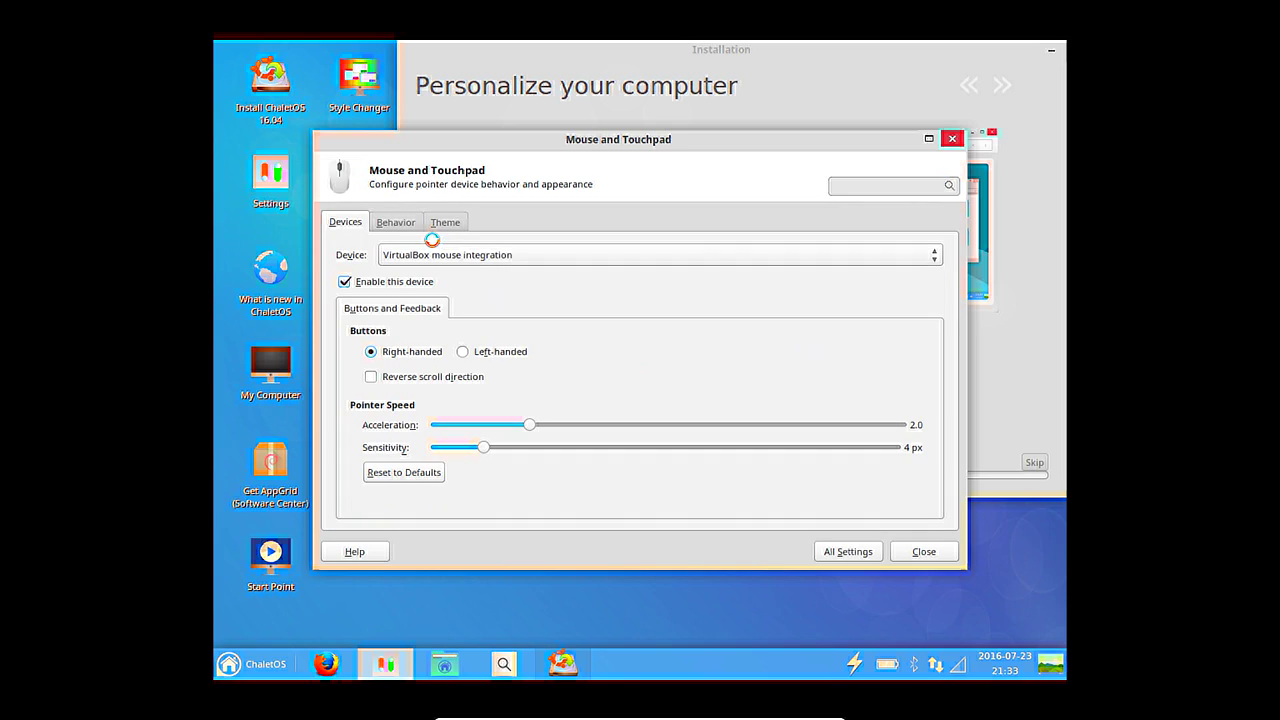
pyautogui.click(456, 220)
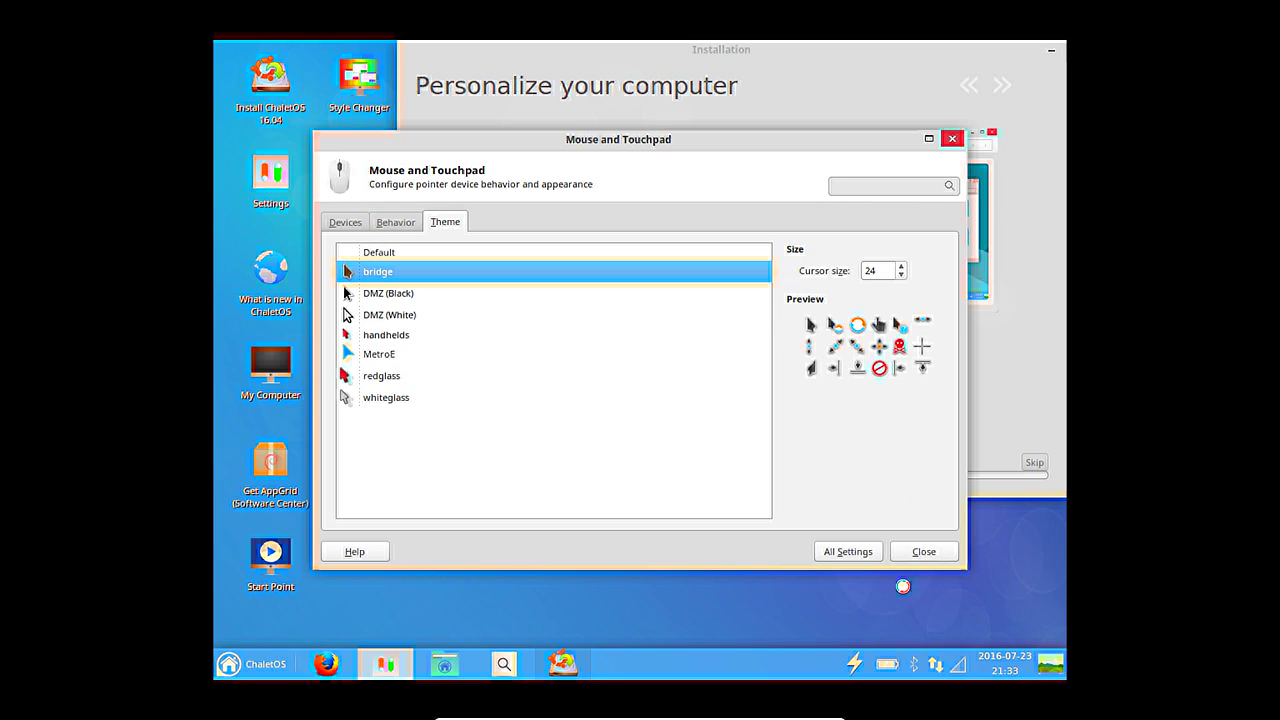
pyautogui.click(918, 552)
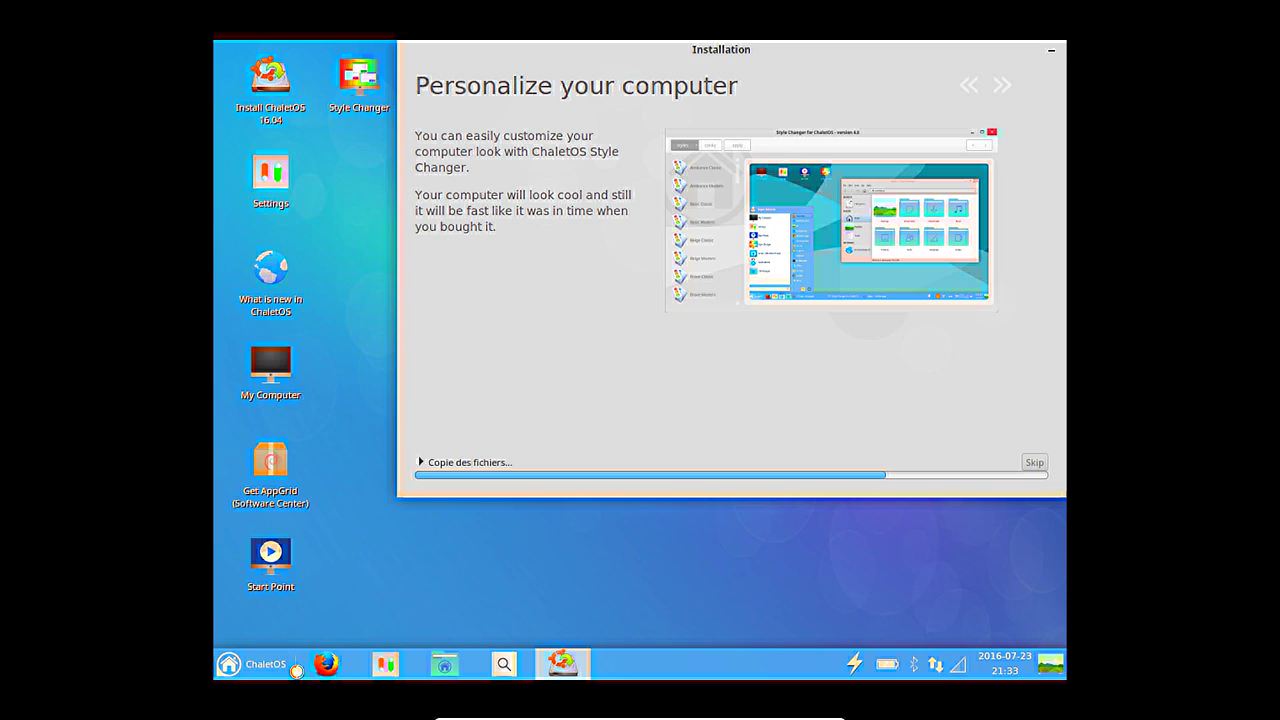
# Launch the File Manager from the menu's All > Accessories application list.
pyautogui.click(243, 675)
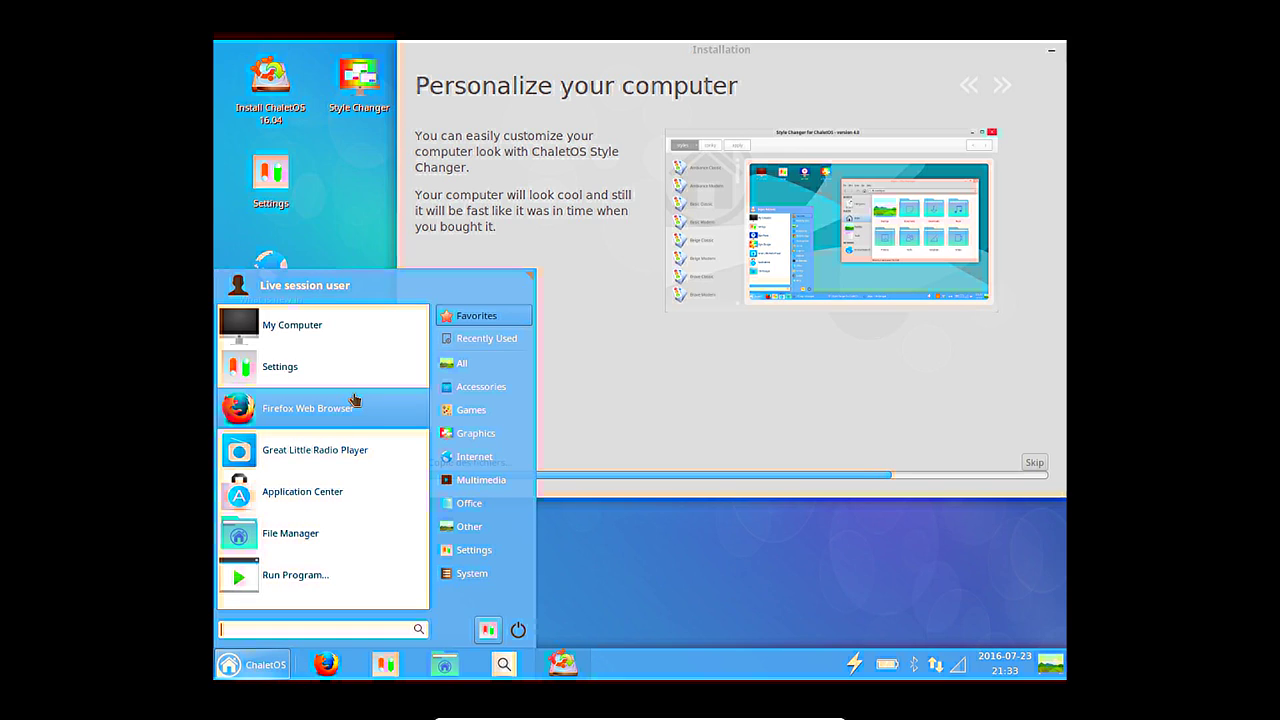
pyautogui.click(486, 363)
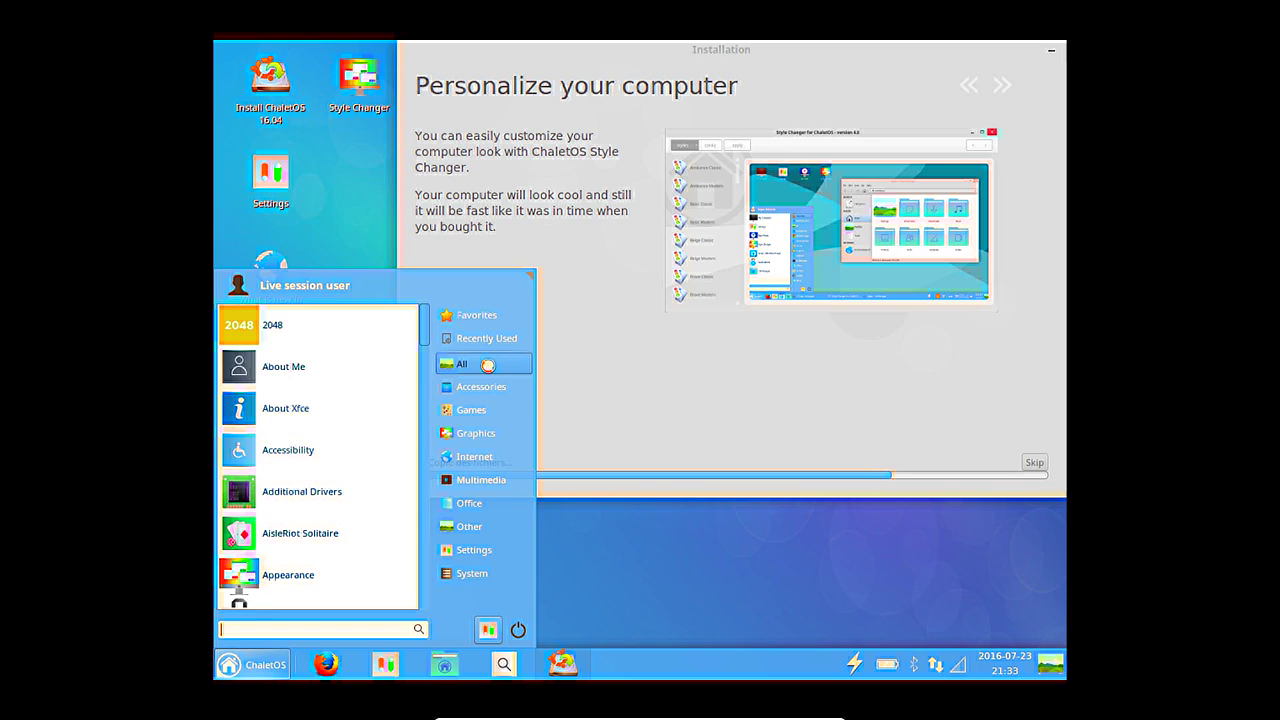
pyautogui.click(491, 392)
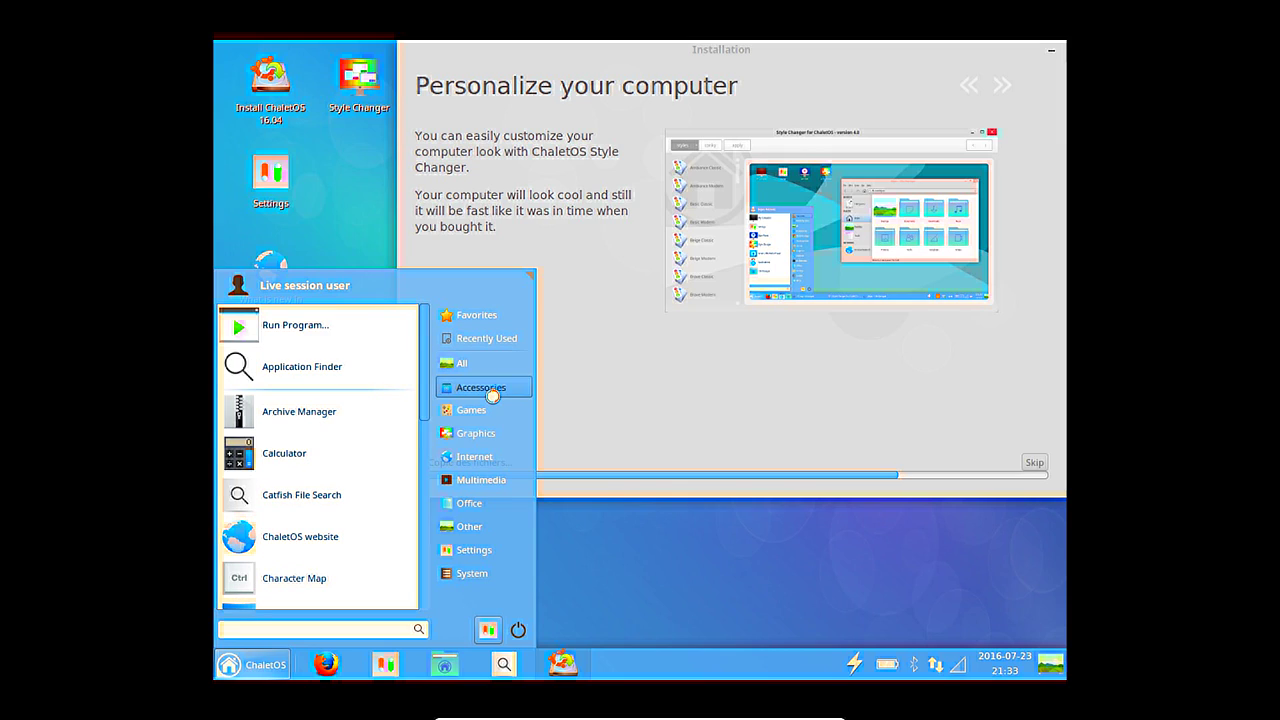
pyautogui.scroll(-1, 343, 422)
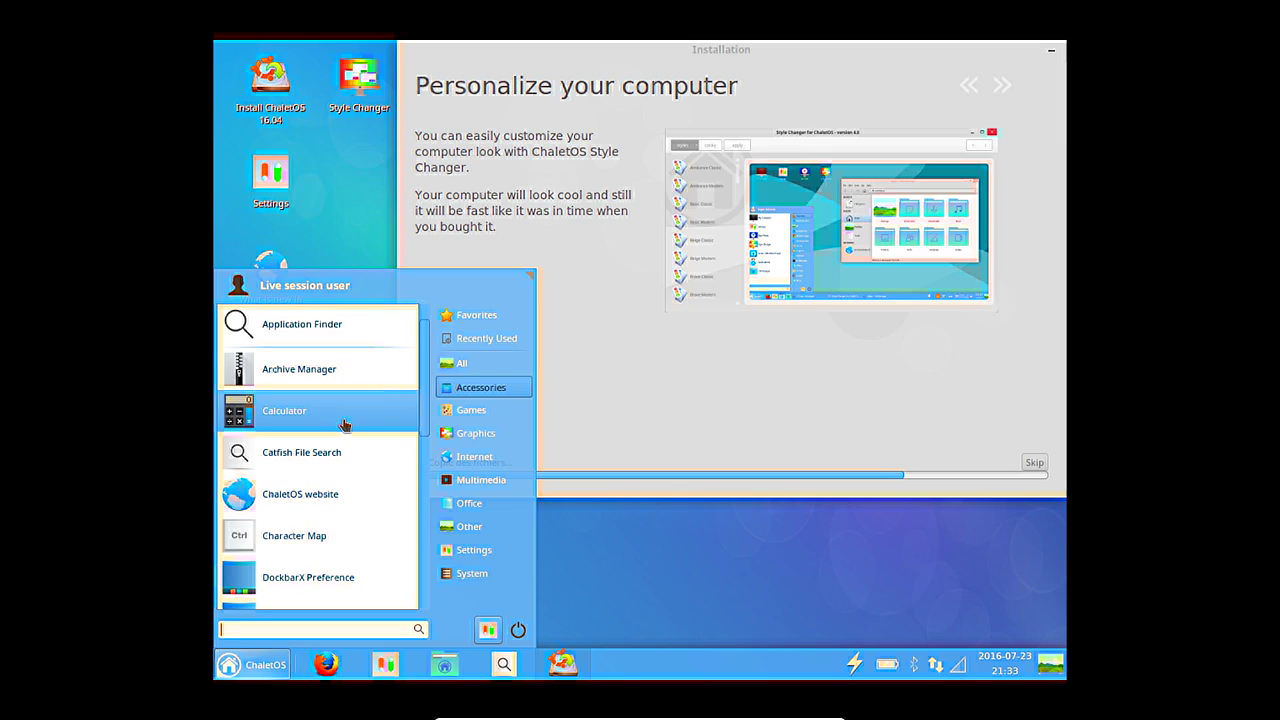
pyautogui.scroll(-3, 330, 426)
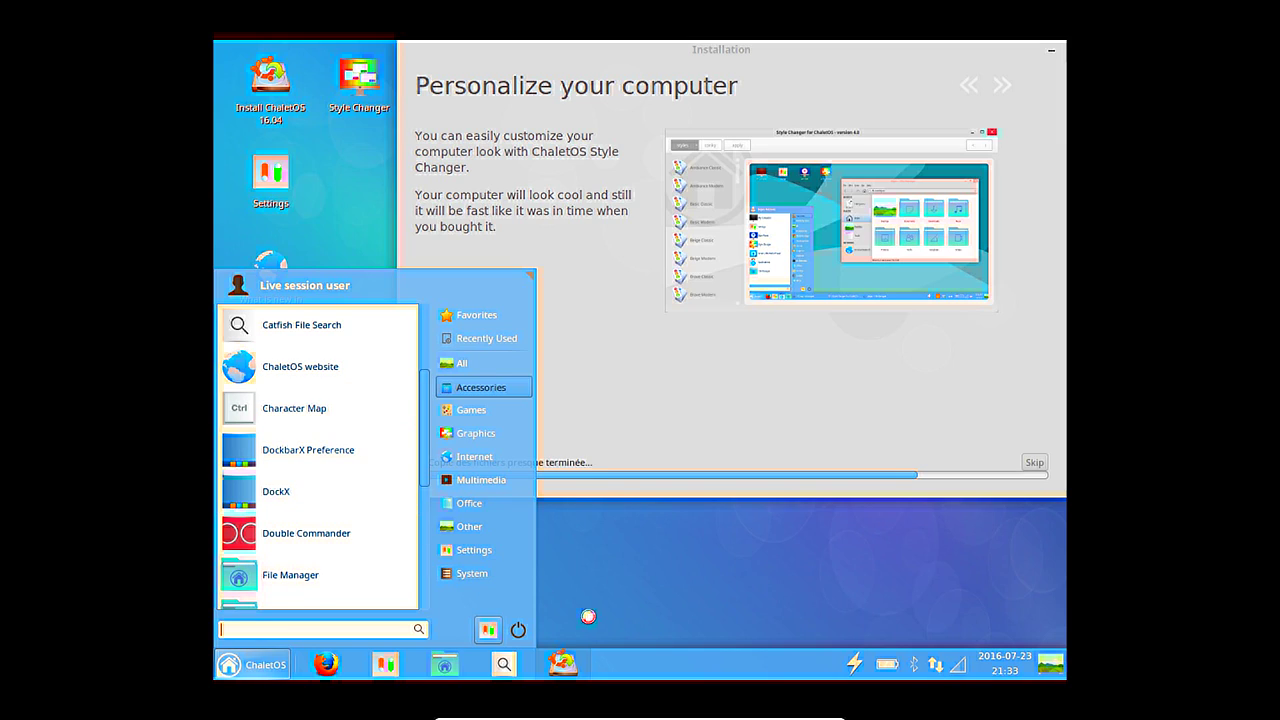
pyautogui.scroll(-2, 357, 537)
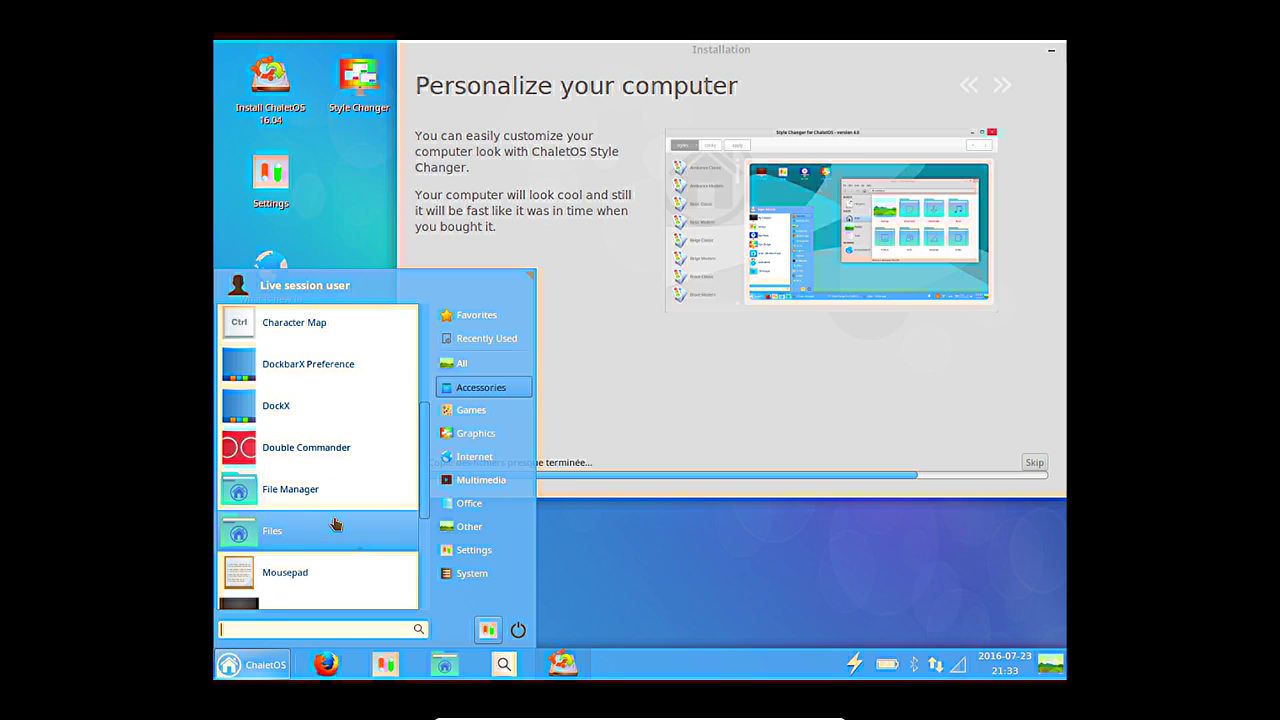
pyautogui.scroll(-2, 318, 495)
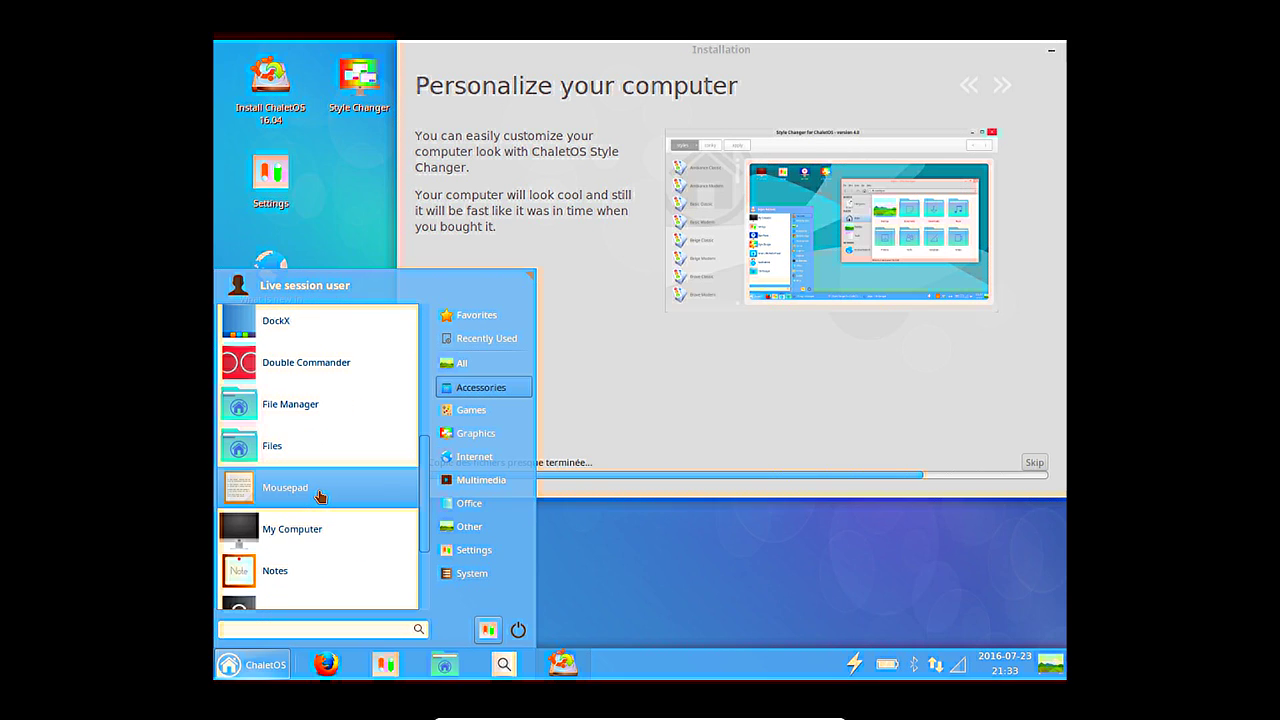
pyautogui.scroll(-4, 320, 497)
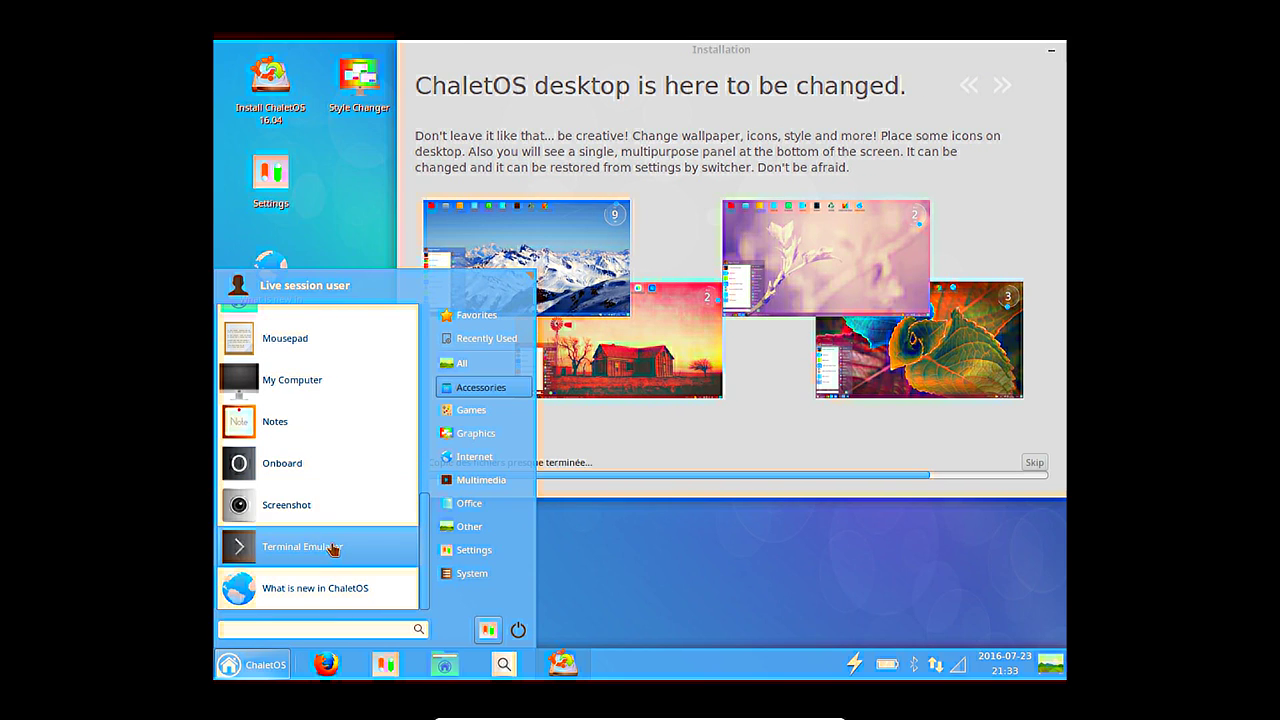
pyautogui.scroll(5, 323, 540)
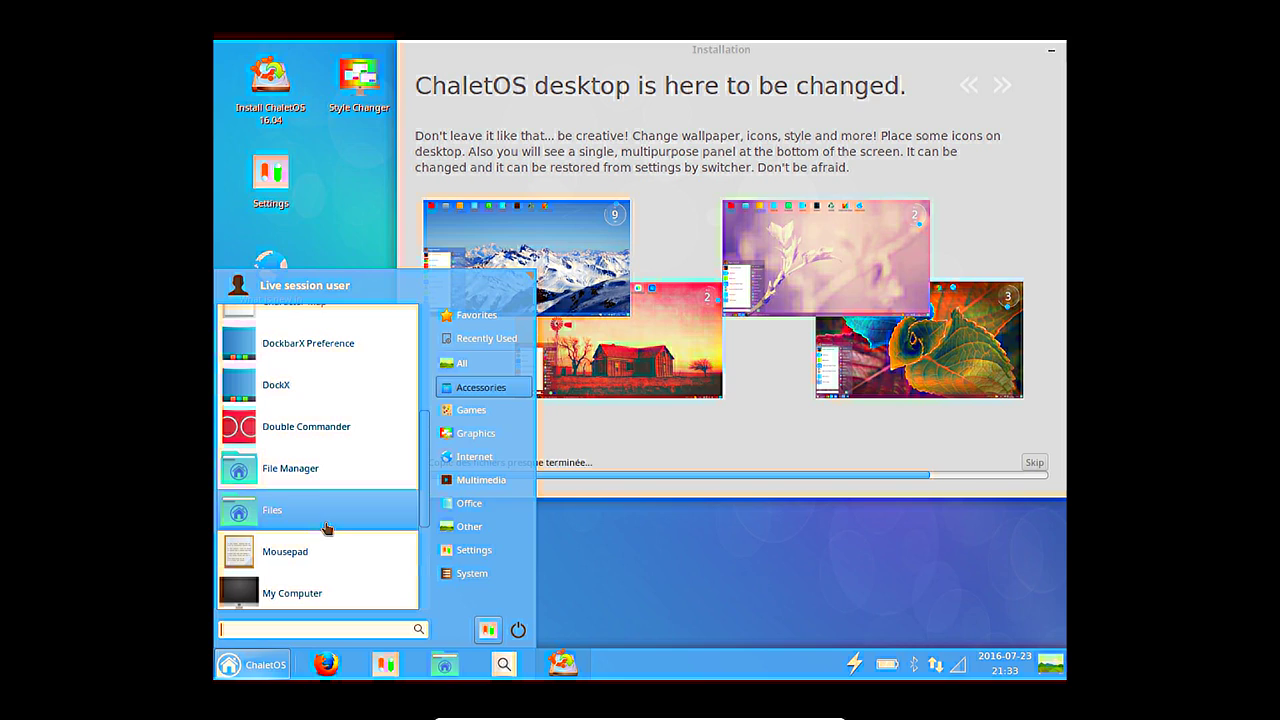
pyautogui.click(302, 462)
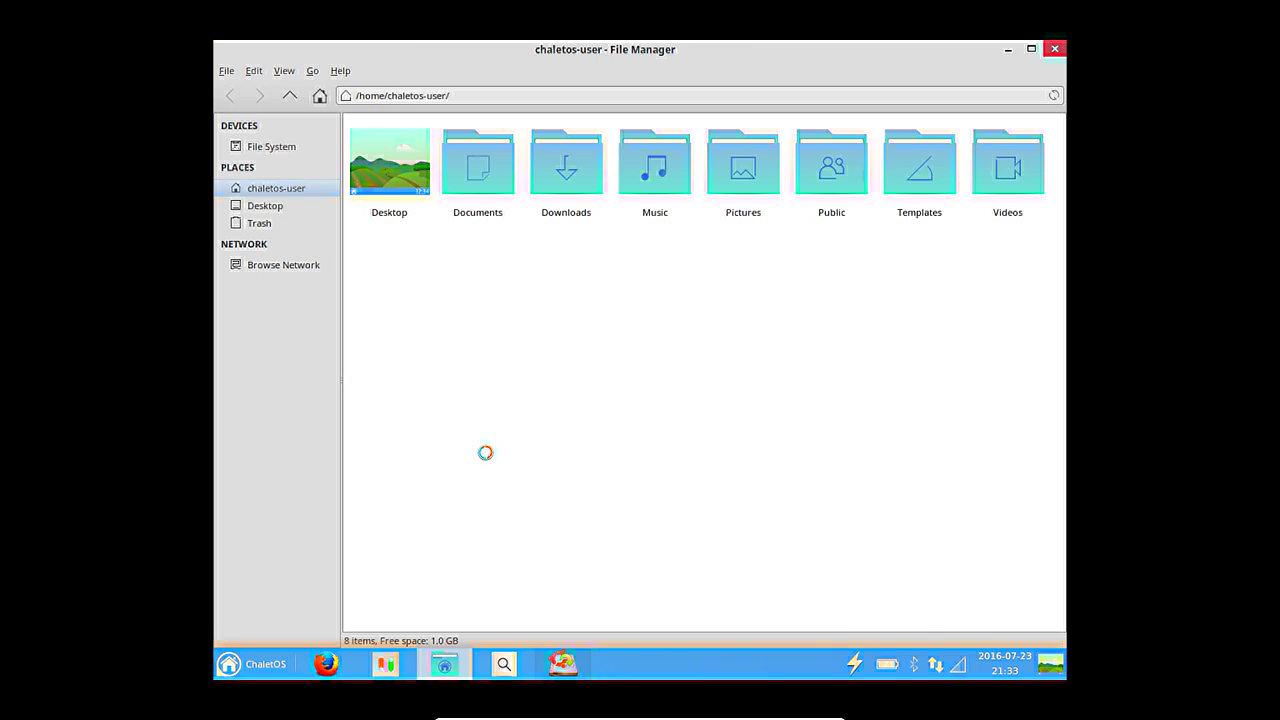
# View the About Thunar information, then restore, move and close the Thunar window.
pyautogui.click(340, 70)
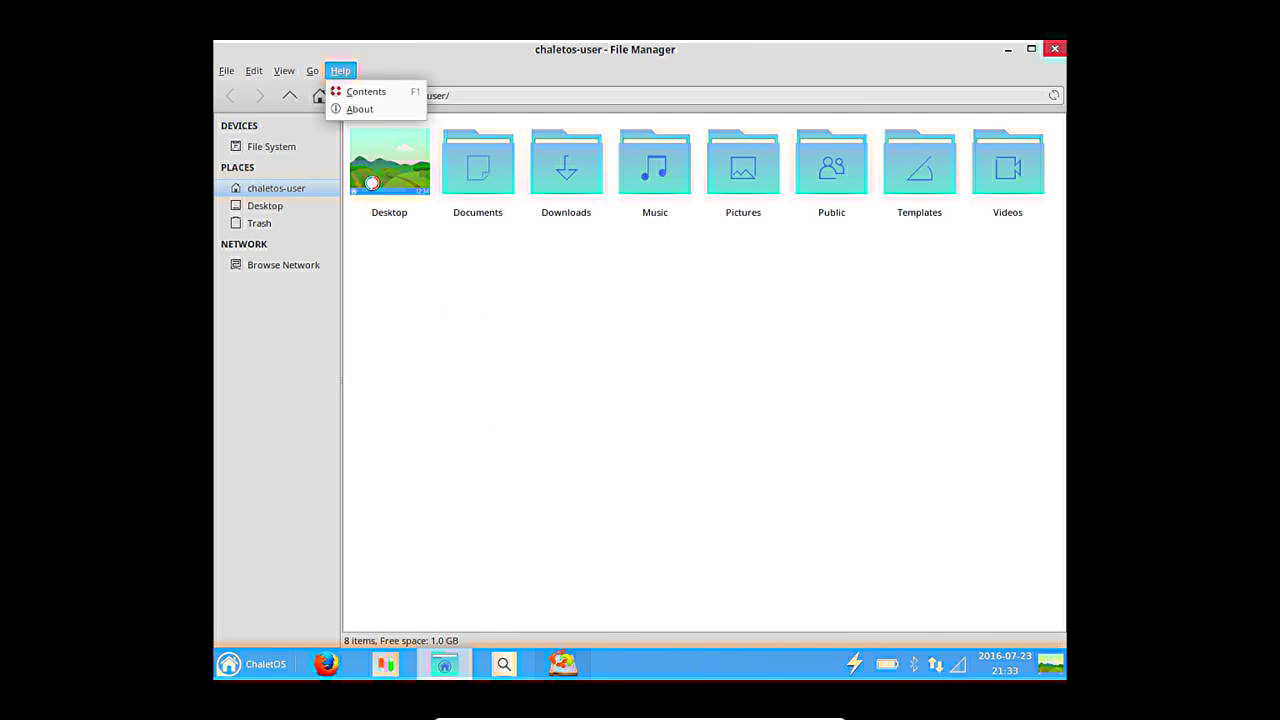
pyautogui.click(390, 109)
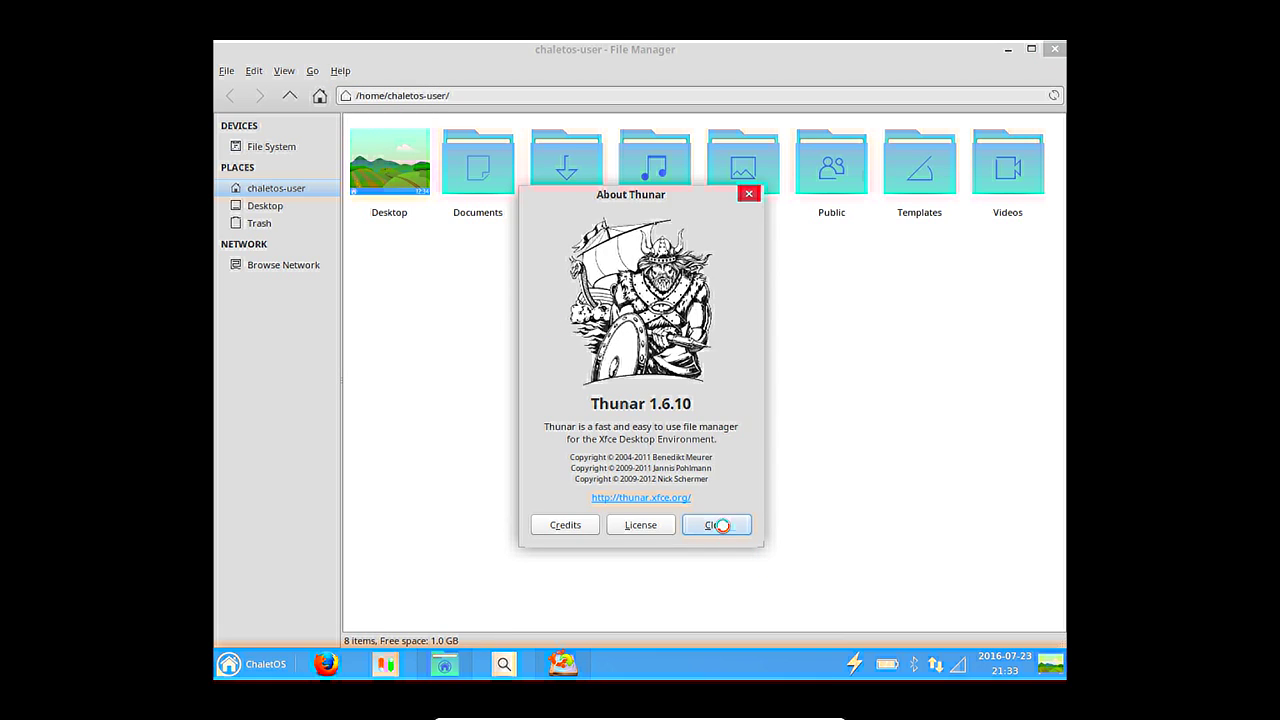
pyautogui.click(720, 525)
pyautogui.doubleClick(703, 49)
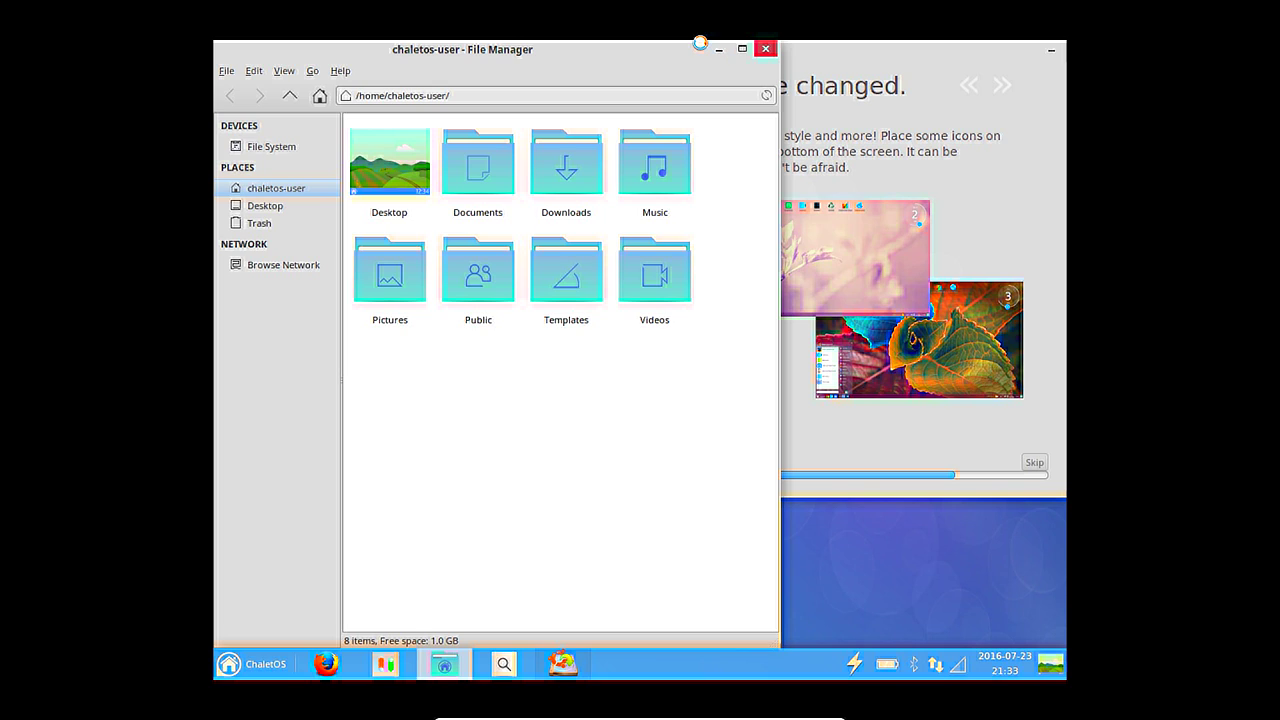
pyautogui.moveTo(683, 45); pyautogui.dragTo(829, 81)
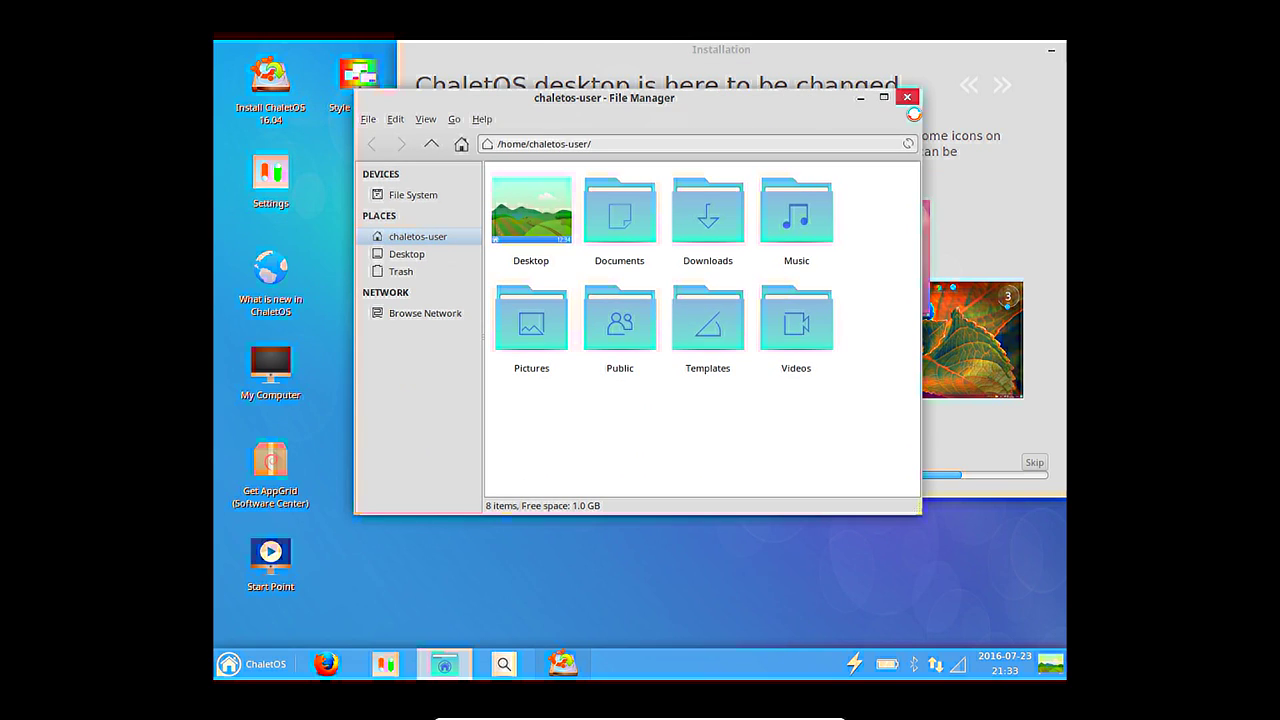
pyautogui.click(906, 98)
# View and close the About DockbarX Applet information from the dock's context menu.
pyautogui.rightClick(757, 660)
pyautogui.click(773, 650)
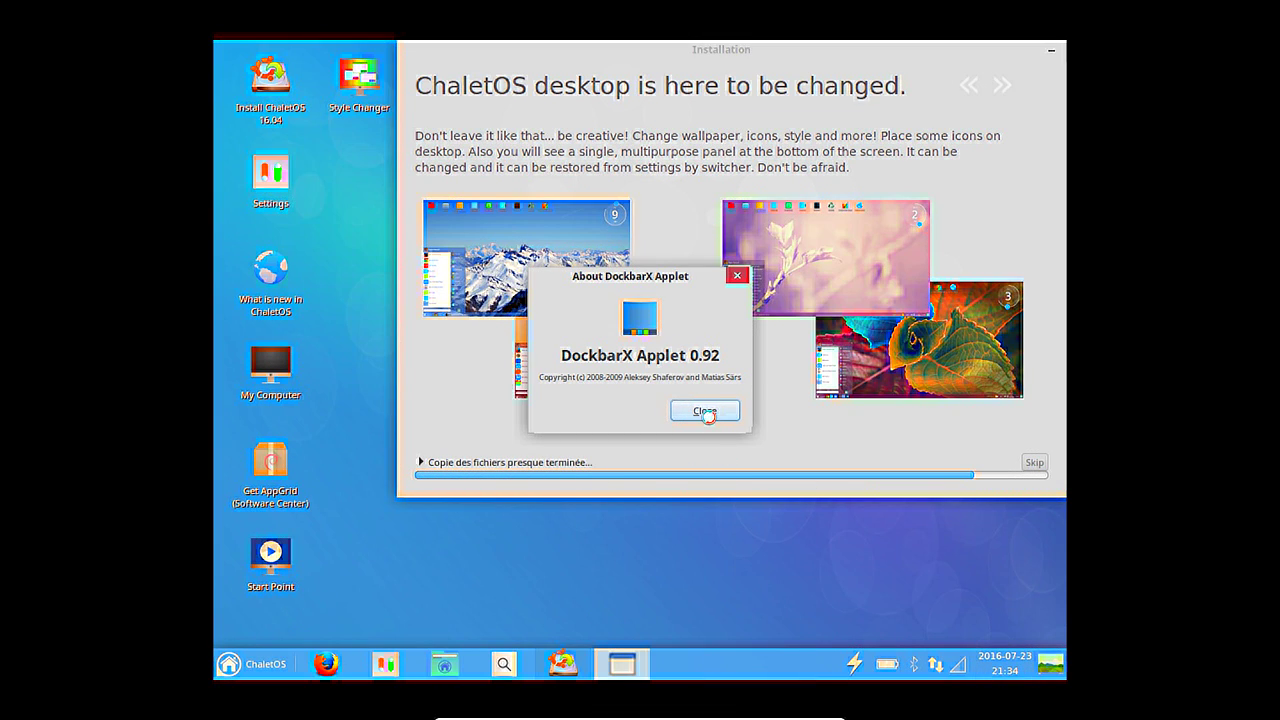
pyautogui.click(704, 410)
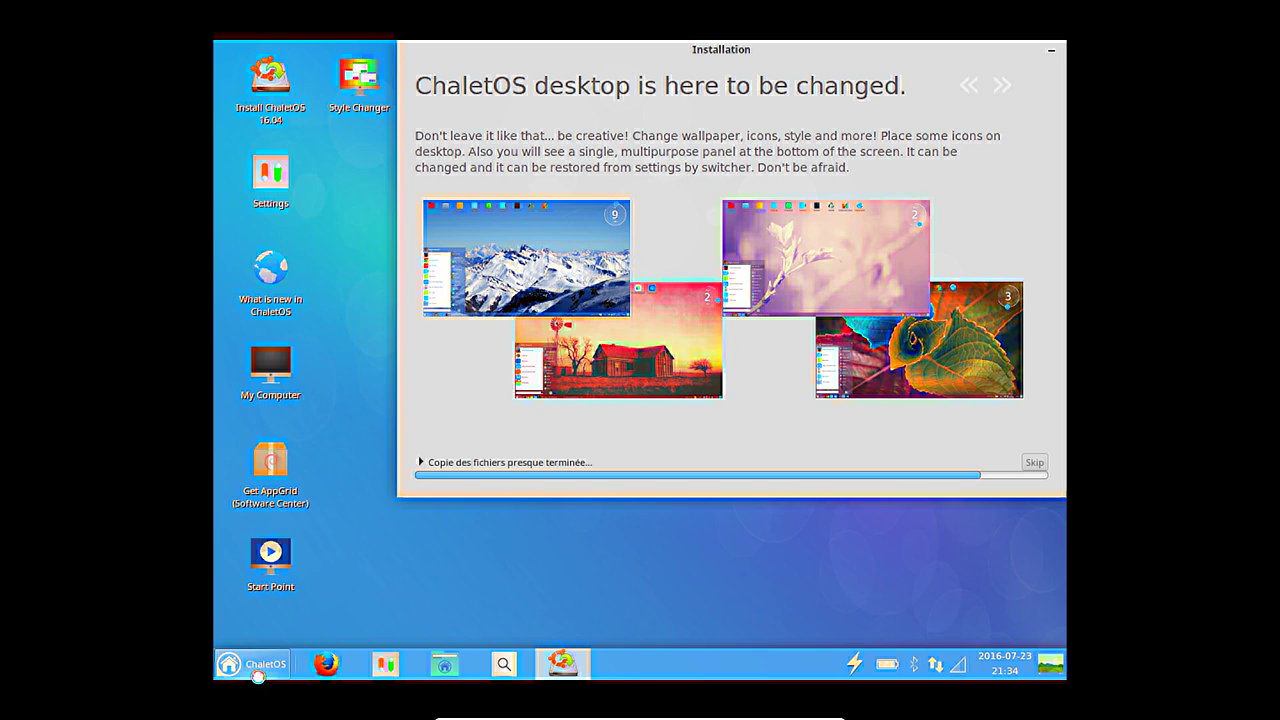
pyautogui.click(257, 675)
# Browse the menu's Games, Graphics, Multimedia and Internet categories and launch Firefox Web Browser.
pyautogui.click(485, 409)
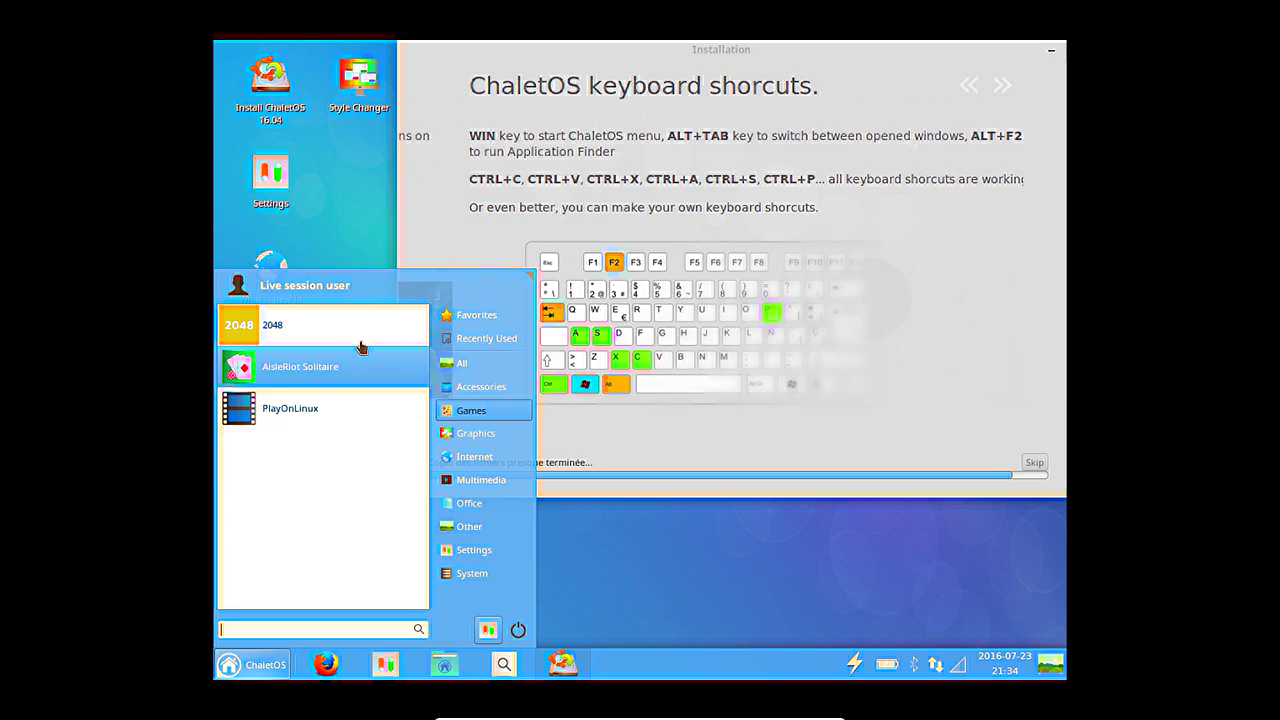
pyautogui.moveTo(496, 429)
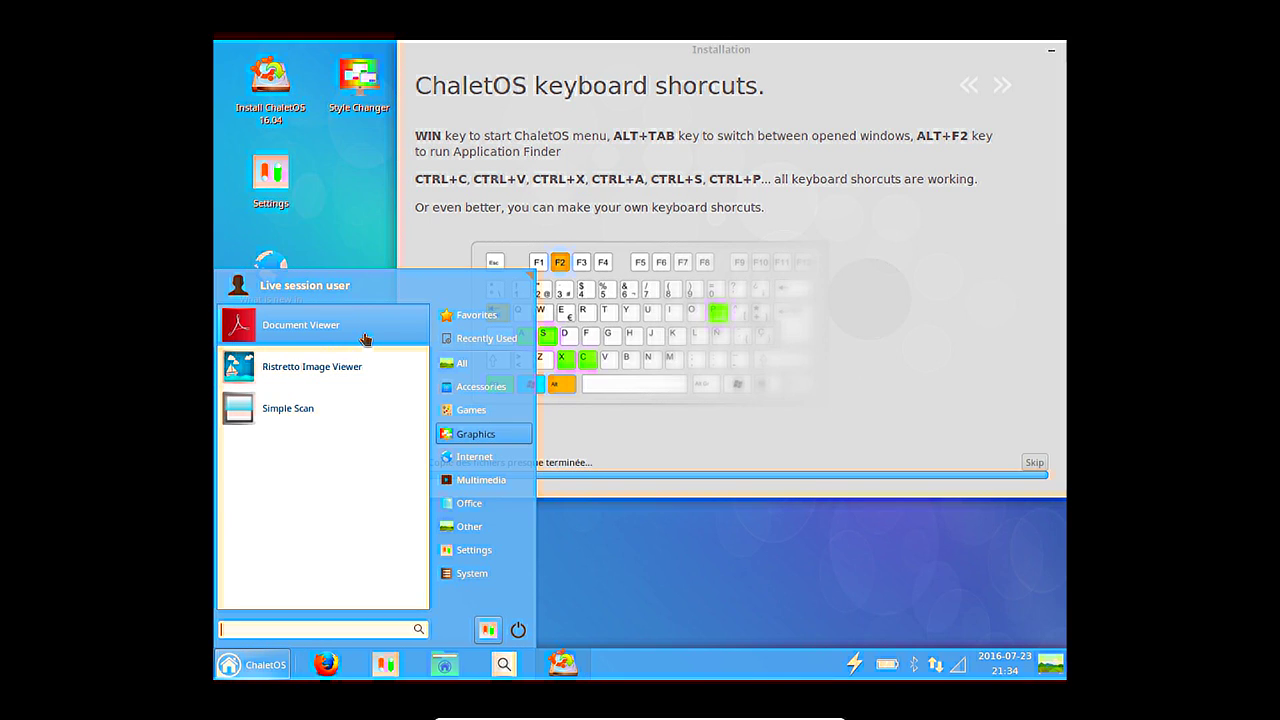
pyautogui.click(490, 480)
pyautogui.click(490, 457)
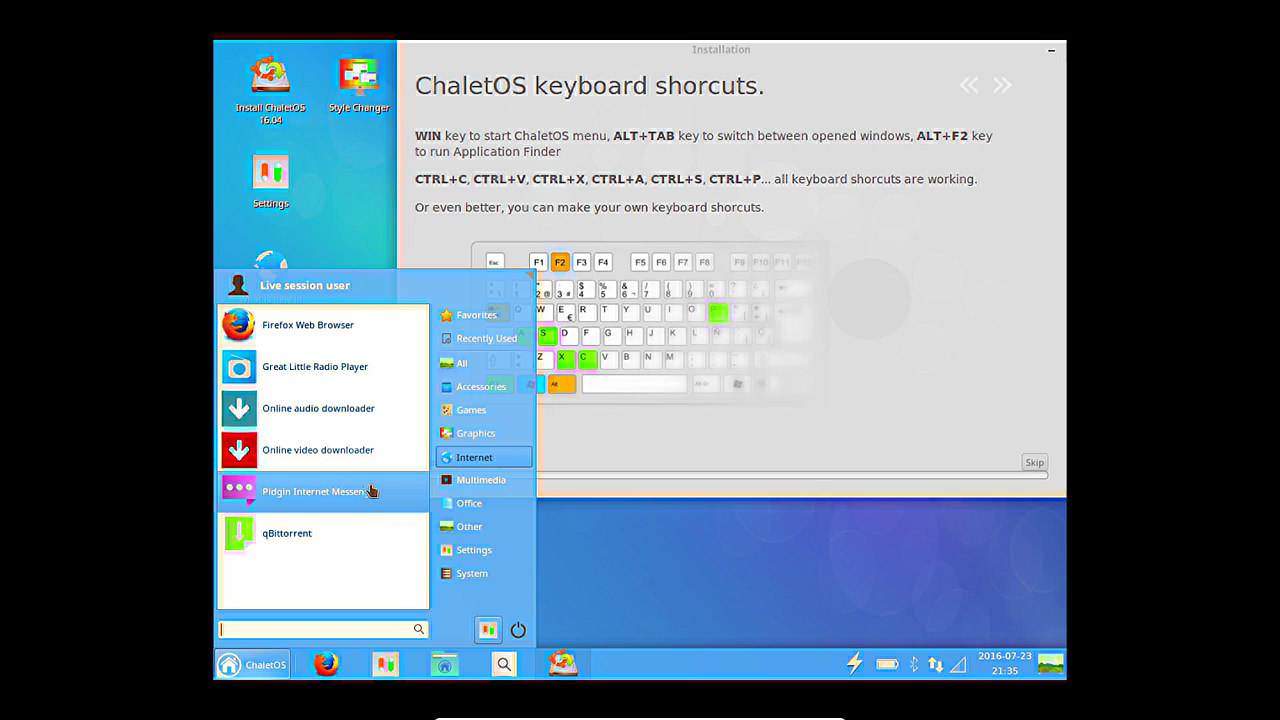
pyautogui.click(348, 328)
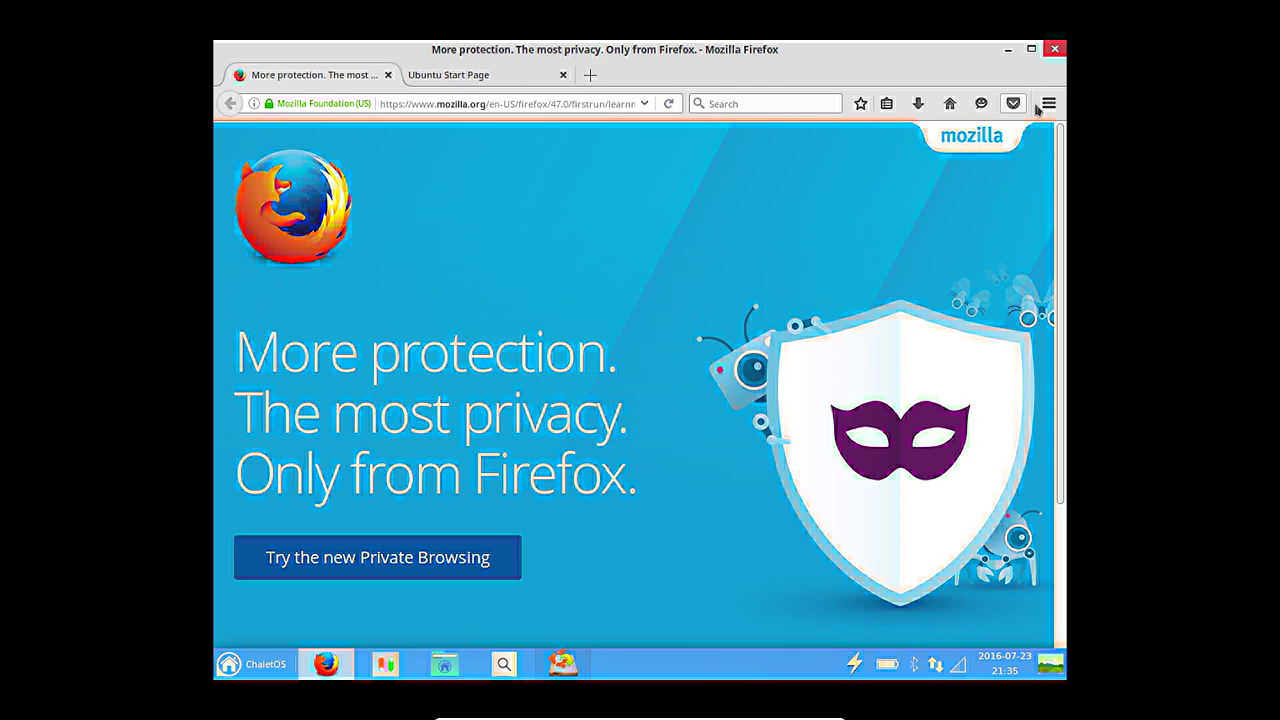
# Check the Firefox version in the About Mozilla Firefox window and close it.
pyautogui.click(1046, 104)
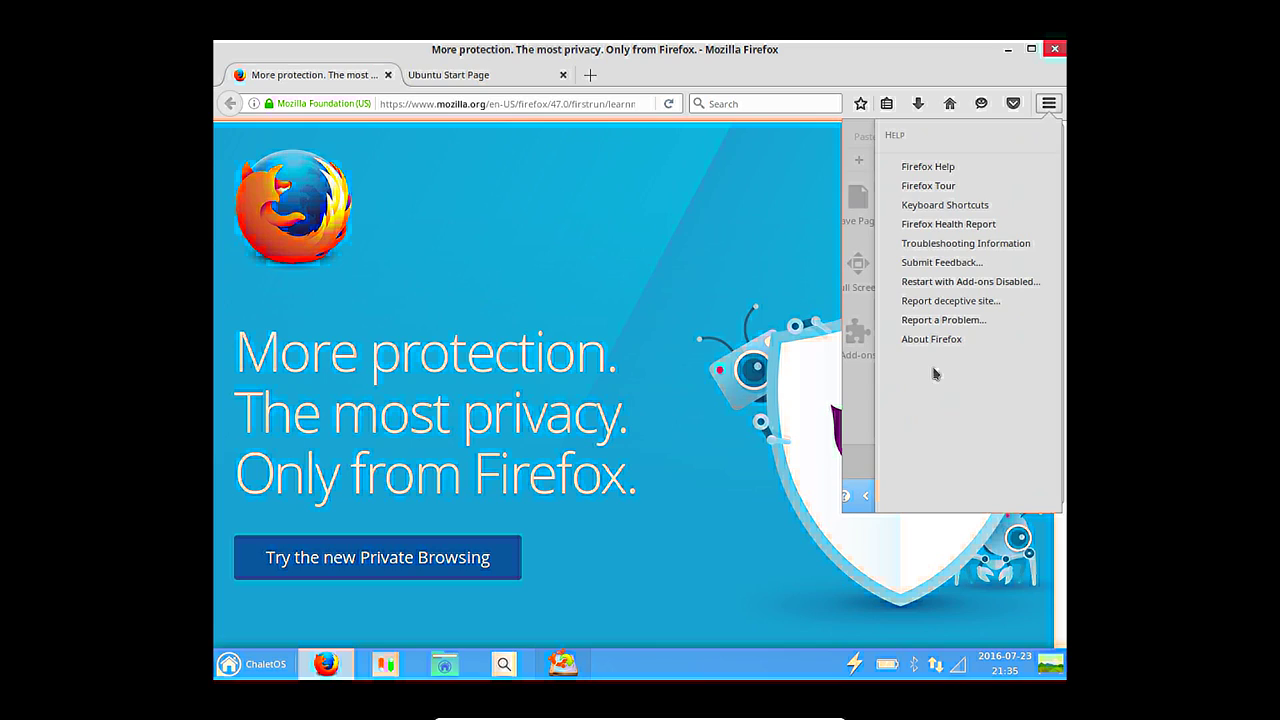
pyautogui.click(935, 340)
pyautogui.click(885, 220)
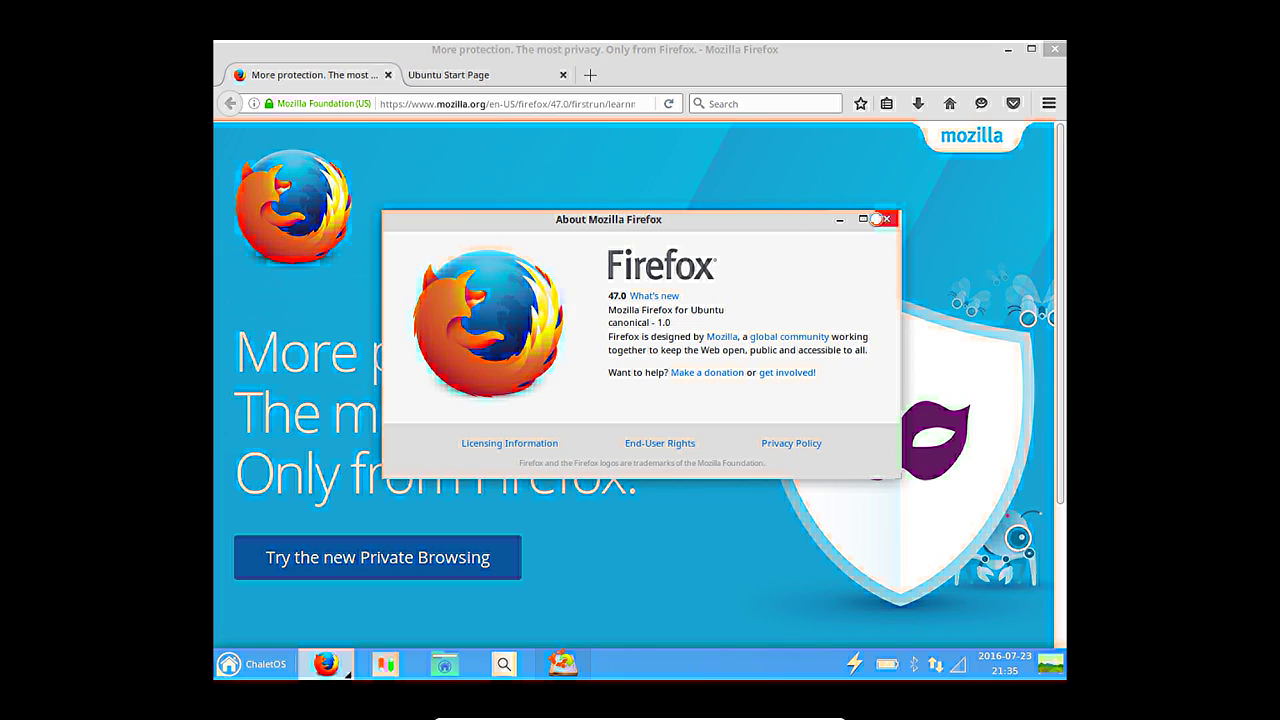
pyautogui.click(876, 219)
# List the installed extensions in the Add-ons Manager, then quit Firefox, closing all tabs.
pyautogui.click(1049, 103)
pyautogui.click(1000, 350)
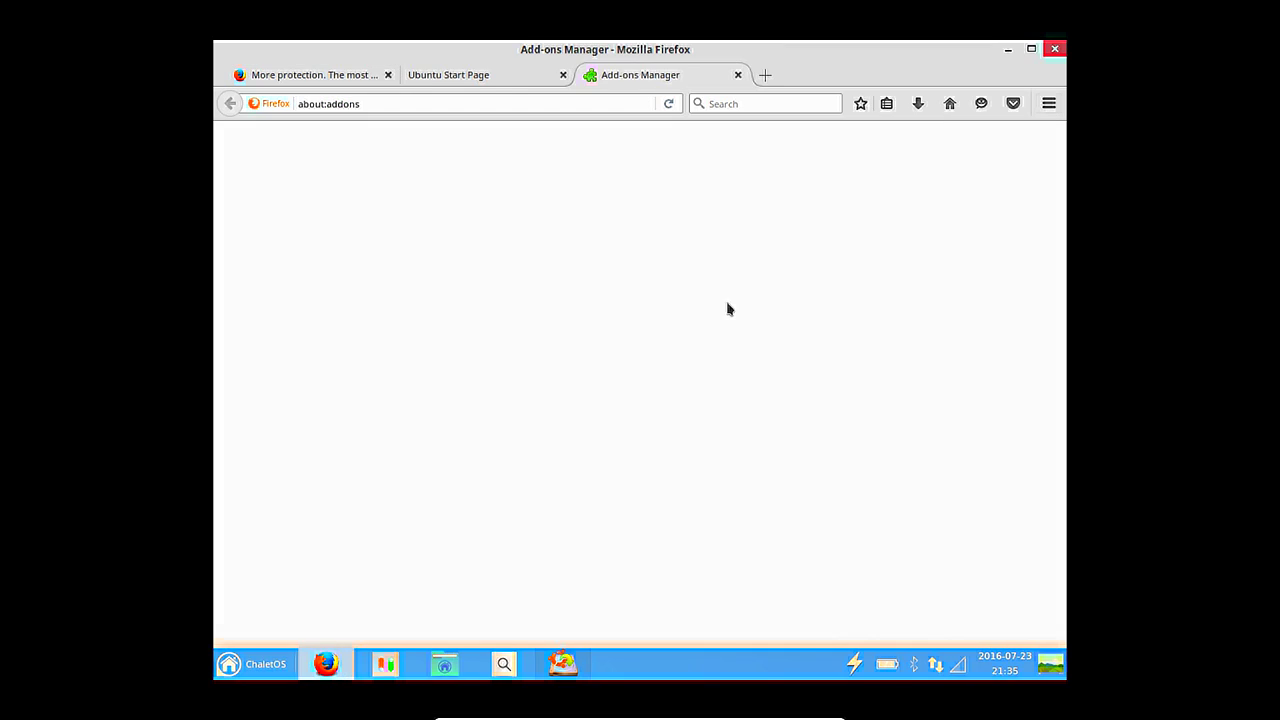
pyautogui.click(297, 208)
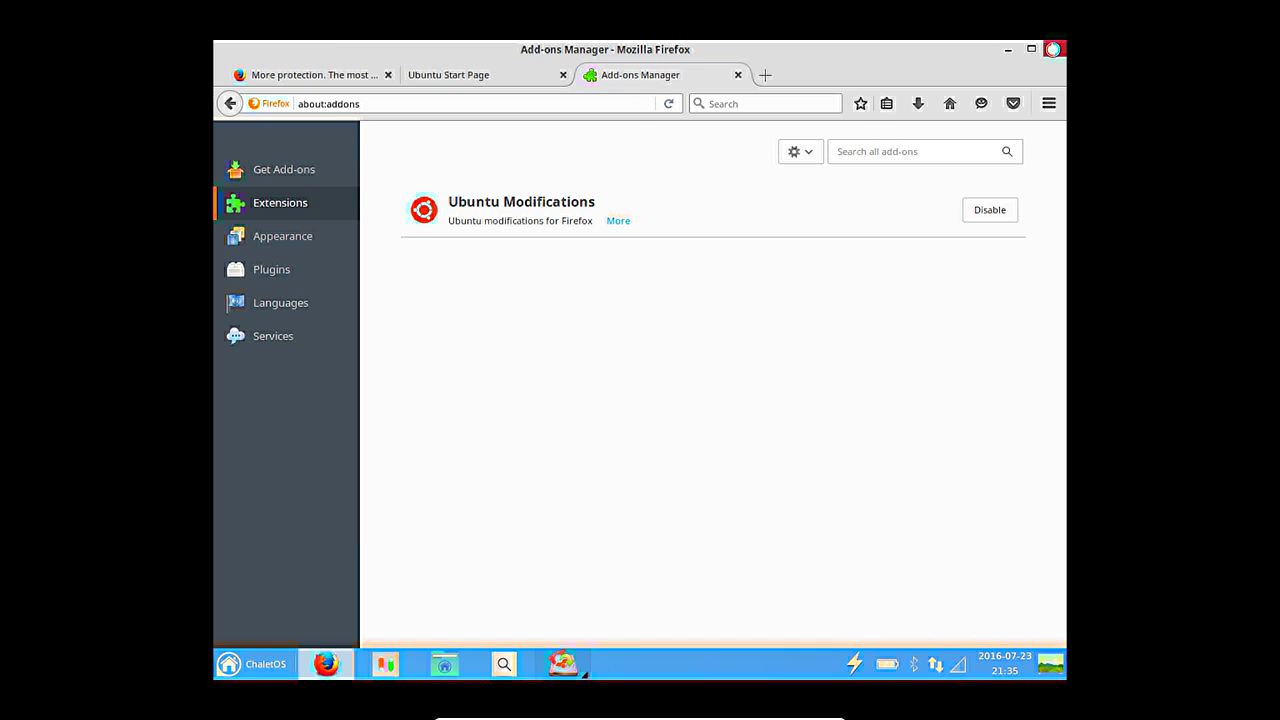
pyautogui.click(1052, 49)
pyautogui.click(772, 392)
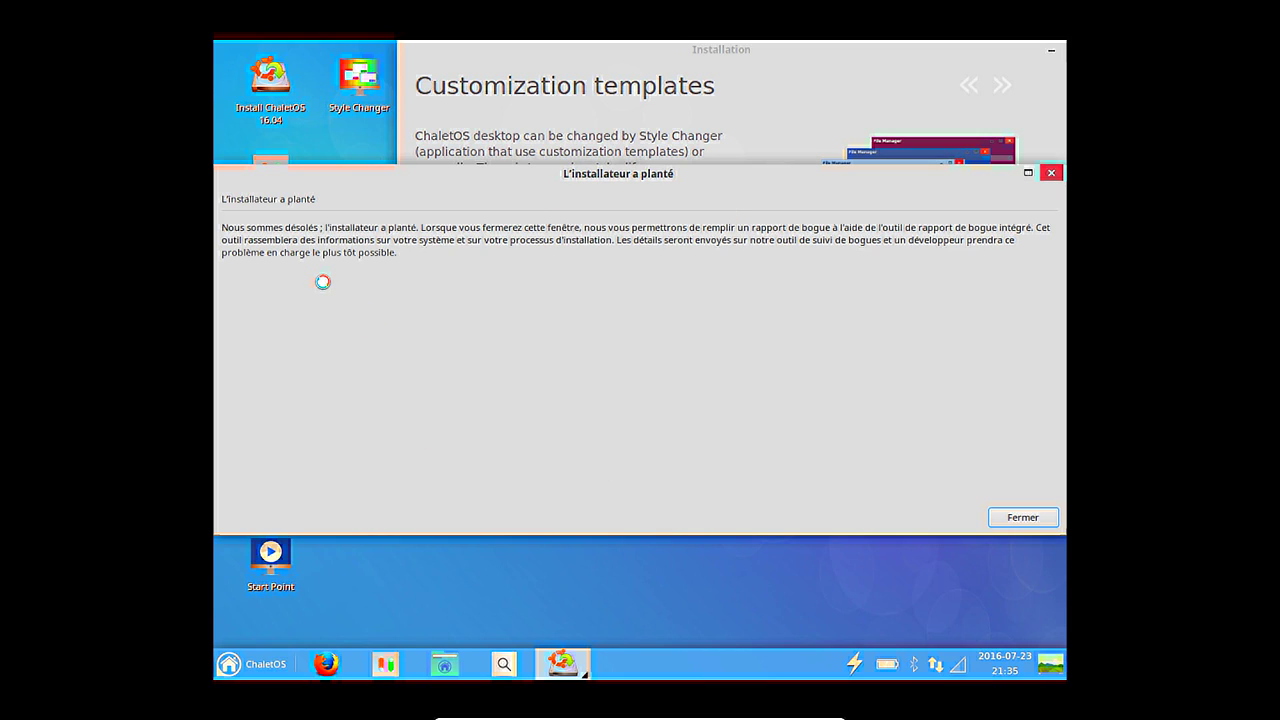
# Move the 'L'installateur a planté' notice aside and dismiss it with Fermer.
pyautogui.moveTo(449, 166); pyautogui.dragTo(503, 186)
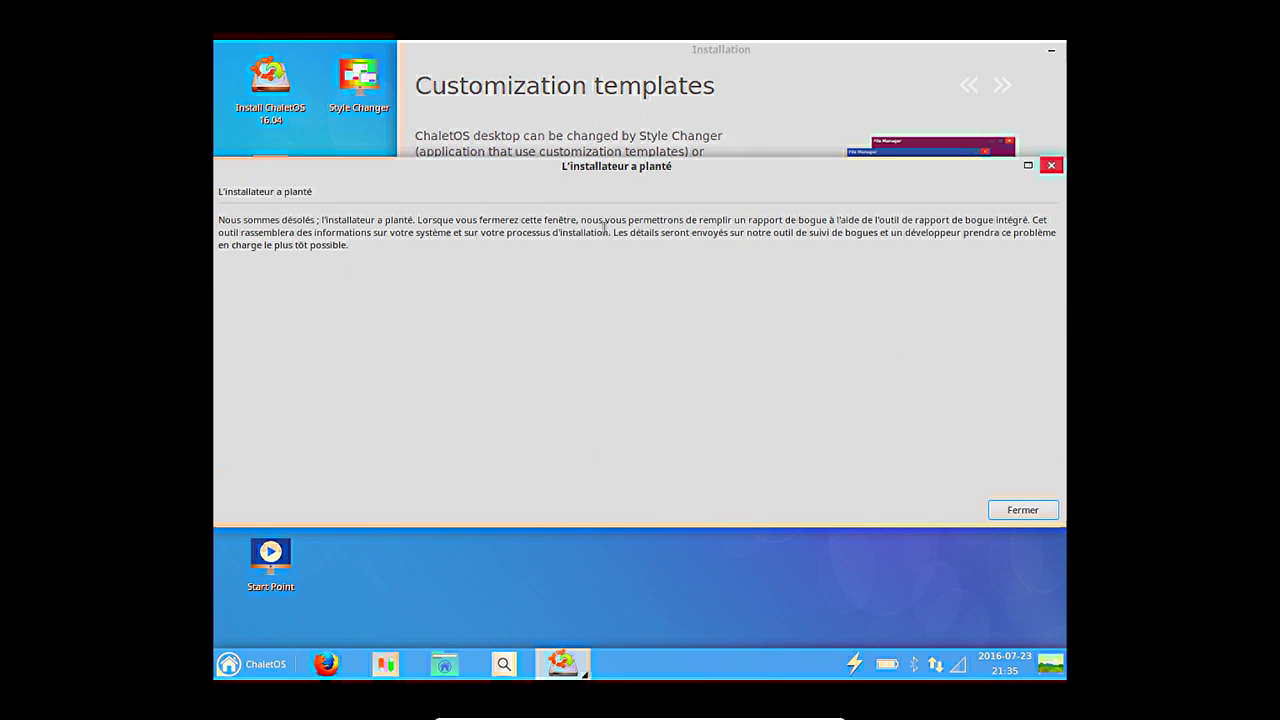
pyautogui.click(1031, 510)
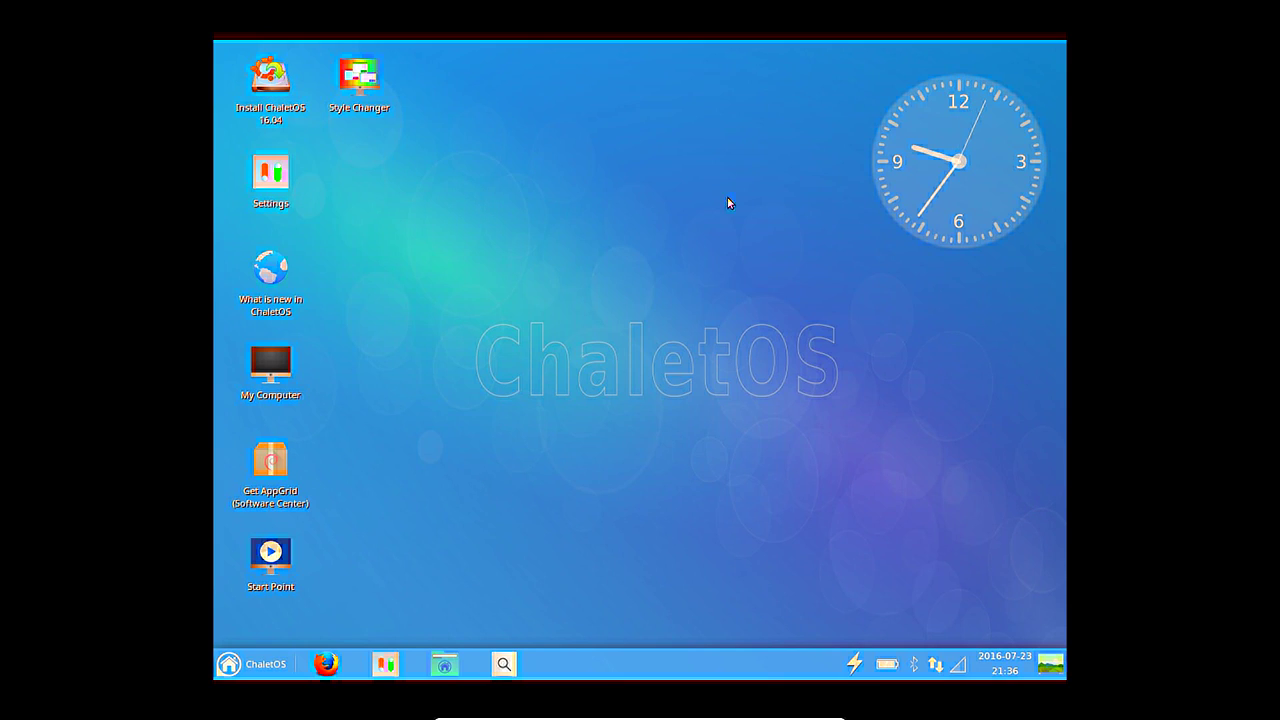
# Relaunch the ChaletOS installer and choose English as the installation language.
pyautogui.click(505, 664)
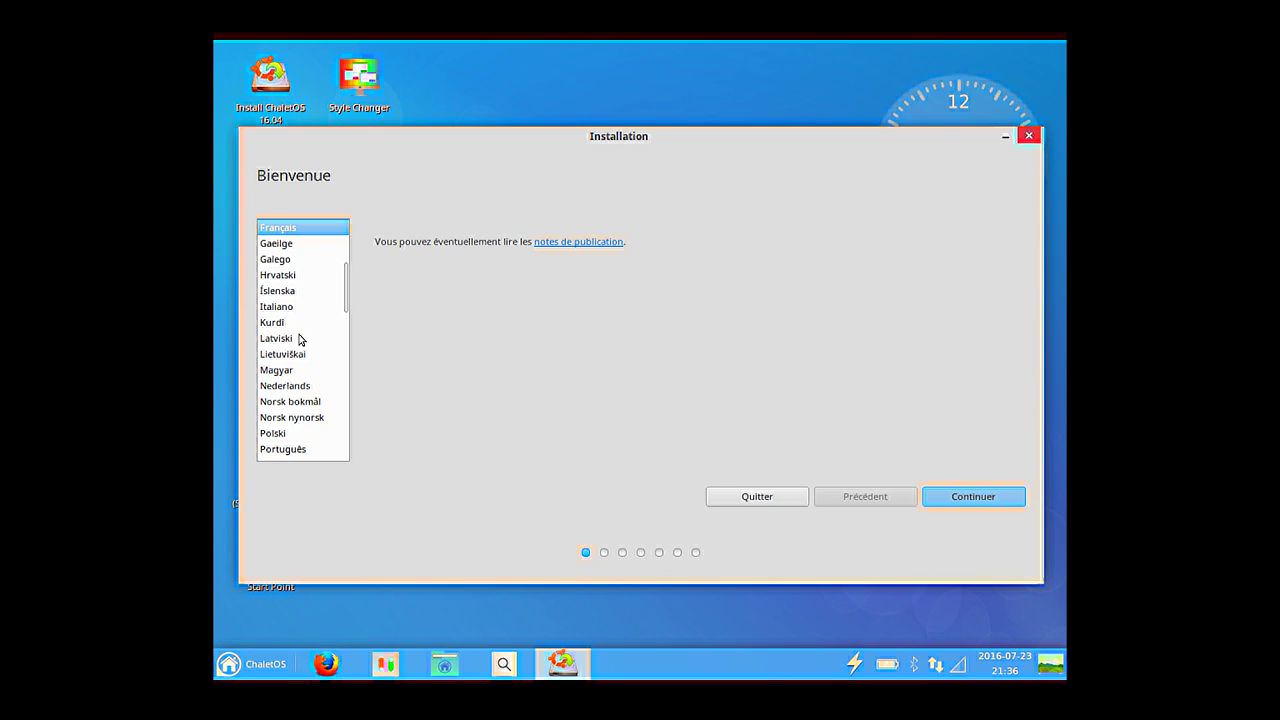
pyautogui.scroll(-1, 330, 295)
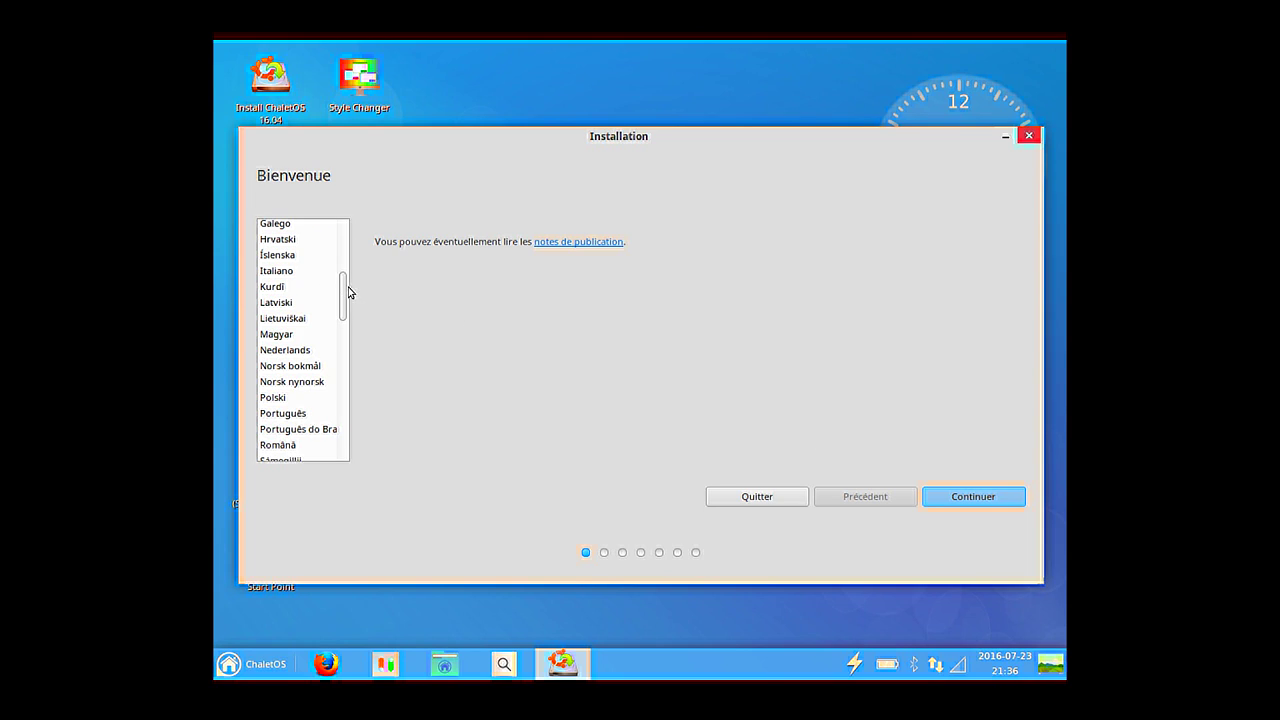
pyautogui.scroll(3, 349, 291)
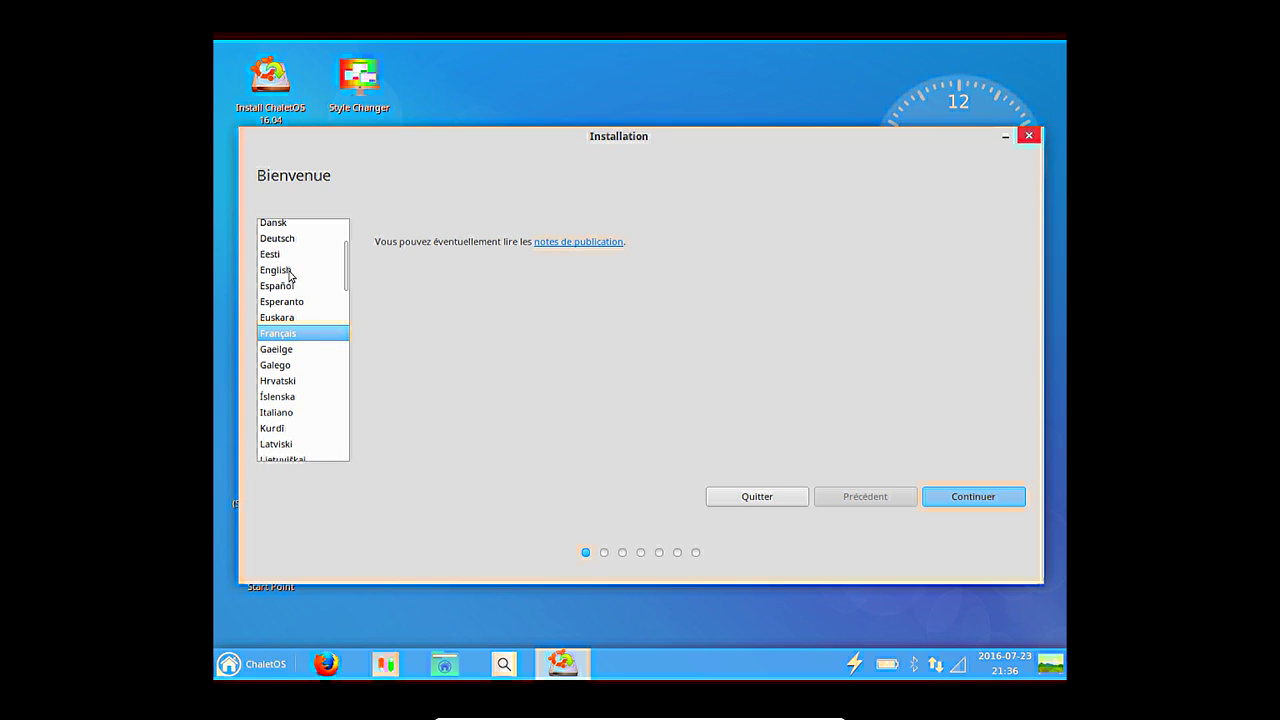
pyautogui.click(276, 270)
pyautogui.click(975, 496)
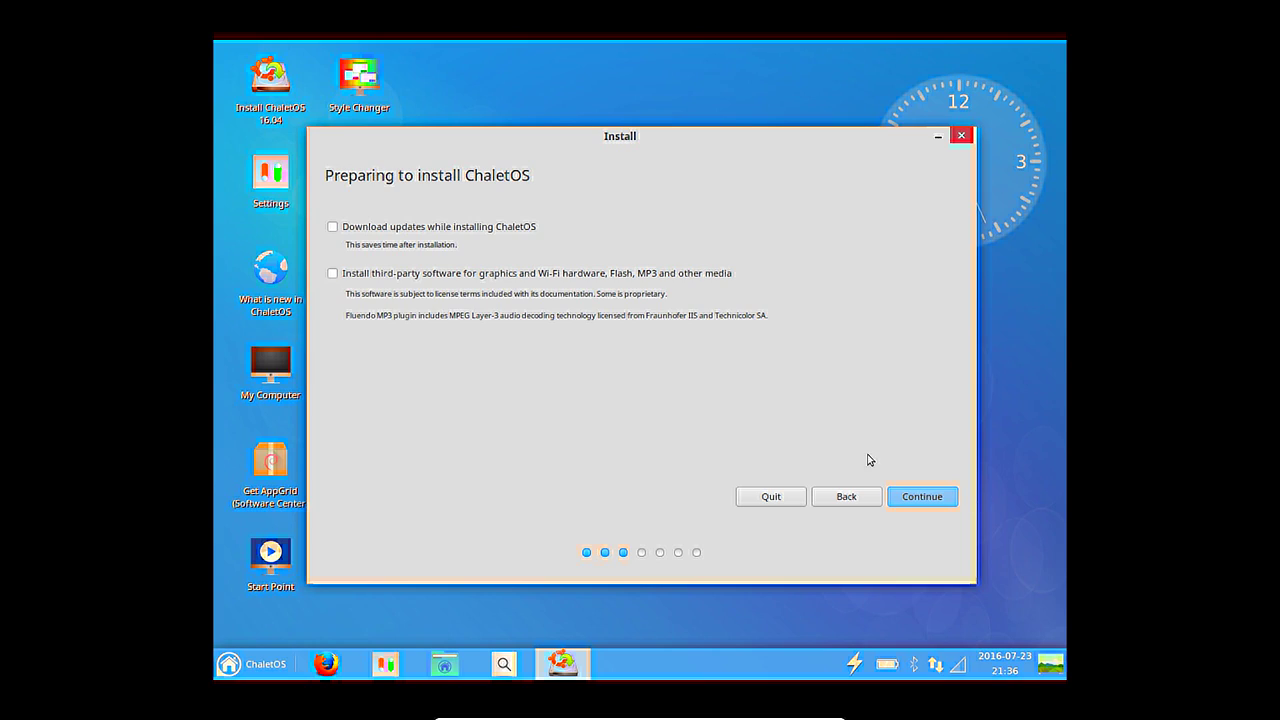
# Choose Erase disk and install, confirm the disk changes, and accept Paris and French keyboard.
pyautogui.click(953, 497)
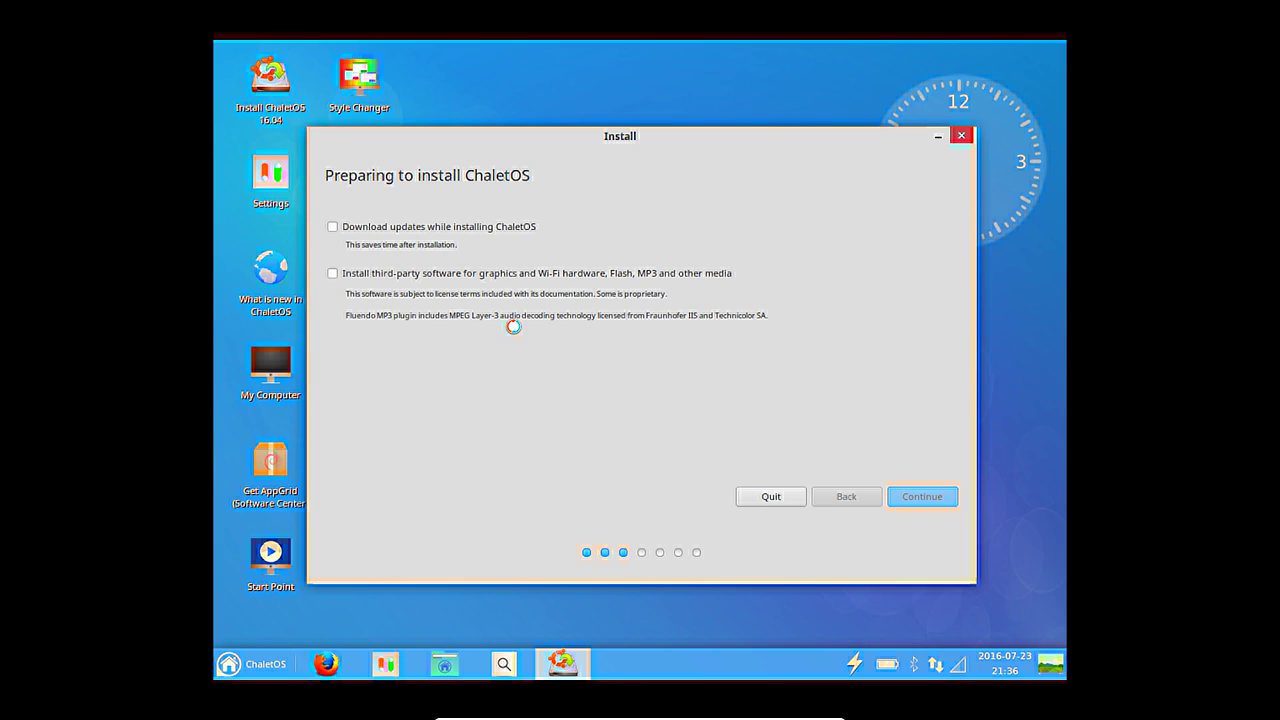
pyautogui.click(463, 290)
pyautogui.click(920, 494)
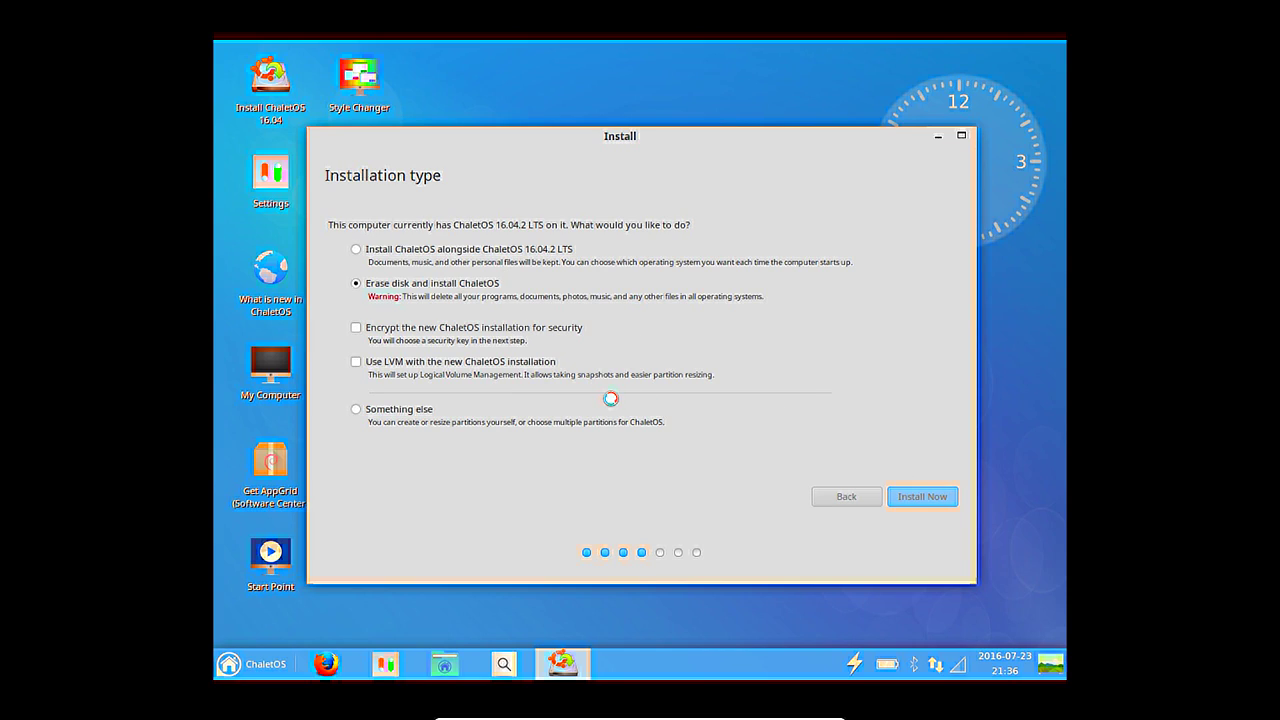
pyautogui.click(886, 452)
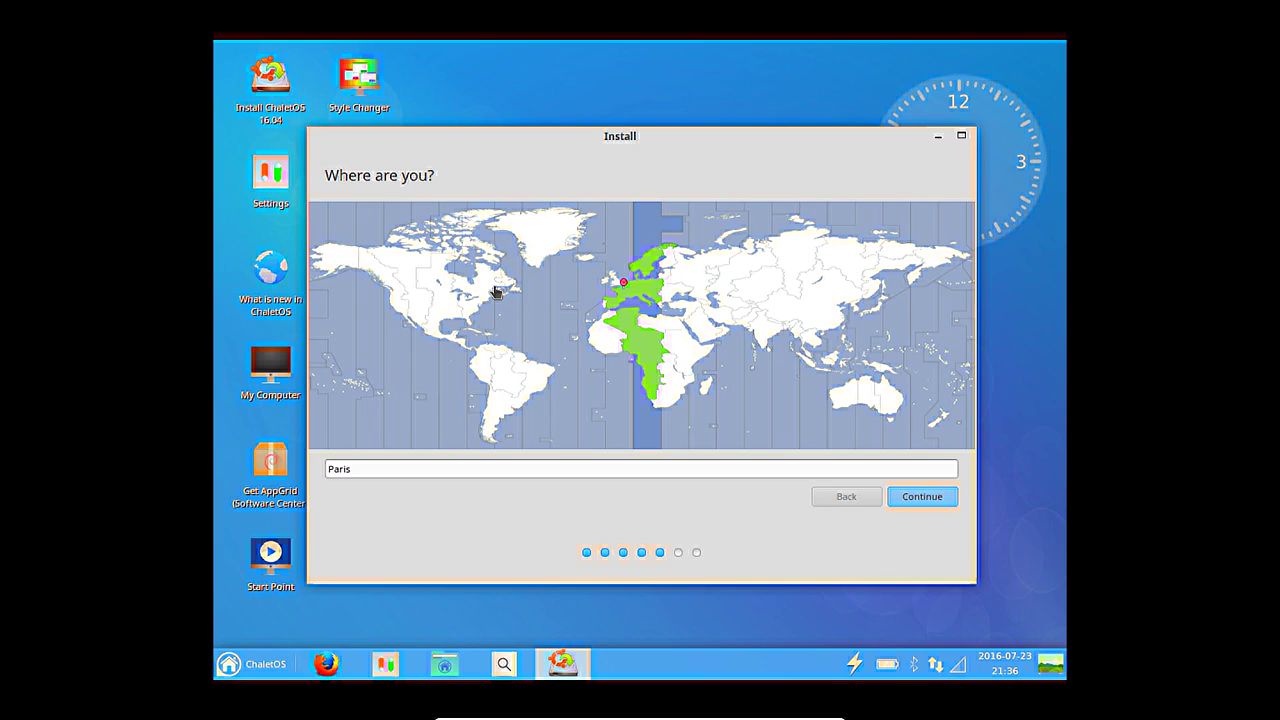
pyautogui.click(925, 502)
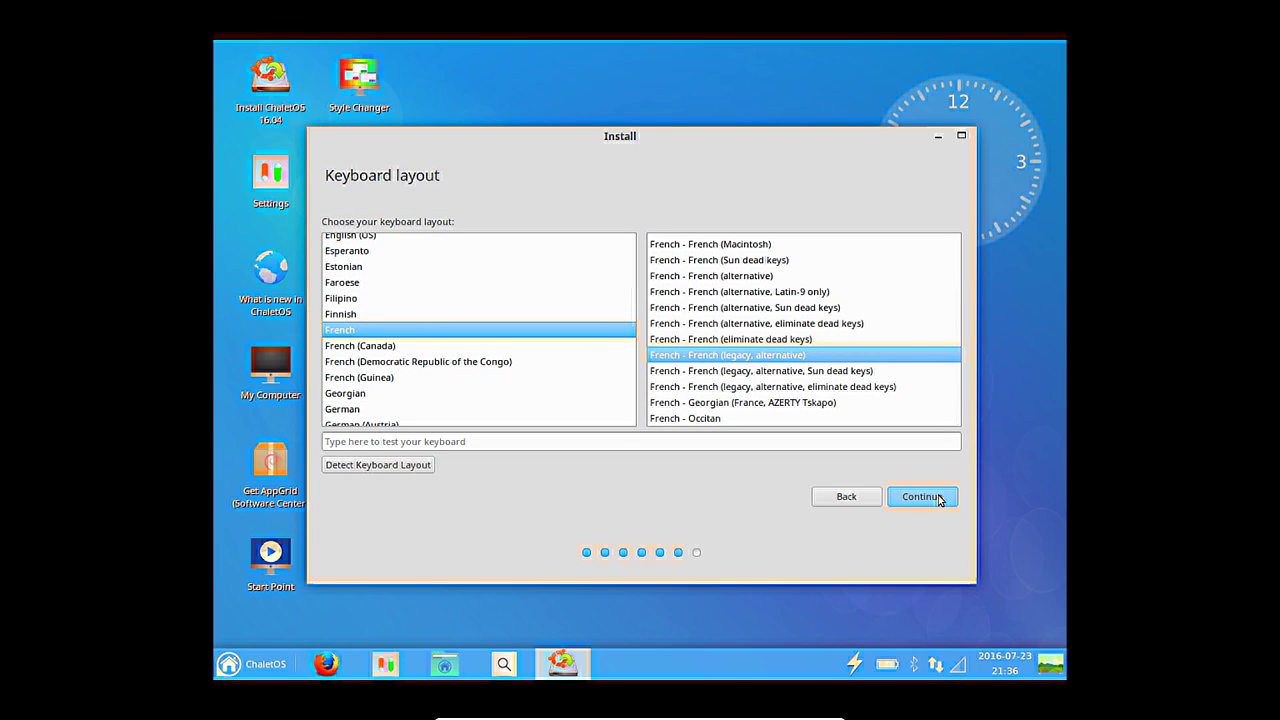
pyautogui.click(938, 497)
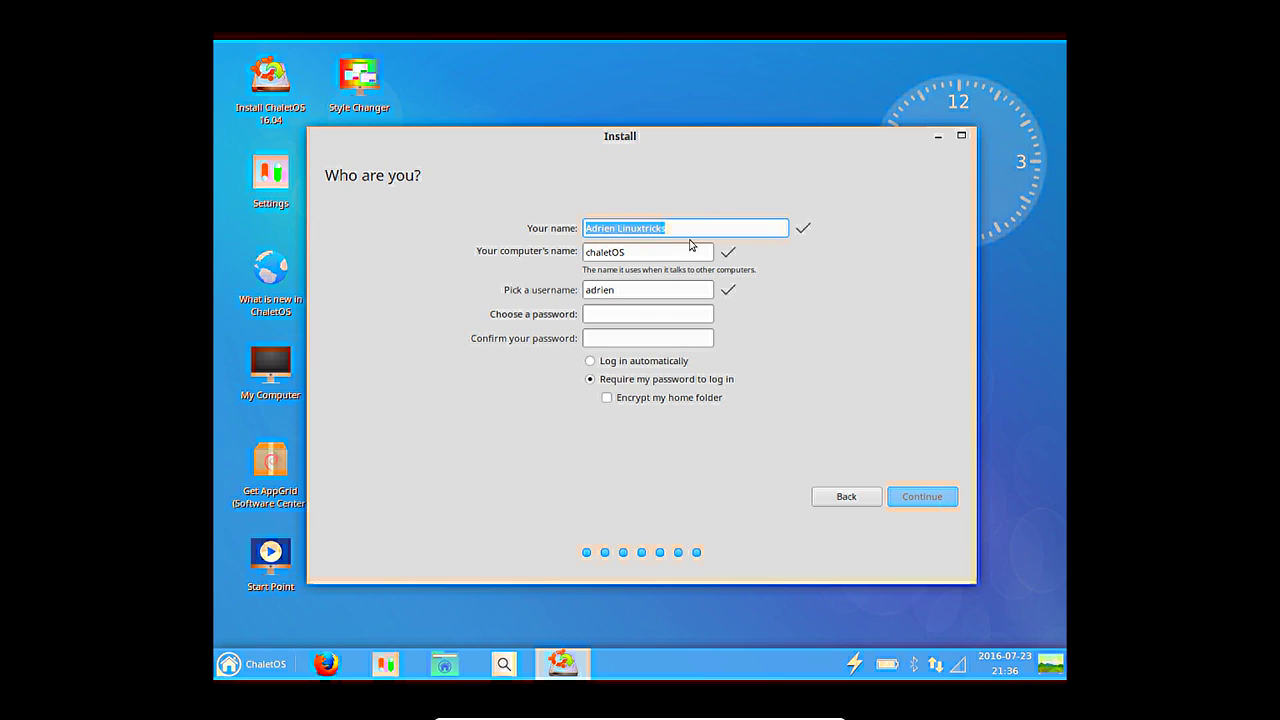
# Correct the username, enter the account password, and start copying files.
pyautogui.click(633, 290)
pyautogui.press('BackSpace')
pyautogui.press('BackSpace')
pyautogui.press('BackSpace')
pyautogui.click(633, 313)
pyautogui.press('Tab')
pyautogui.click(921, 499)
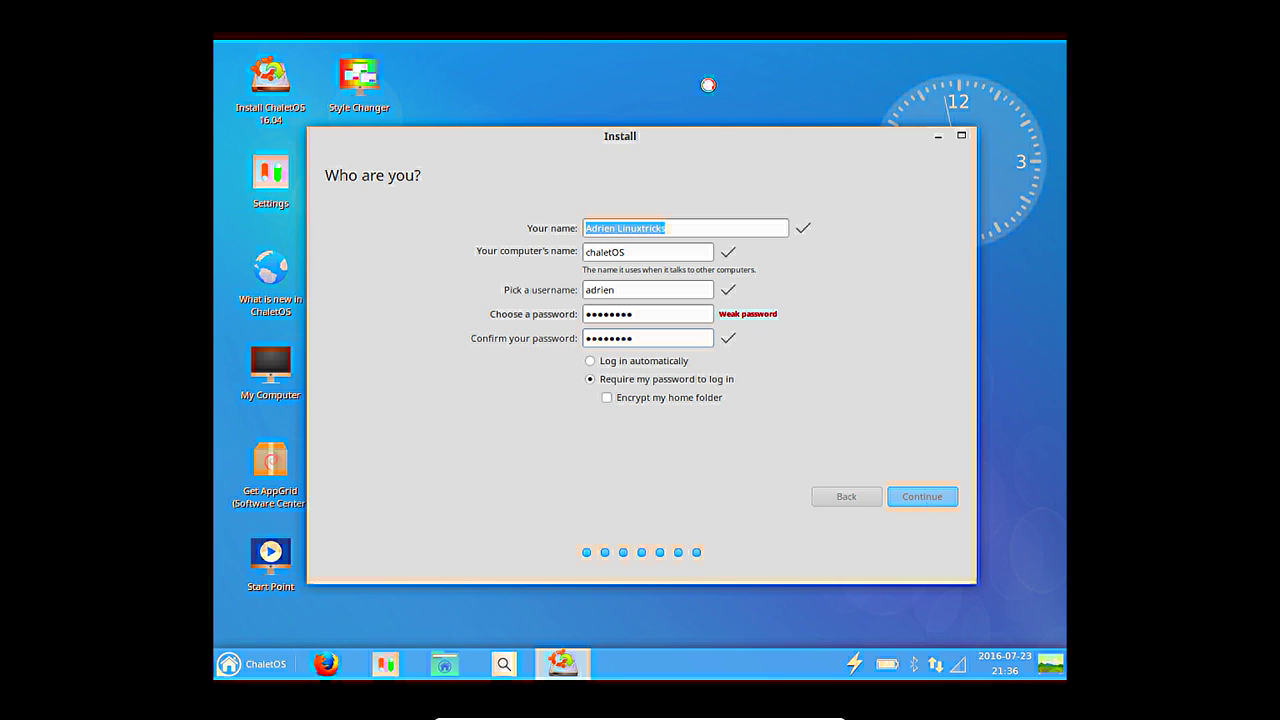
pyautogui.moveTo(717, 131); pyautogui.dragTo(800, 49)
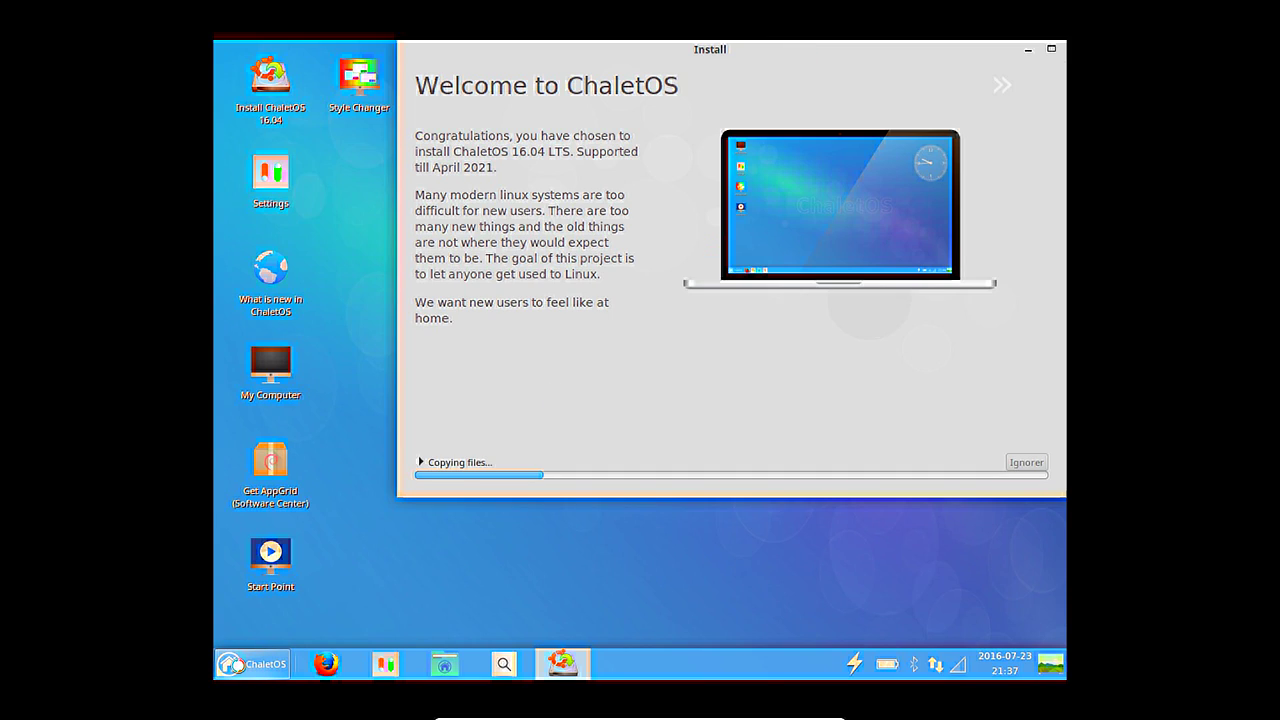
# Launch Great Little Radio Player from the menu's Internet category and bring up its window.
pyautogui.click(232, 664)
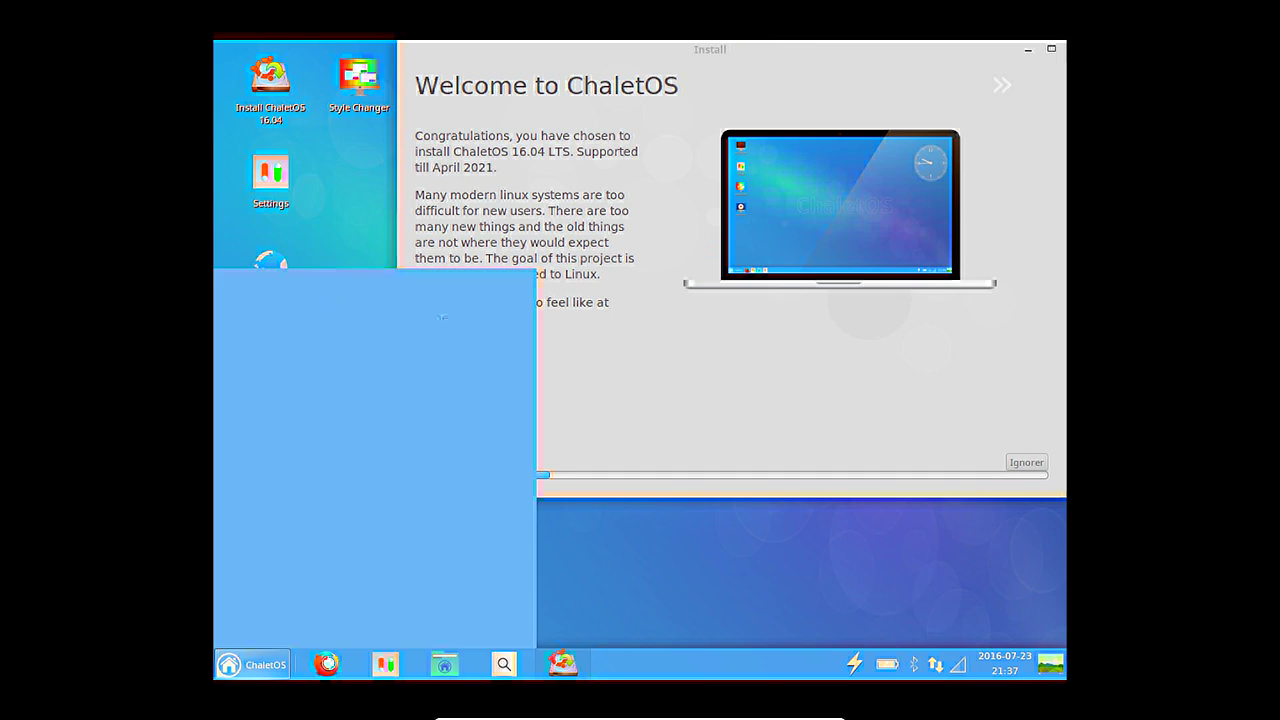
pyautogui.click(472, 410)
pyautogui.click(476, 434)
pyautogui.click(477, 455)
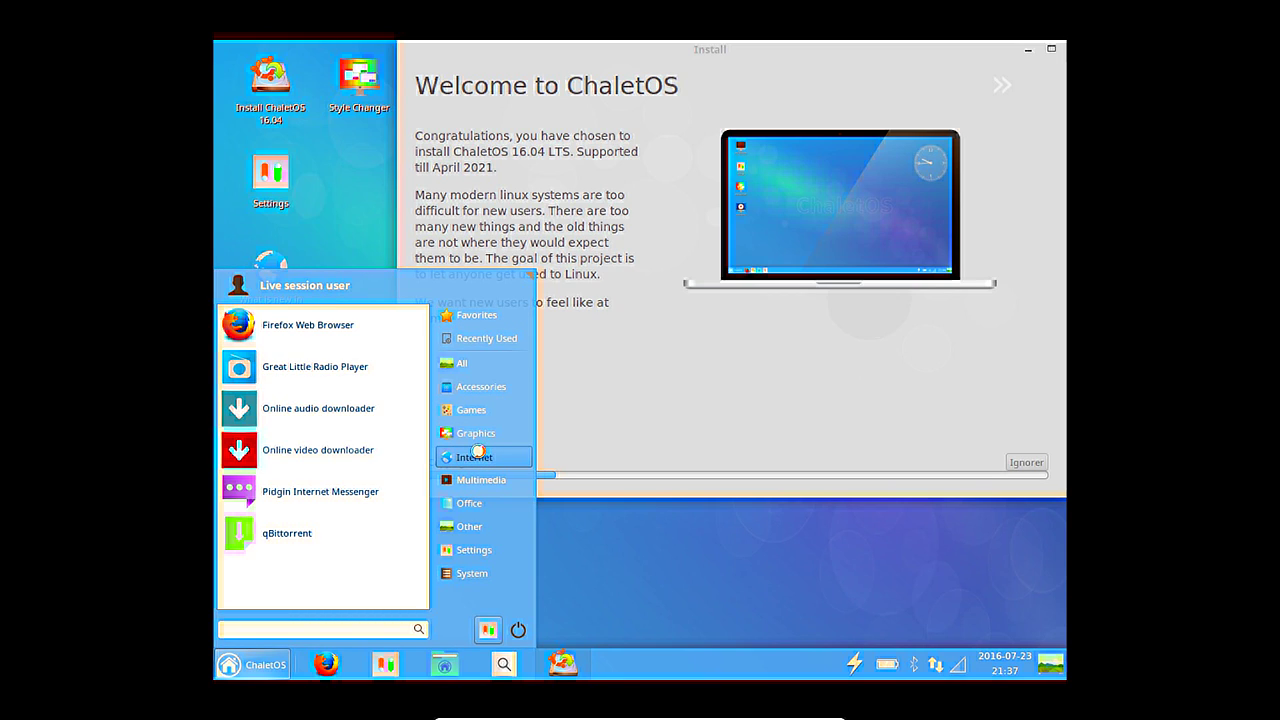
pyautogui.click(364, 368)
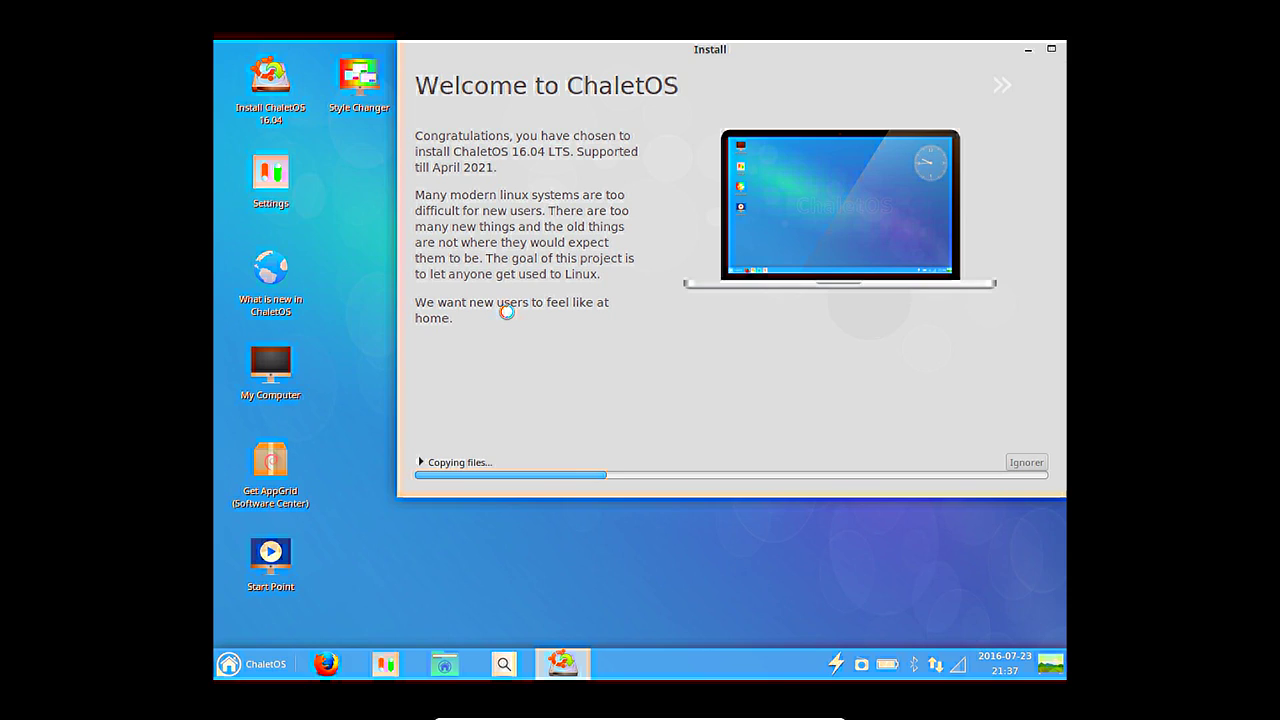
pyautogui.click(861, 668)
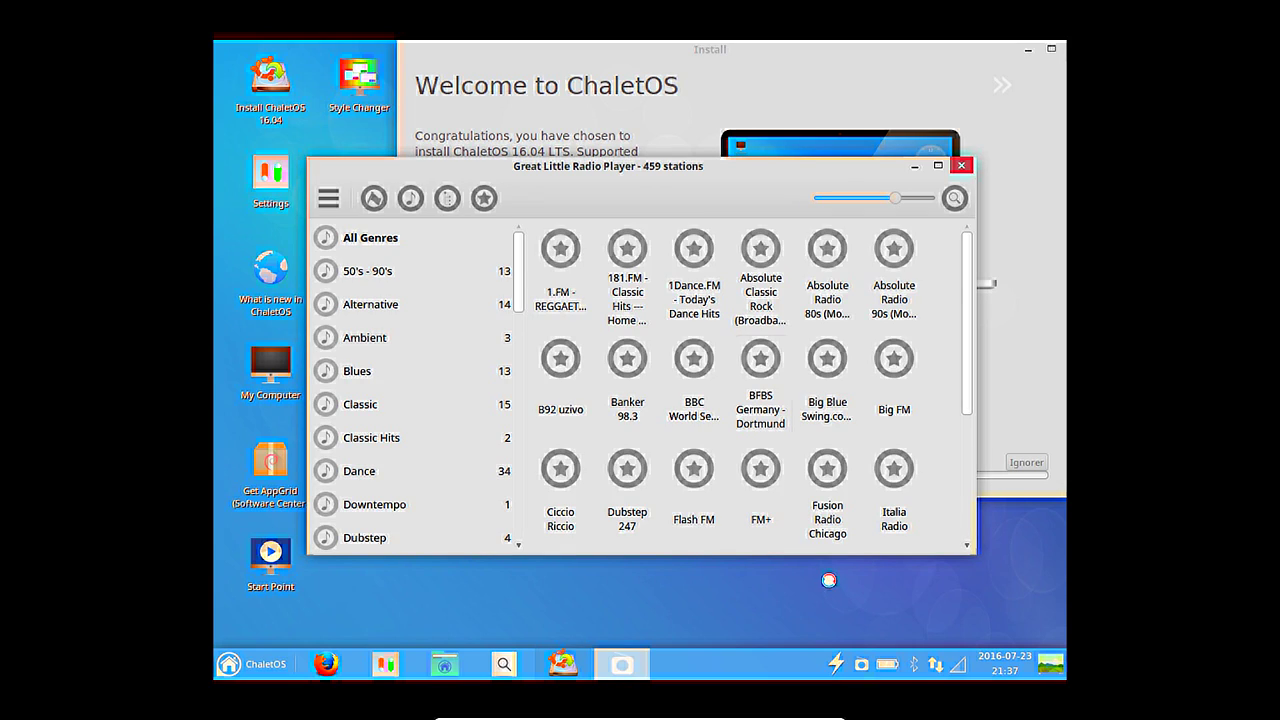
pyautogui.scroll(-5, 438, 305)
pyautogui.scroll(-3, 438, 316)
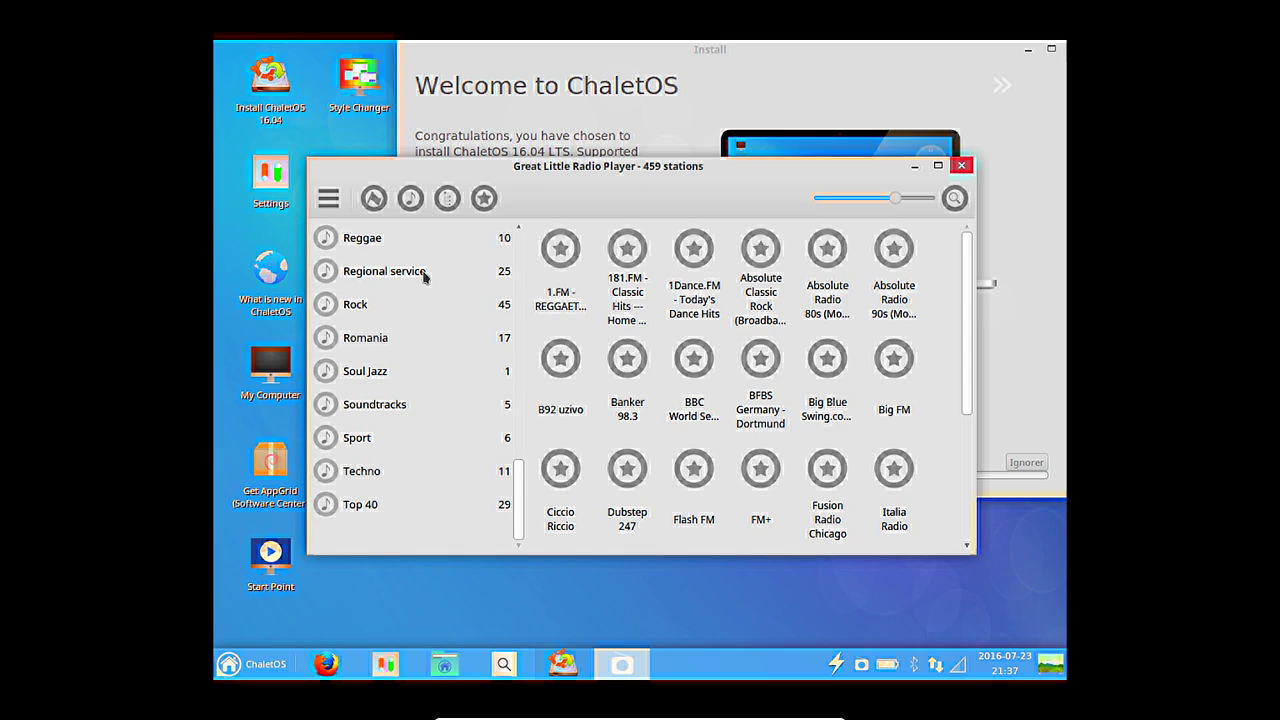
pyautogui.click(393, 510)
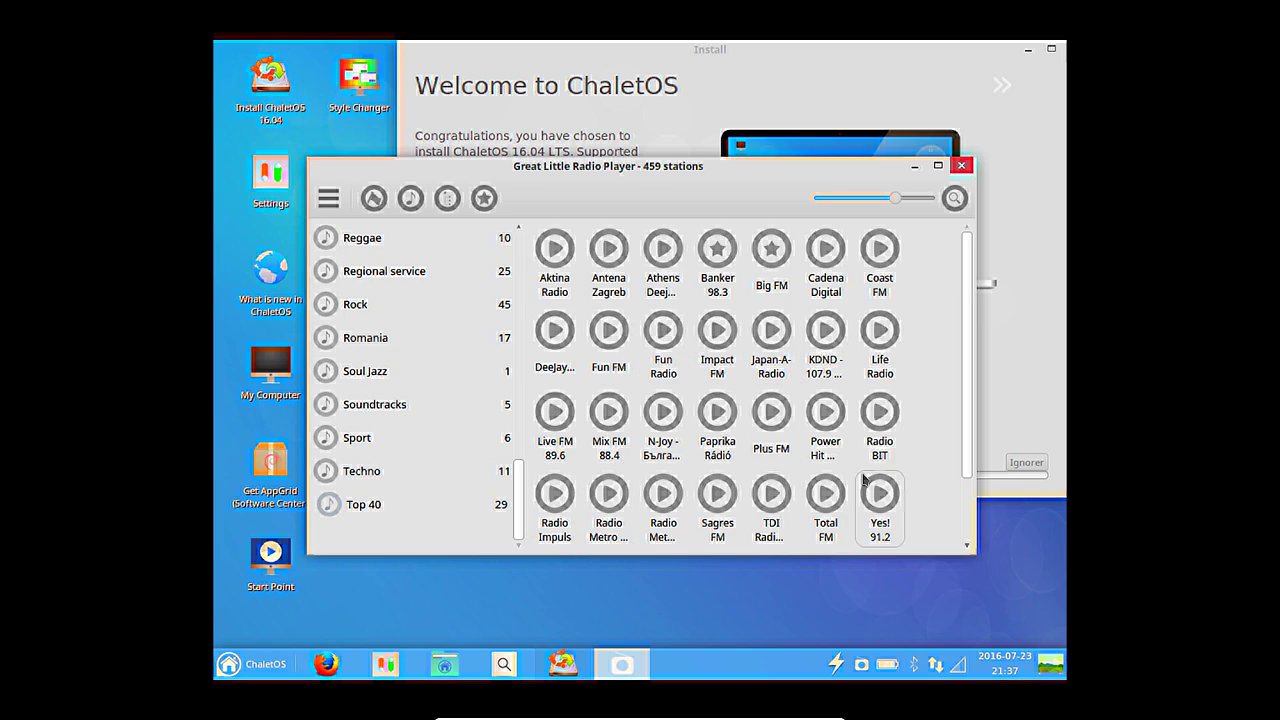
pyautogui.scroll(-1, 863, 480)
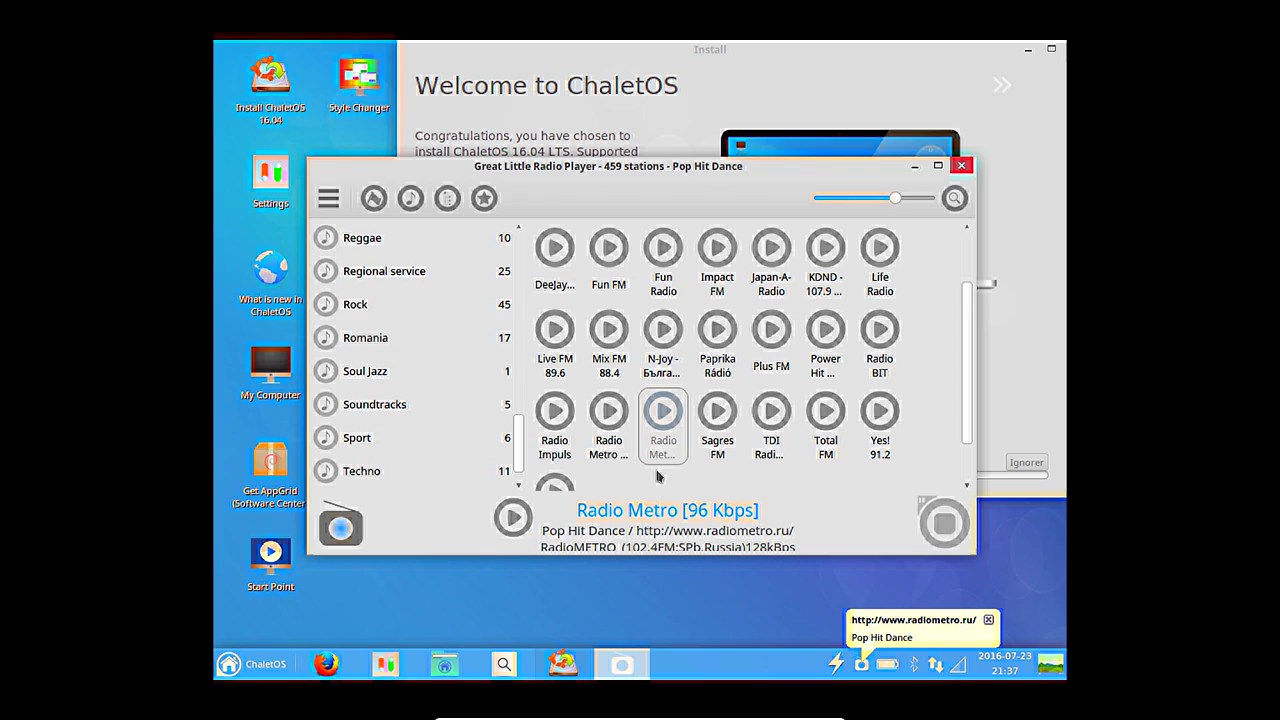
pyautogui.scroll(-2, 681, 452)
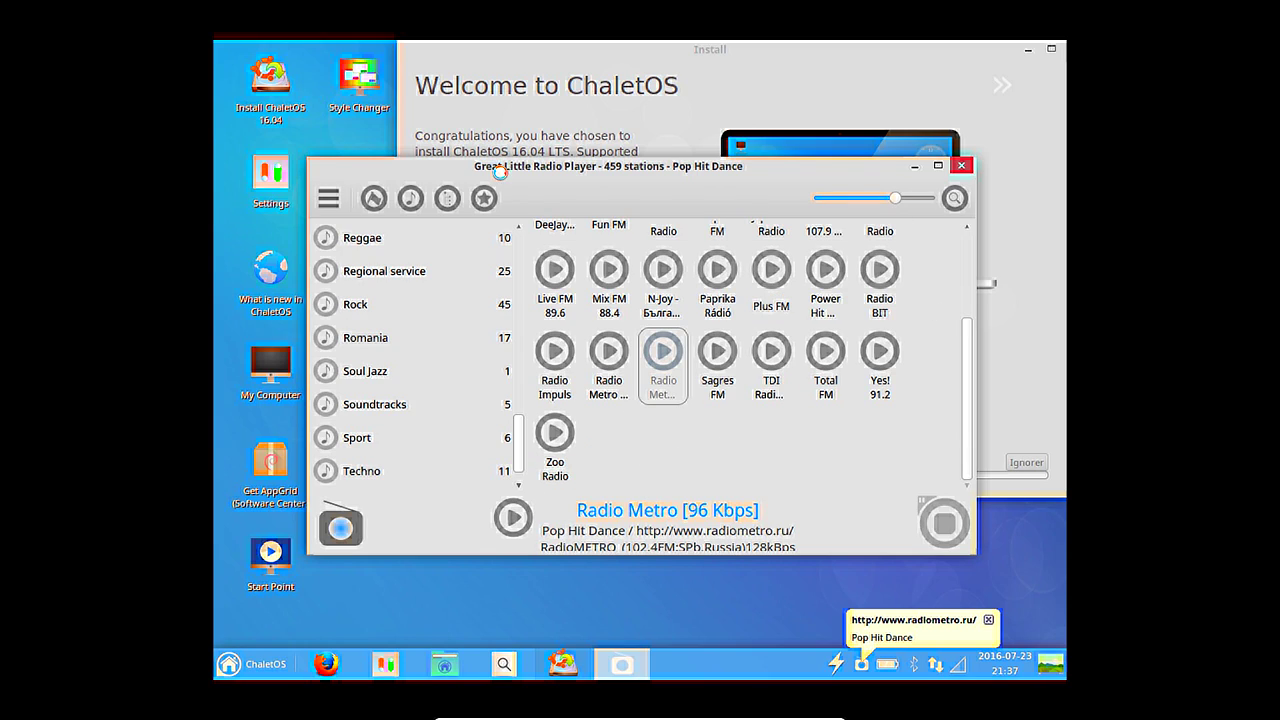
pyautogui.click(338, 198)
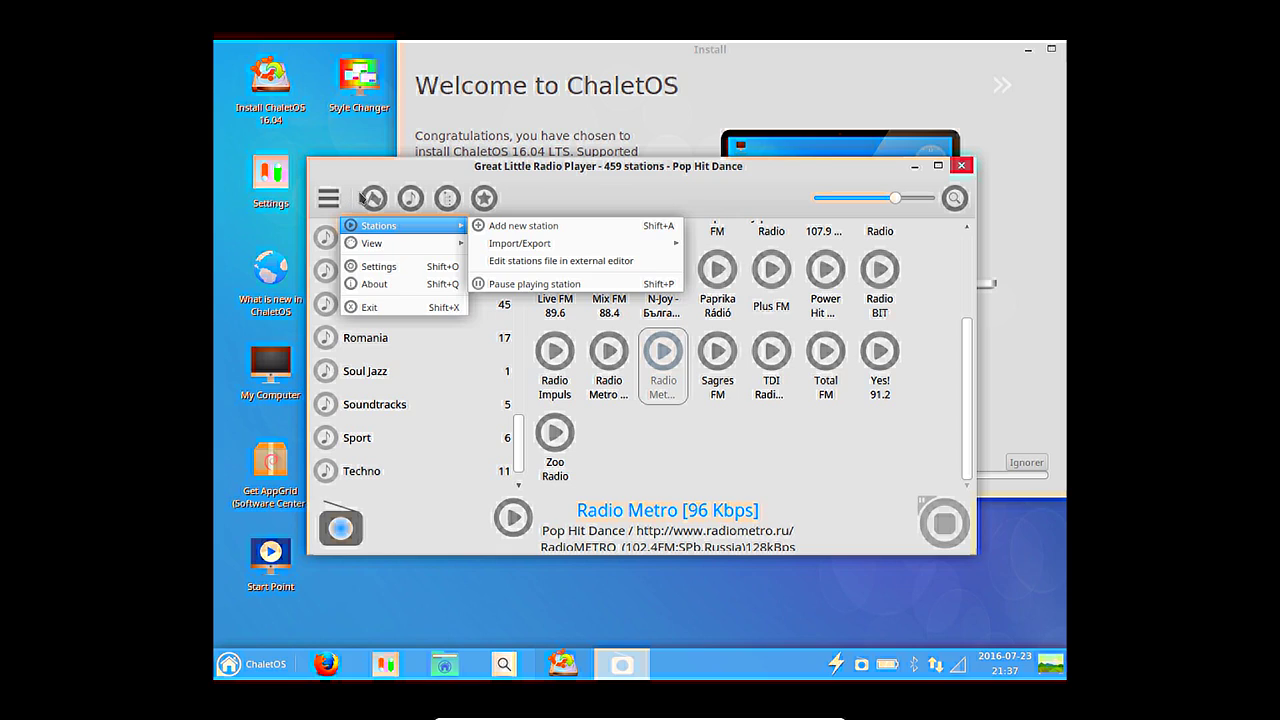
pyautogui.click(385, 317)
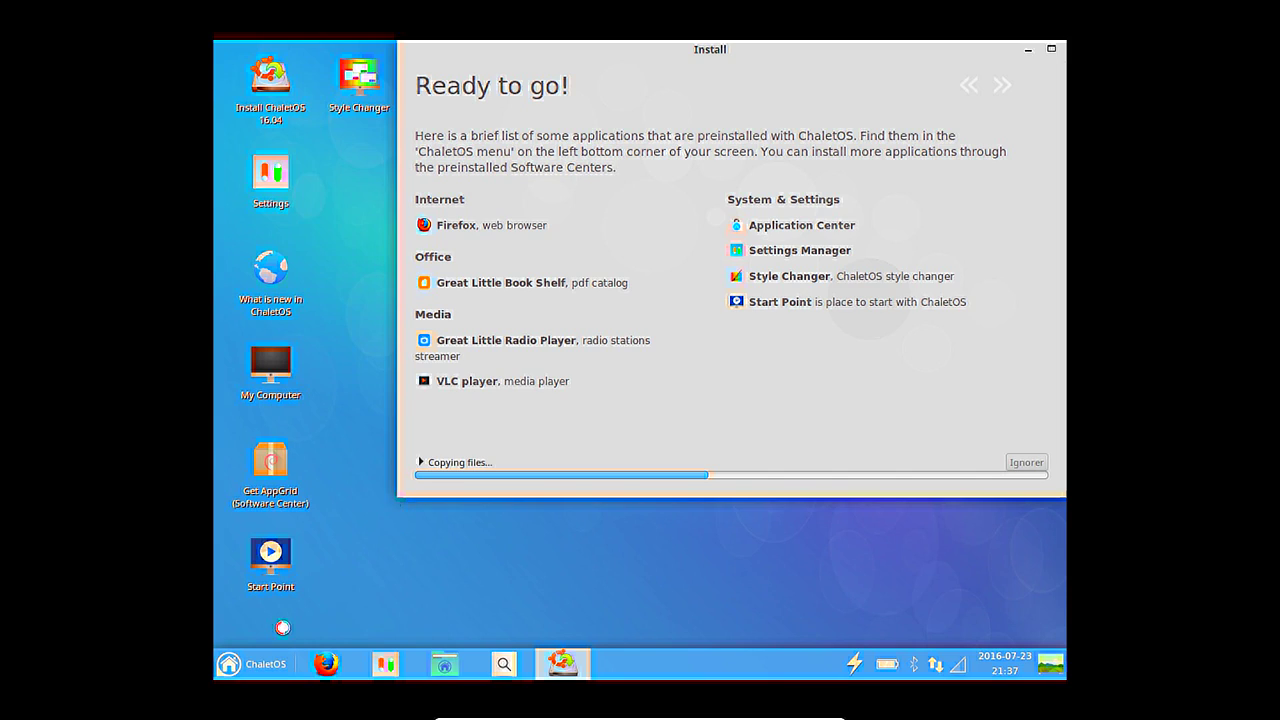
pyautogui.click(245, 663)
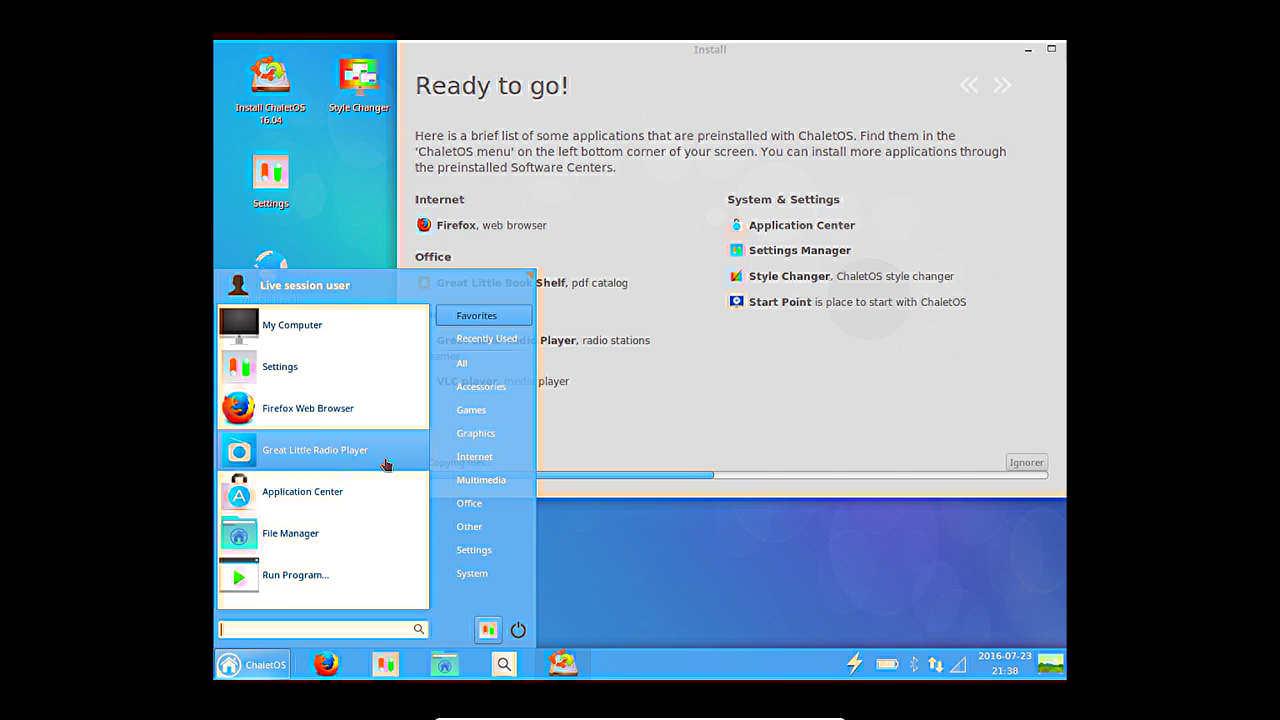
pyautogui.click(475, 459)
pyautogui.click(486, 481)
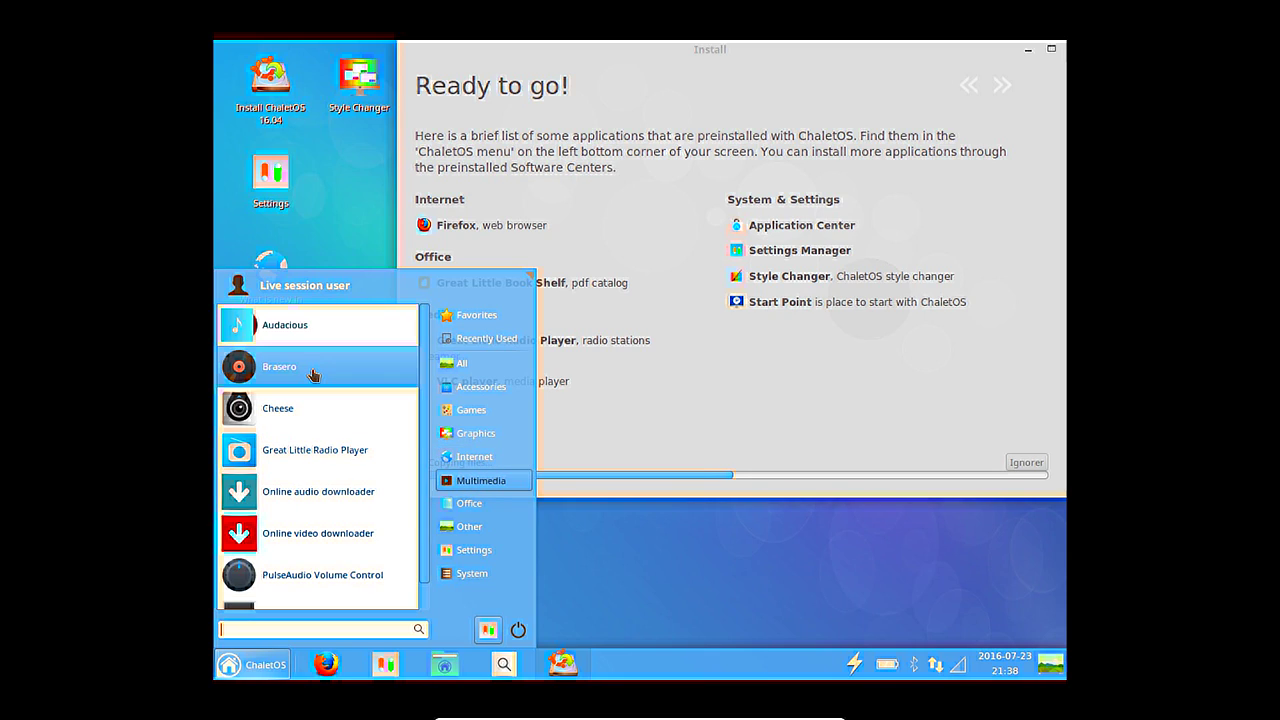
pyautogui.scroll(-1, 320, 423)
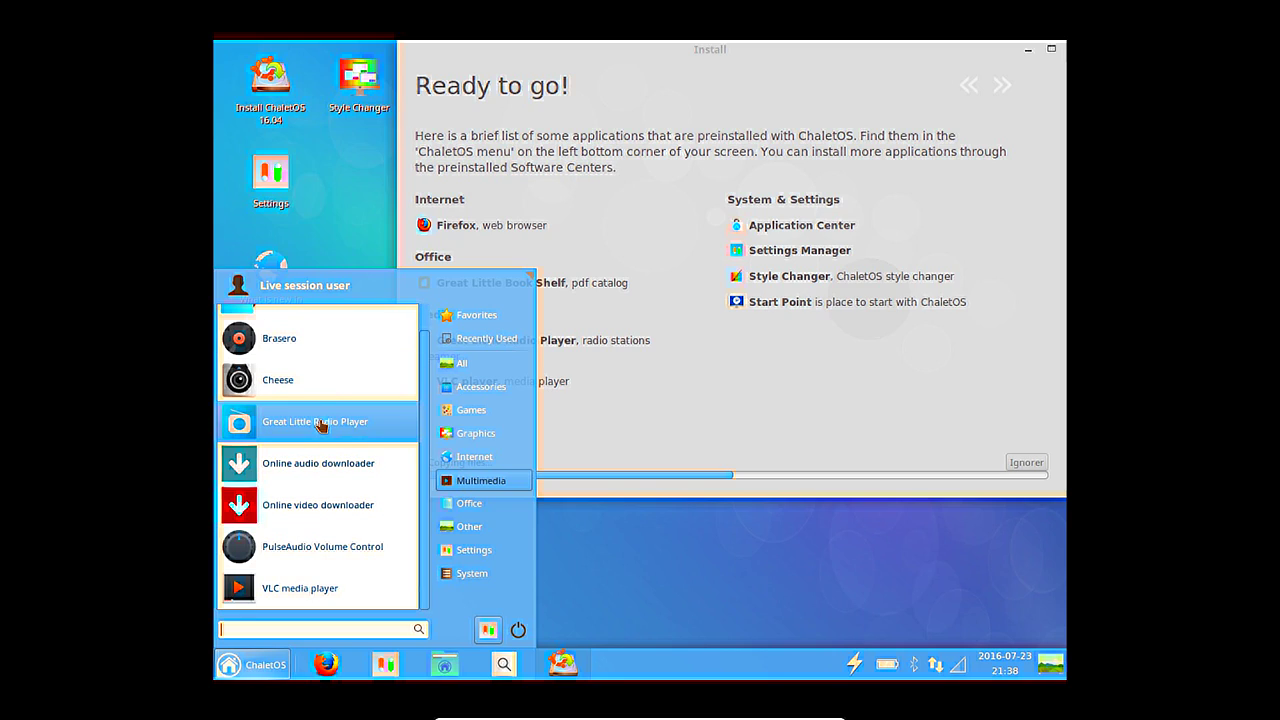
pyautogui.click(318, 592)
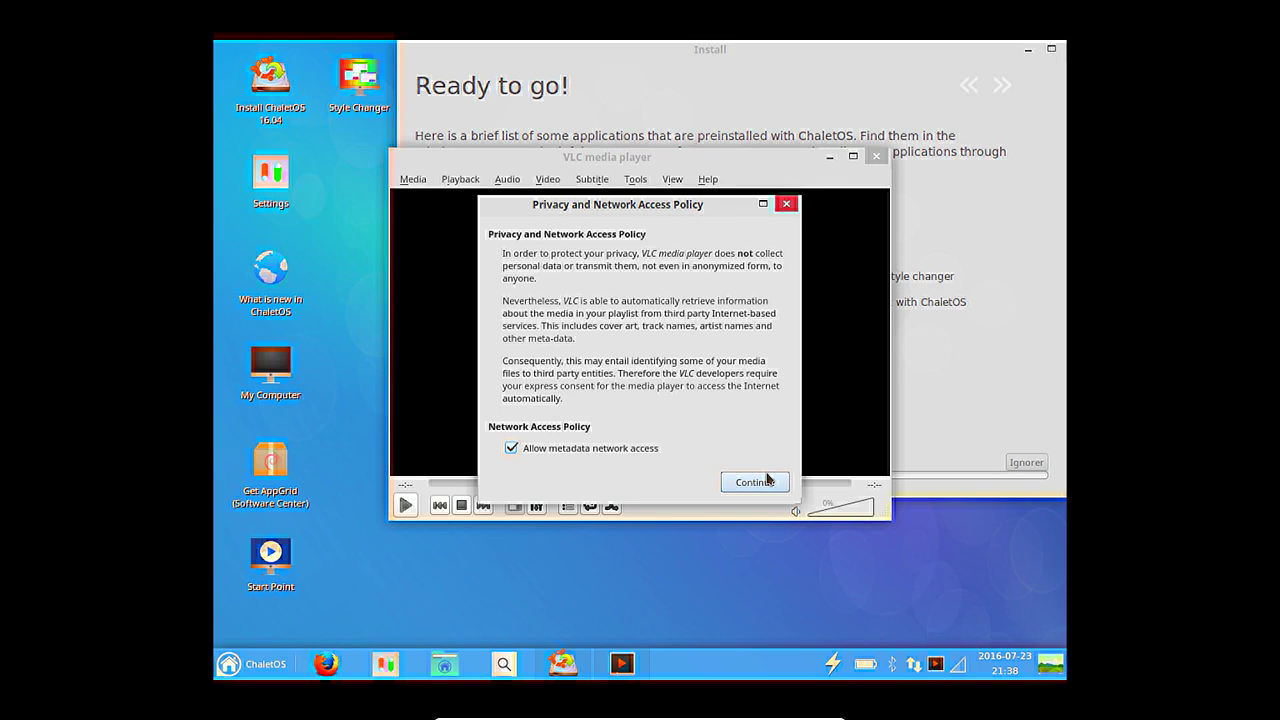
pyautogui.click(766, 480)
pyautogui.click(702, 181)
pyautogui.click(714, 218)
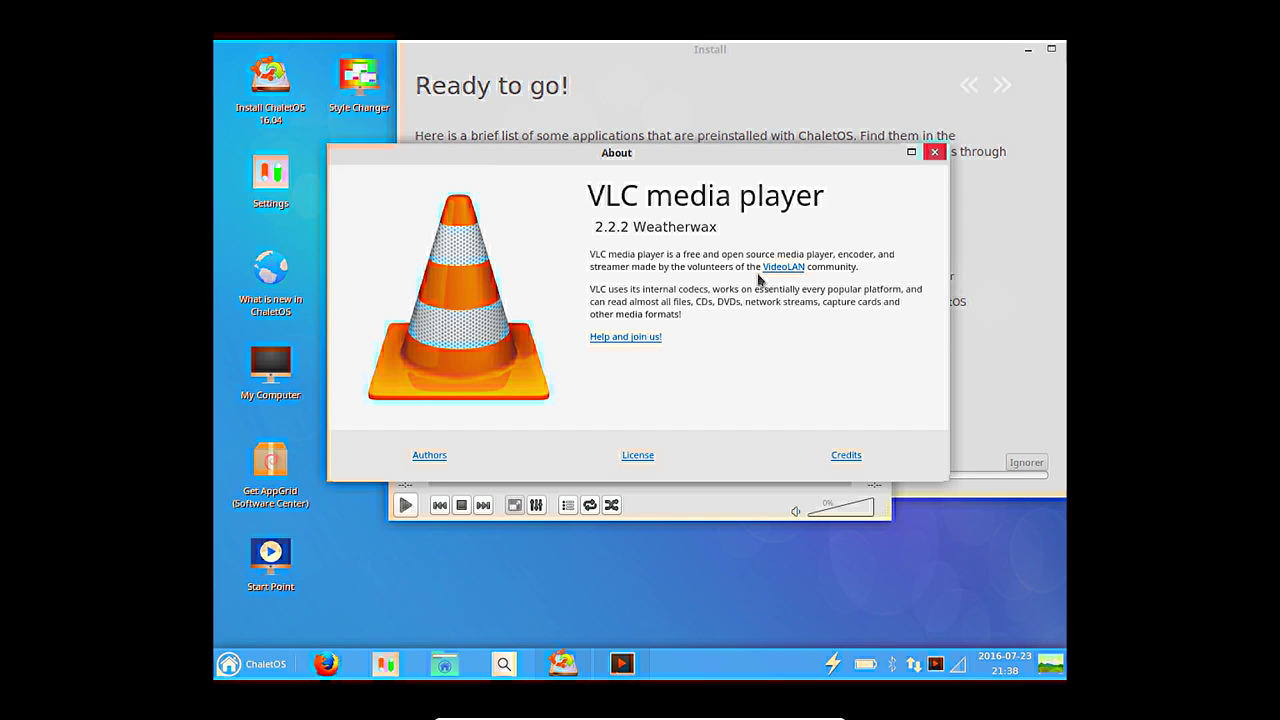
pyautogui.click(938, 152)
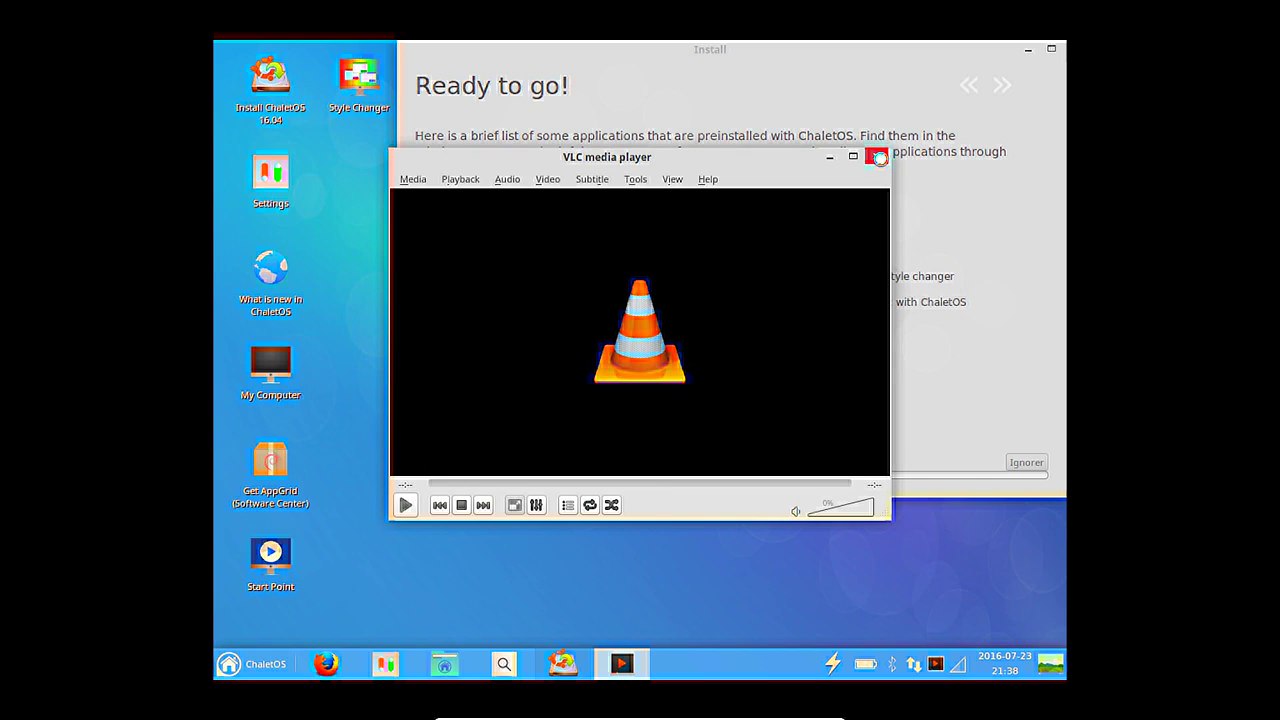
pyautogui.click(877, 157)
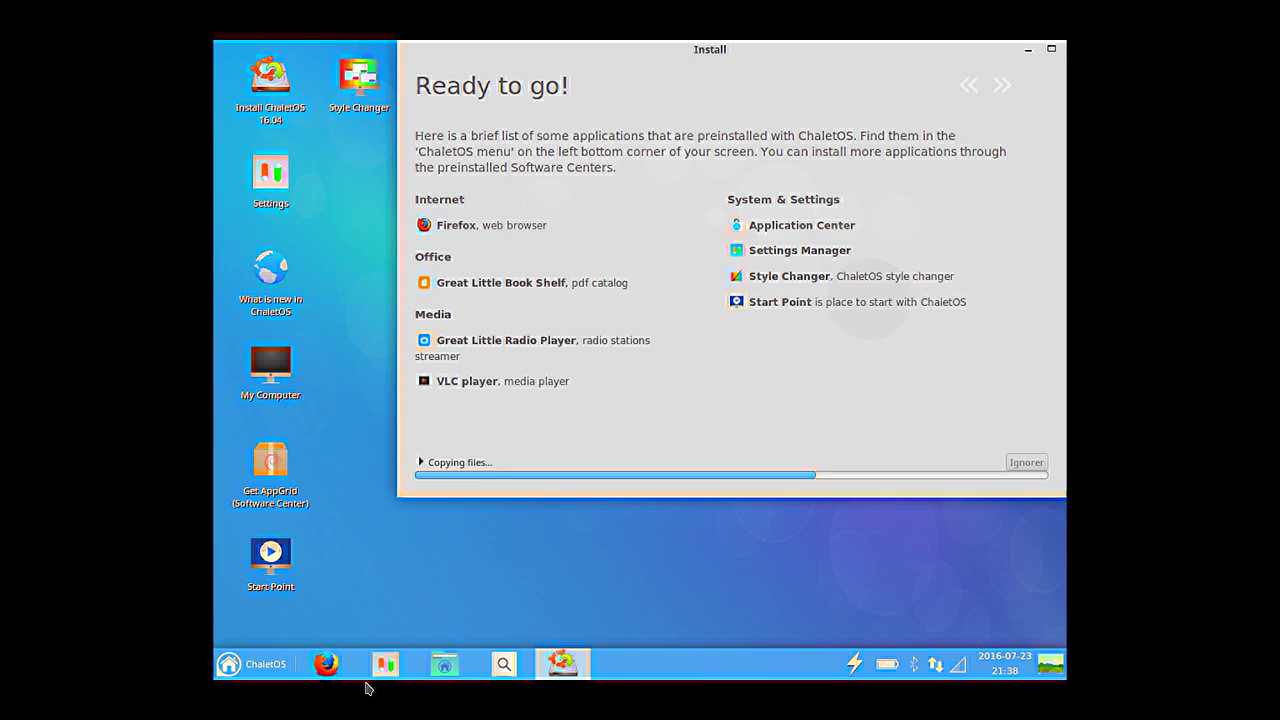
pyautogui.click(271, 675)
pyautogui.click(492, 482)
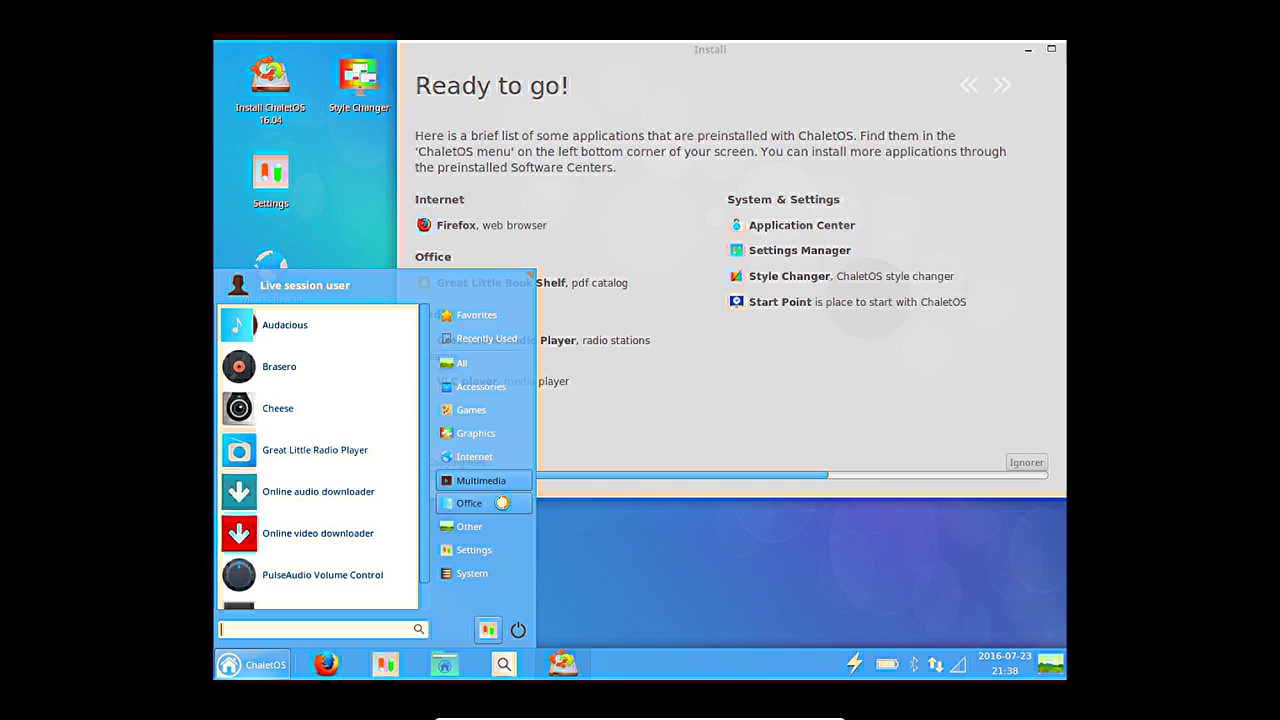
pyautogui.click(501, 503)
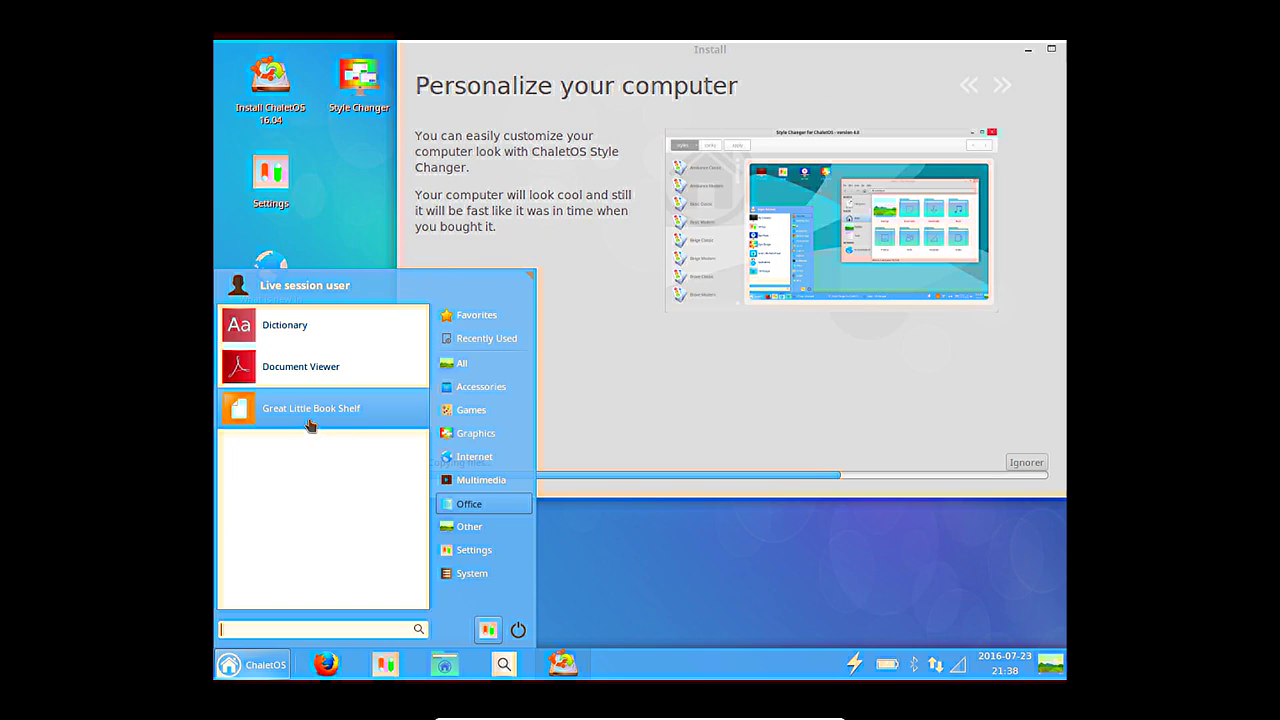
pyautogui.click(309, 424)
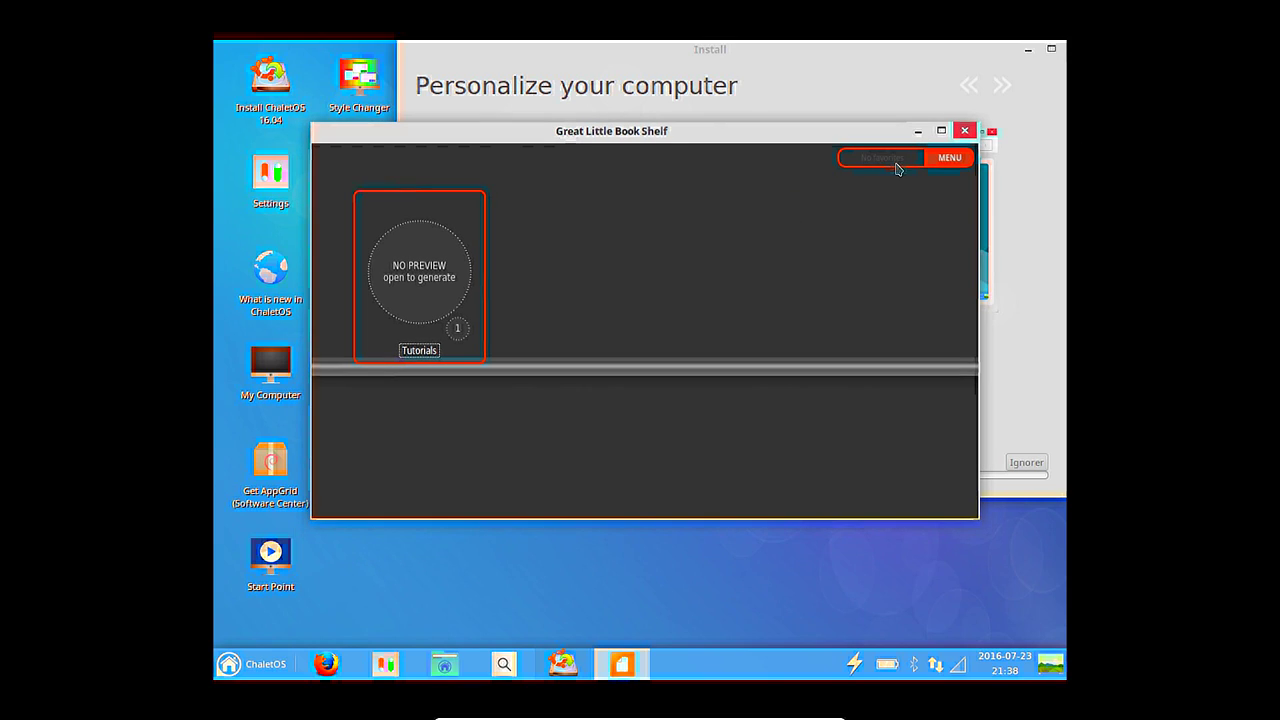
pyautogui.click(932, 163)
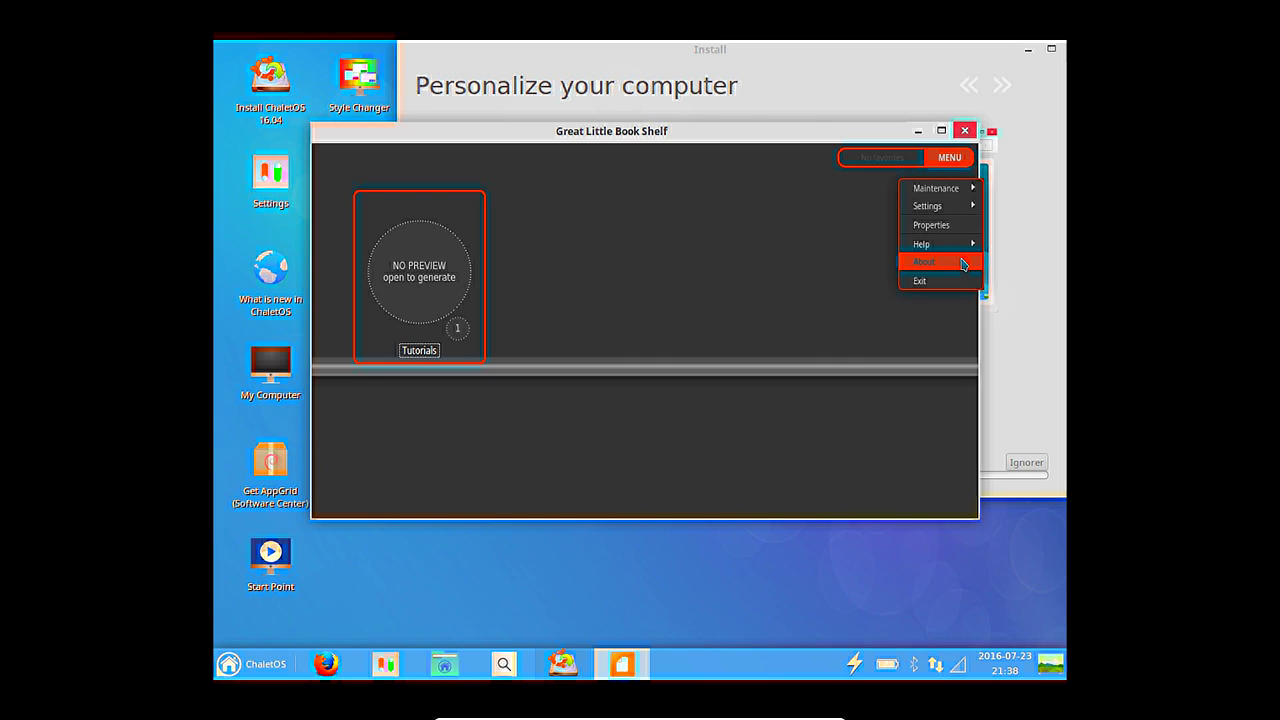
pyautogui.moveTo(935, 205)
pyautogui.moveTo(866, 211)
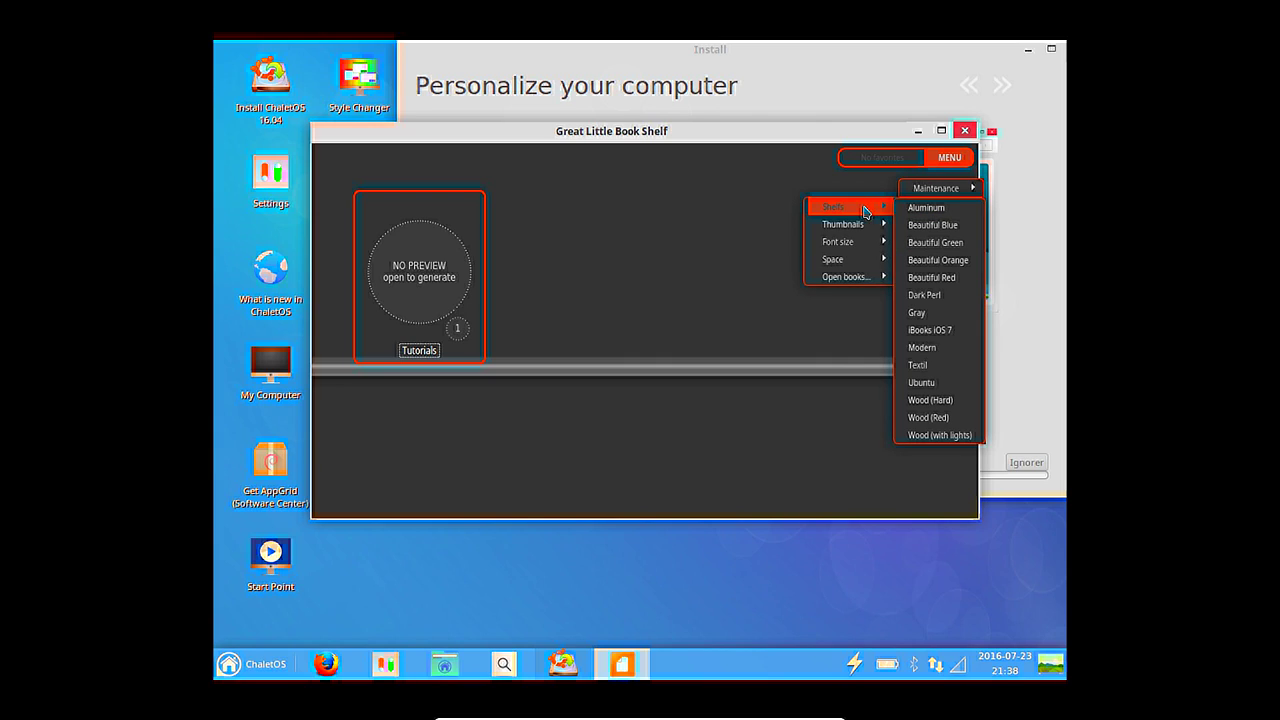
pyautogui.click(380, 134)
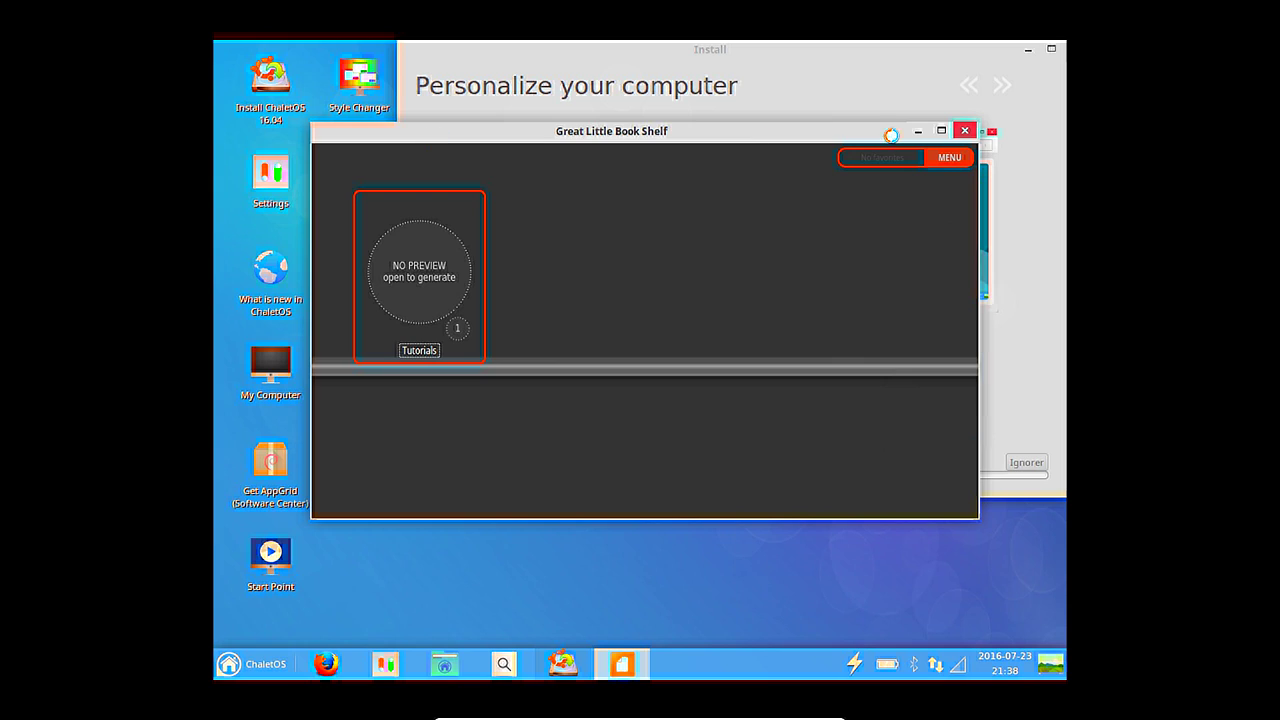
pyautogui.click(963, 130)
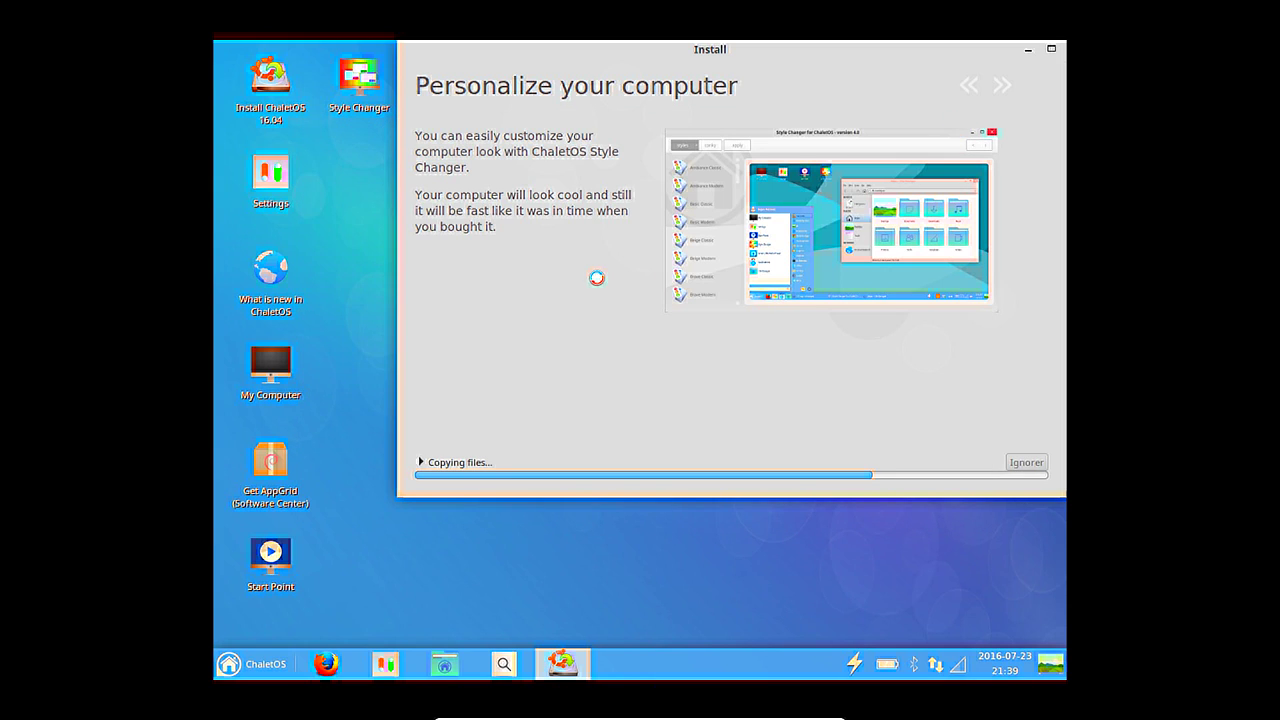
# Launch Winetricks from the ChaletOS menu's Other category.
pyautogui.click(254, 664)
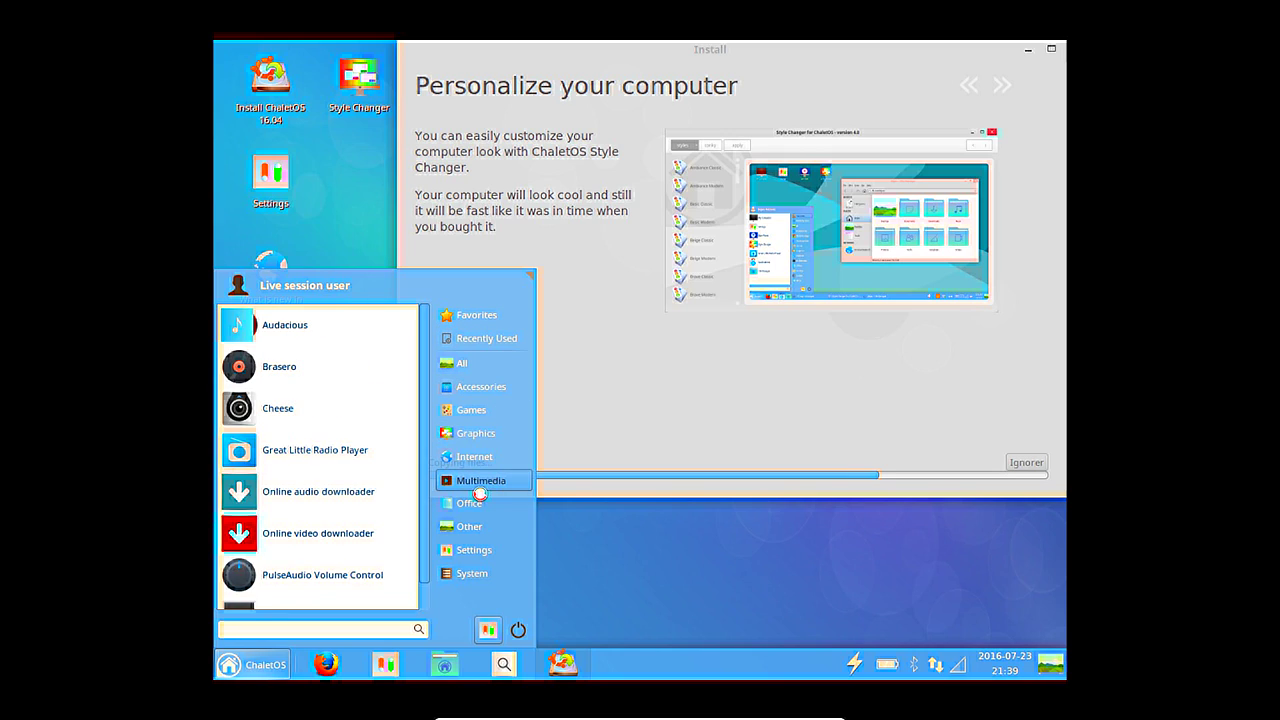
pyautogui.moveTo(484, 526)
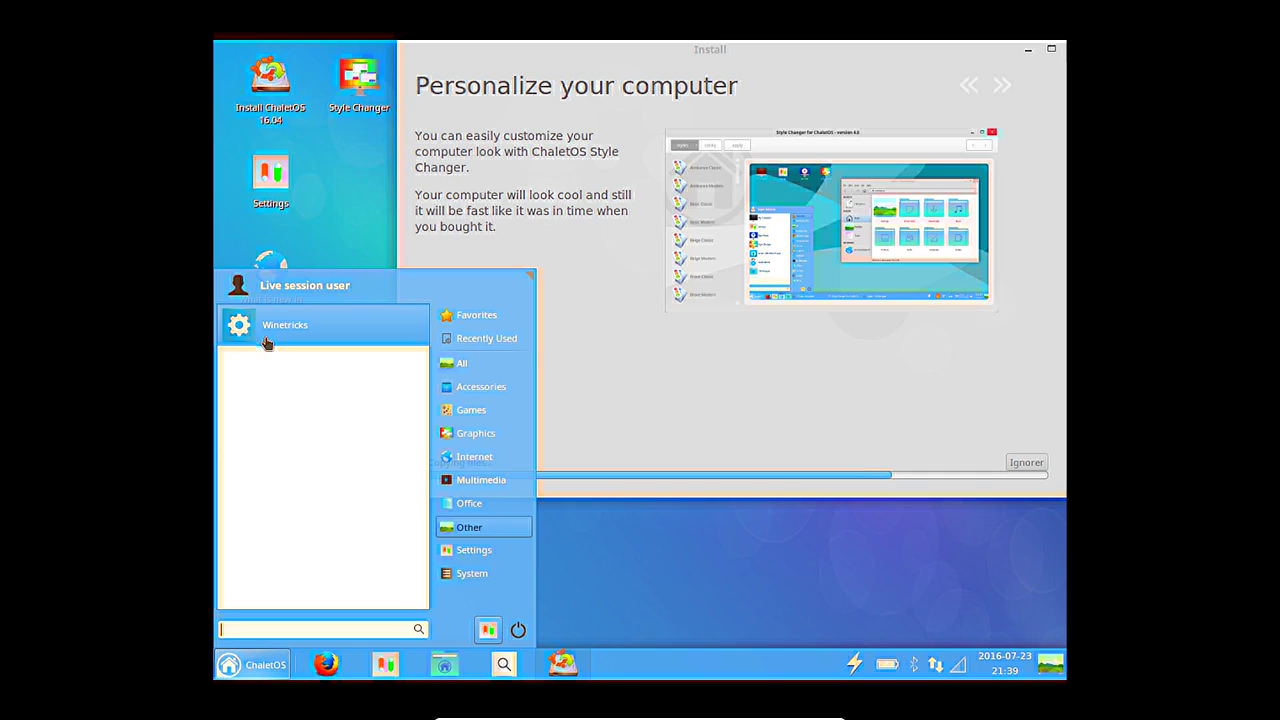
pyautogui.click(257, 343)
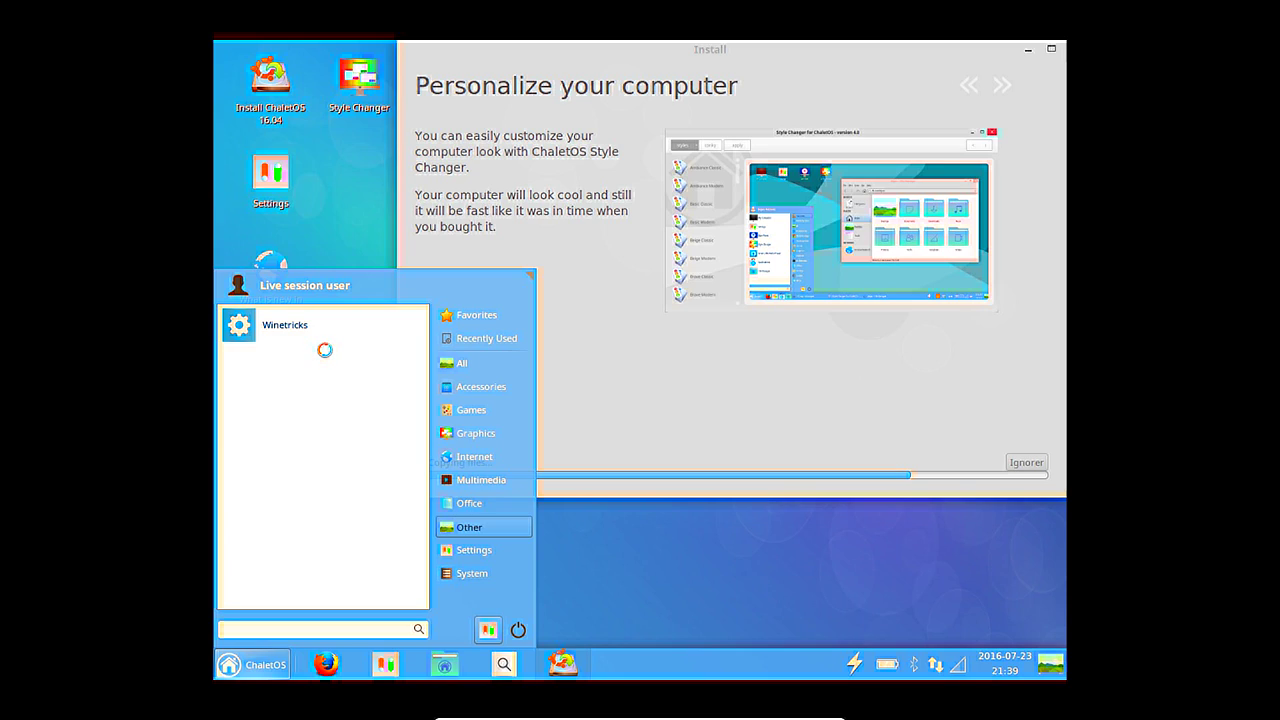
# Browse the Office and System categories, then show the Settings tools.
pyautogui.click(469, 503)
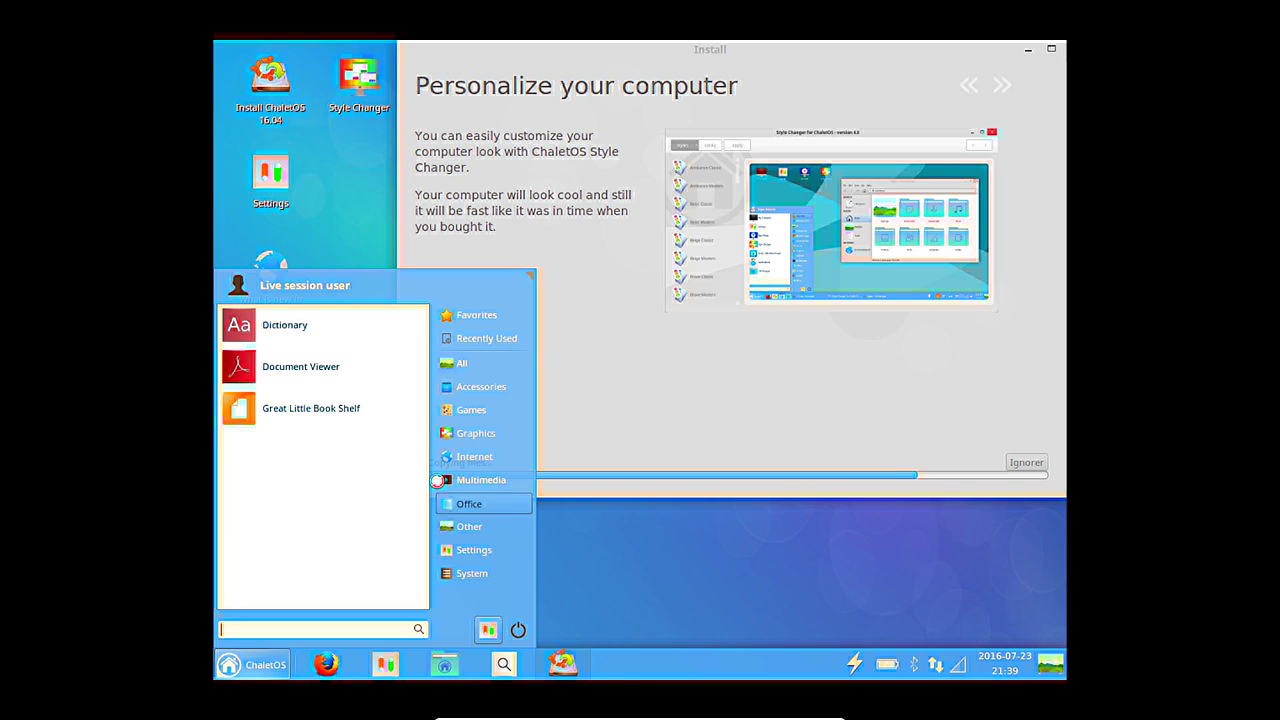
pyautogui.moveTo(470, 551)
pyautogui.moveTo(474, 582)
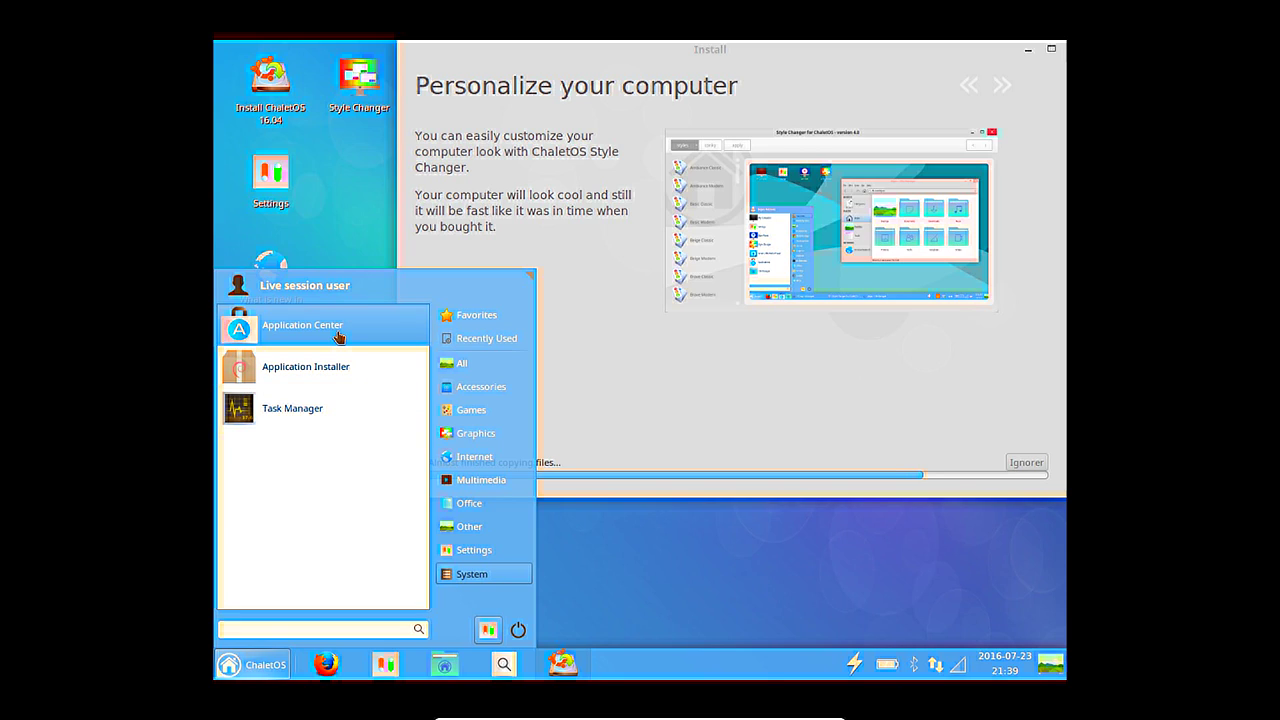
pyautogui.click(470, 552)
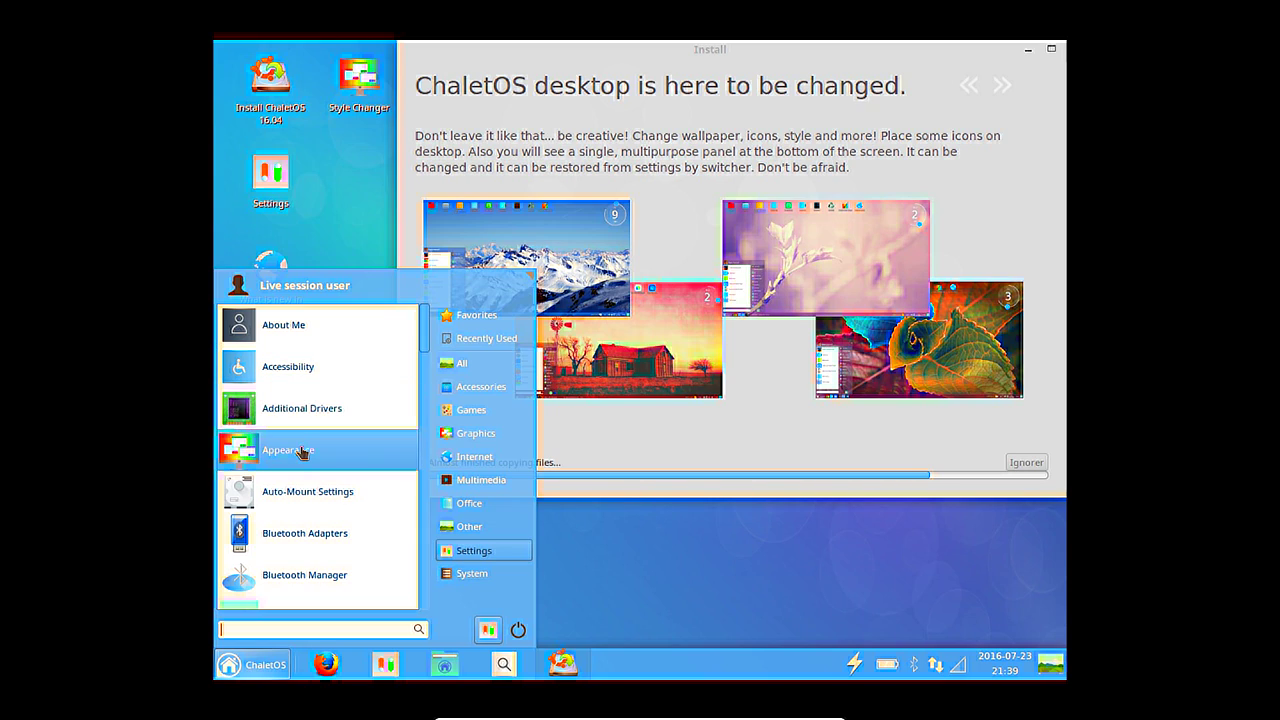
# Scroll down through the Settings tools listed in the ChaletOS menu.
pyautogui.scroll(-1, 303, 456)
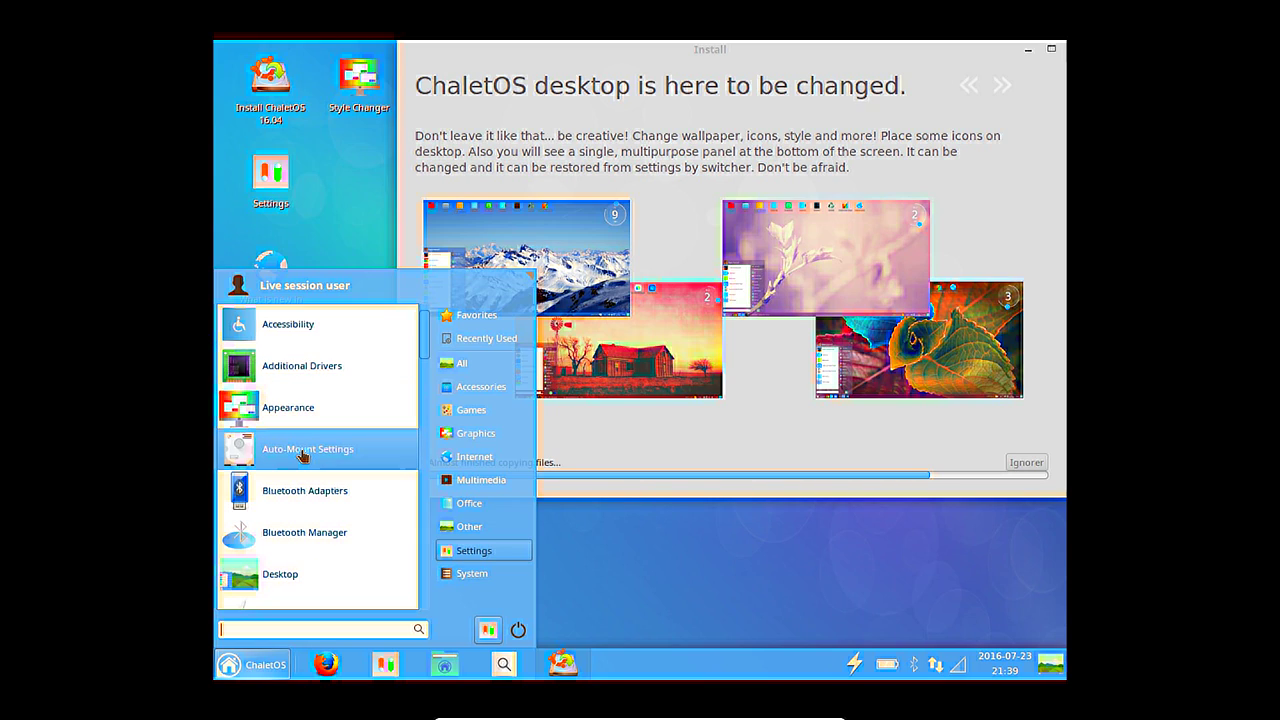
pyautogui.scroll(-1, 303, 456)
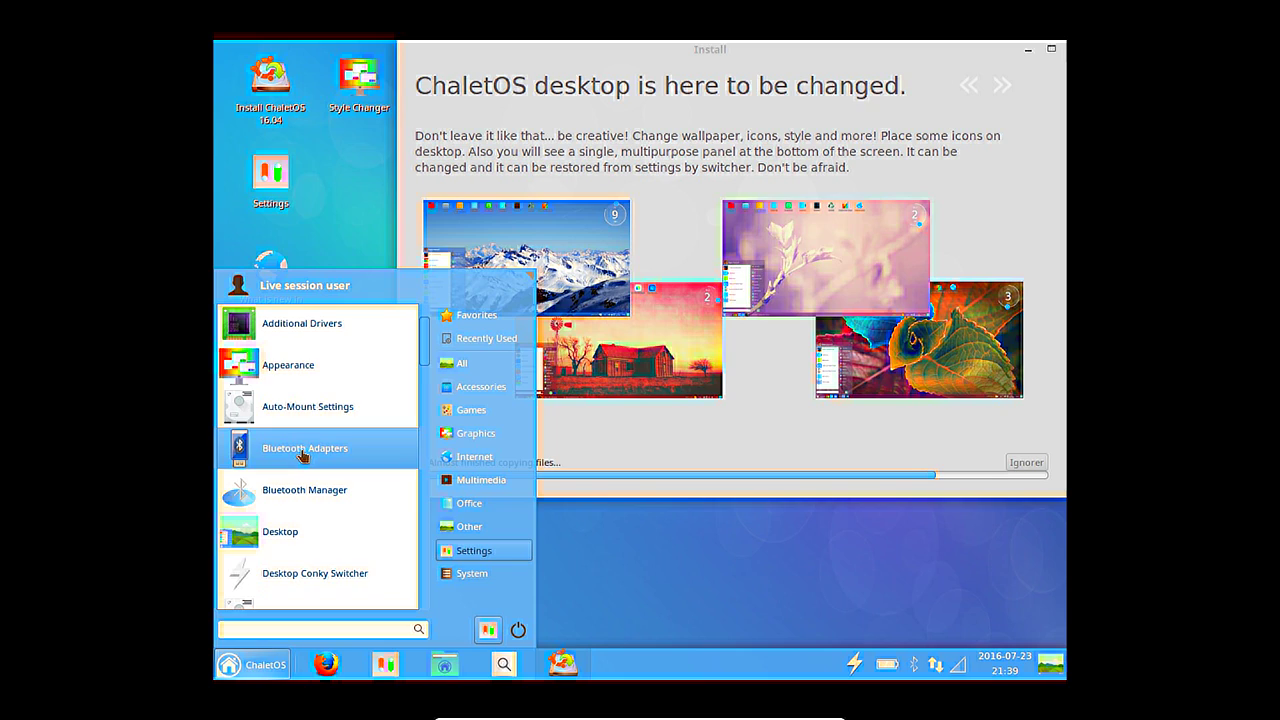
pyautogui.scroll(-4, 303, 456)
pyautogui.scroll(-4, 302, 455)
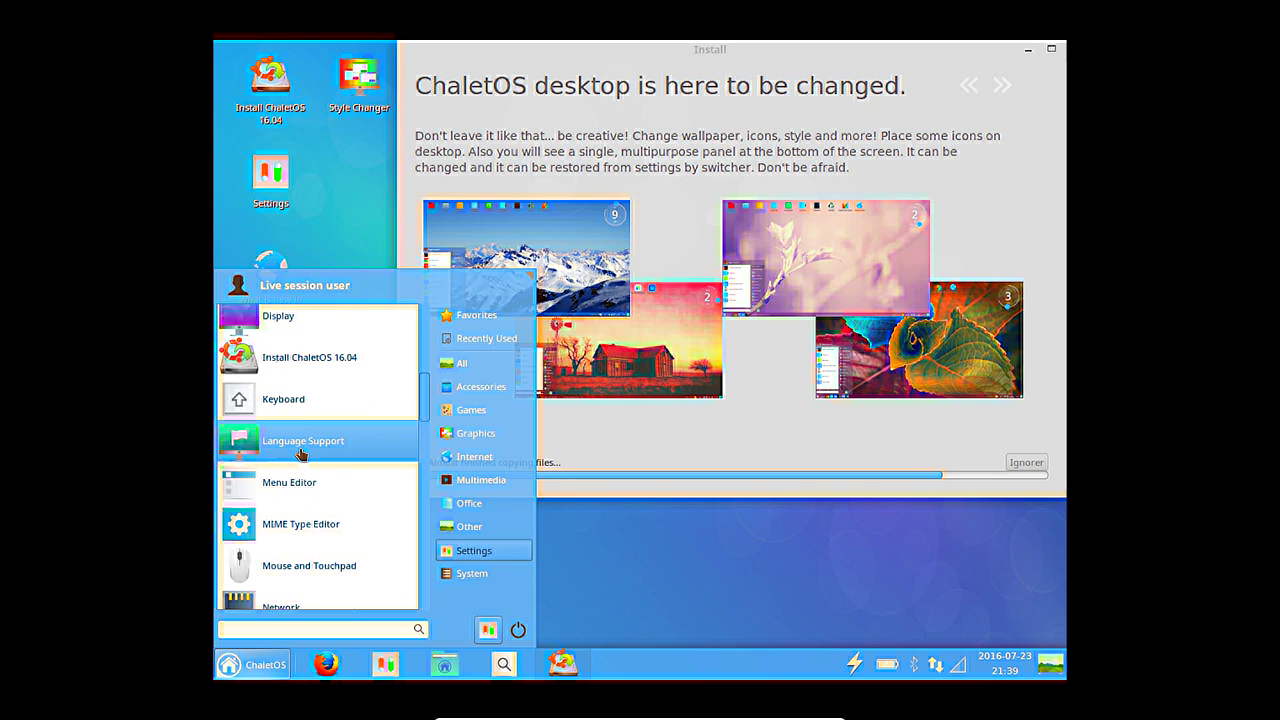
pyautogui.scroll(-6, 314, 445)
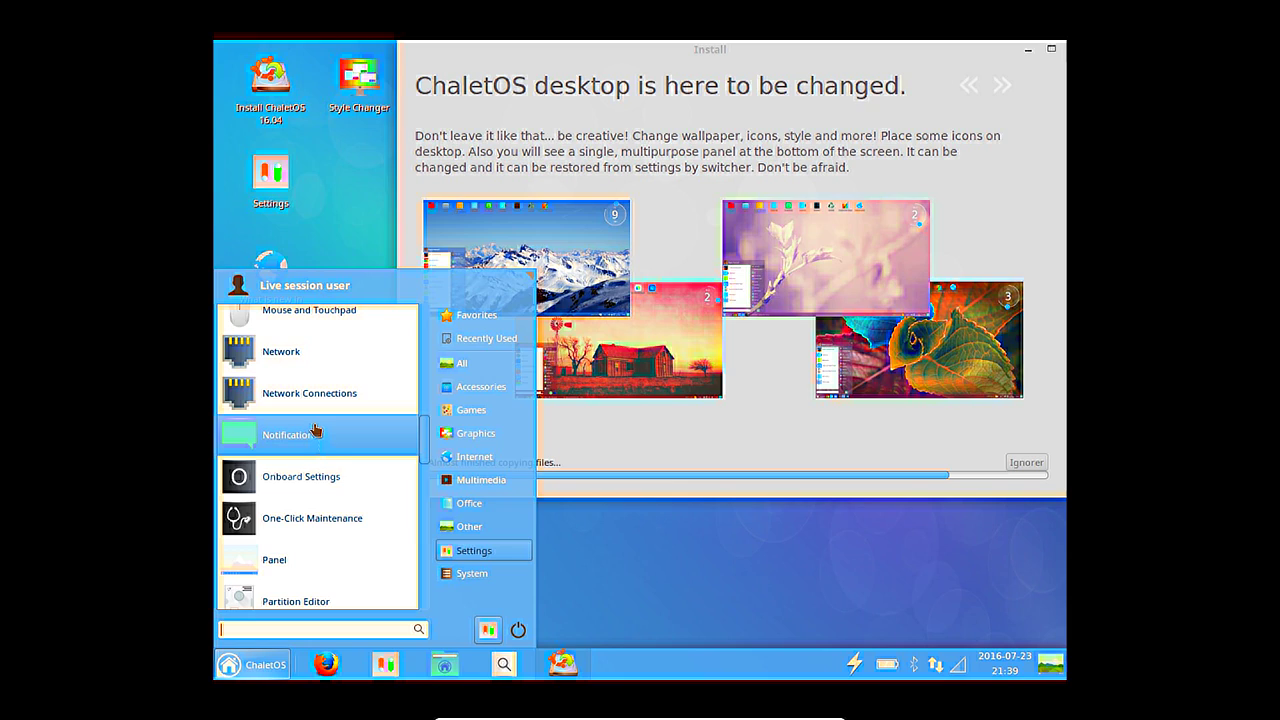
pyautogui.scroll(-1, 323, 397)
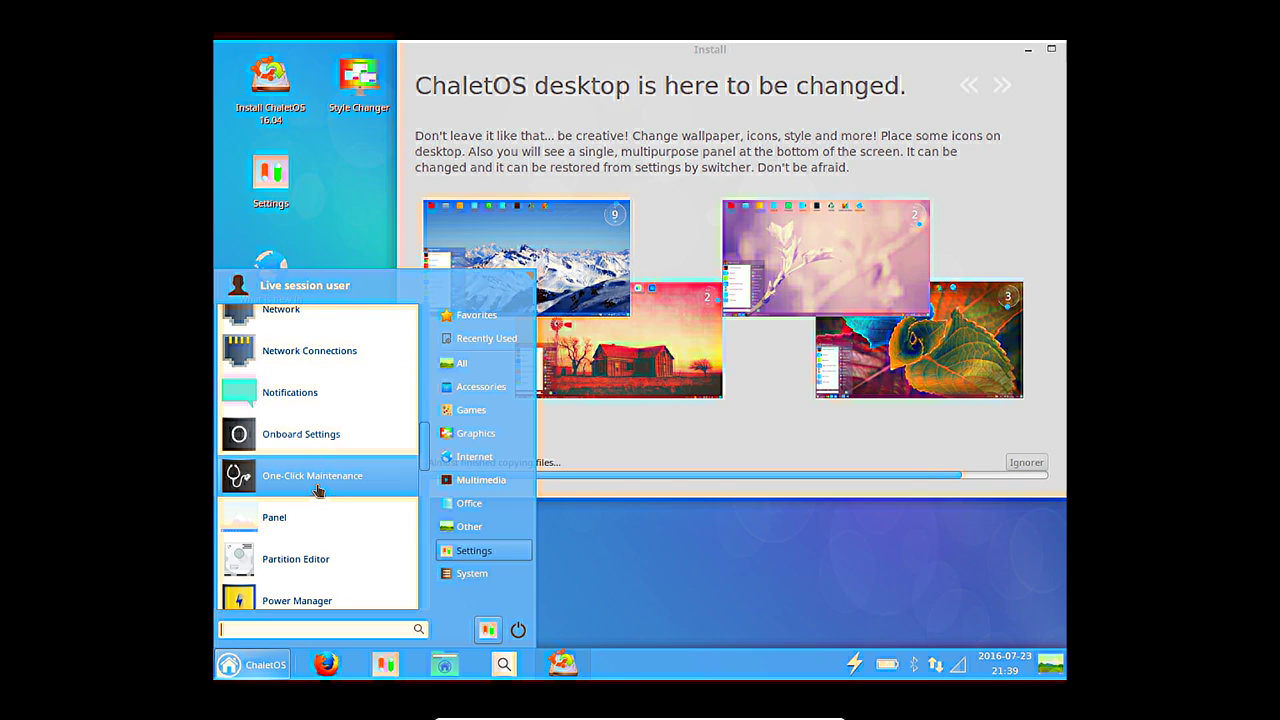
pyautogui.scroll(-4, 316, 490)
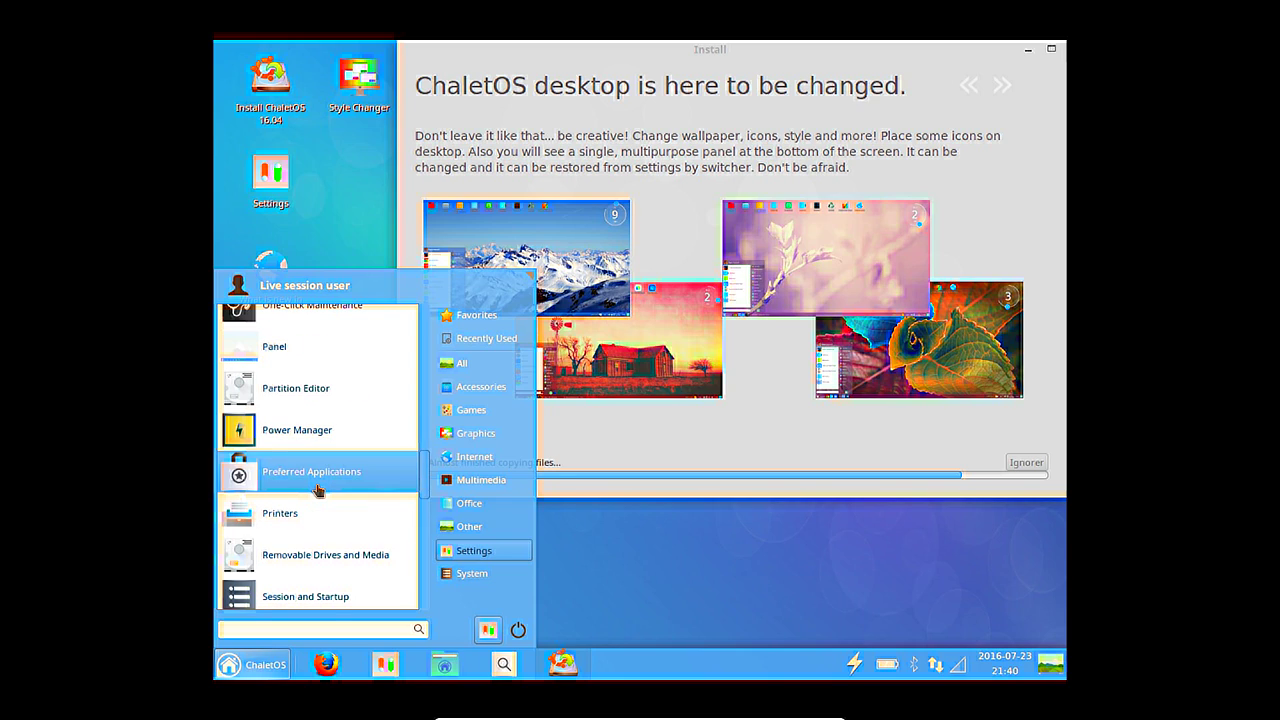
pyautogui.scroll(-4, 320, 494)
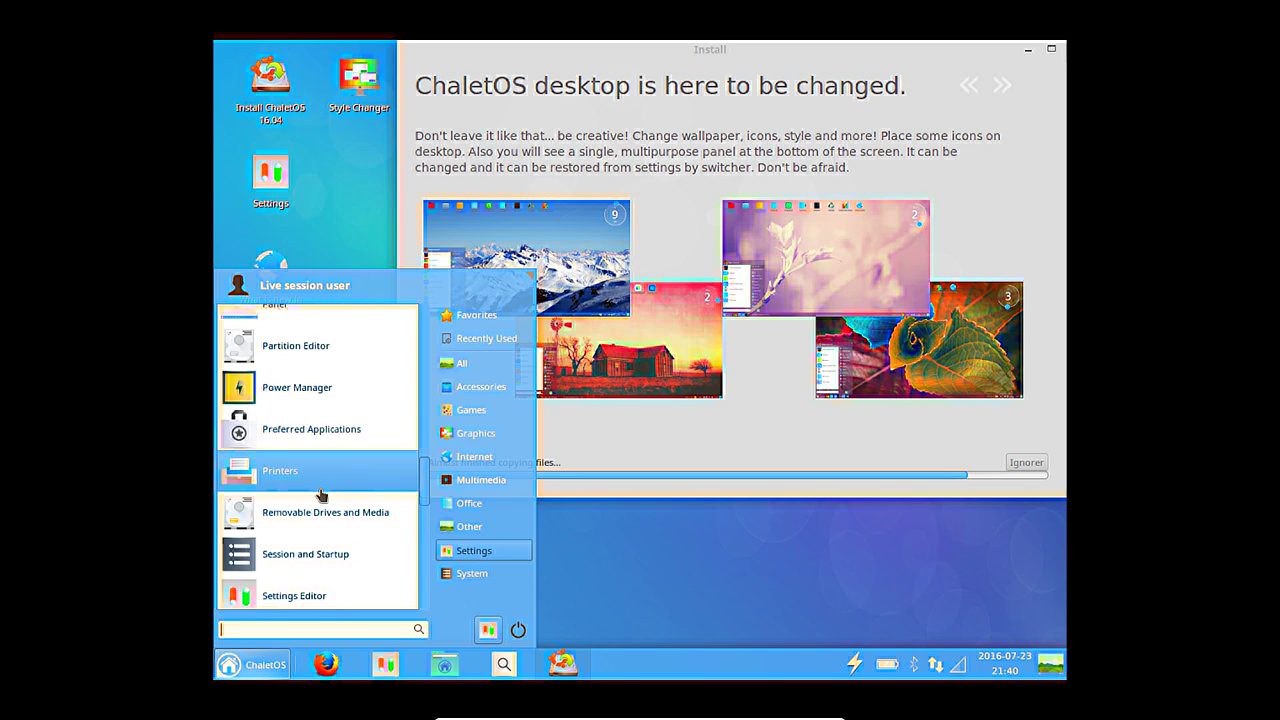
pyautogui.scroll(-5, 320, 496)
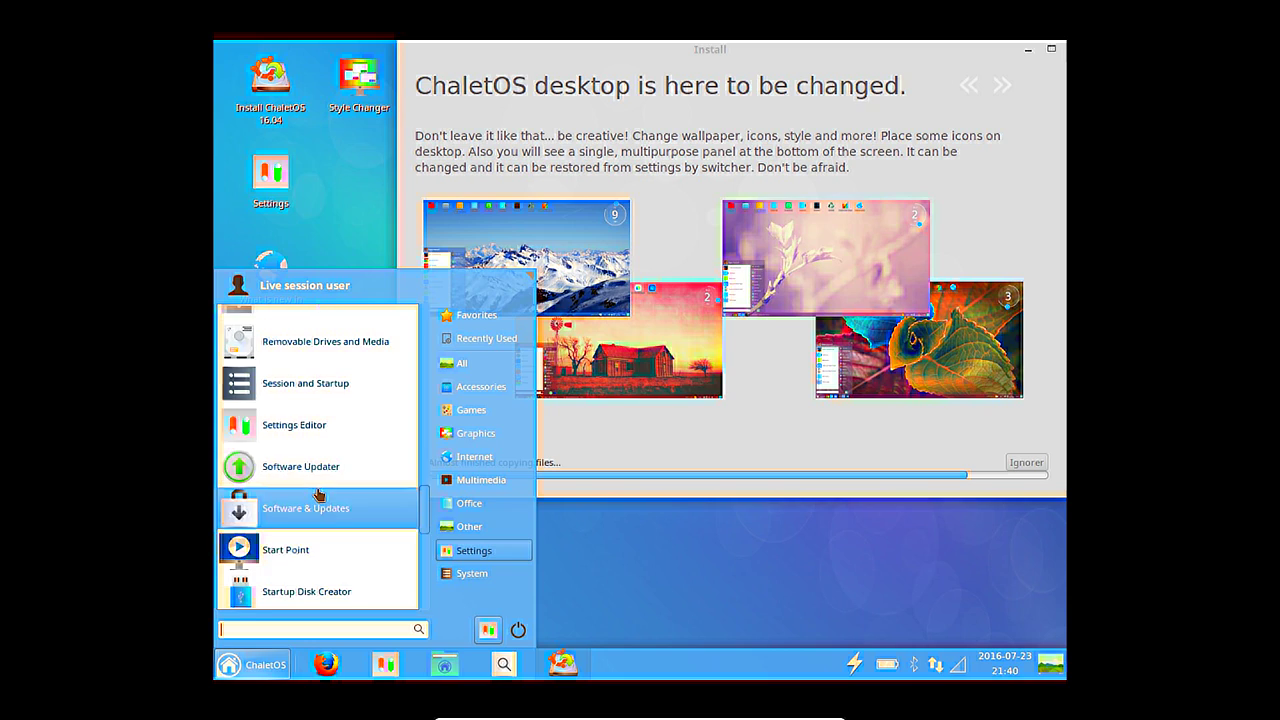
pyautogui.scroll(-5, 318, 492)
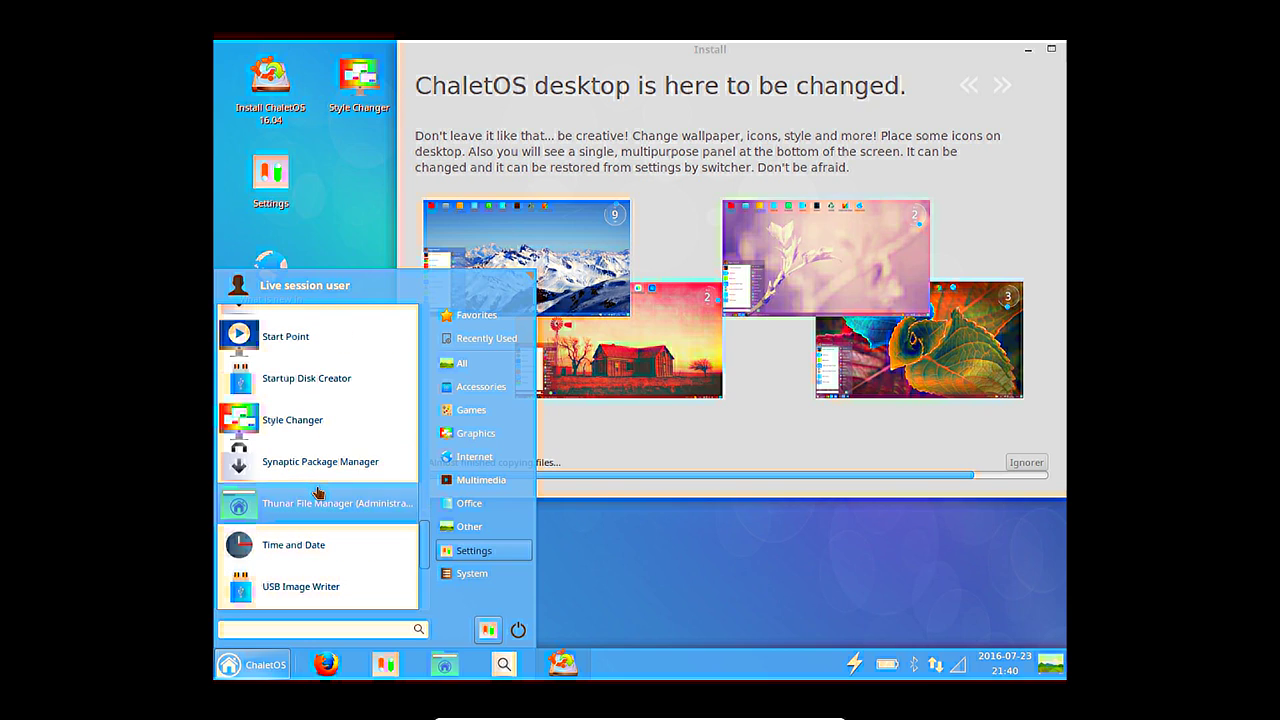
pyautogui.scroll(-2, 317, 472)
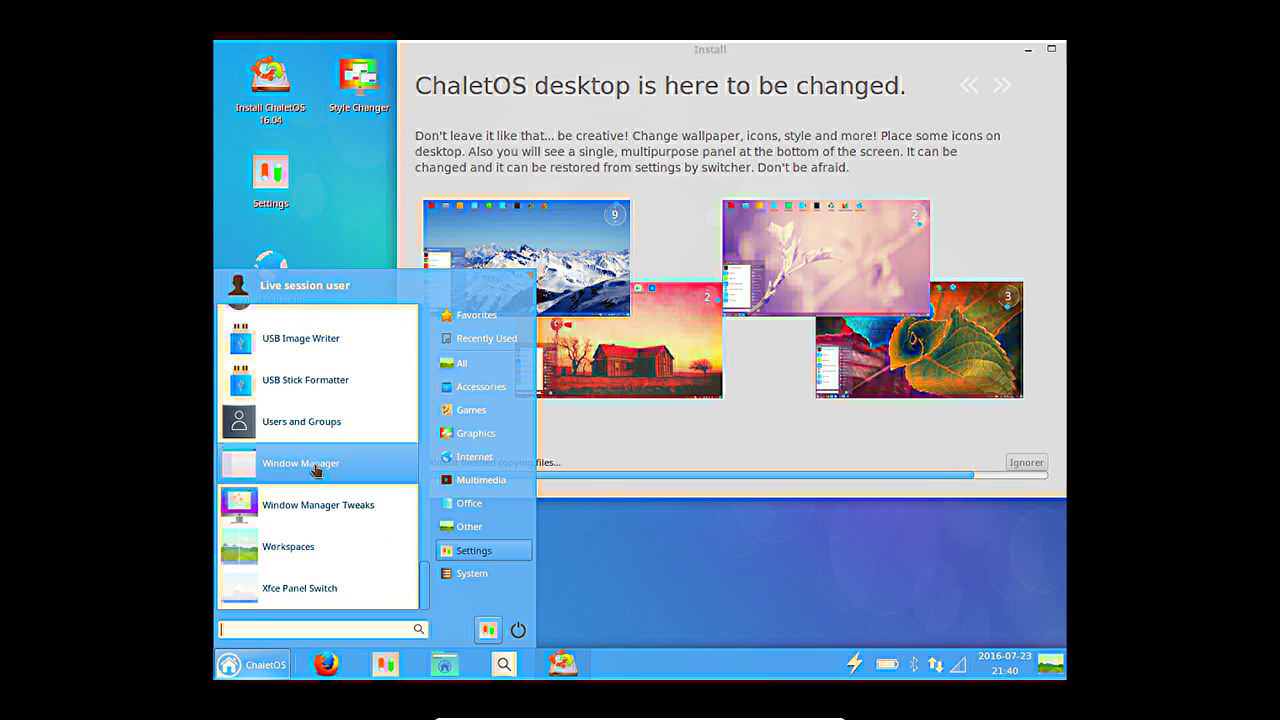
# Switch through System, Settings and Other to list Graphics: Document Viewer, Ristretto, Simple Scan.
pyautogui.click(490, 526)
pyautogui.click(495, 549)
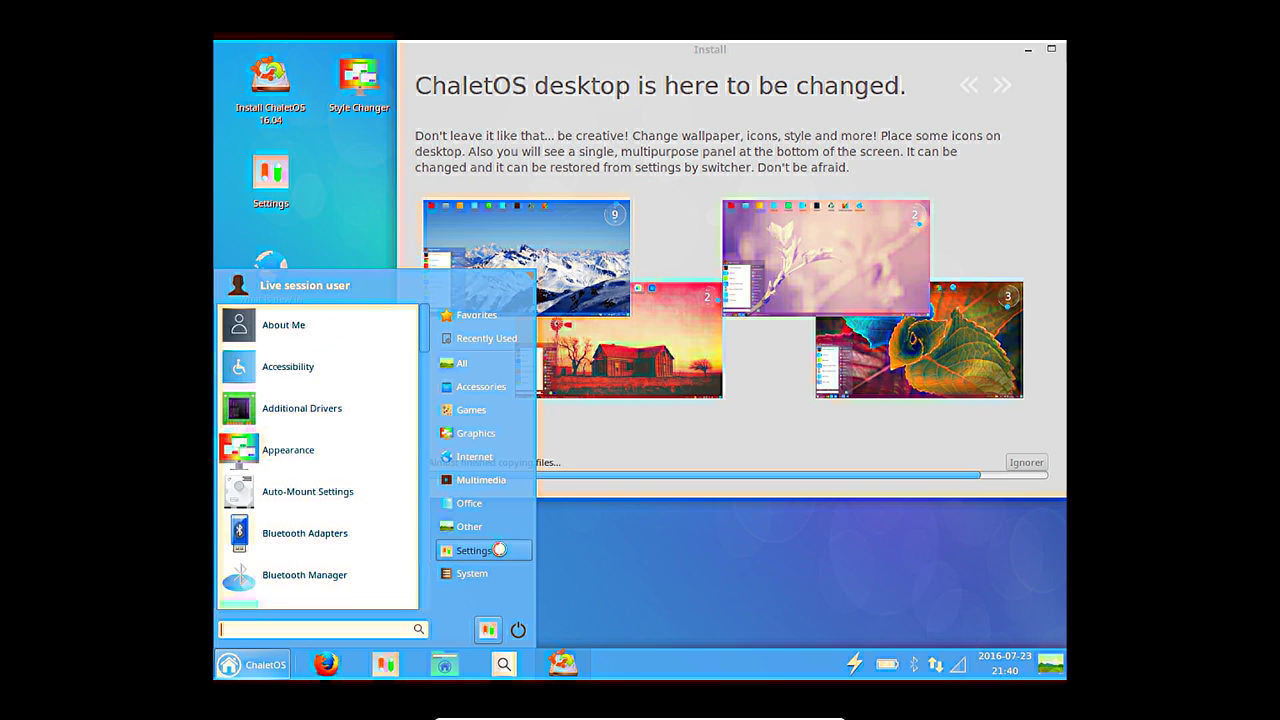
pyautogui.click(482, 532)
pyautogui.click(509, 435)
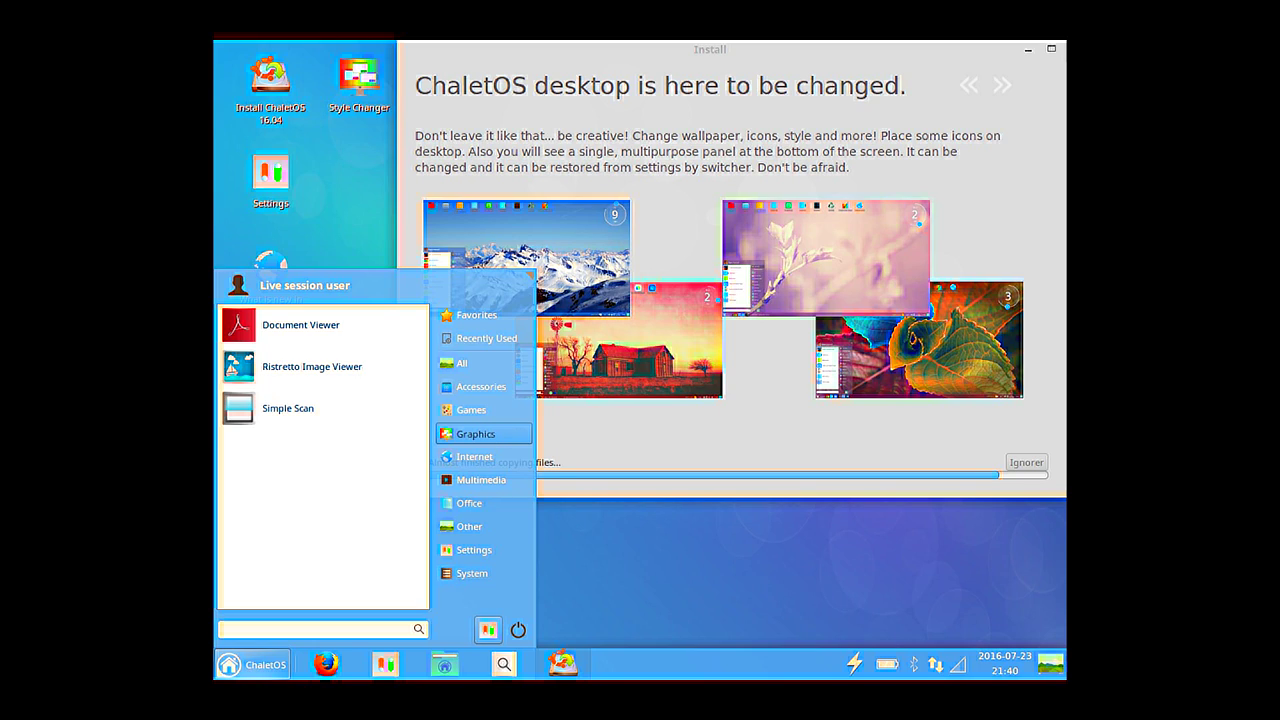
# View the Recently Used list, then dismiss the menu by clicking the desktop.
pyautogui.click(479, 340)
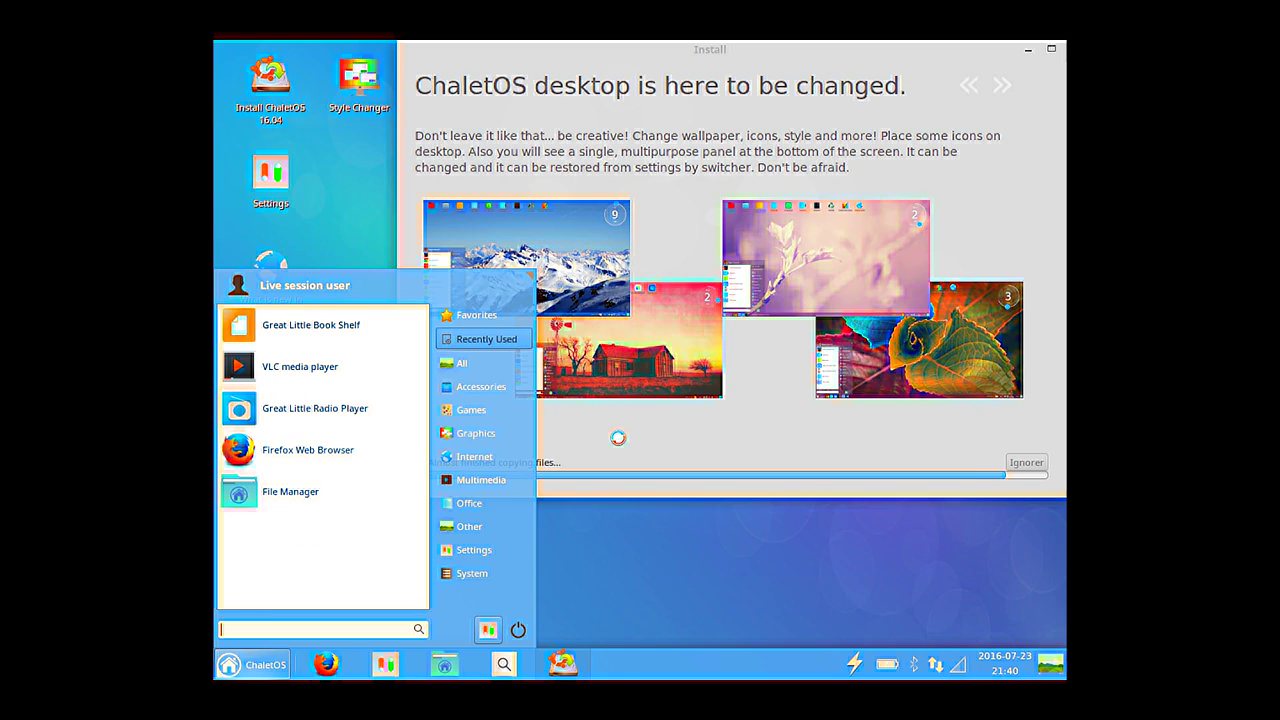
pyautogui.click(612, 564)
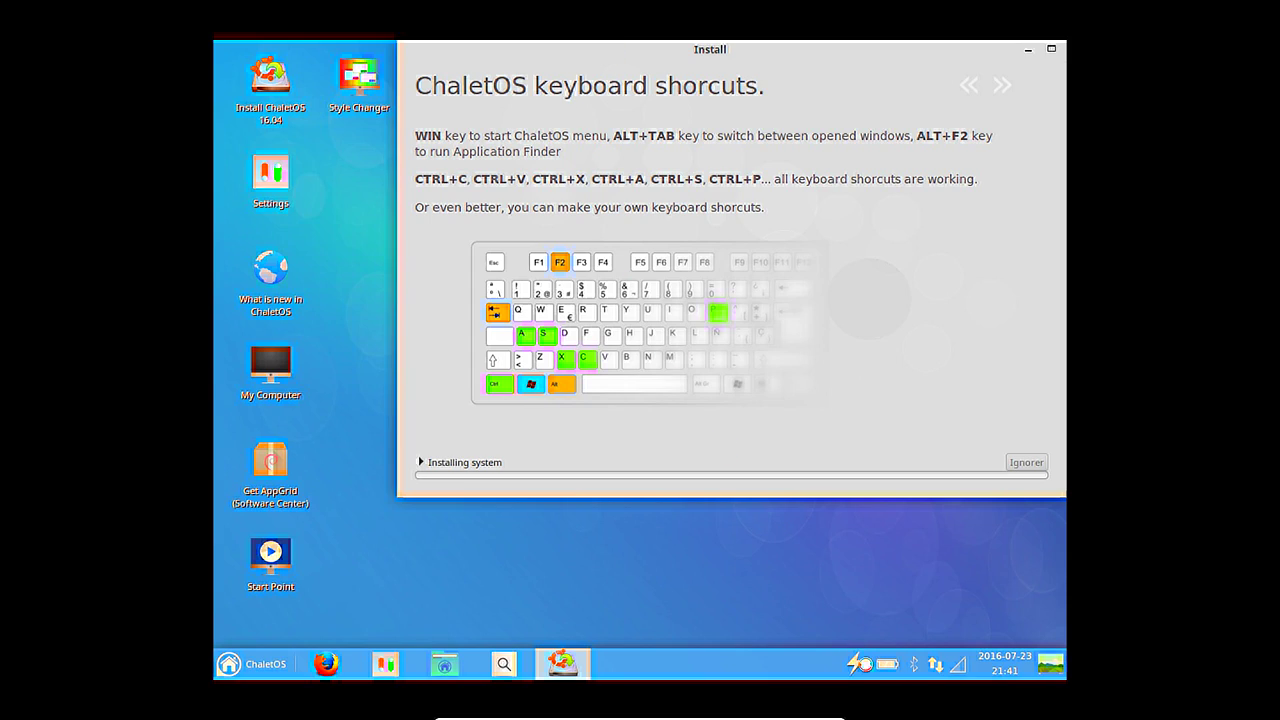
# Expand and collapse the Installing system log, then move the installer window up and right.
pyautogui.moveTo(882, 670)
pyautogui.click(479, 461)
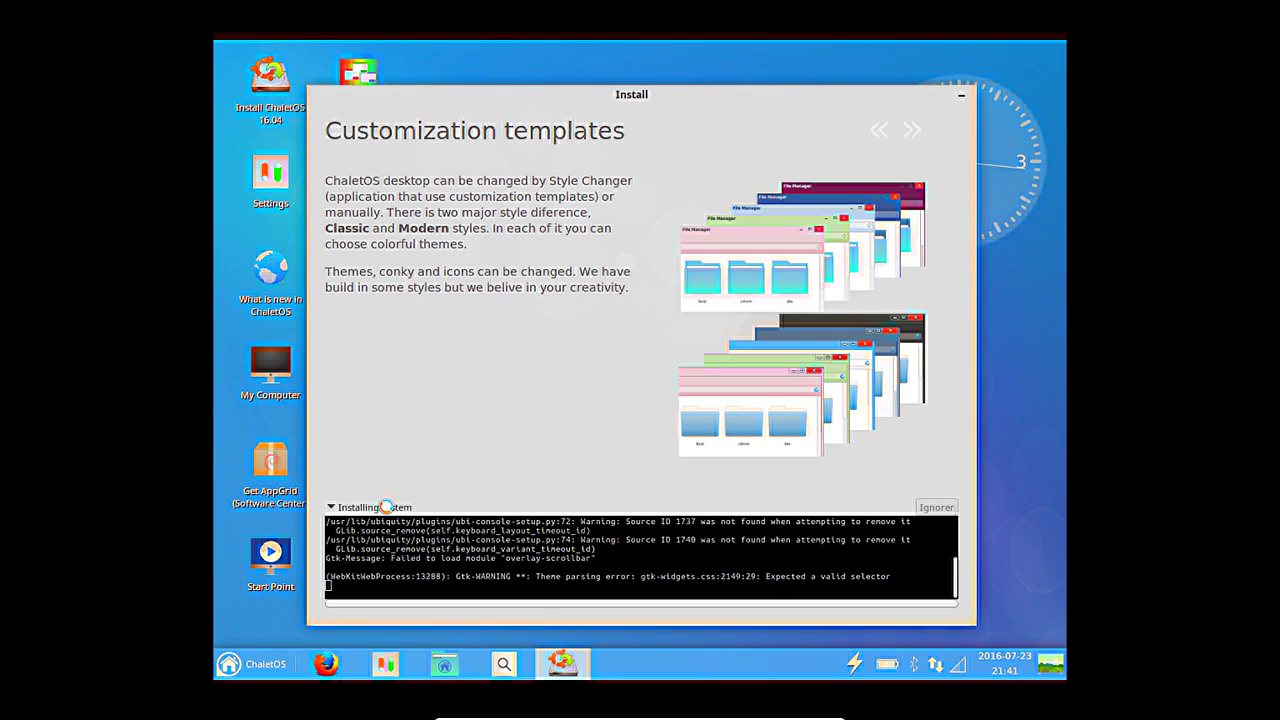
pyautogui.click(385, 507)
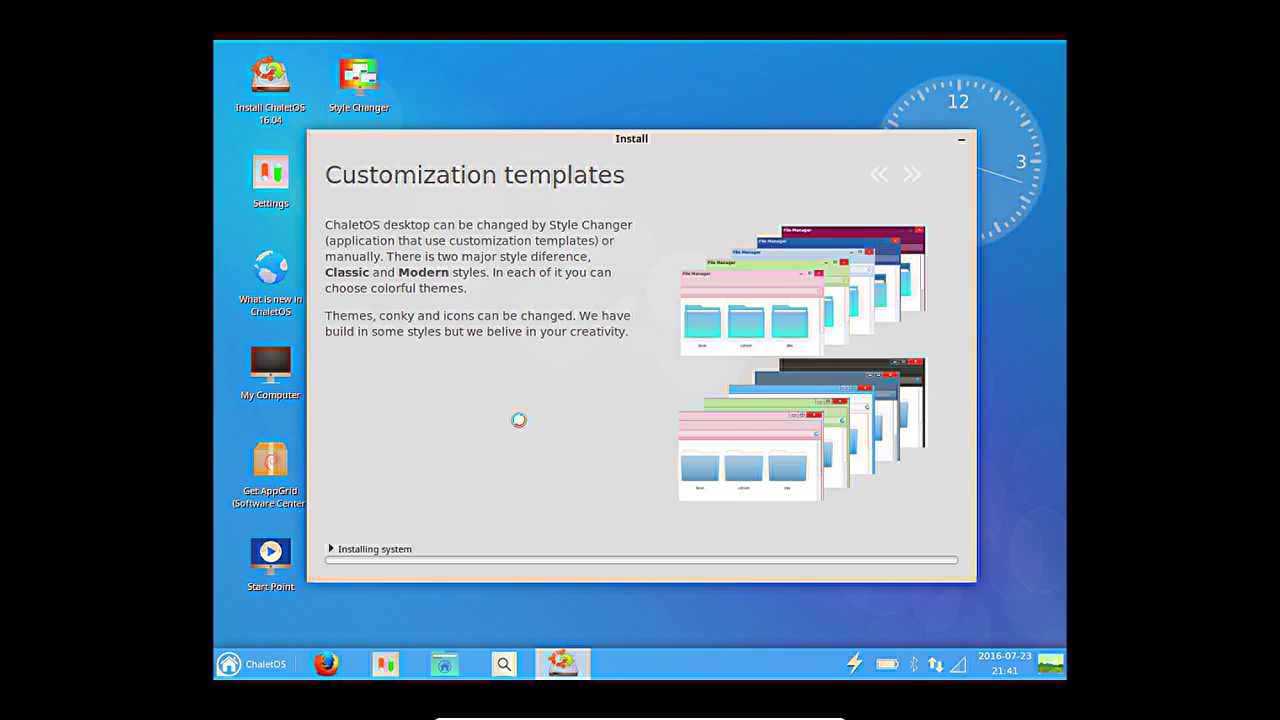
pyautogui.moveTo(514, 137); pyautogui.dragTo(600, 51)
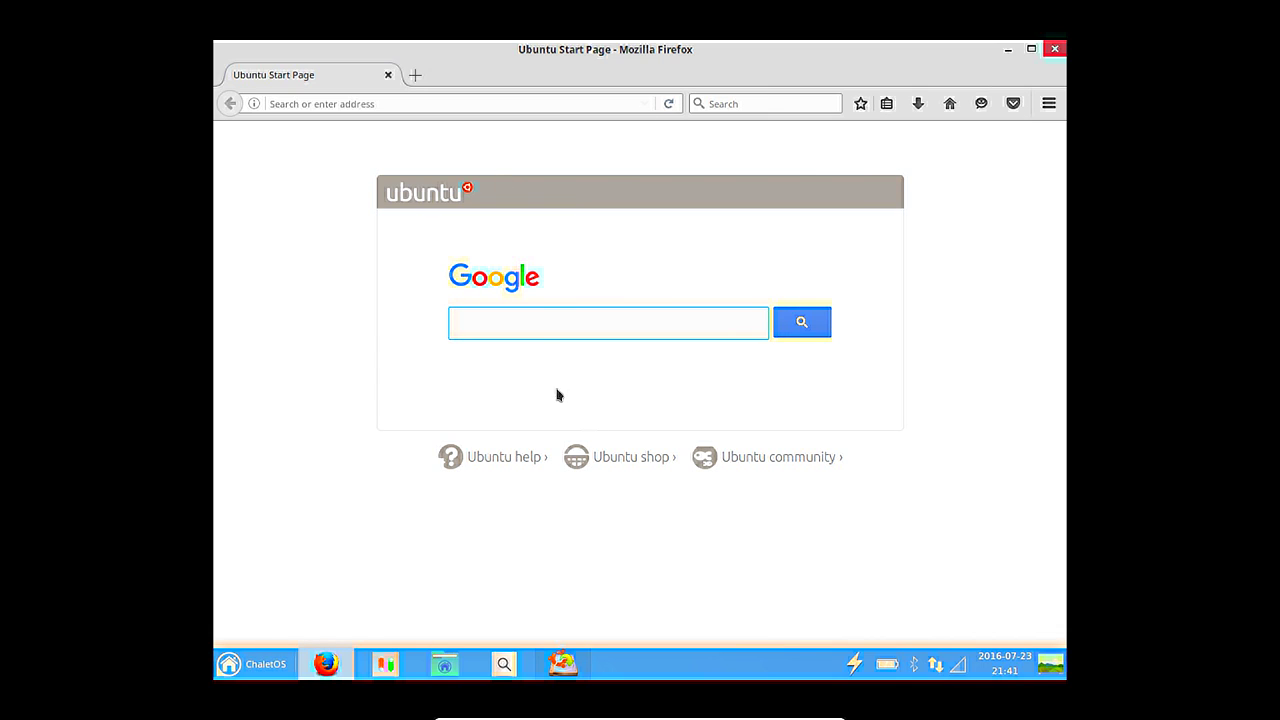
# Search Google for 'chalet os' and open the ChaletOS Google Sites result.
pyautogui.write('clhalet os')
pyautogui.press('Return')
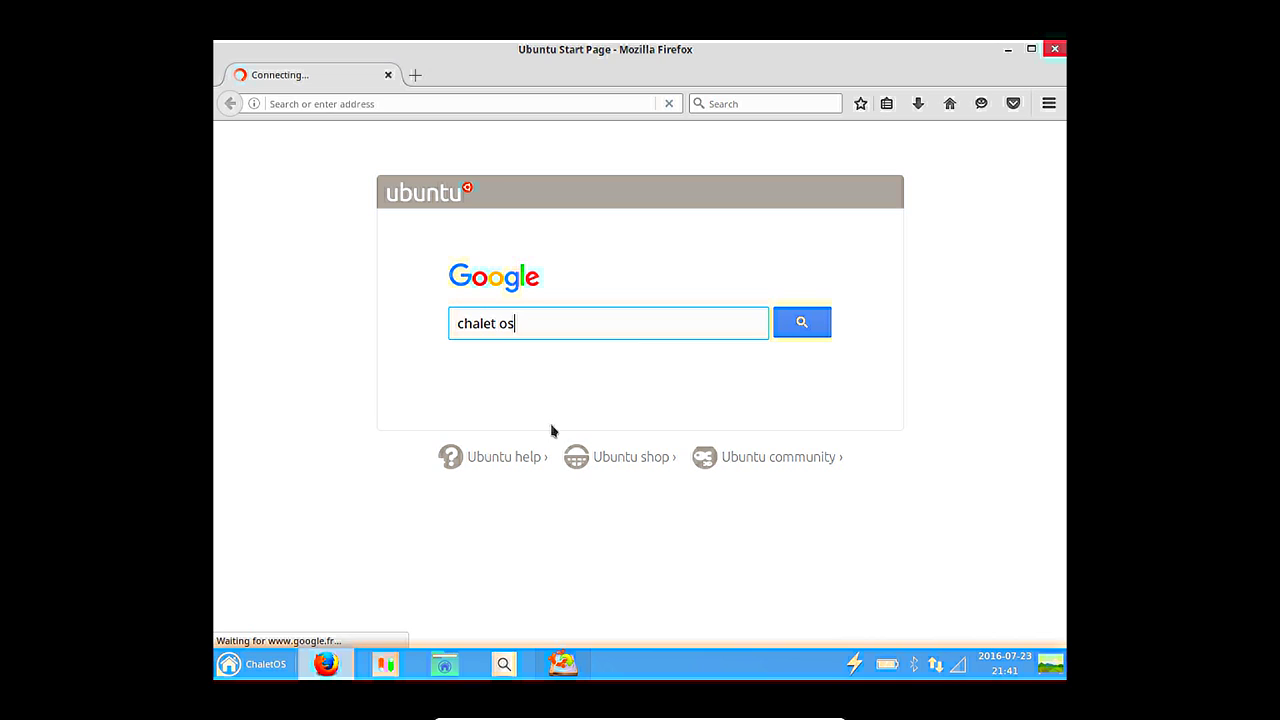
pyautogui.click(468, 406)
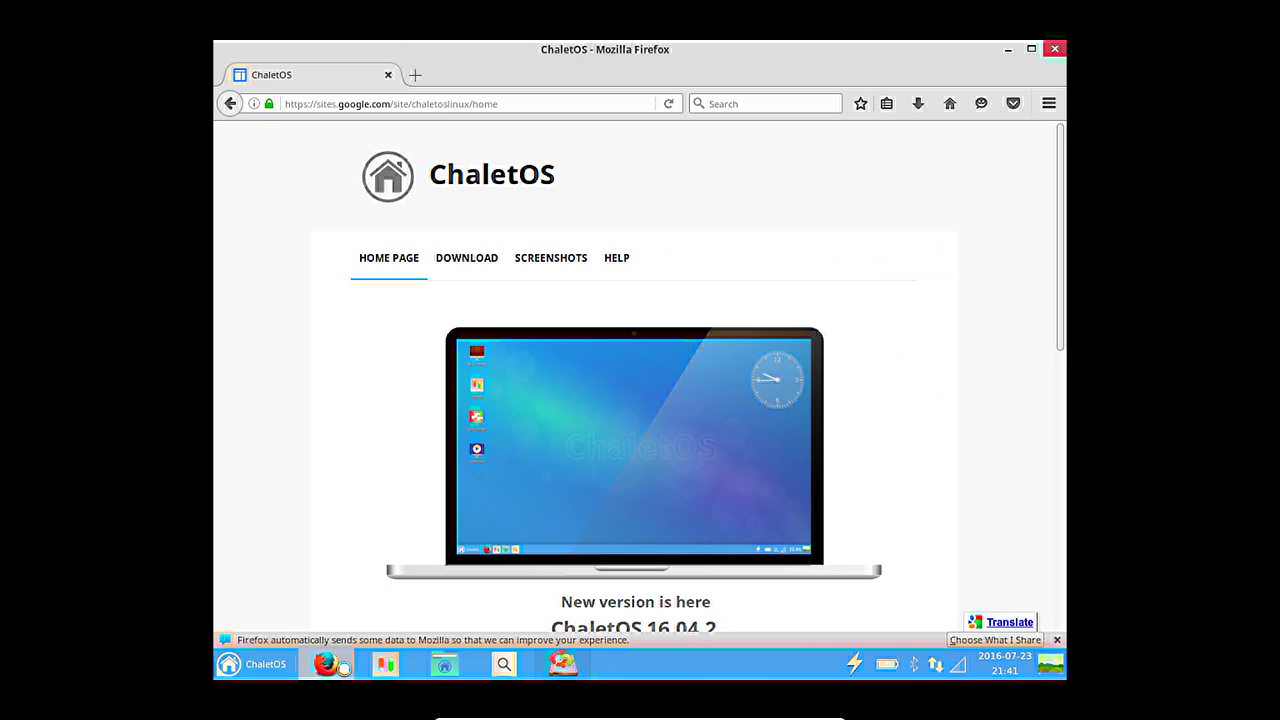
# Go to the ChaletOS Download page offering 64 bit and 32 bit versions.
pyautogui.moveTo(484, 273)
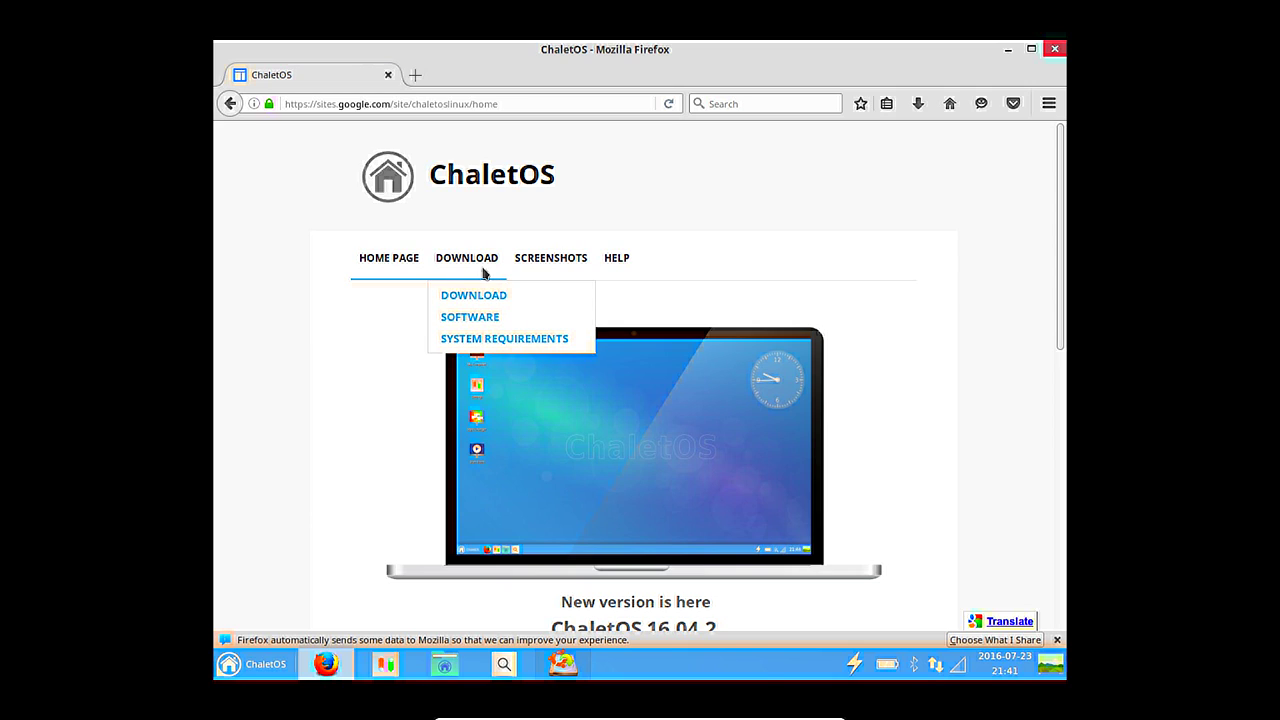
pyautogui.scroll(-4, 336, 300)
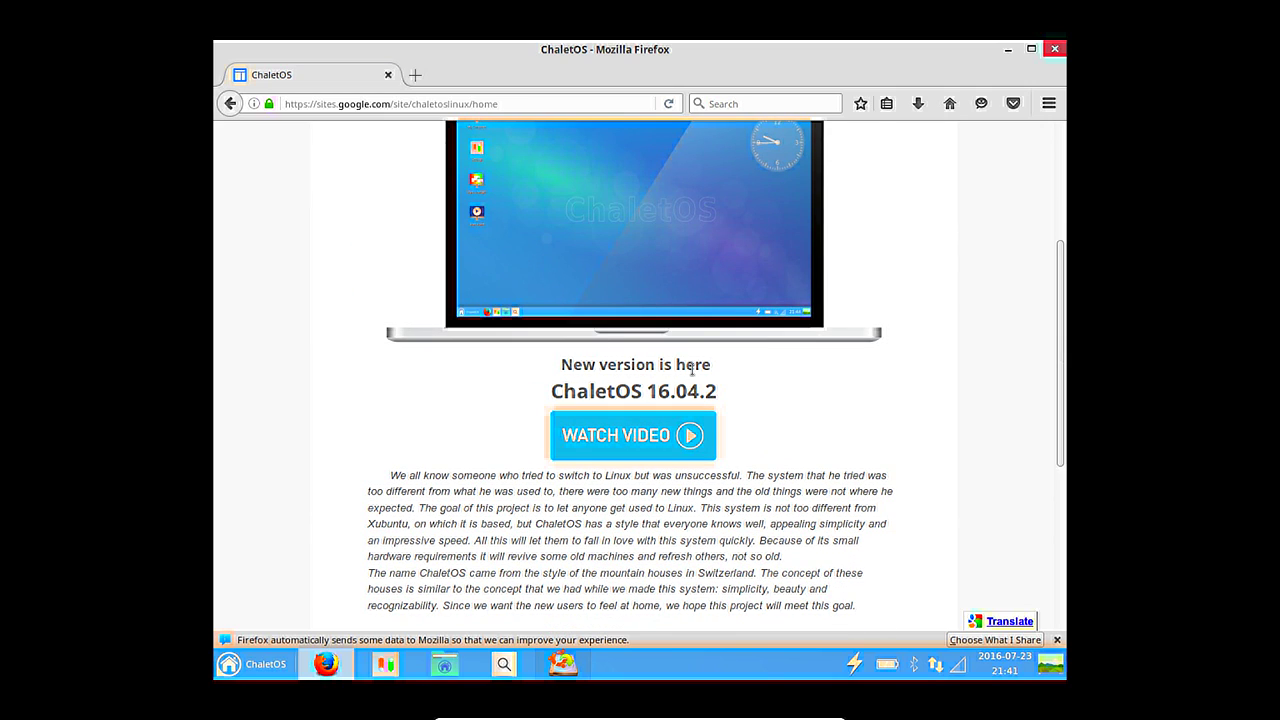
pyautogui.scroll(-4, 651, 390)
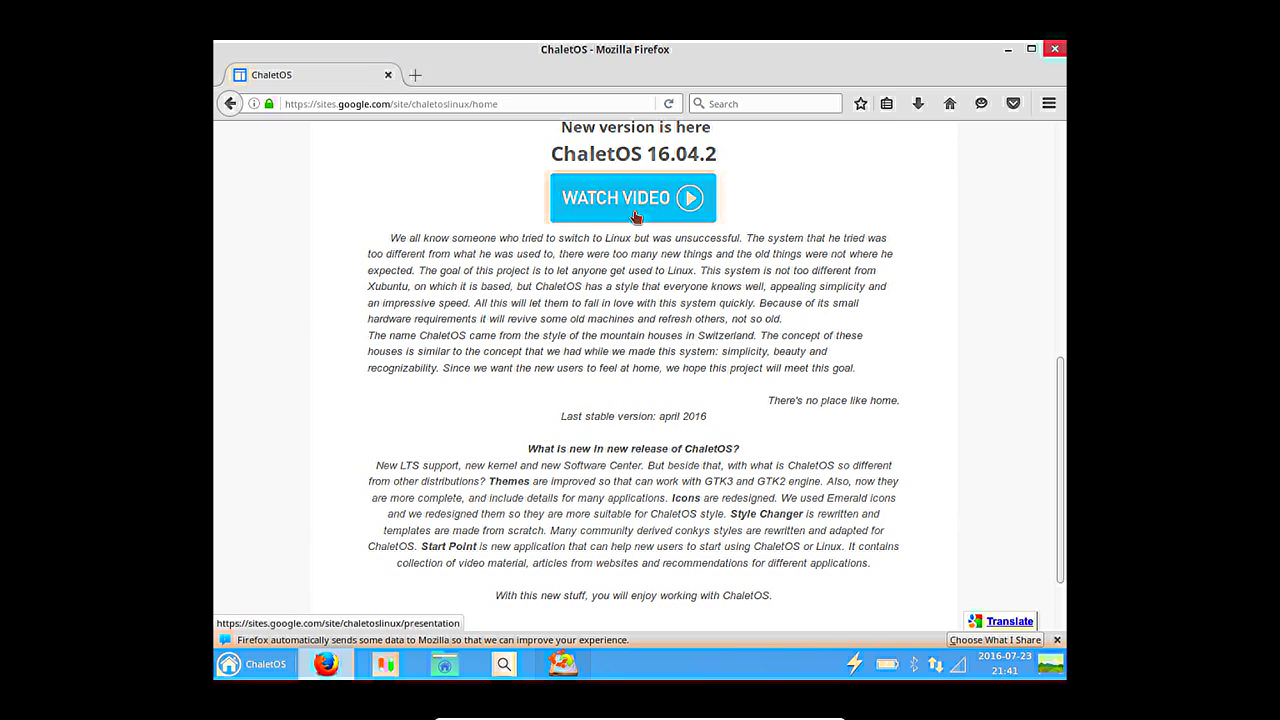
pyautogui.scroll(-2, 650, 395)
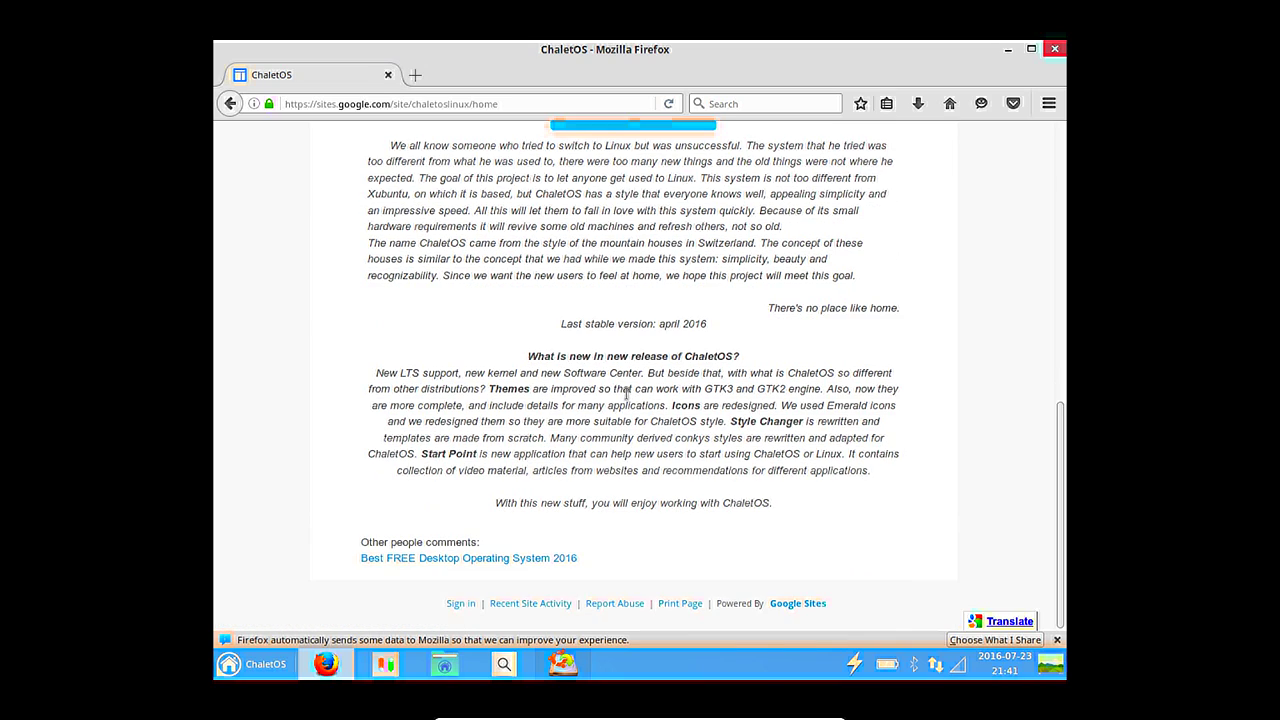
pyautogui.scroll(8, 380, 354)
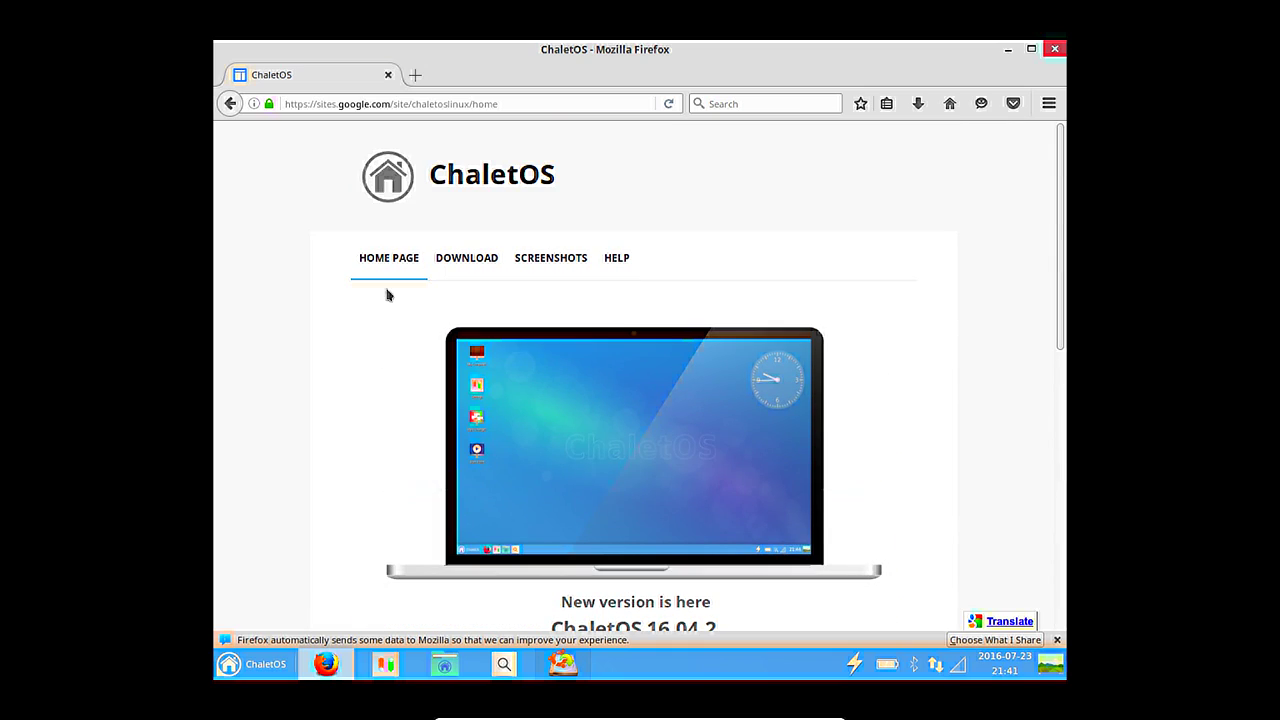
pyautogui.click(476, 297)
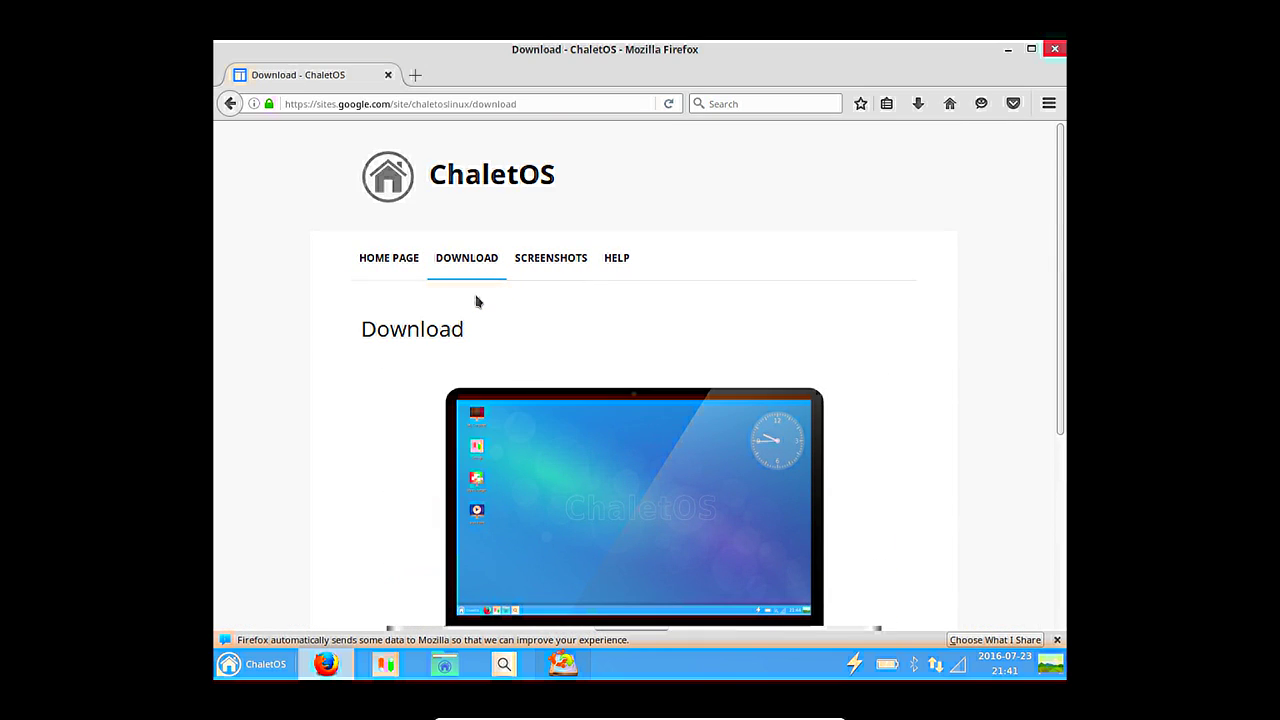
pyautogui.scroll(-5, 476, 302)
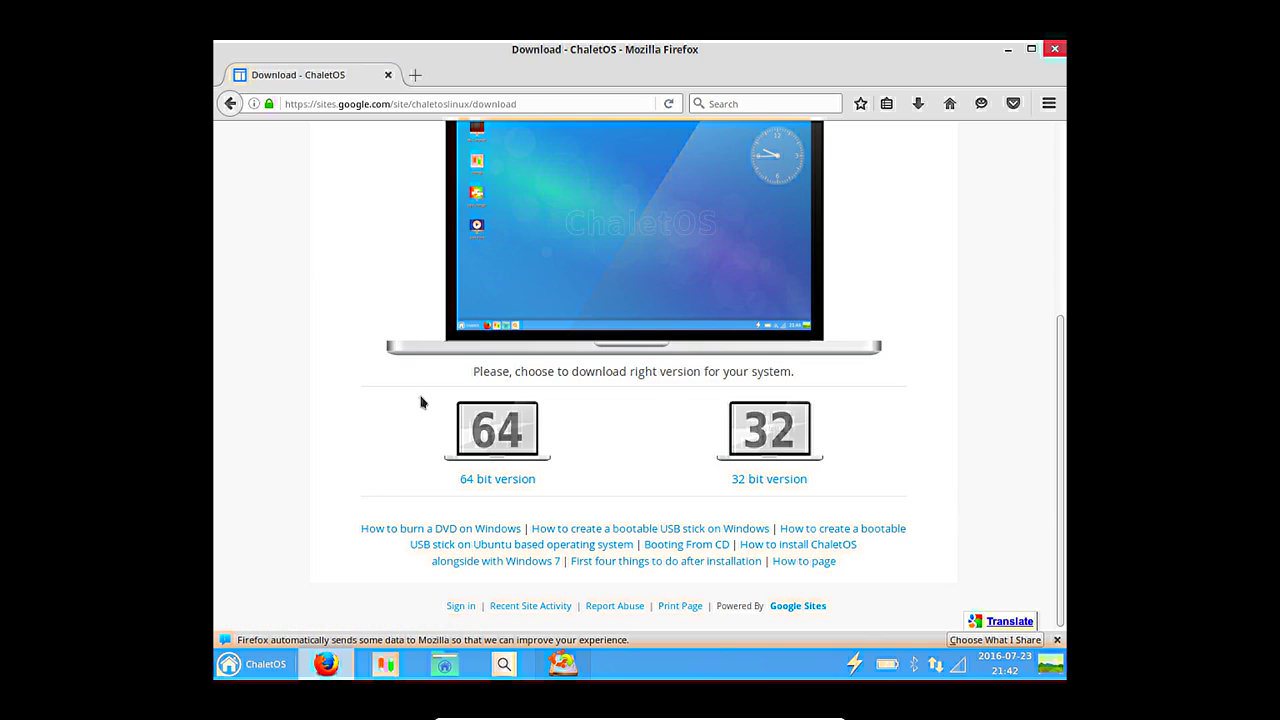
pyautogui.scroll(5, 421, 400)
# View the ChaletOS Presentation video page under Screenshots.
pyautogui.moveTo(585, 252)
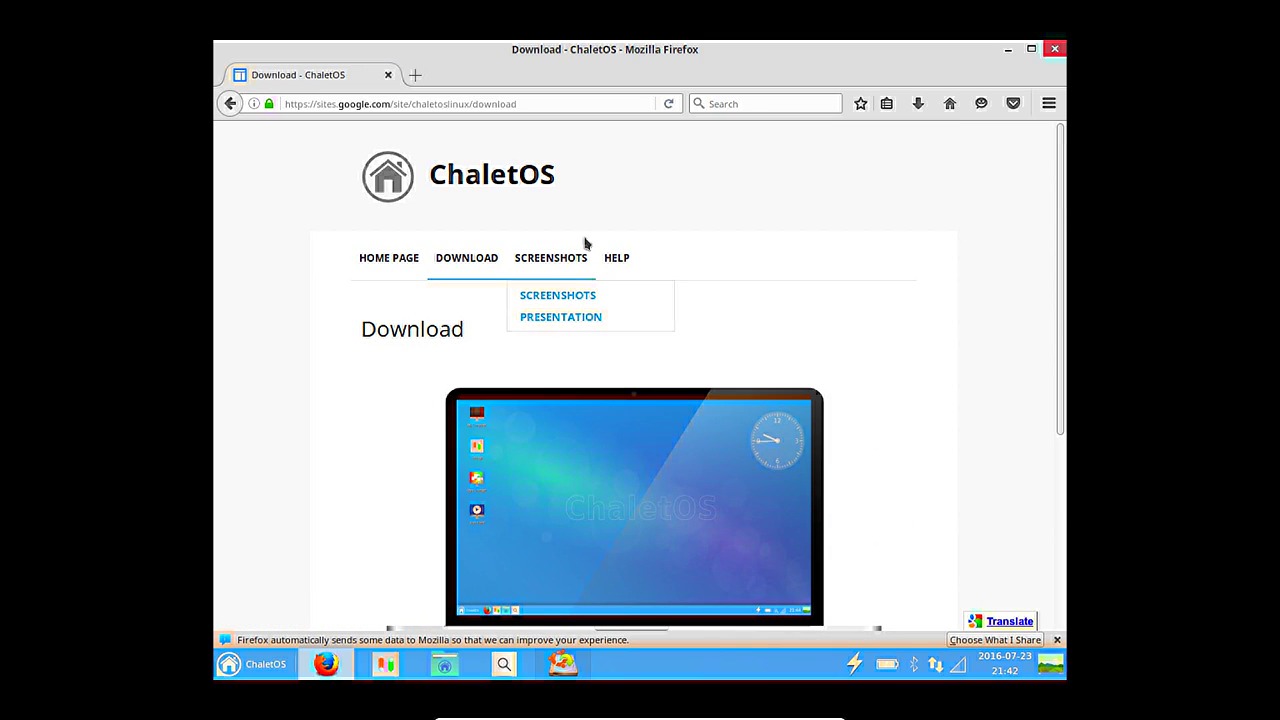
pyautogui.click(568, 317)
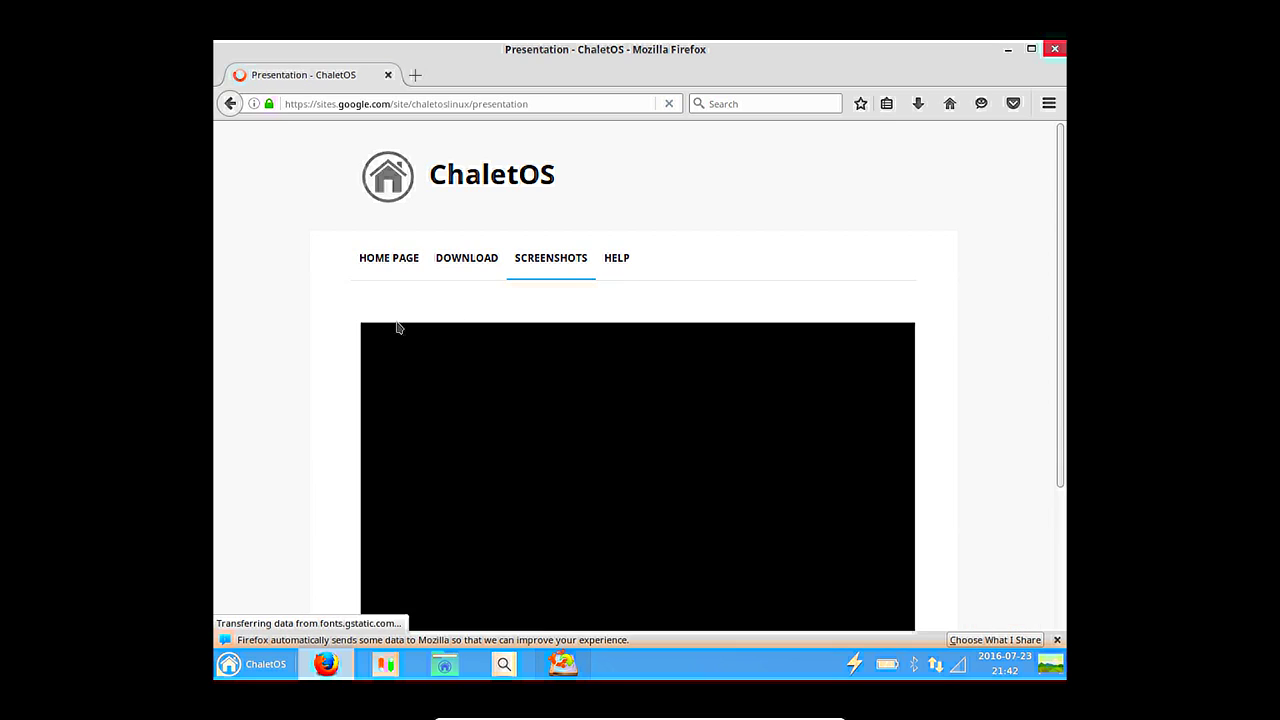
pyautogui.scroll(-3, 308, 318)
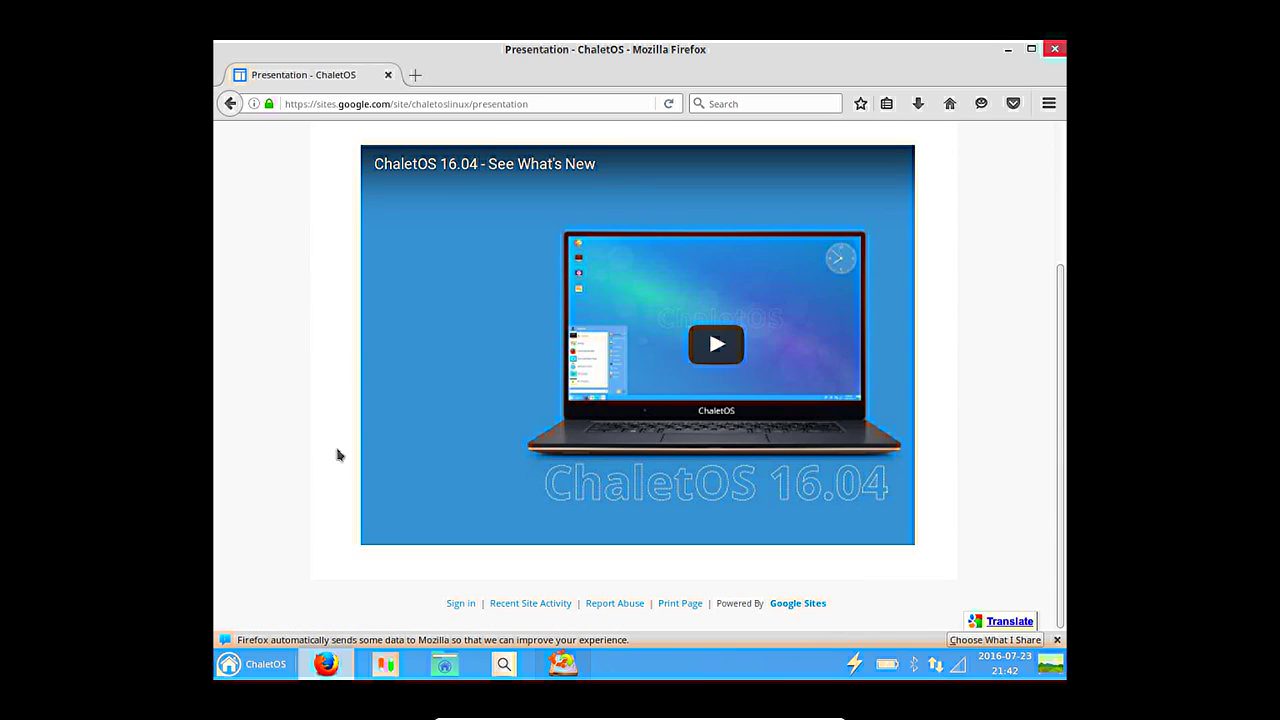
# Show ChaletOS system requirements: 1GHz CPU, 512MiB RAM, 8GB disk, 1024×768 graphics.
pyautogui.scroll(3, 331, 434)
pyautogui.moveTo(457, 263)
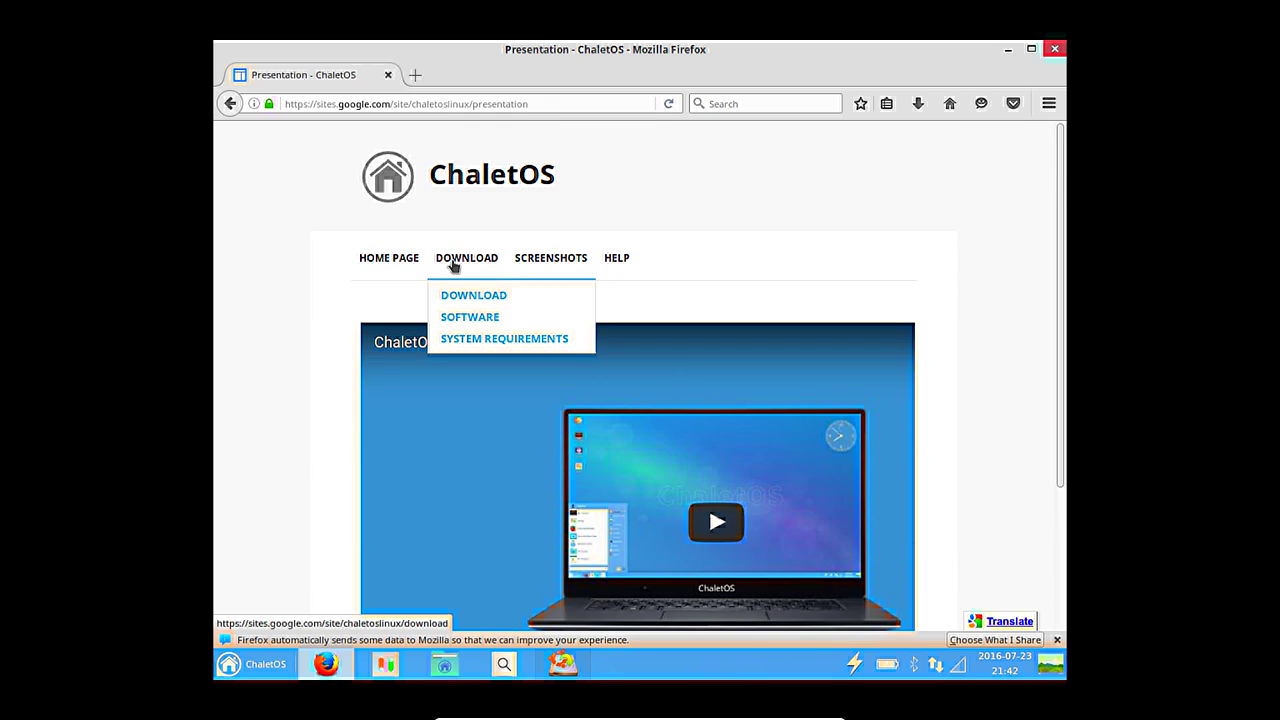
pyautogui.click(460, 340)
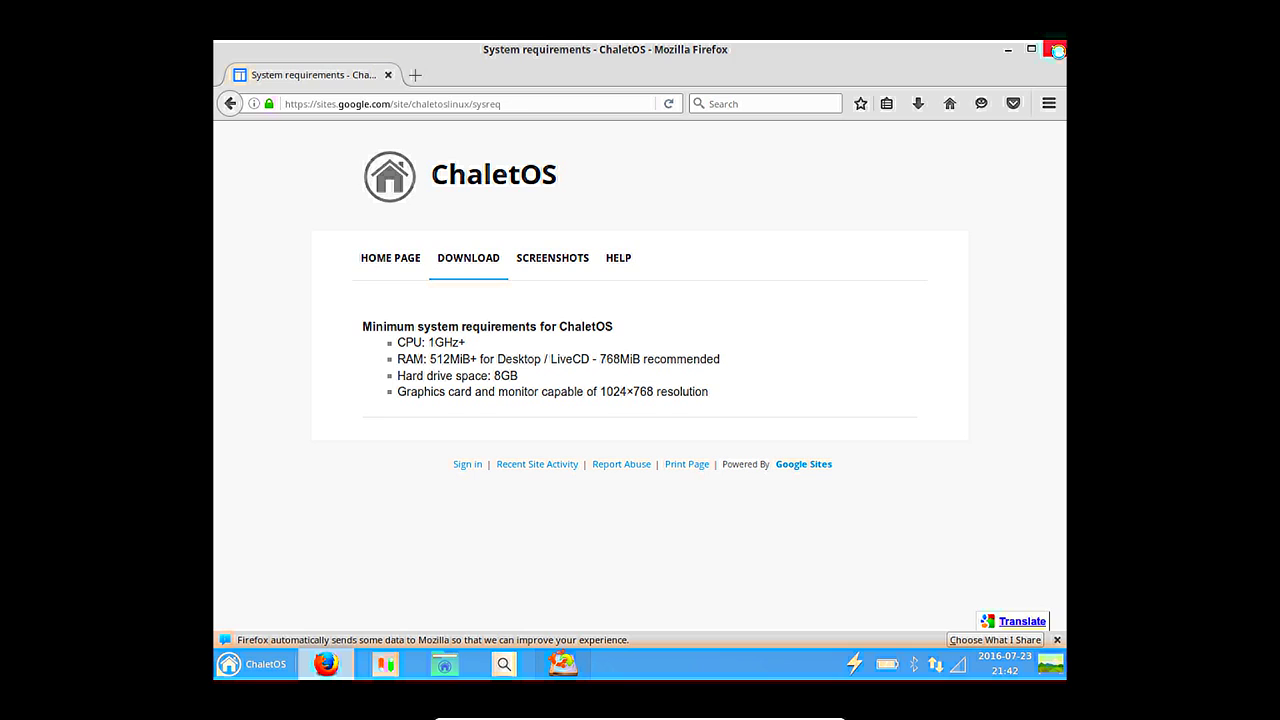
# Close Firefox, choose Restart Now, eject the install ISO from the optical drive and continue rebooting.
pyautogui.click(1056, 49)
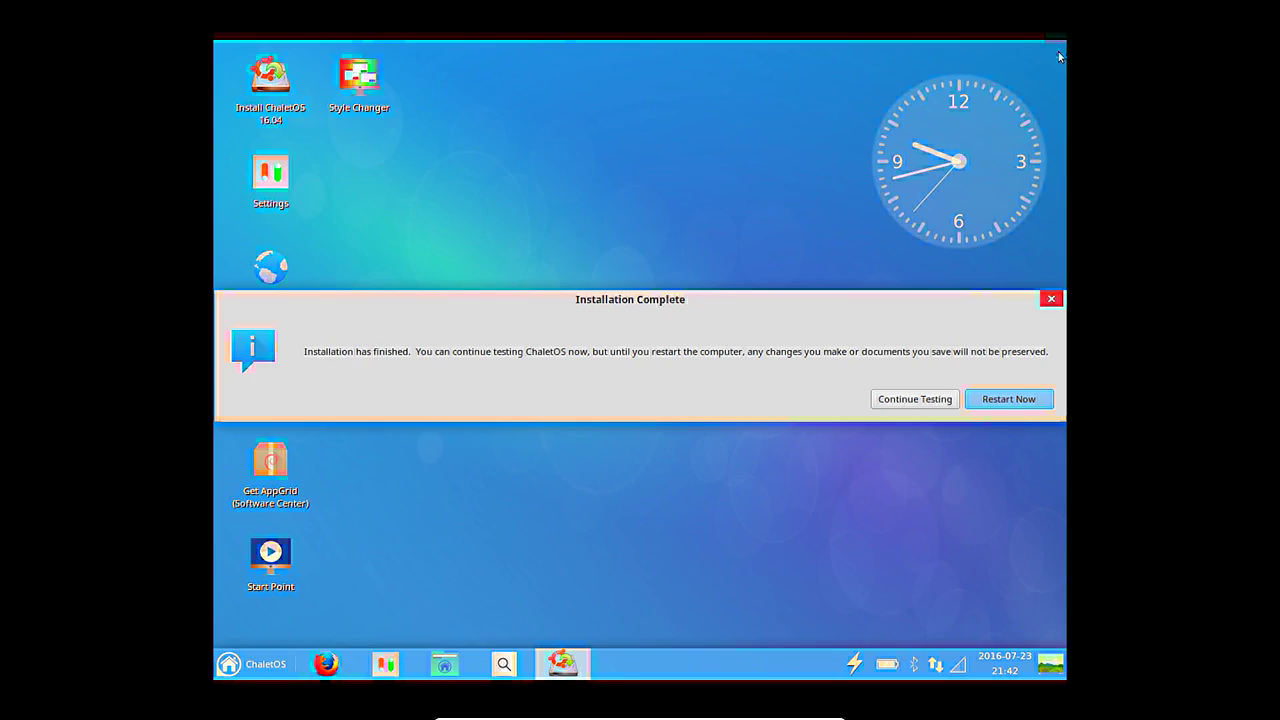
pyautogui.click(997, 404)
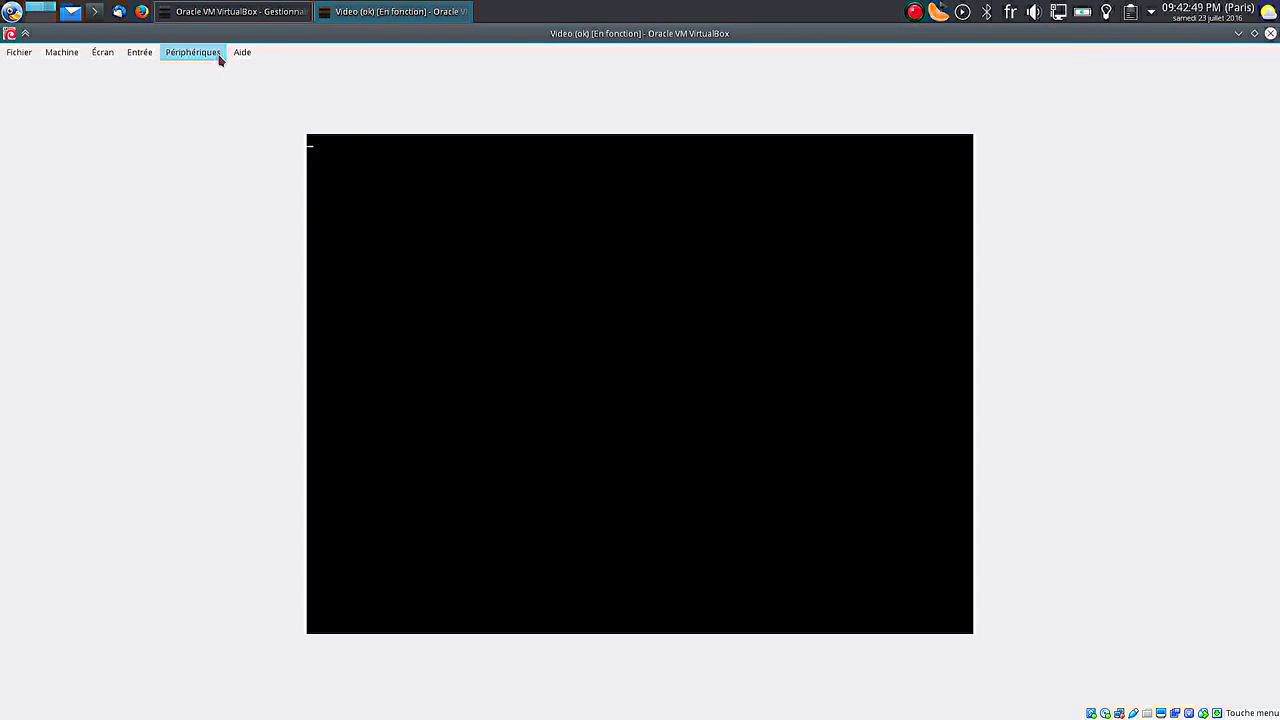
pyautogui.click(213, 55)
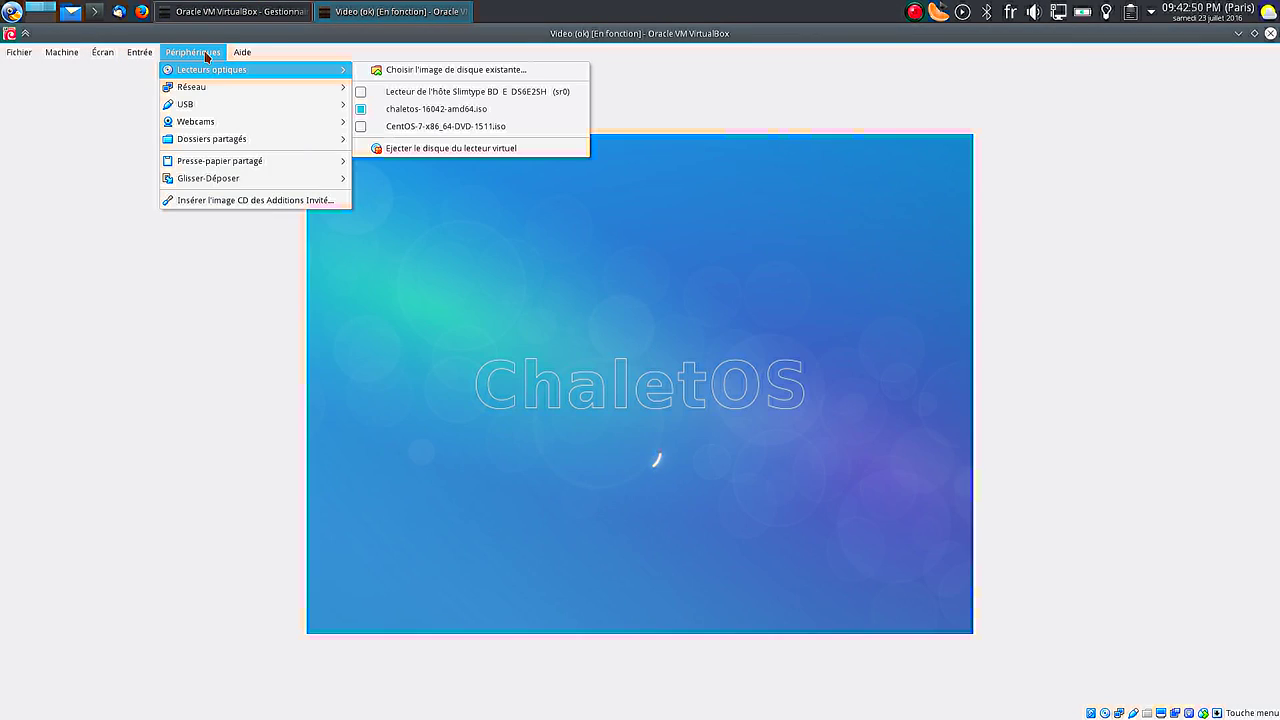
pyautogui.click(205, 52)
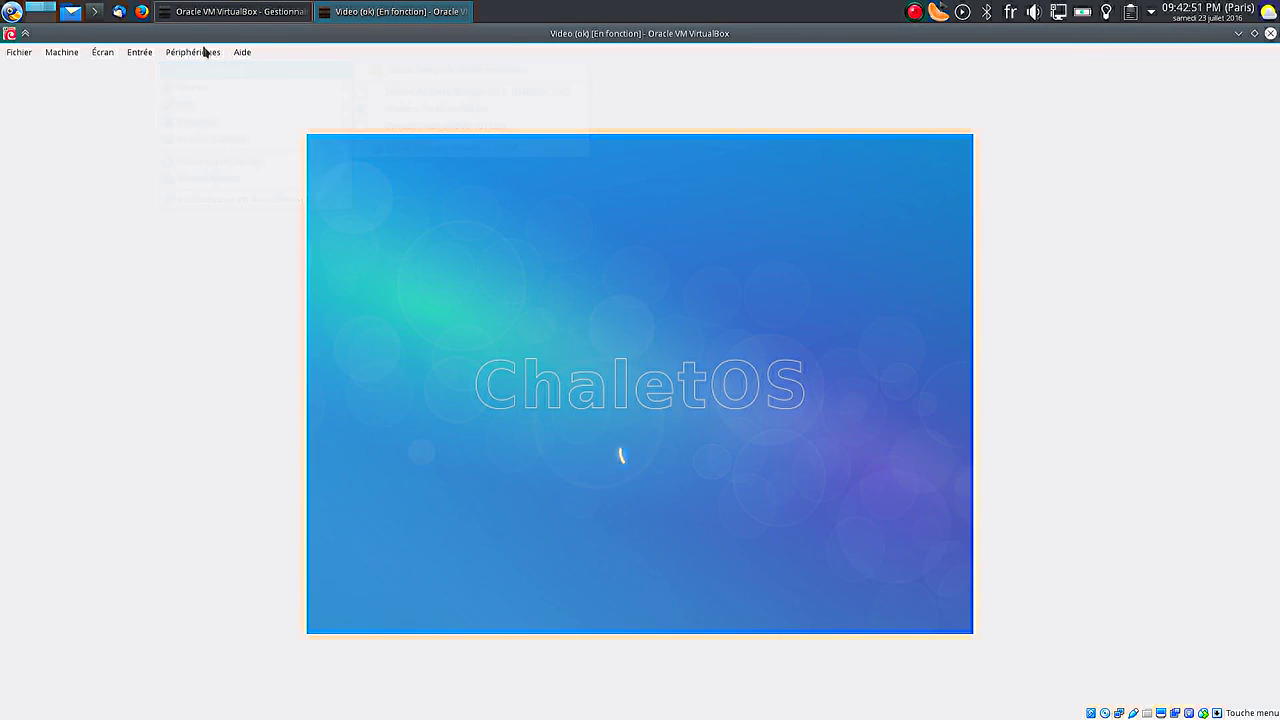
pyautogui.click(205, 52)
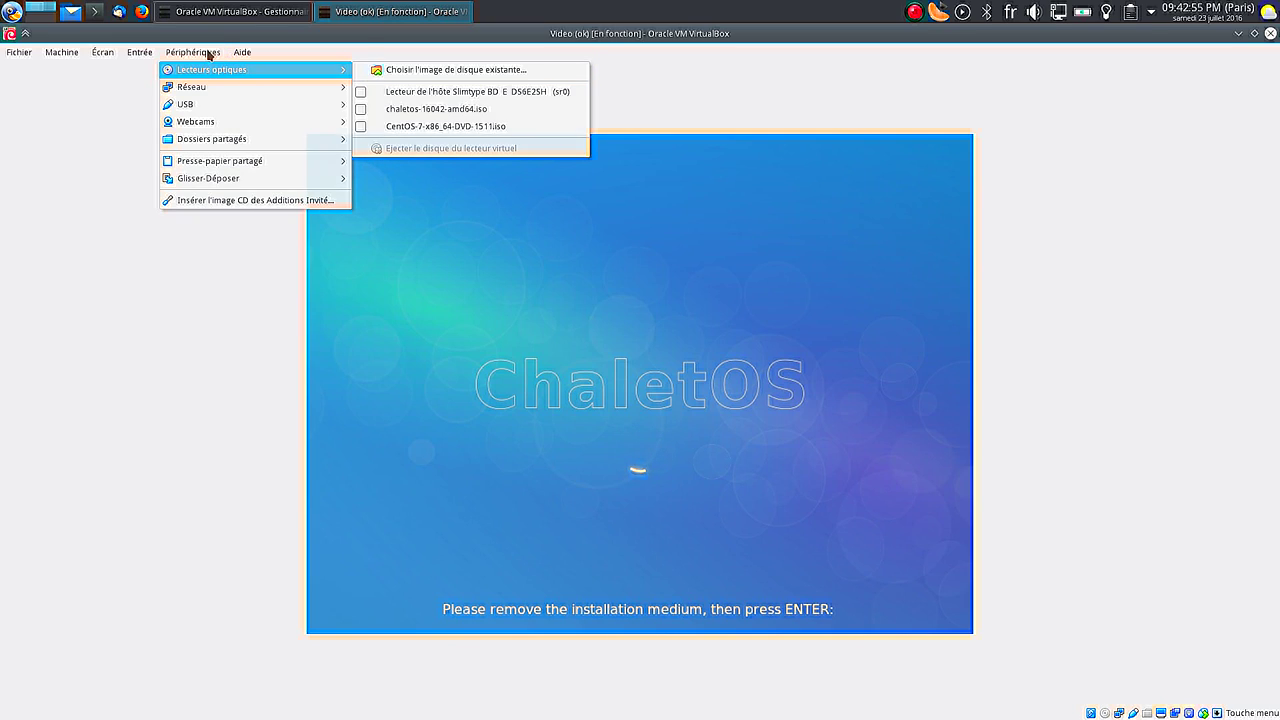
pyautogui.click(209, 53)
pyautogui.press('Return')
pyautogui.click(172, 54)
pyautogui.click(204, 202)
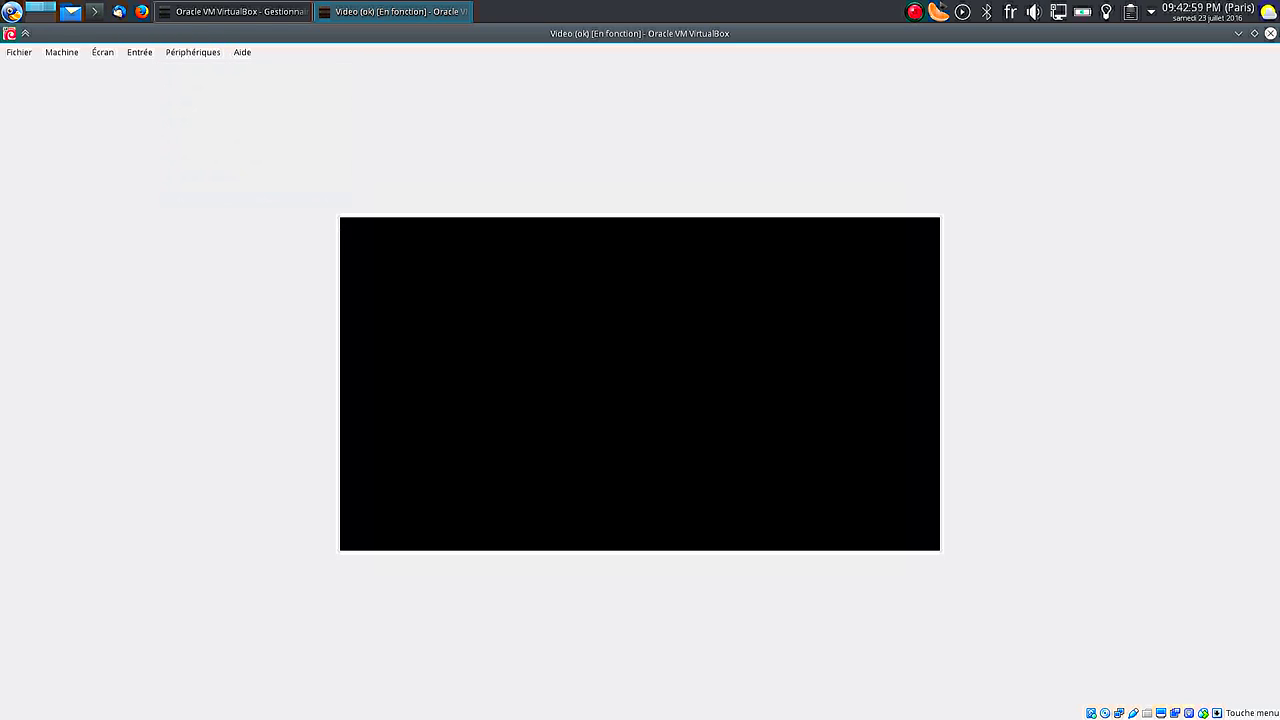
# Switch the VM to fullscreen and boot the ChaletOS 16.04.2 GRUB entry.
pyautogui.hotkey('ctrl', 'f')
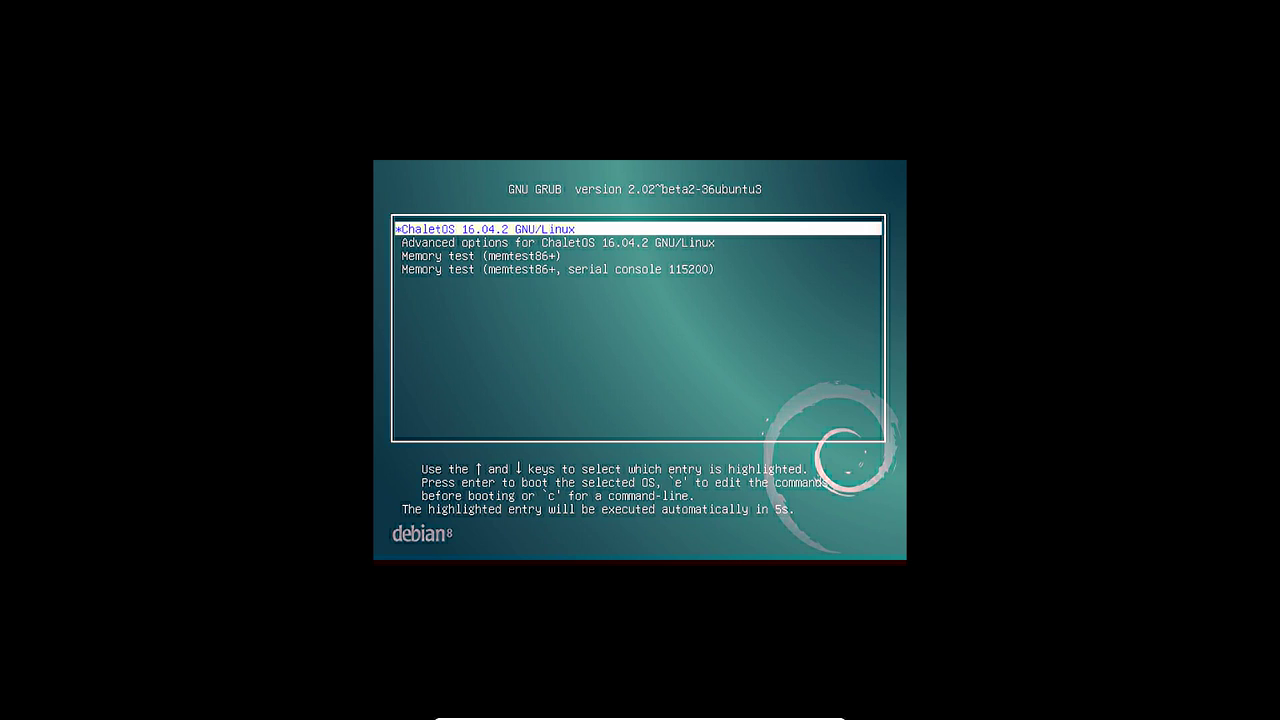
pyautogui.press('Return')
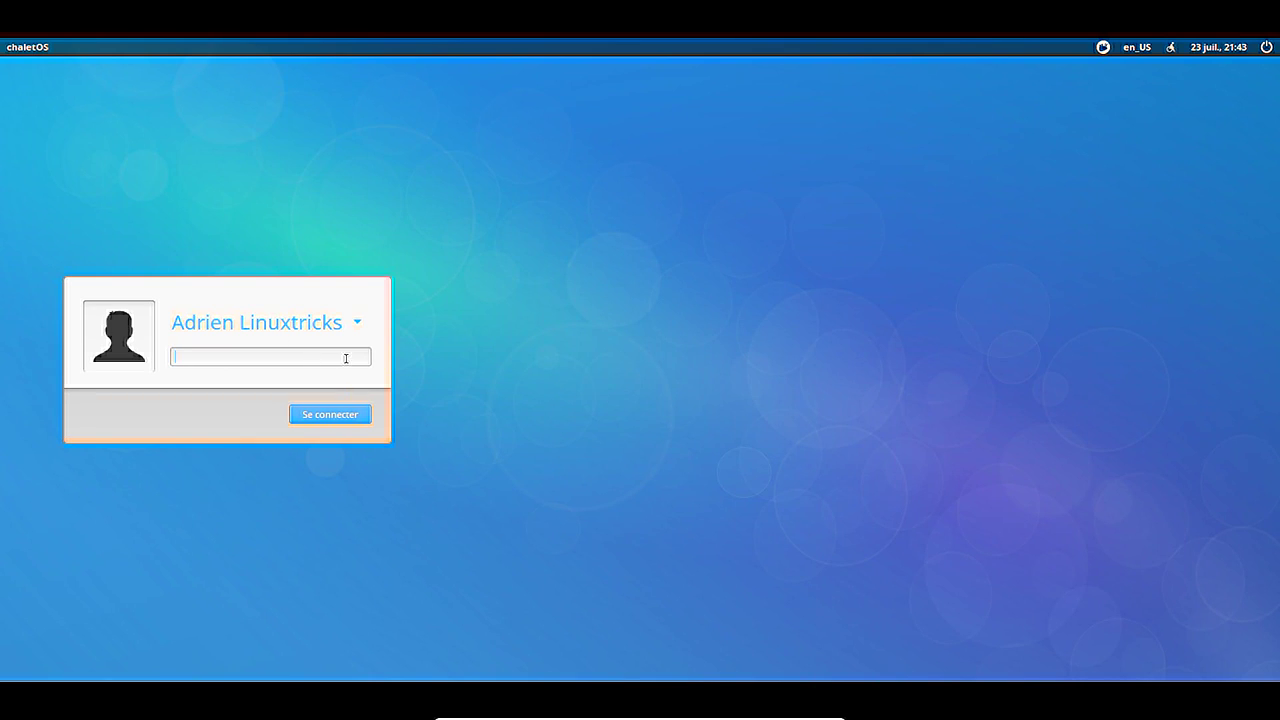
# Log in with the account password and move the Information available dialog up.
pyautogui.press('Return')
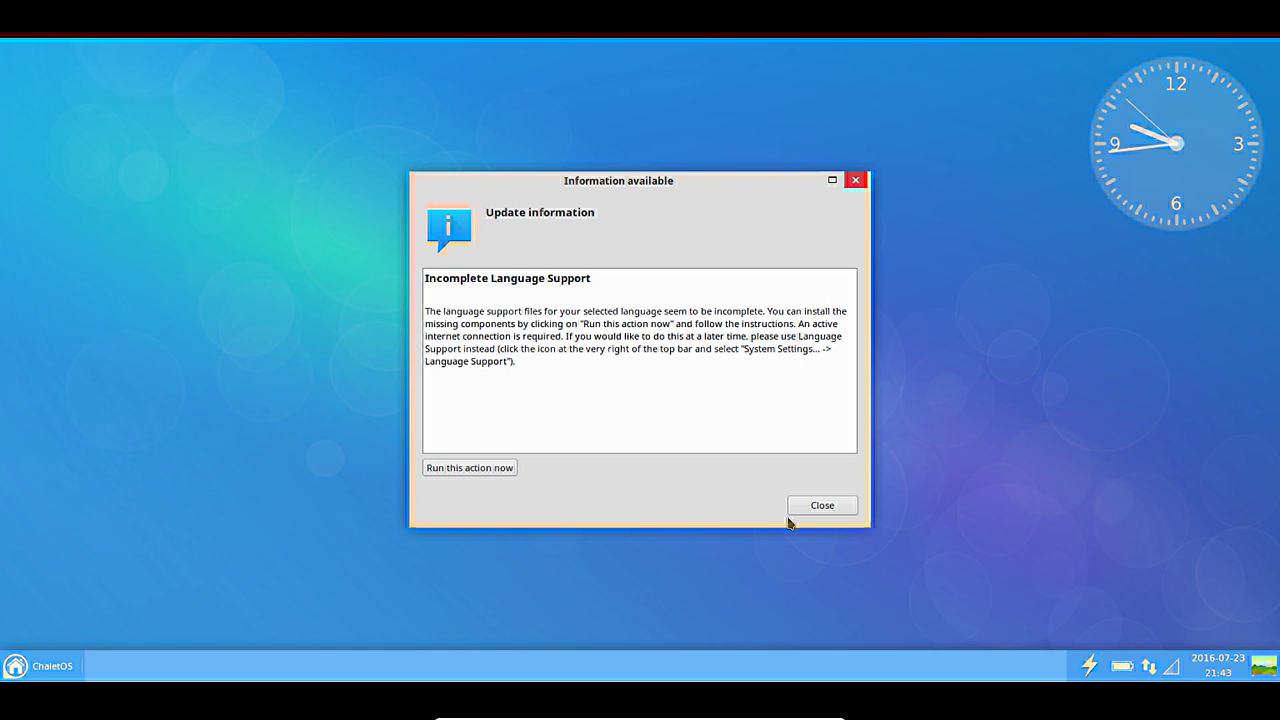
pyautogui.moveTo(643, 190); pyautogui.dragTo(659, 159)
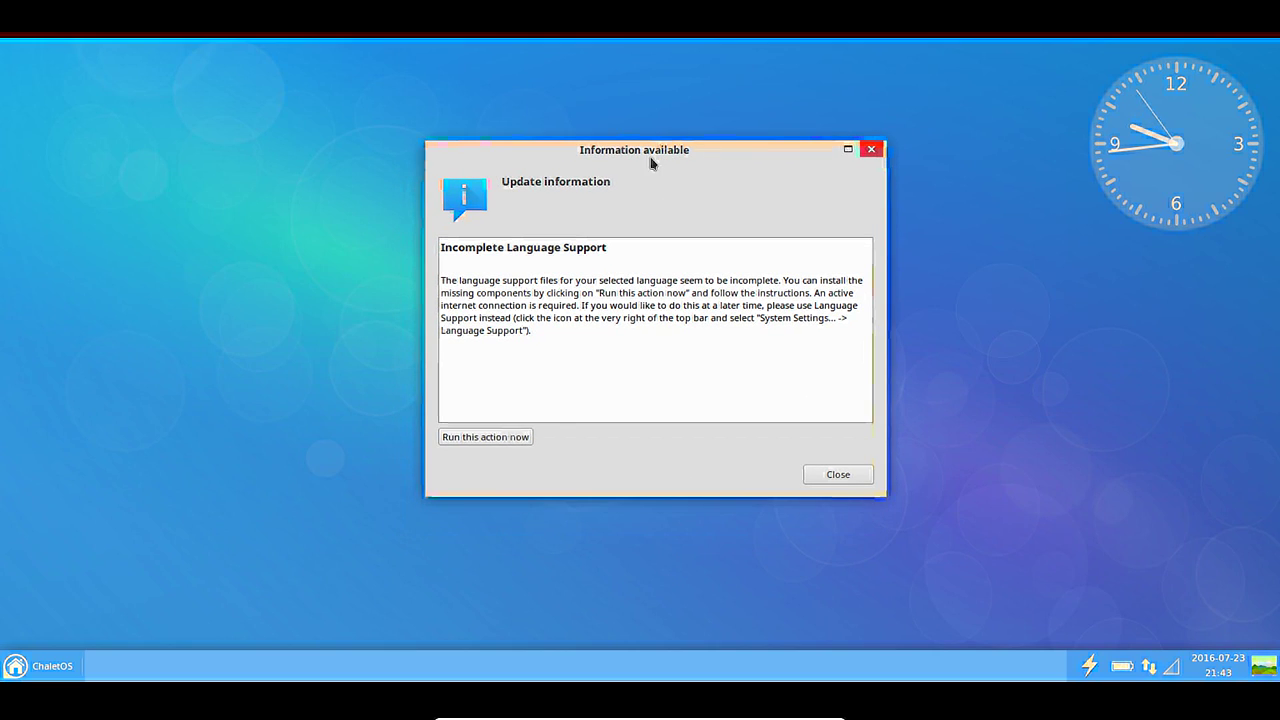
# Install missing language support, dismiss the update prompt, and close Installed Languages.
pyautogui.click(485, 437)
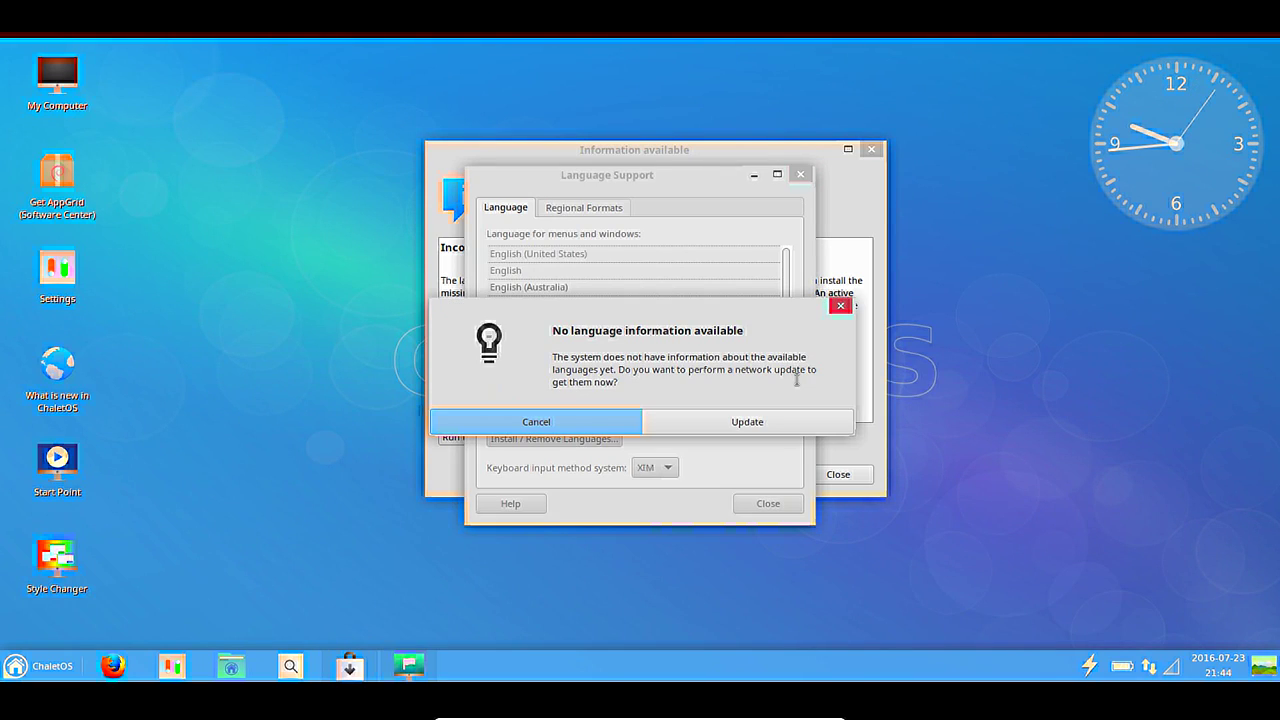
pyautogui.click(582, 430)
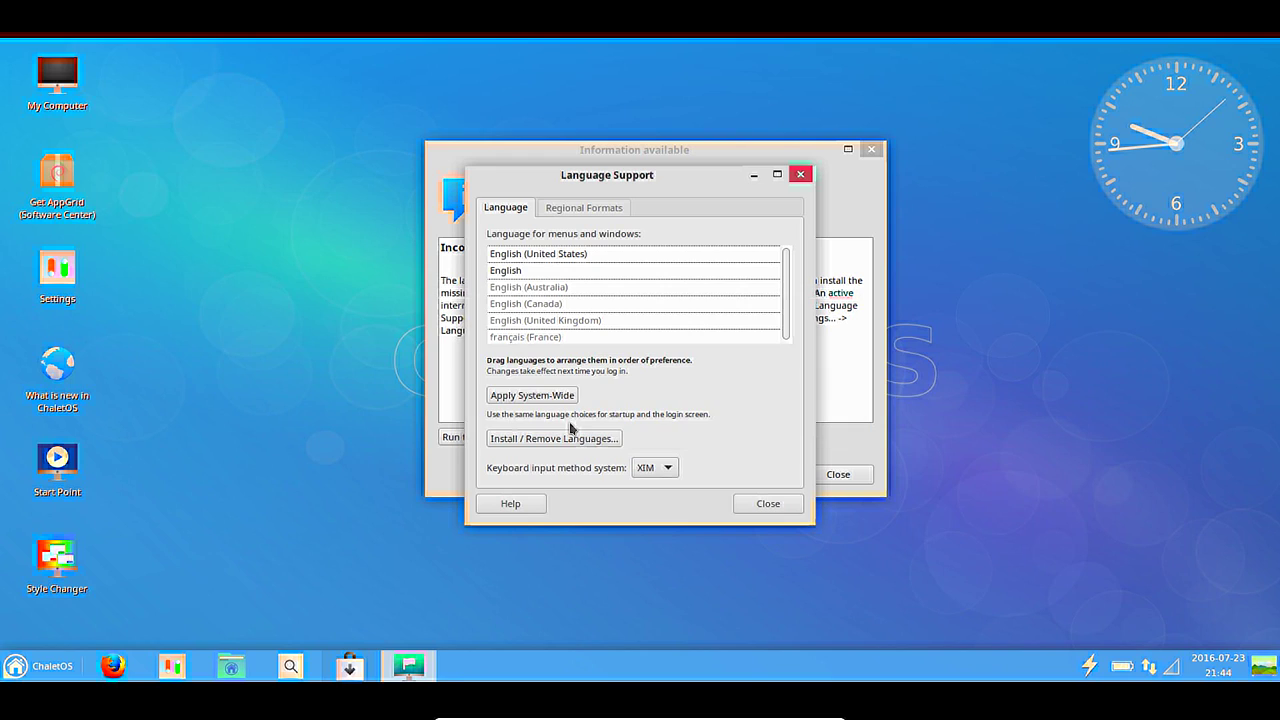
pyautogui.click(538, 338)
pyautogui.scroll(-1, 549, 345)
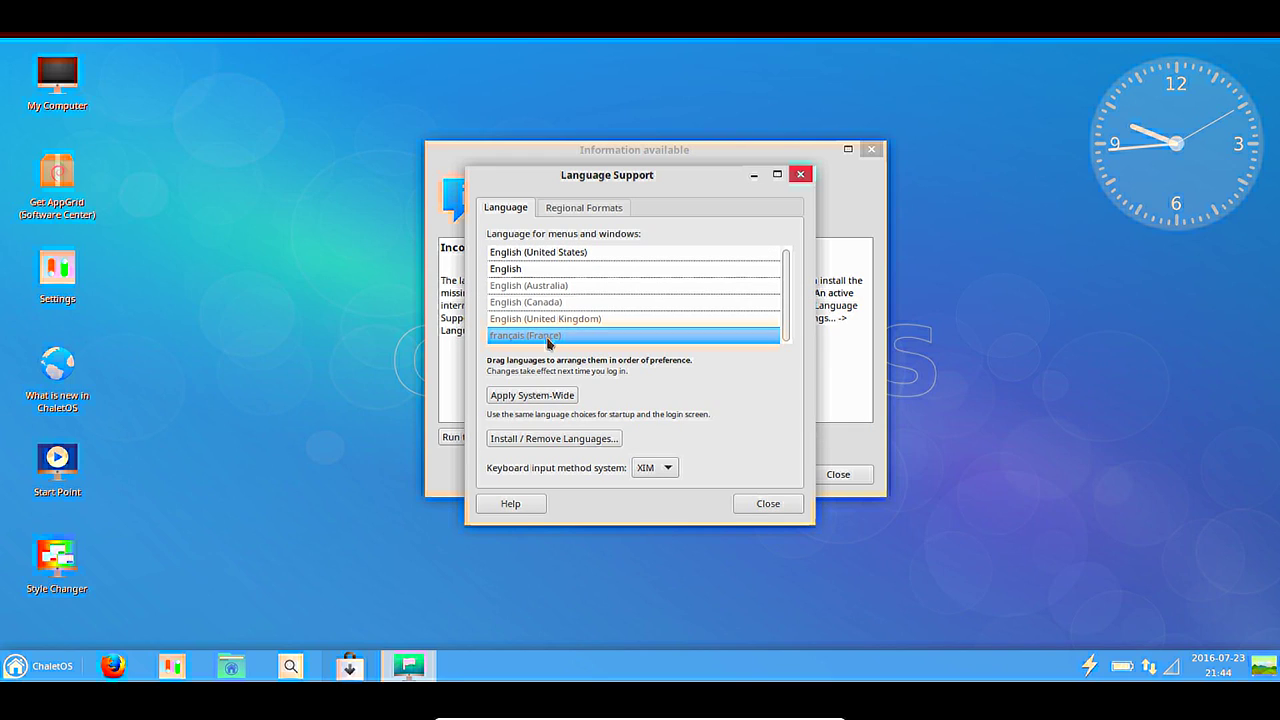
pyautogui.click(548, 440)
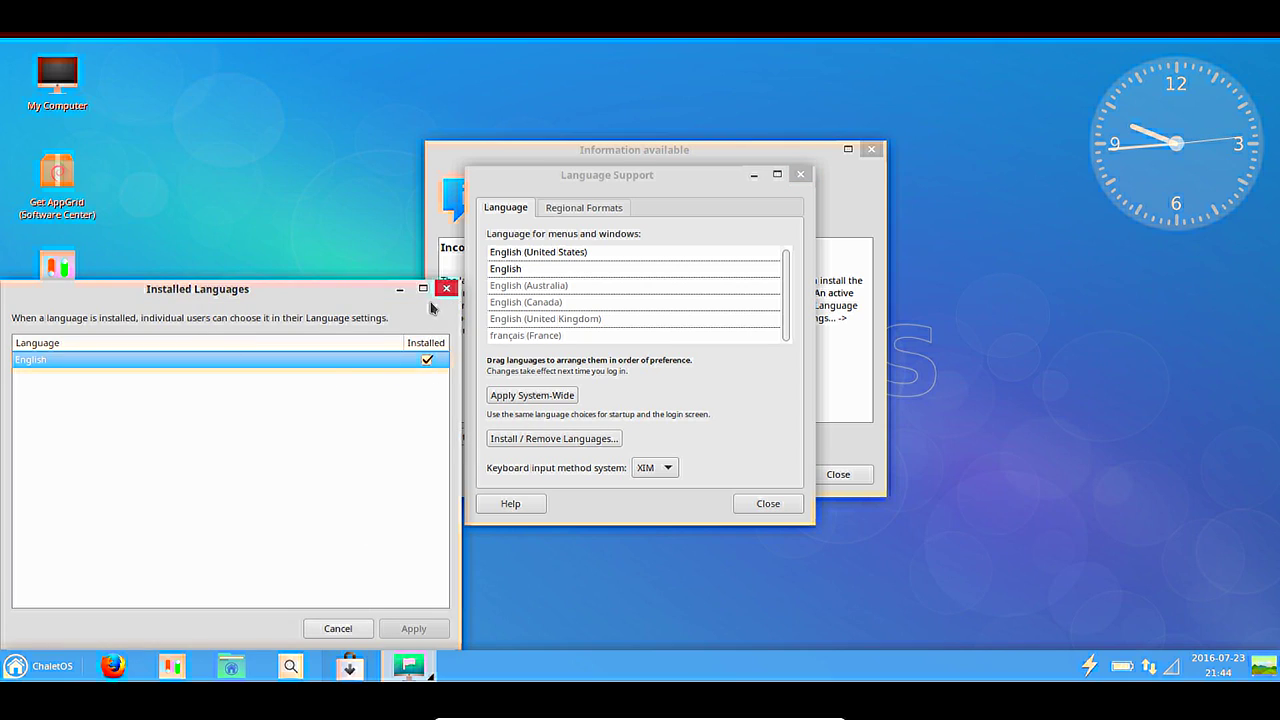
pyautogui.click(447, 289)
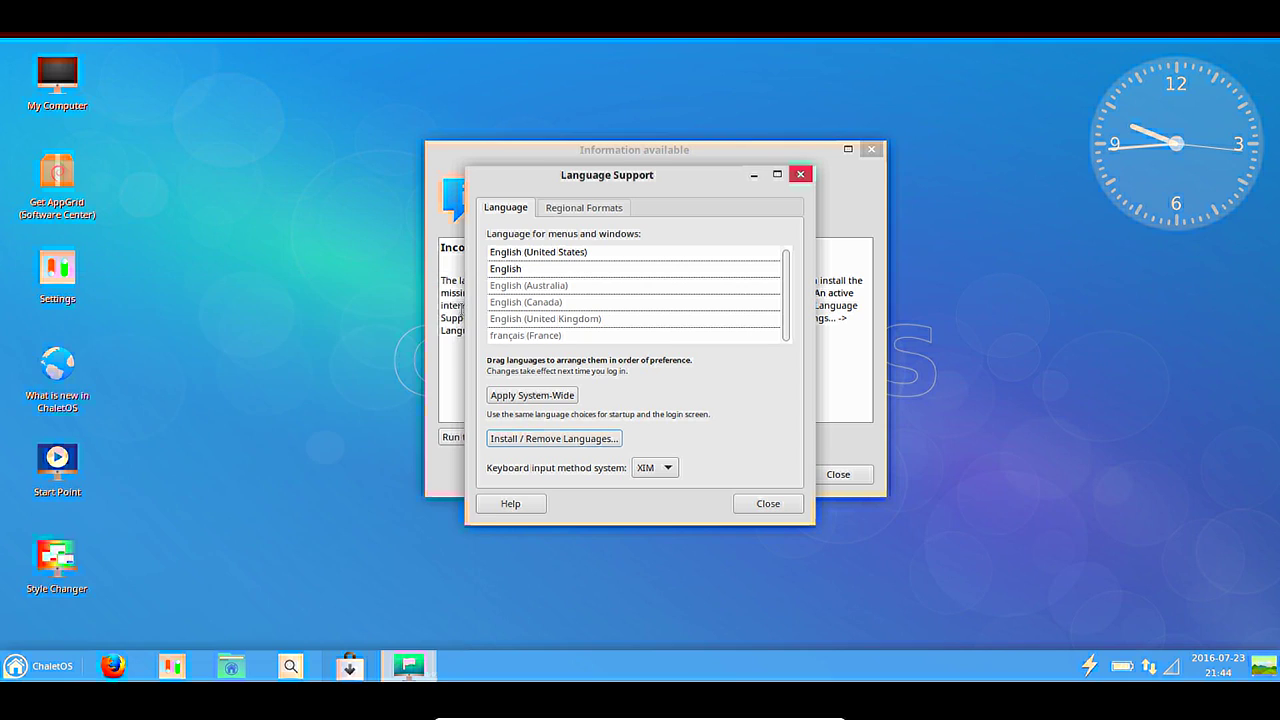
# Drag français (France) to the top and apply it system-wide with the administrator password.
pyautogui.click(515, 334)
pyautogui.moveTo(515, 334); pyautogui.dragTo(530, 257)
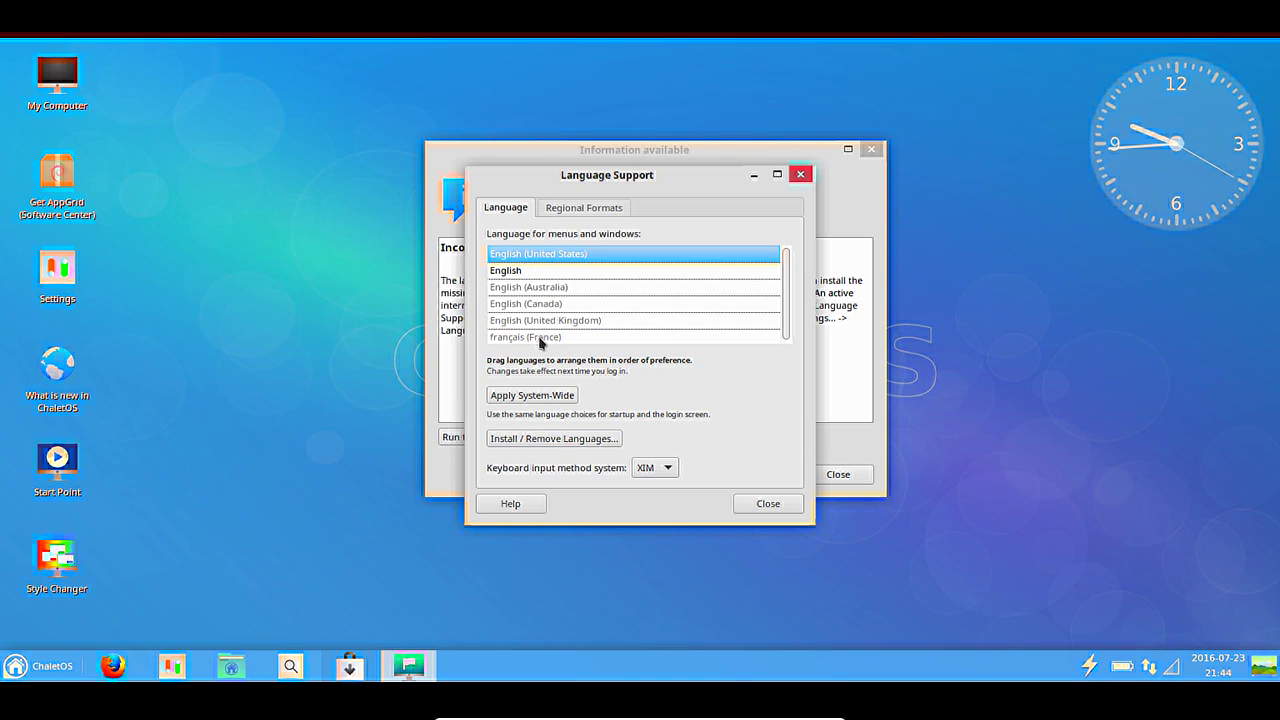
pyautogui.moveTo(556, 336); pyautogui.dragTo(551, 251)
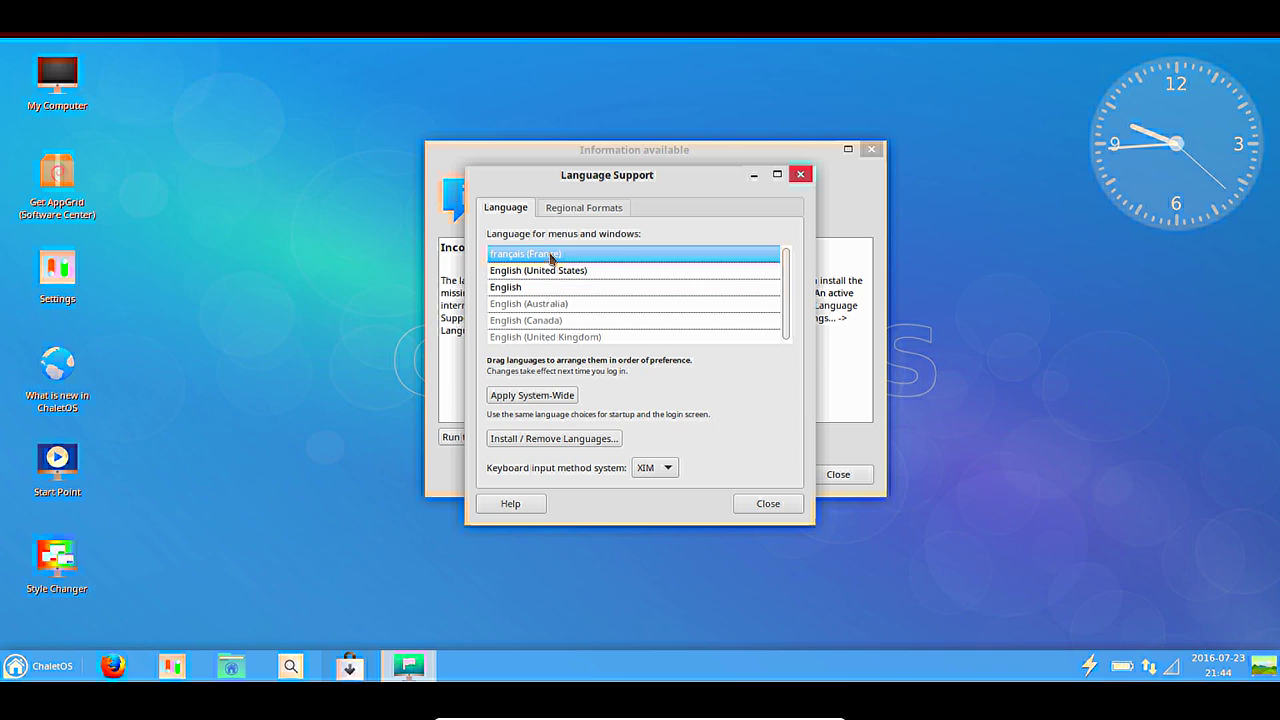
pyautogui.click(535, 396)
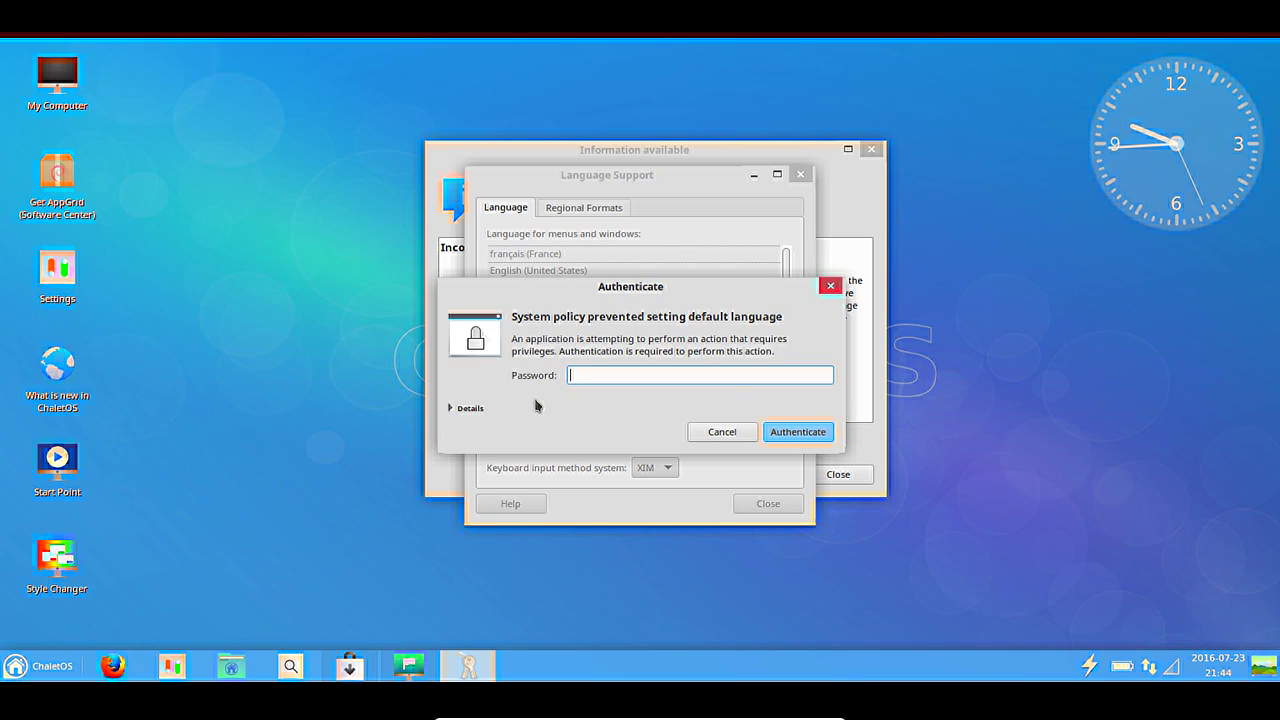
pyautogui.write('********')
pyautogui.press('Return')
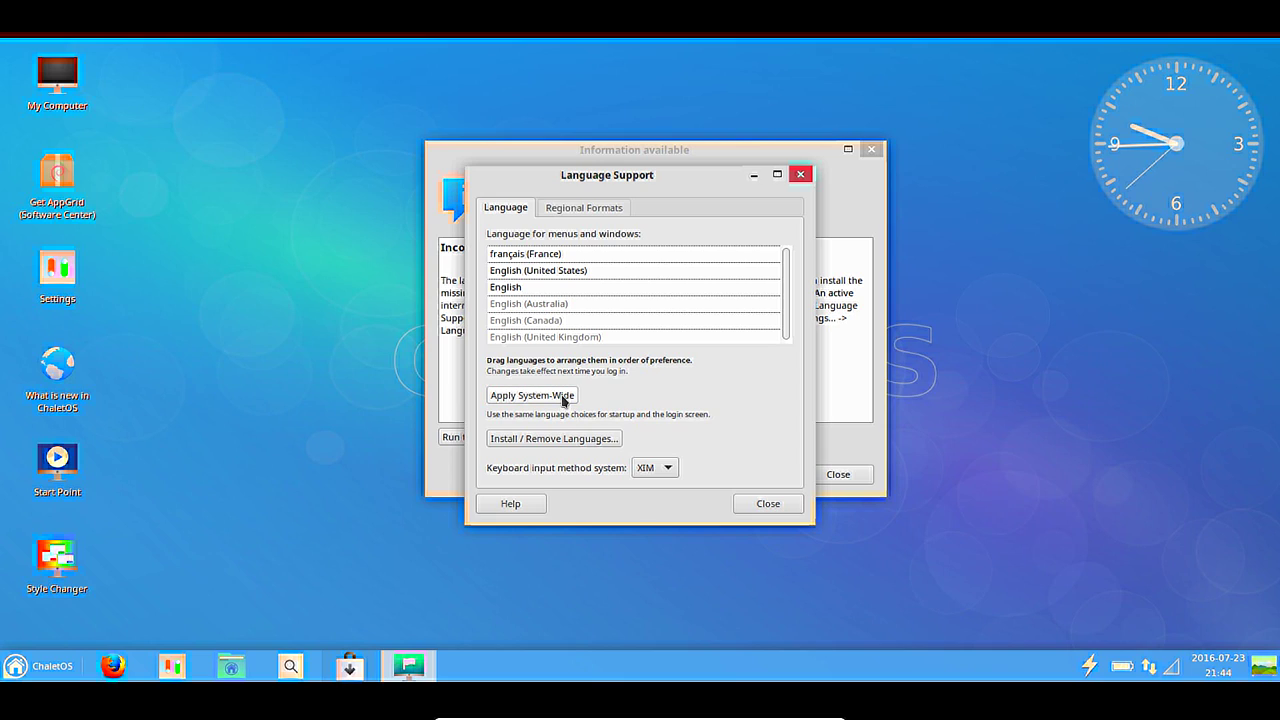
# Close Language Support and dismiss the missing language notice.
pyautogui.click(757, 506)
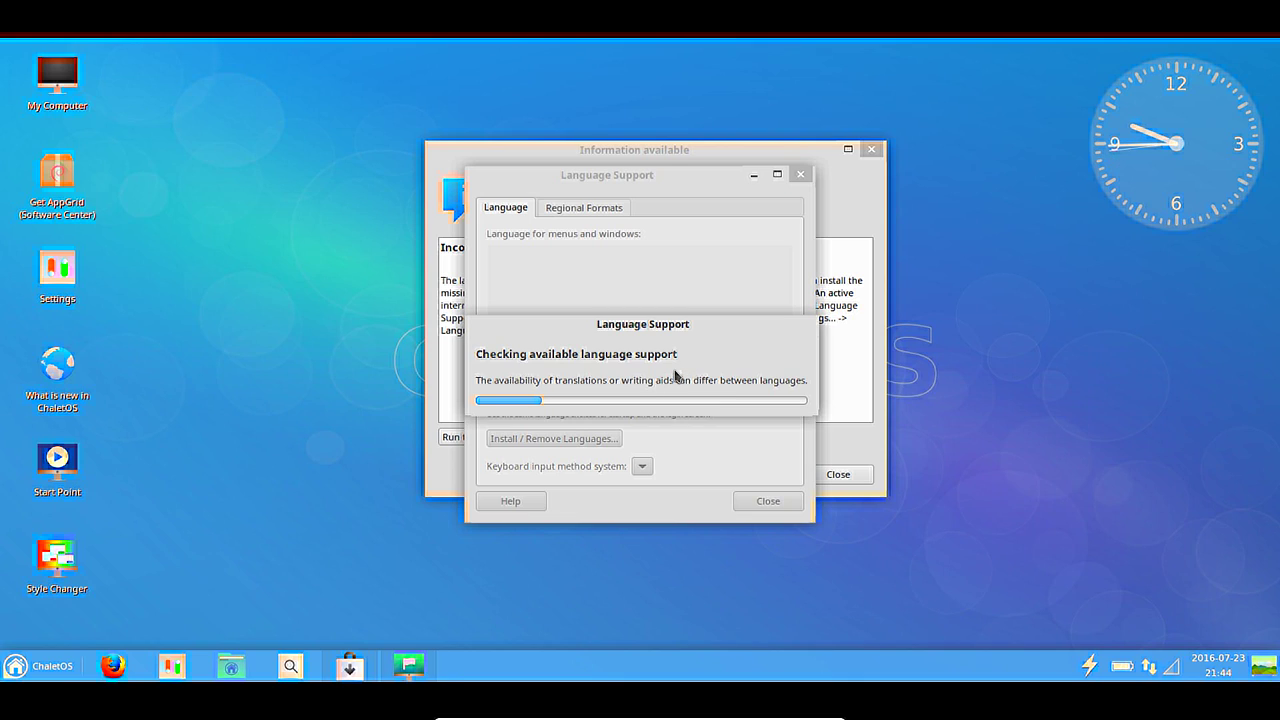
pyautogui.click(604, 414)
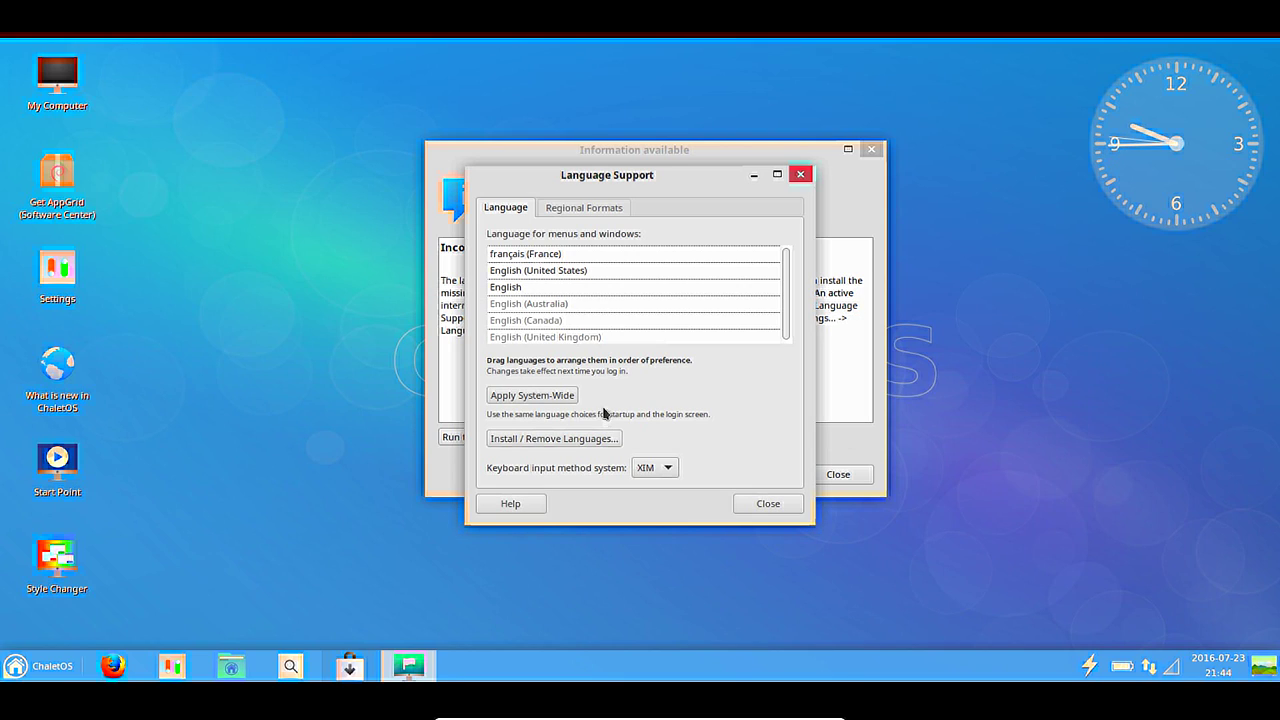
pyautogui.click(768, 503)
# Dismiss the Information dialog, then open and close the System Application Installer.
pyautogui.click(839, 474)
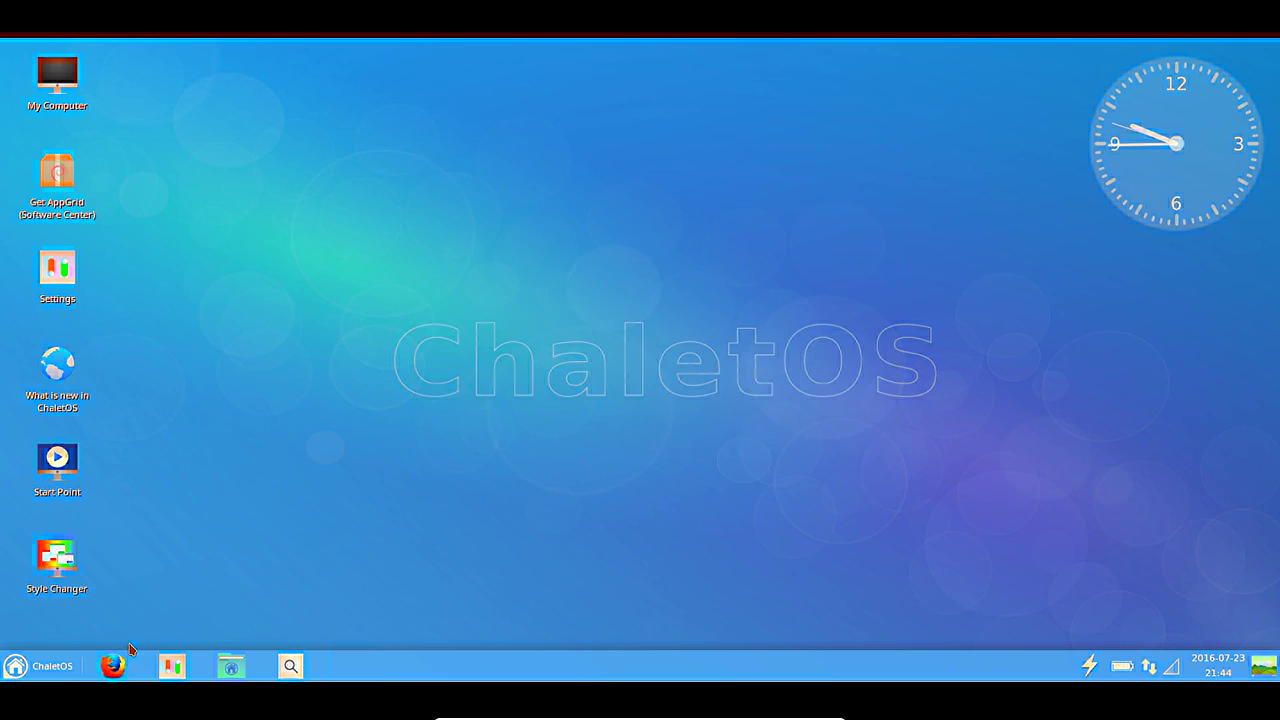
pyautogui.click(40, 665)
pyautogui.click(252, 575)
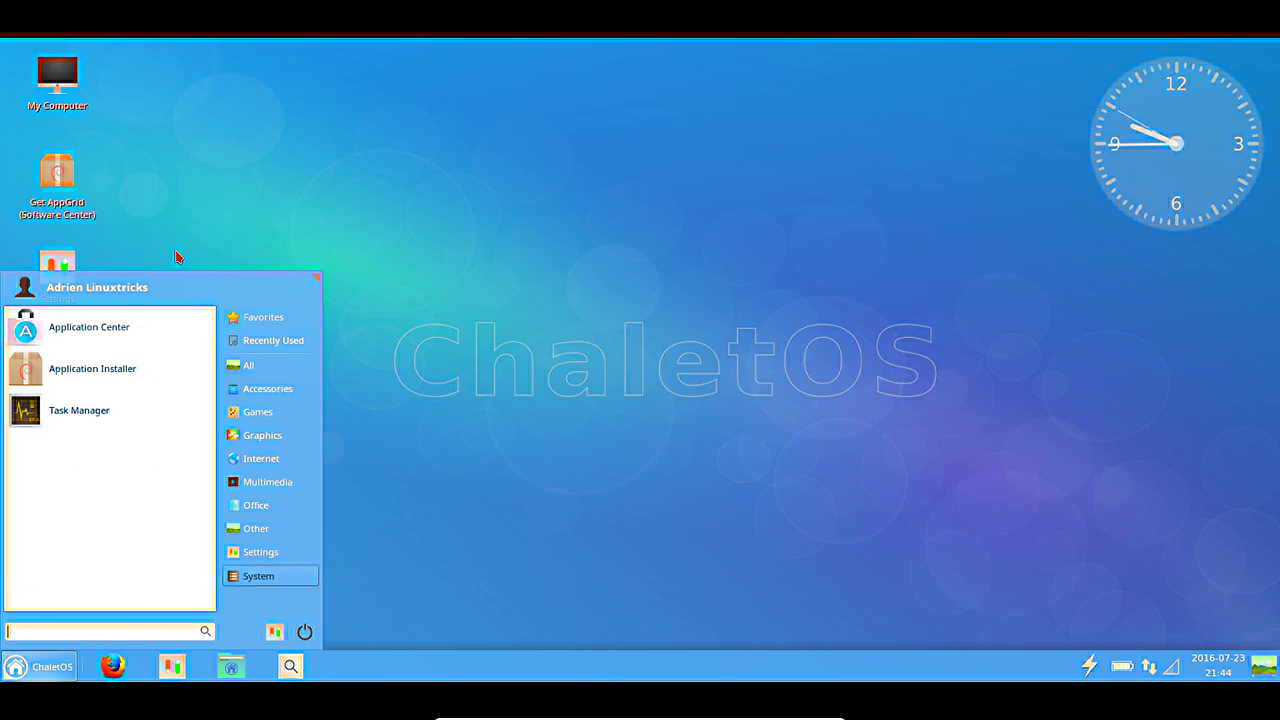
pyautogui.click(106, 372)
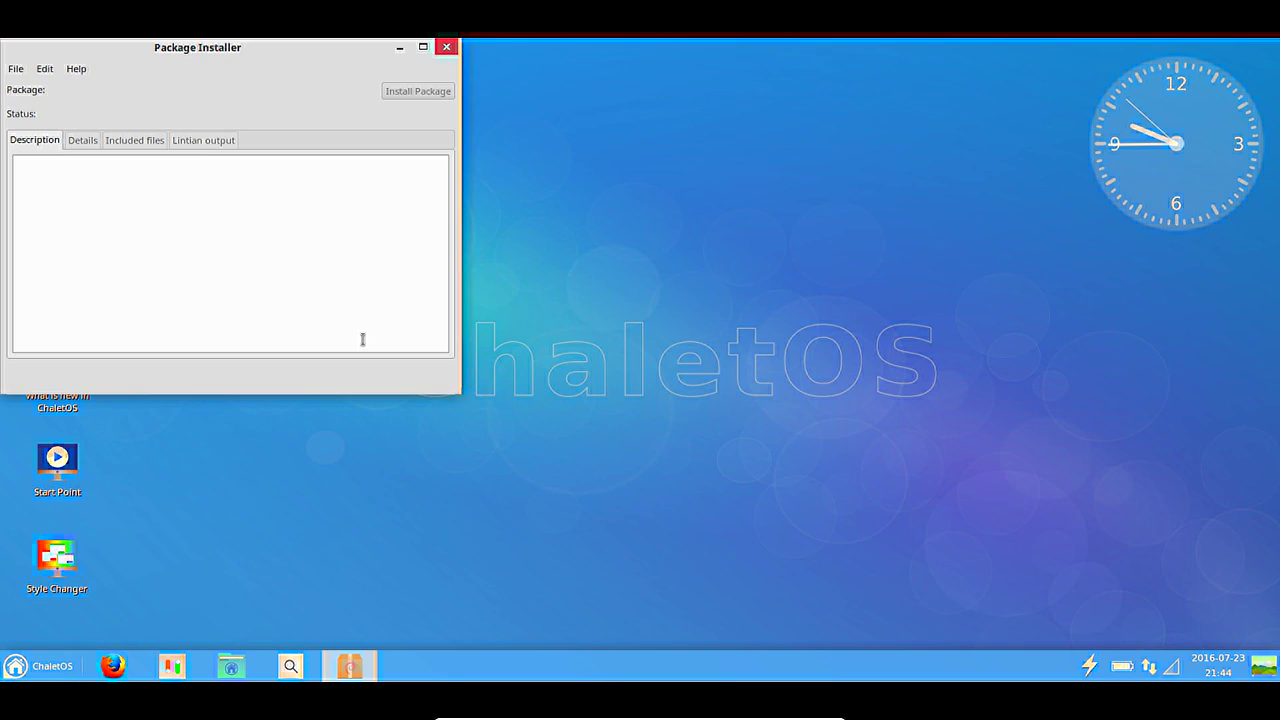
pyautogui.click(446, 47)
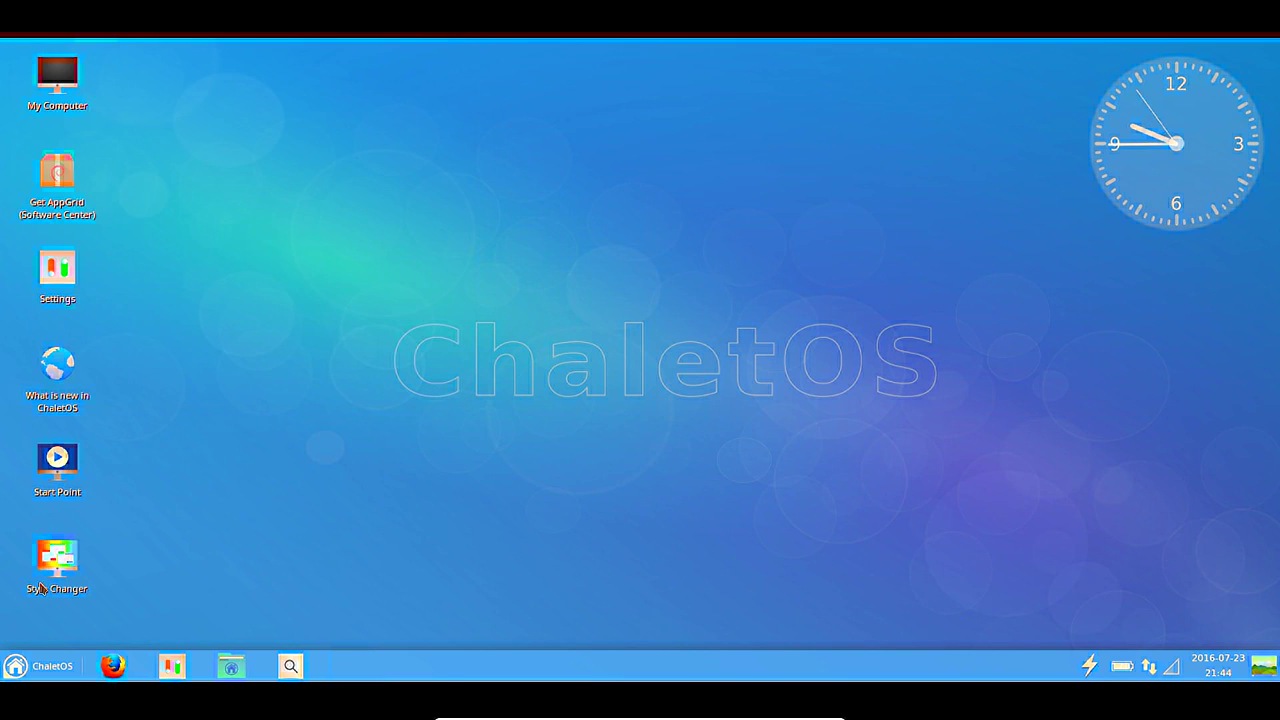
# Launch Application Center from the menu and open the home folder in File Manager.
pyautogui.click(46, 678)
pyautogui.click(85, 511)
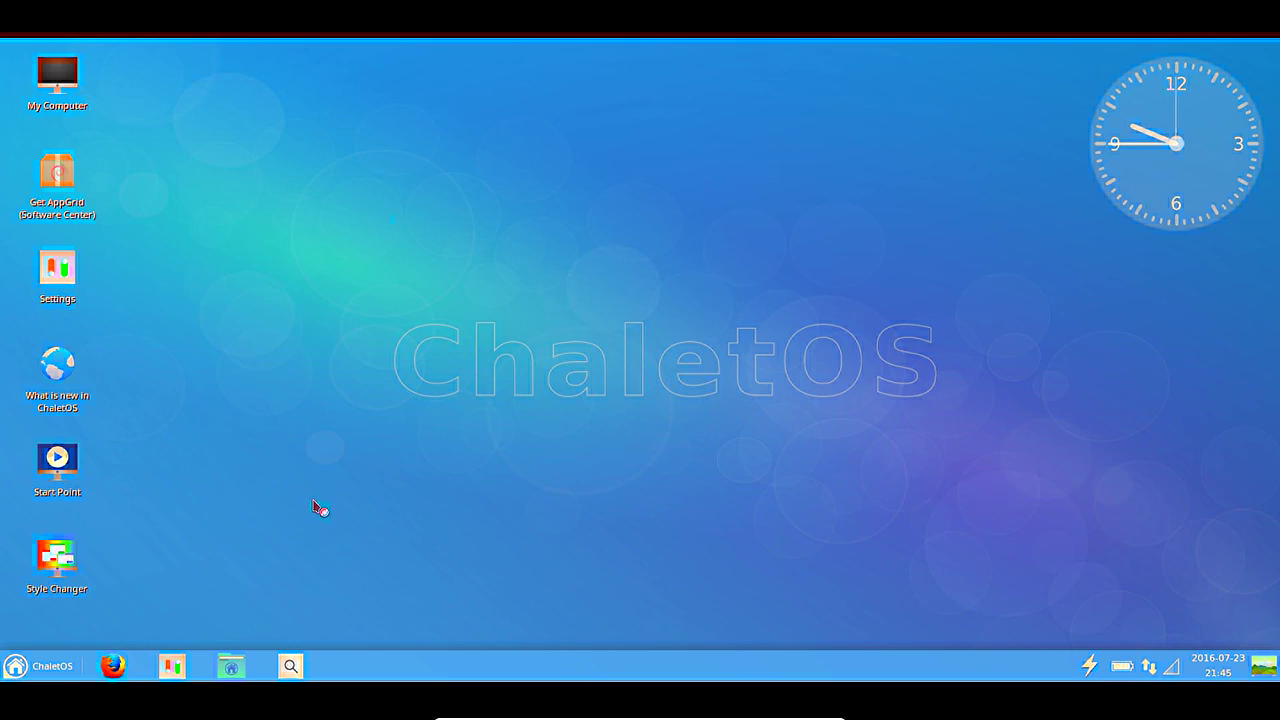
pyautogui.click(231, 666)
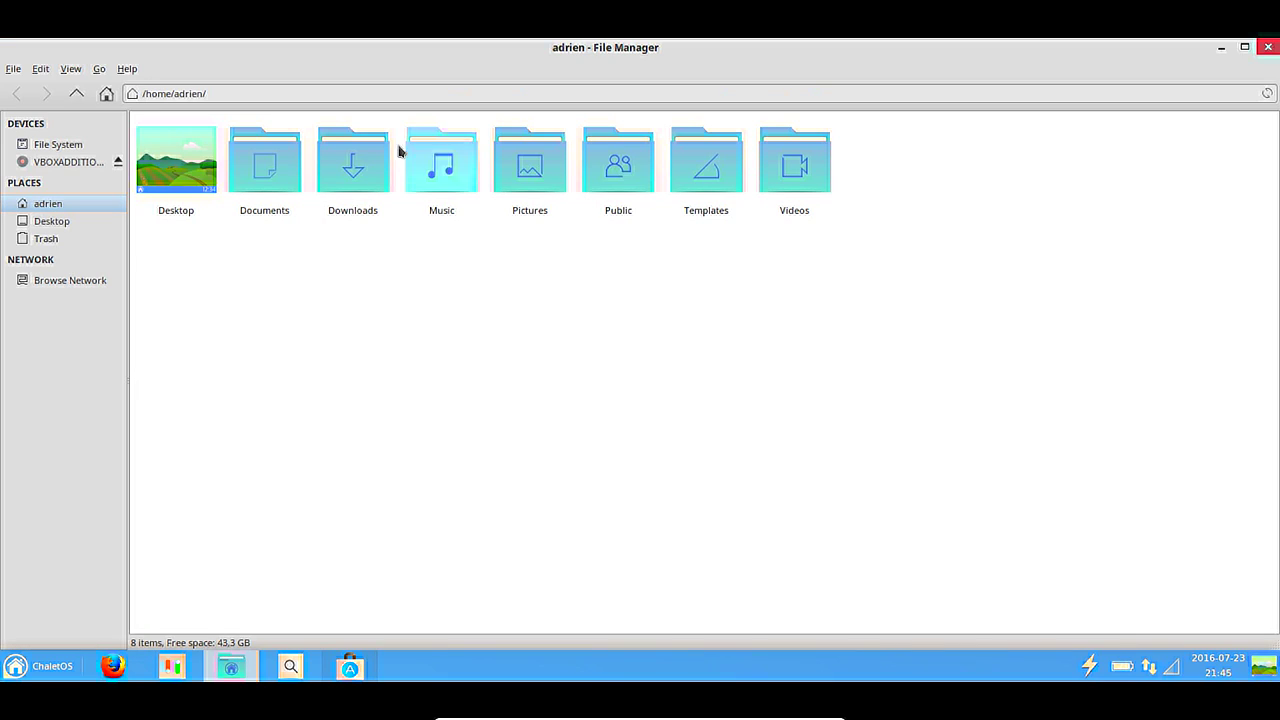
# Close File Manager, search Software Center for 'locales', then close Software Center.
pyautogui.doubleClick(474, 48)
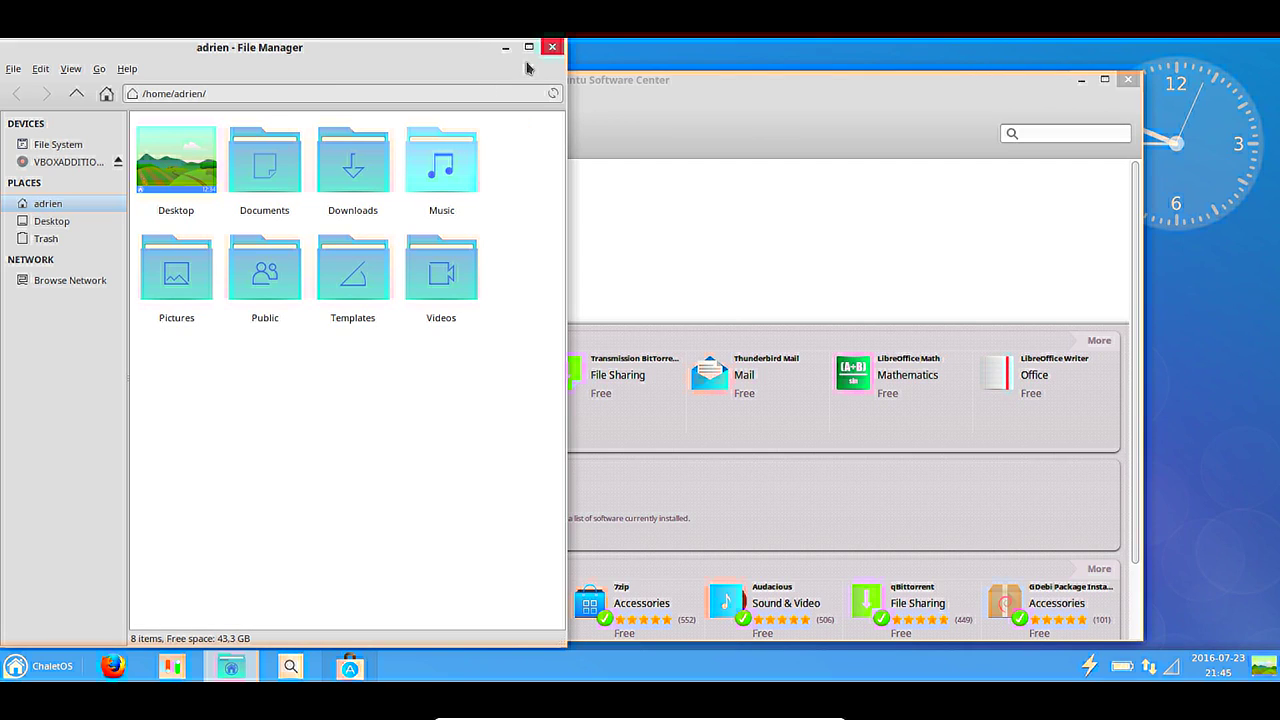
pyautogui.click(552, 47)
pyautogui.moveTo(551, 54); pyautogui.dragTo(558, 65)
pyautogui.click(1069, 117)
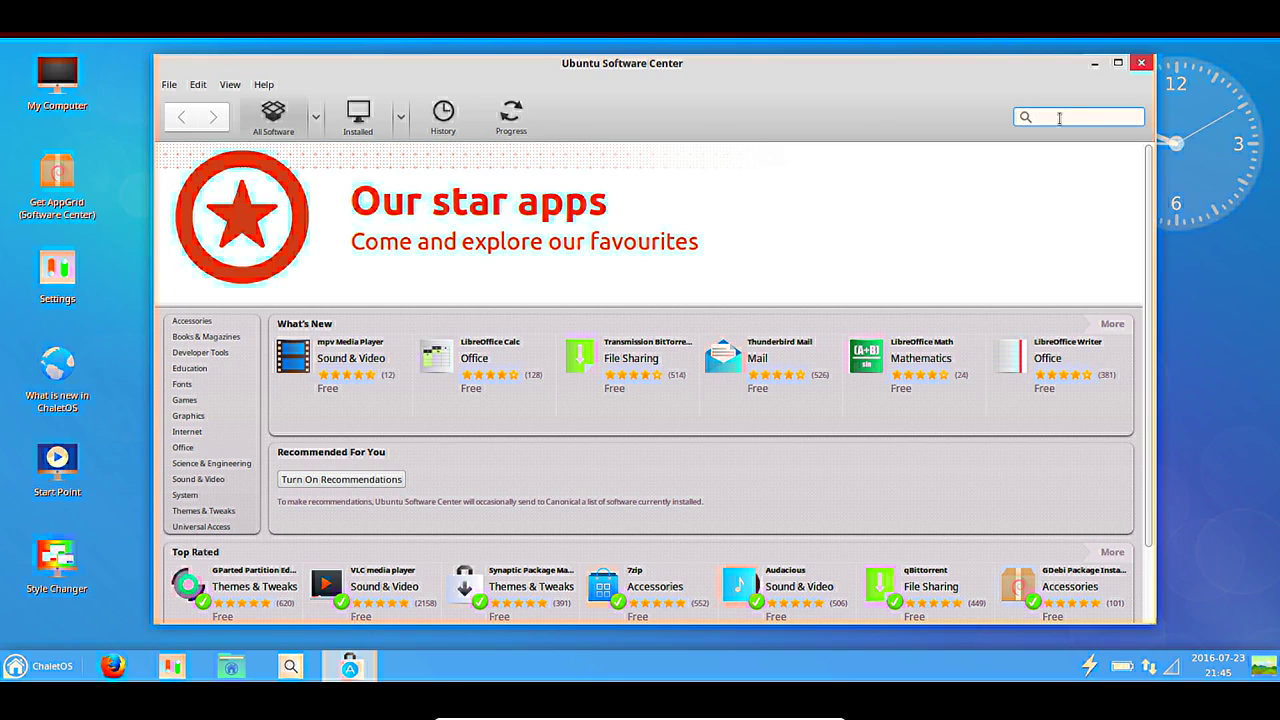
pyautogui.write('locales')
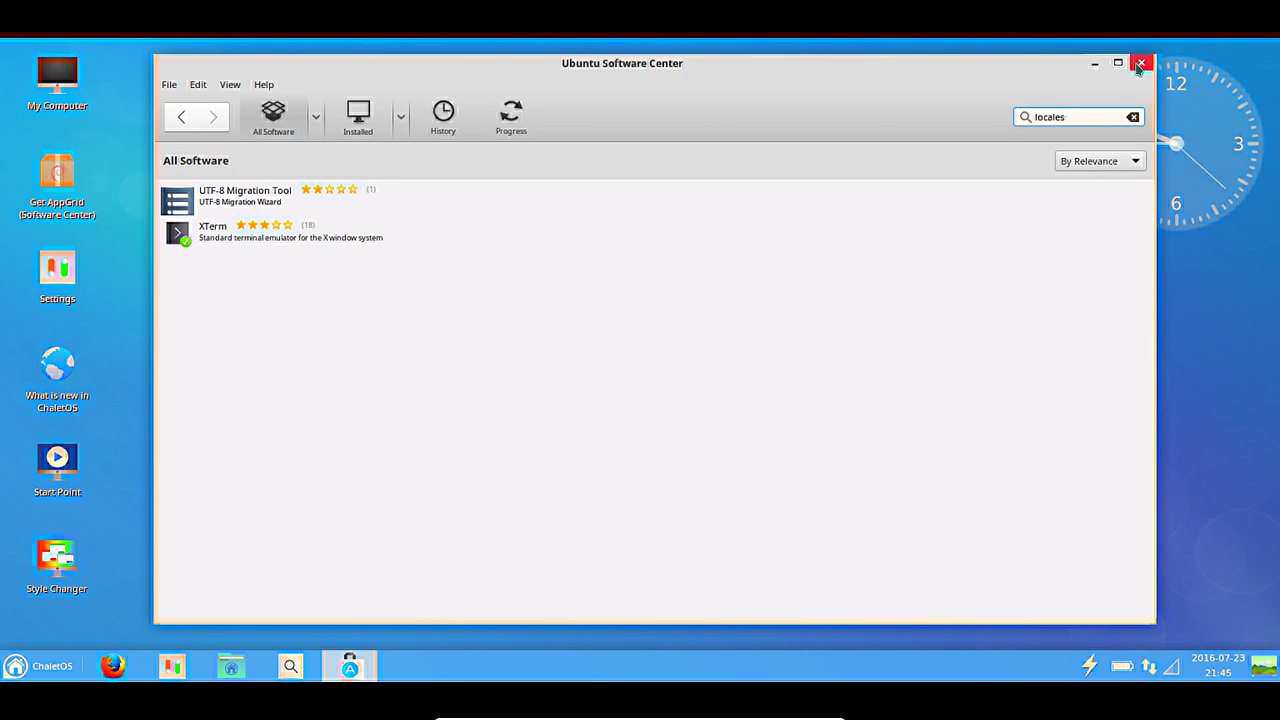
pyautogui.click(1140, 64)
# Launch Terminal Emulator from the Accessories category of the ChaletOS menu.
pyautogui.click(32, 666)
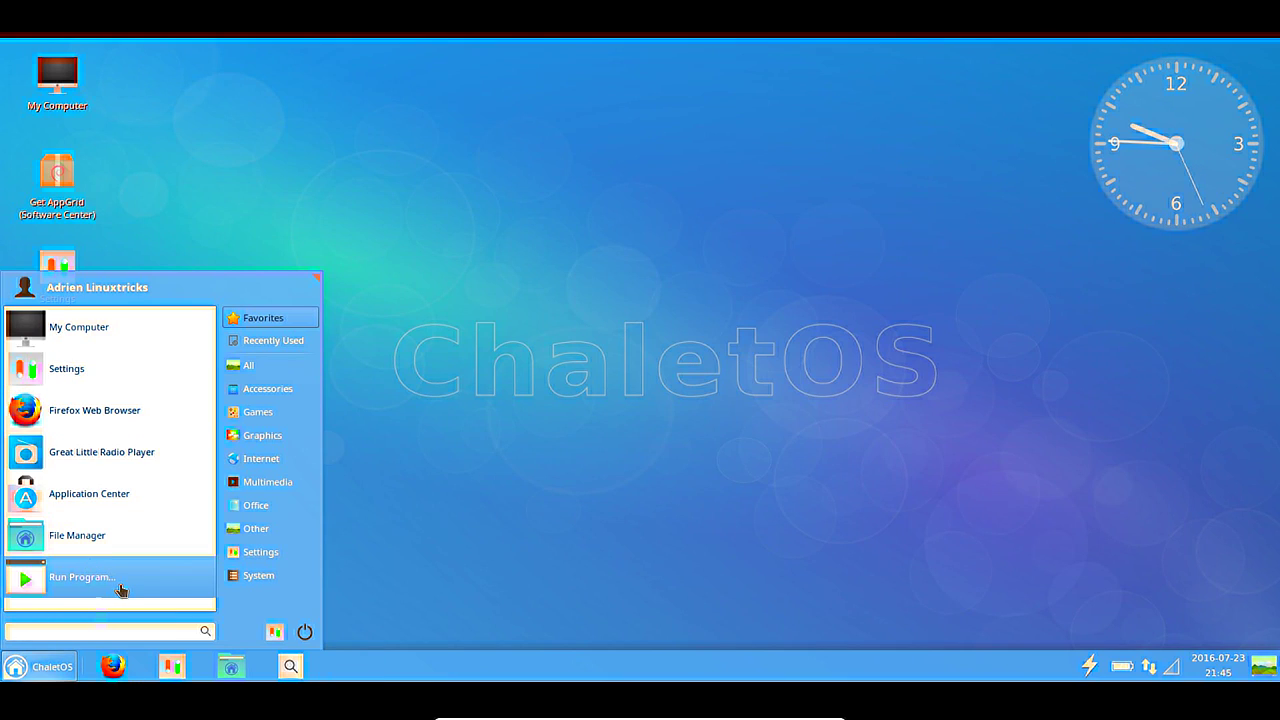
pyautogui.moveTo(262, 560)
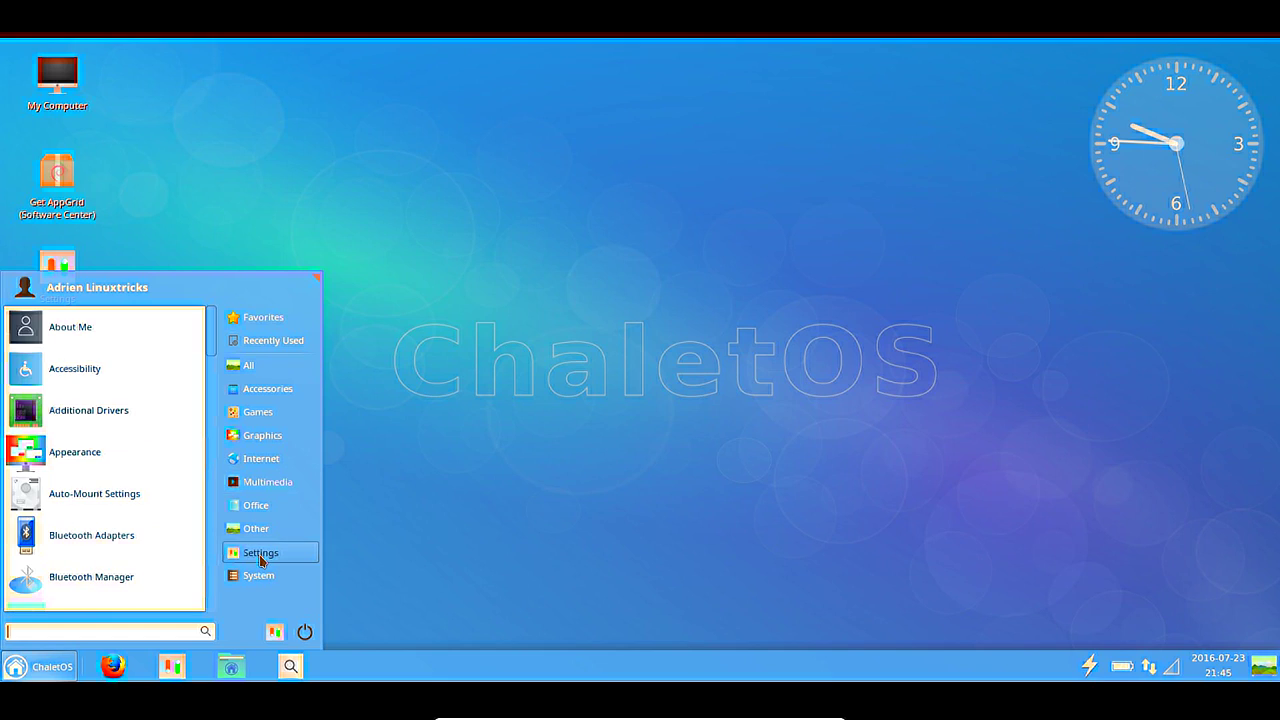
pyautogui.scroll(-10, 120, 514)
pyautogui.click(250, 366)
pyautogui.click(250, 389)
pyautogui.scroll(-10, 112, 515)
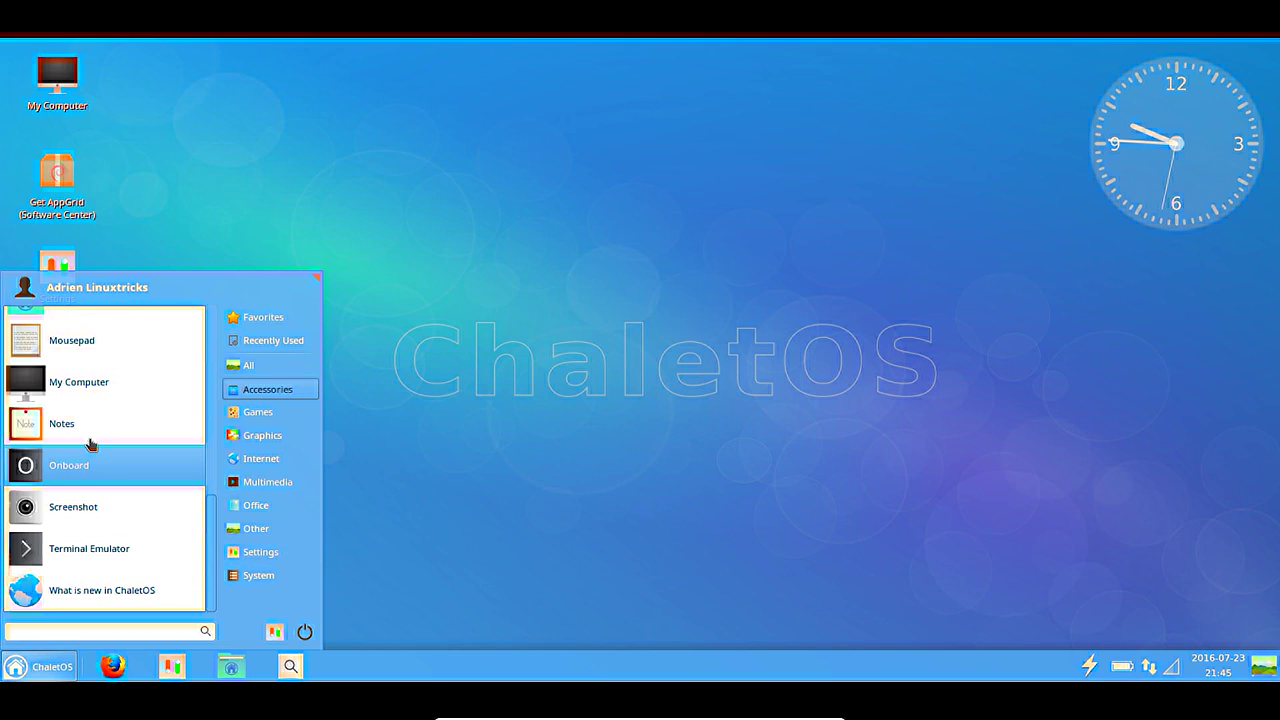
pyautogui.click(110, 548)
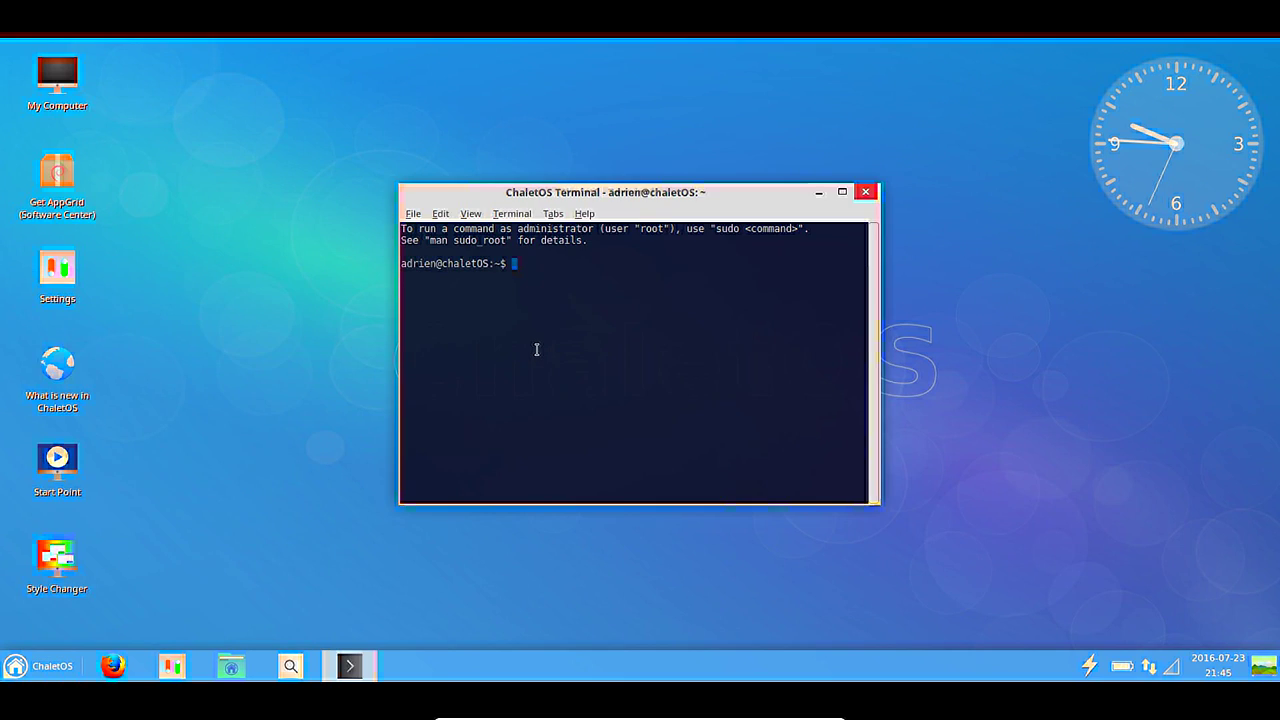
# Run sudo apt-get install locales-fr with the sudo password; the package isn't found.
pyautogui.write('sudo aptr')
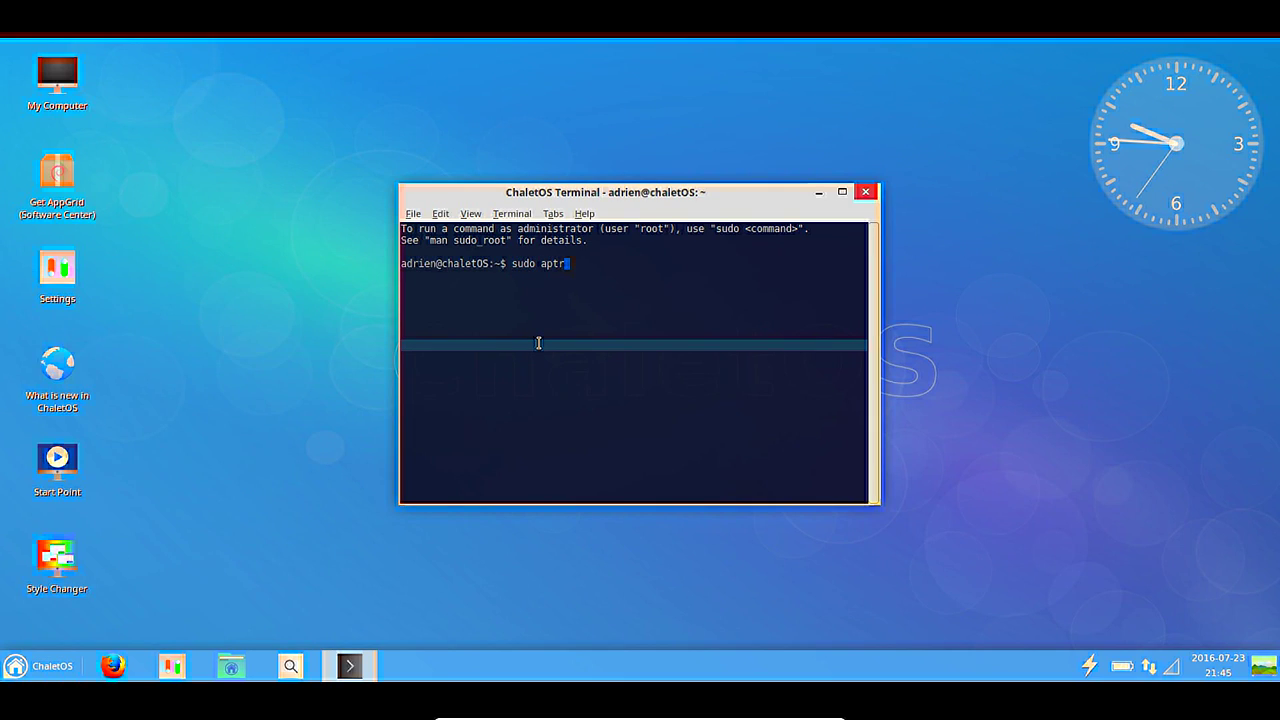
pyautogui.press('BackSpace')
pyautogui.write('-gt')
pyautogui.write('e install locales')
pyautogui.write('-fre')
pyautogui.press('Return')
pyautogui.hotkey('ctrl', 'c')
pyautogui.press('Up')
pyautogui.press('BackSpace')
pyautogui.press('Return')
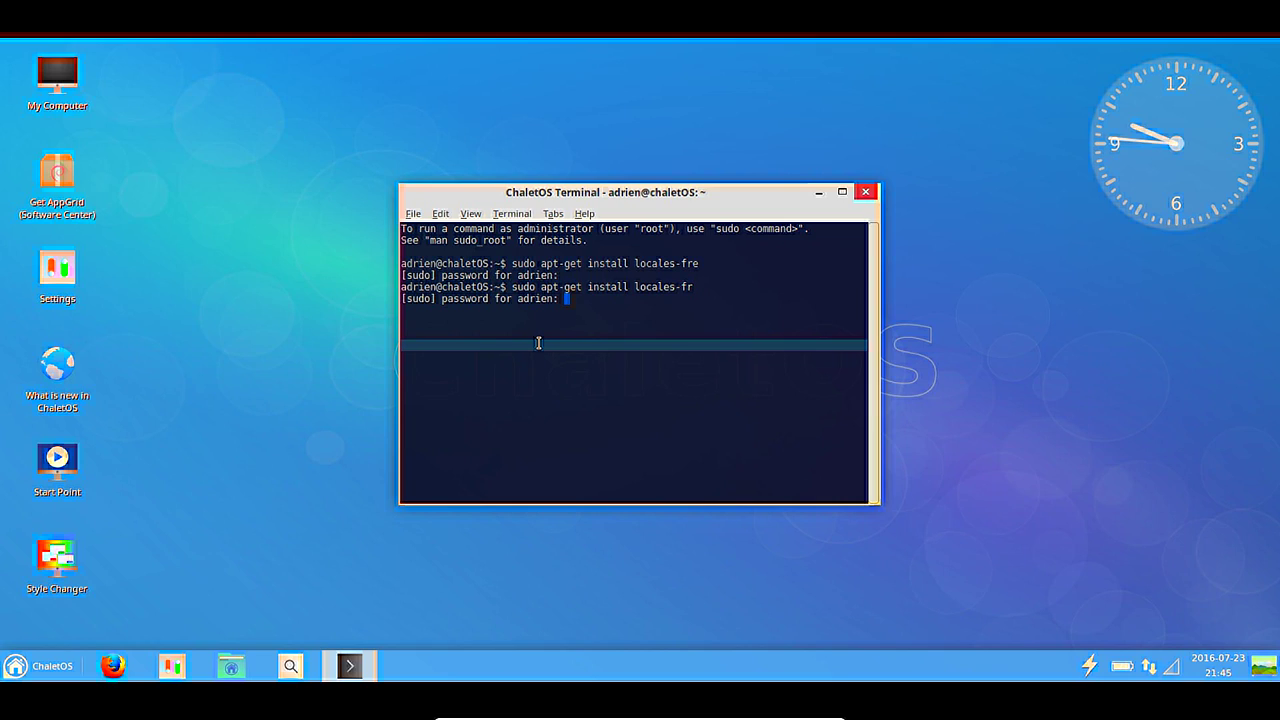
pyautogui.press('Return')
# Retry with sudo apt-get install locale-fr, which also fails, and start typing sudo apt-get update.
pyautogui.press('Up')
pyautogui.press('Left')
pyautogui.press('Left')
pyautogui.press('Left')
pyautogui.press('Left')
pyautogui.press('Left')
pyautogui.press('Left')
pyautogui.press('Right')
pyautogui.press('Right')
pyautogui.press('Delete')
pyautogui.press('Return')
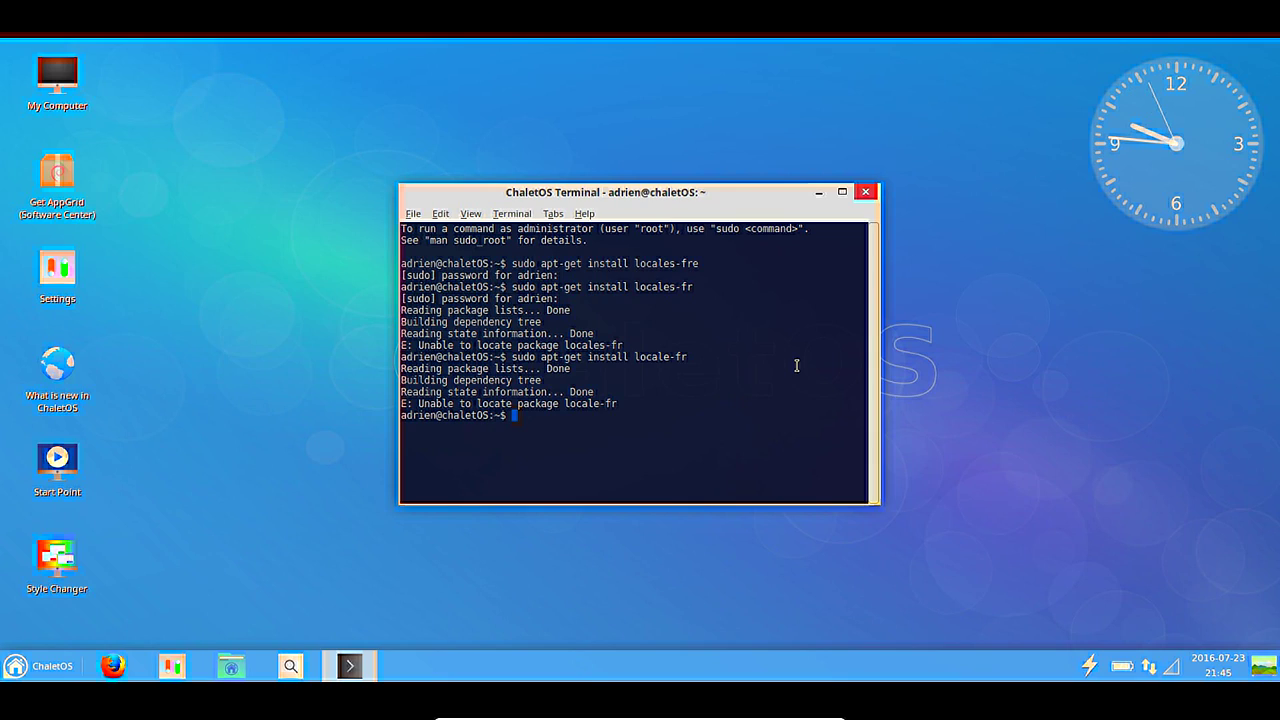
pyautogui.write('sudo apt-get update')
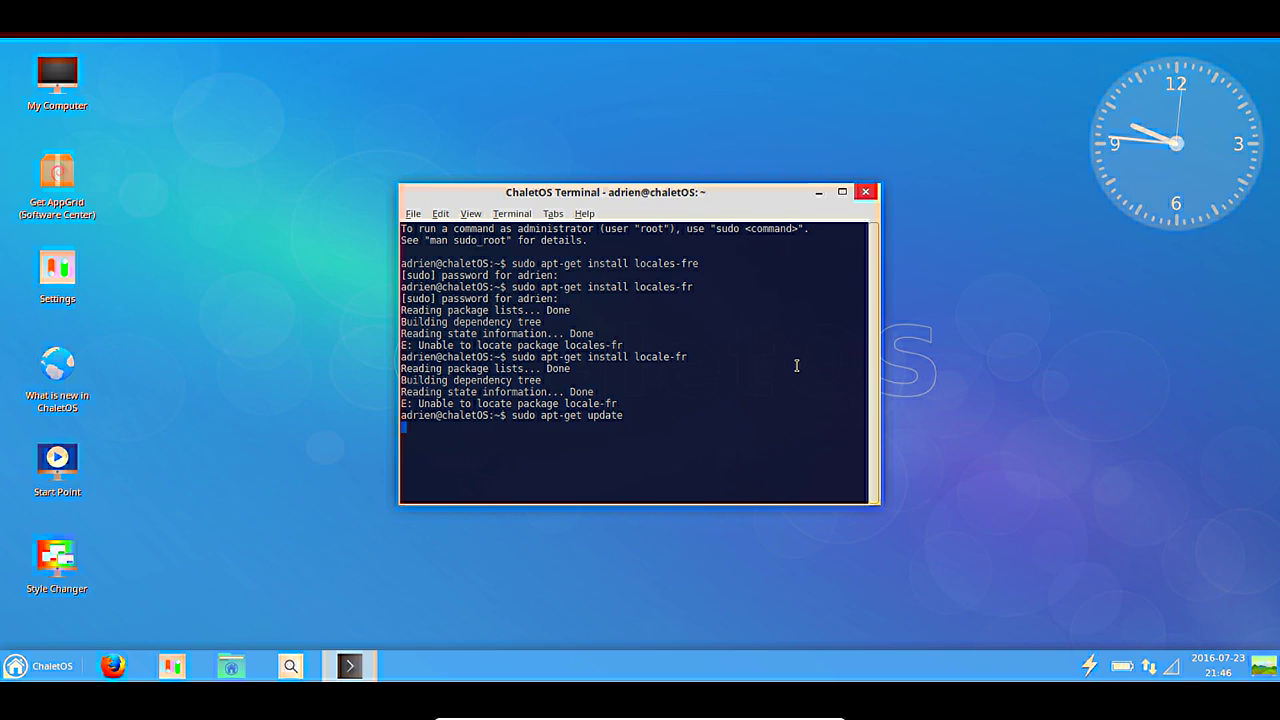
# Refresh the package lists with apt-get update, then retry sudo apt-get install locale-fr.
pyautogui.press('Return')
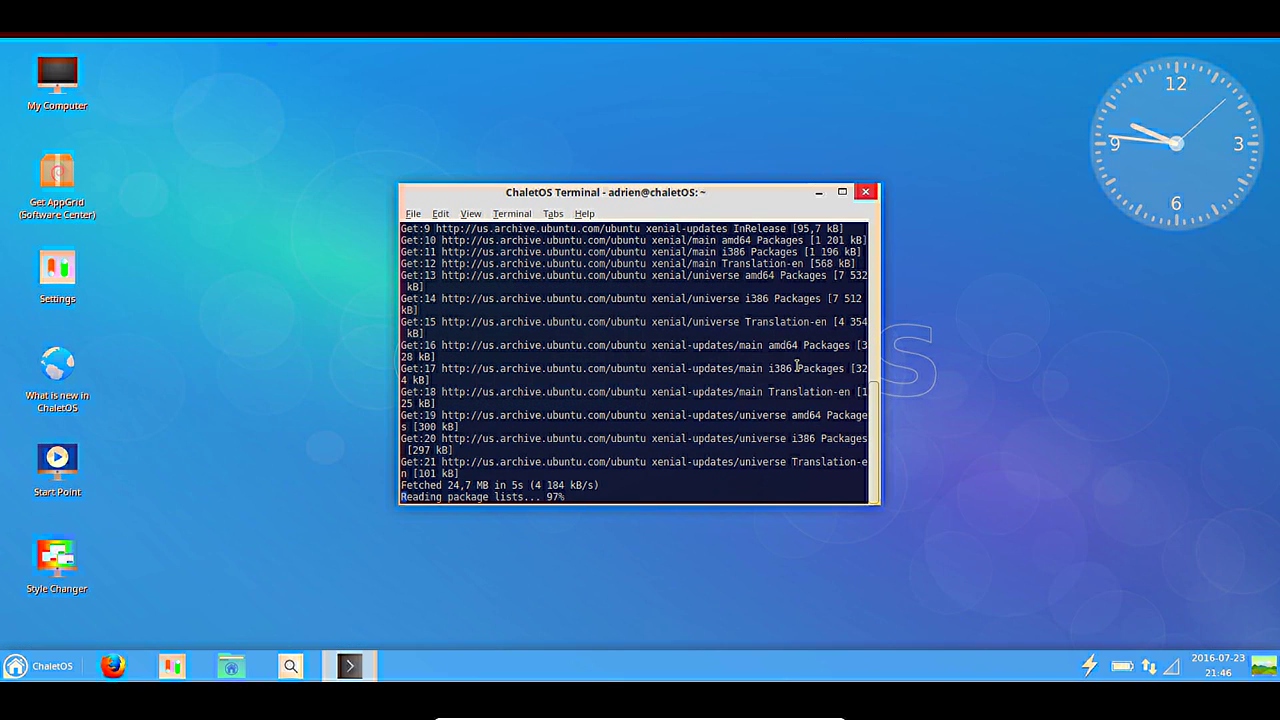
pyautogui.press('Up')
pyautogui.press('BackSpace')
pyautogui.press('BackSpace')
pyautogui.press('BackSpace')
pyautogui.press('BackSpace')
pyautogui.press('BackSpace')
pyautogui.press('BackSpace')
pyautogui.write('install locale-fr')
pyautogui.press('Return')
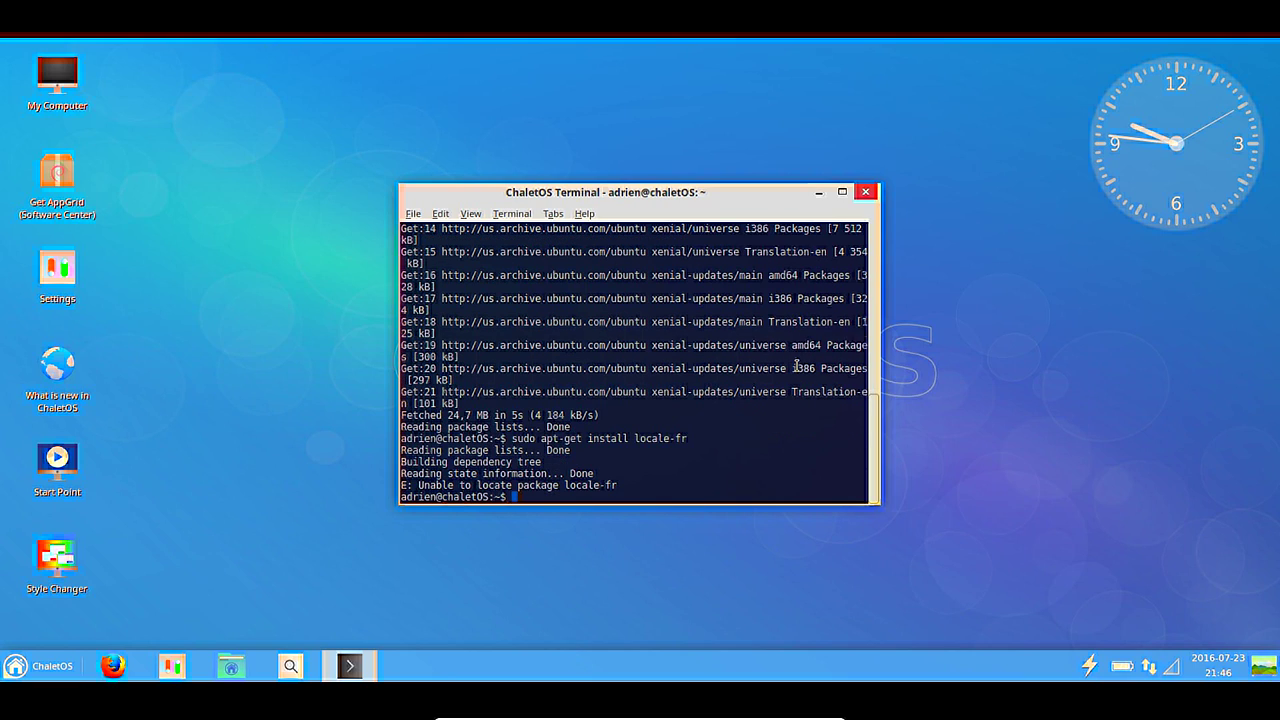
# Retry the install as sudo apt-get install locales-fr, which still cannot be located.
pyautogui.press('Up')
pyautogui.press('Left')
pyautogui.press('Left')
pyautogui.press('Left')
pyautogui.press('Left')
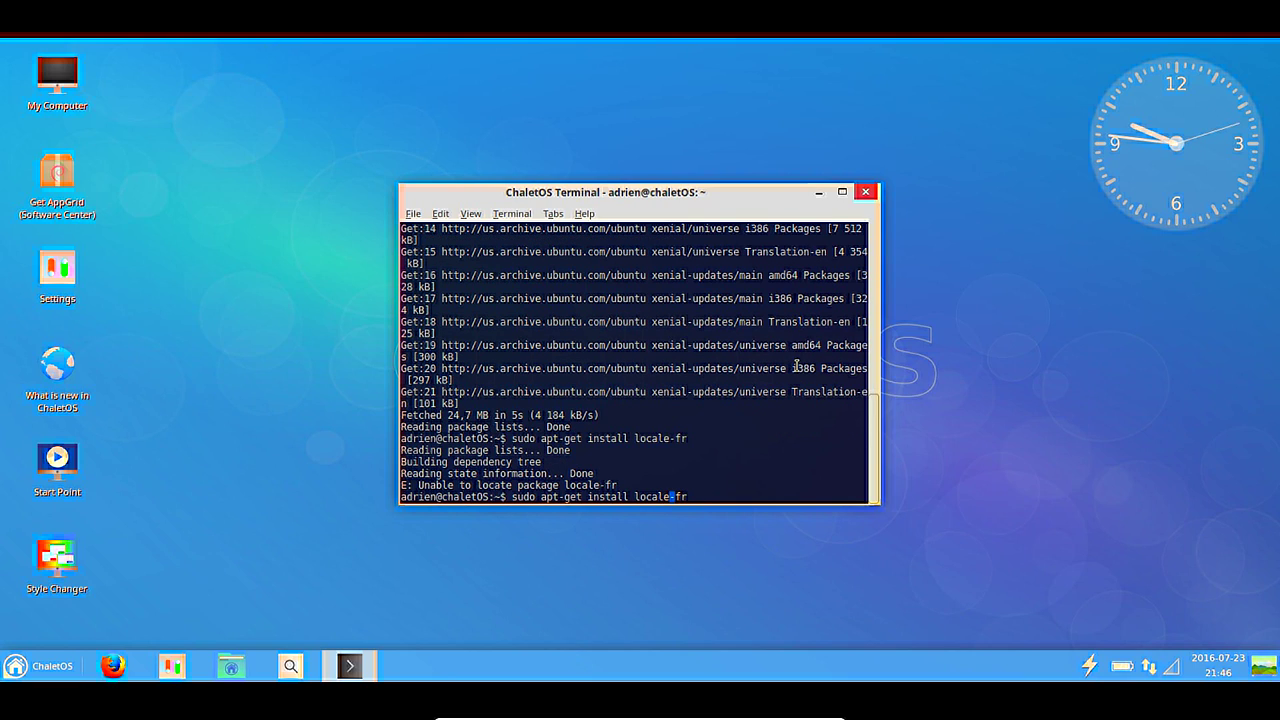
pyautogui.write('s')
pyautogui.press('Return')
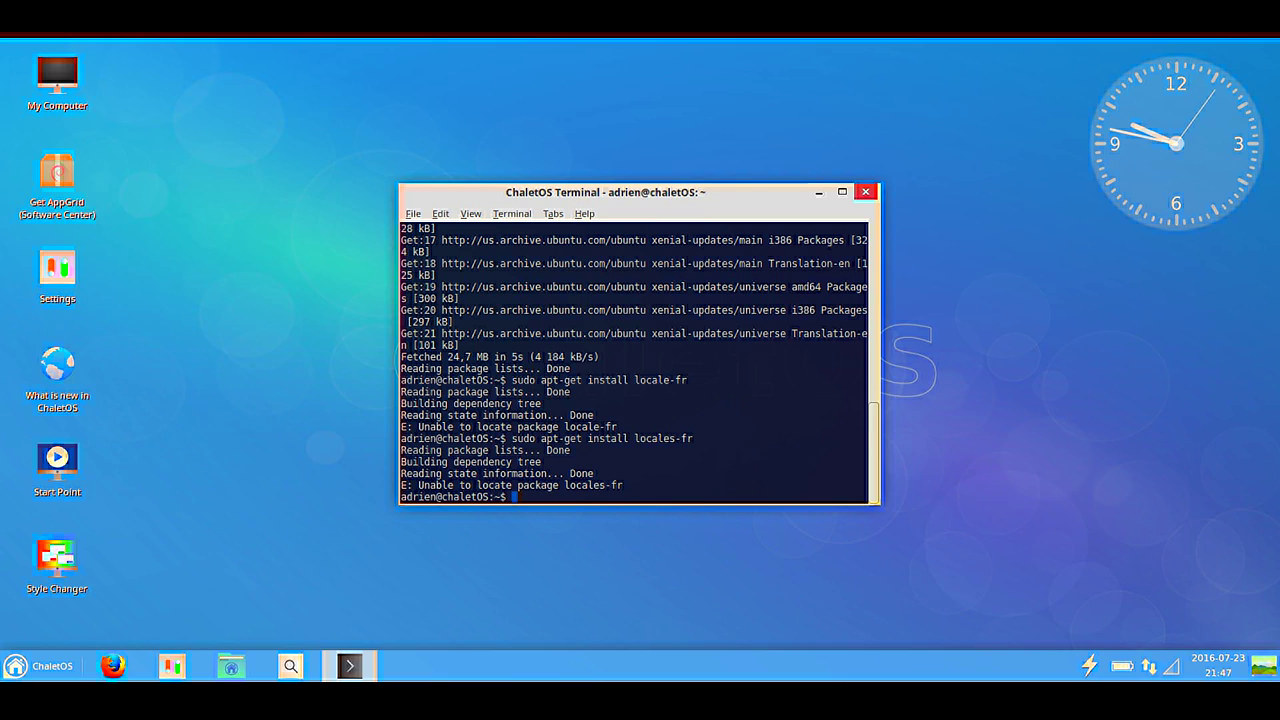
# Launch Language Support from the start menu search and close the terminal window.
pyautogui.click(36, 665)
pyautogui.write('loca')
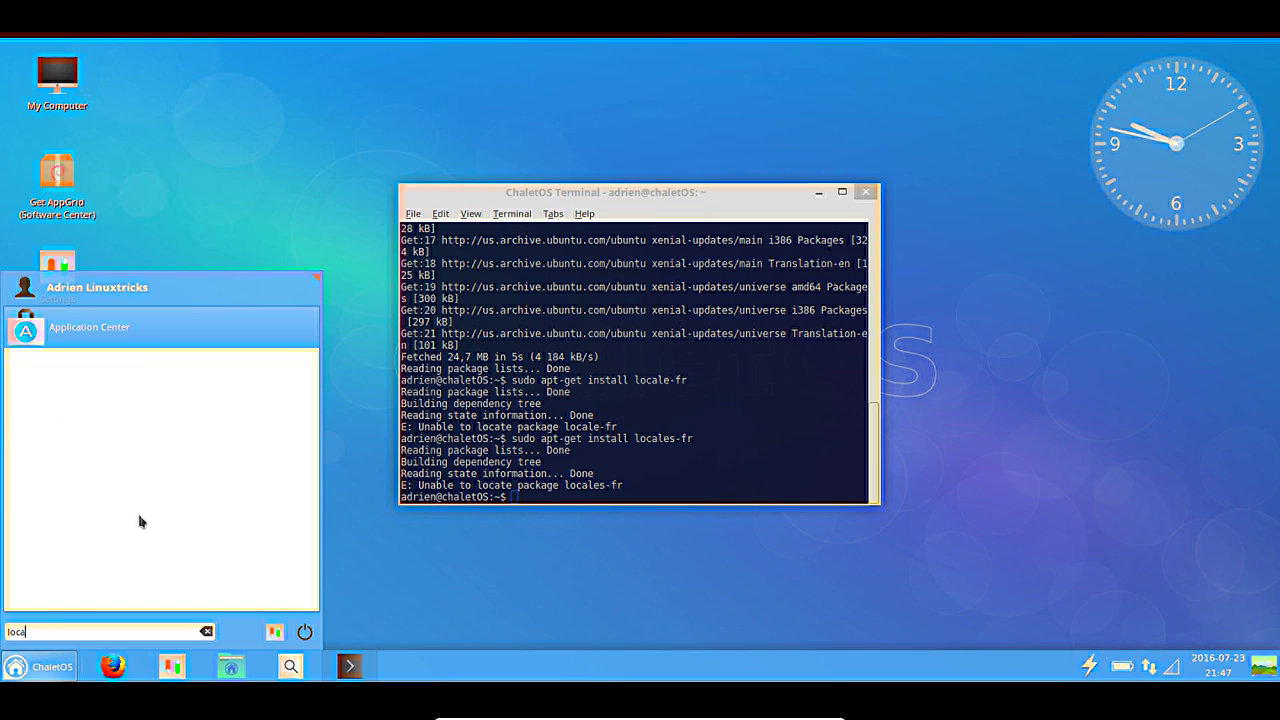
pyautogui.press('BackSpace')
pyautogui.press('BackSpace')
pyautogui.press('BackSpace')
pyautogui.press('BackSpace')
pyautogui.write('l')
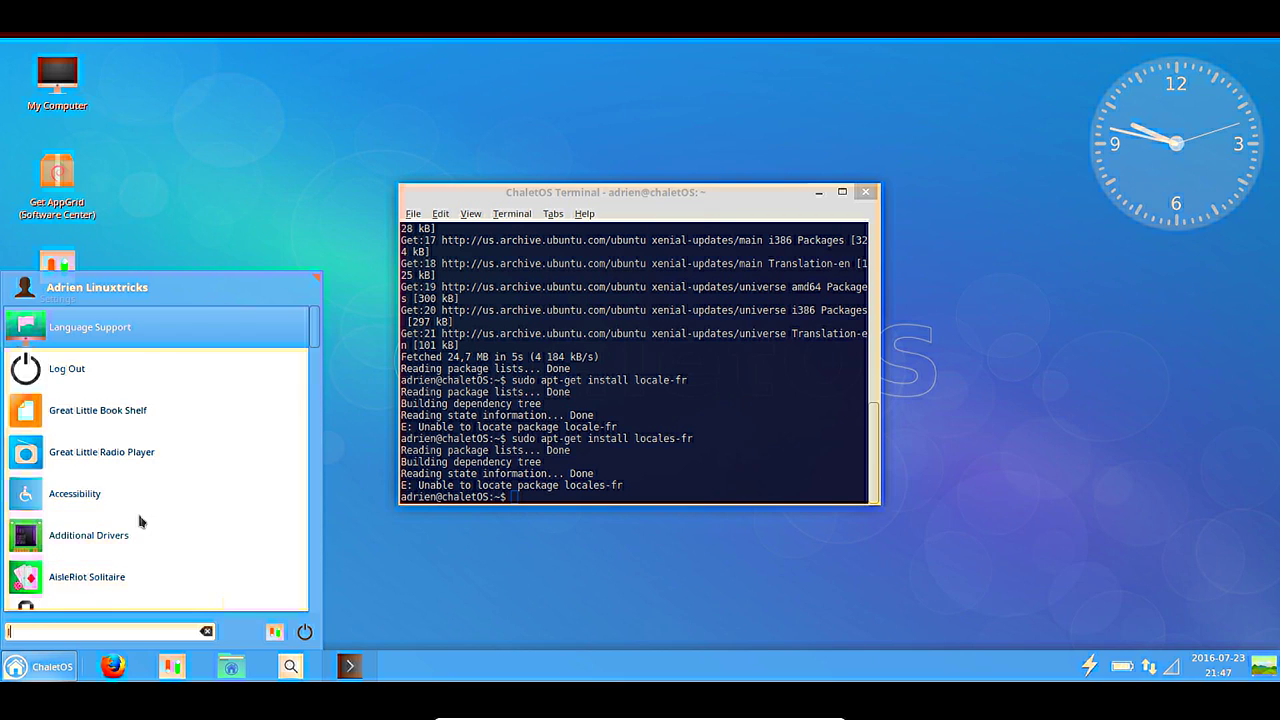
pyautogui.write('ang')
pyautogui.click(162, 329)
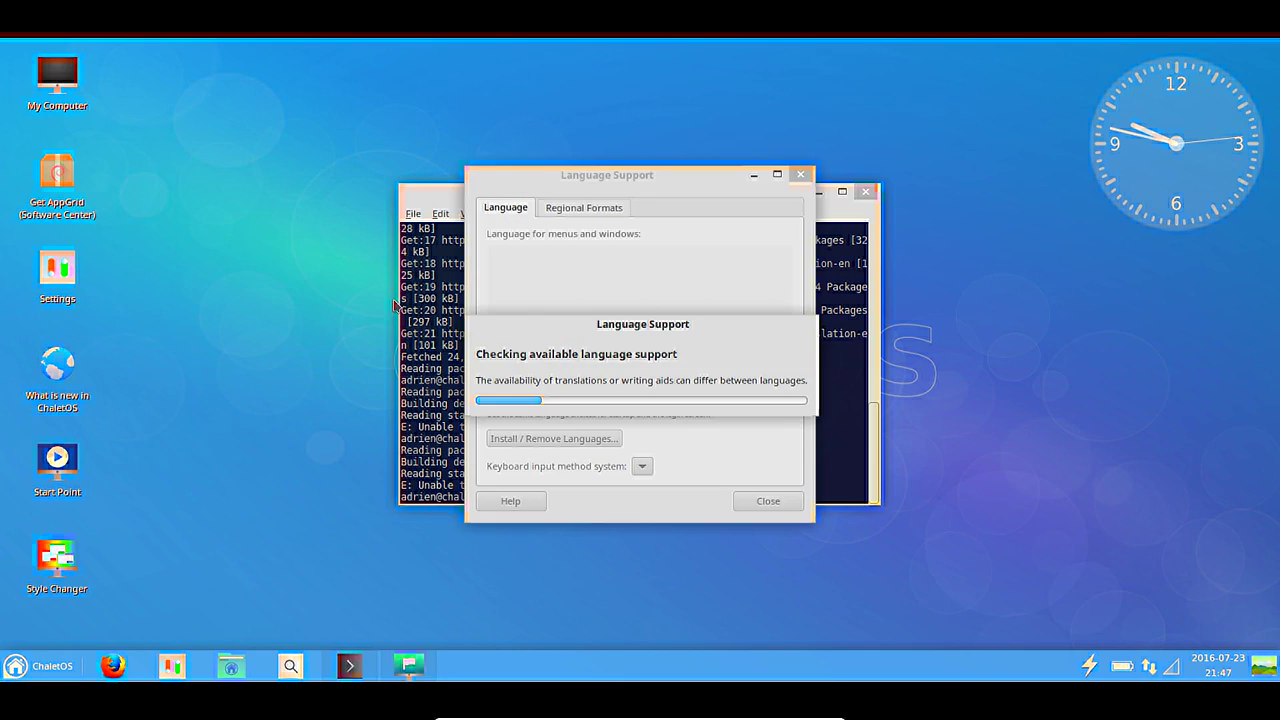
pyautogui.click(862, 195)
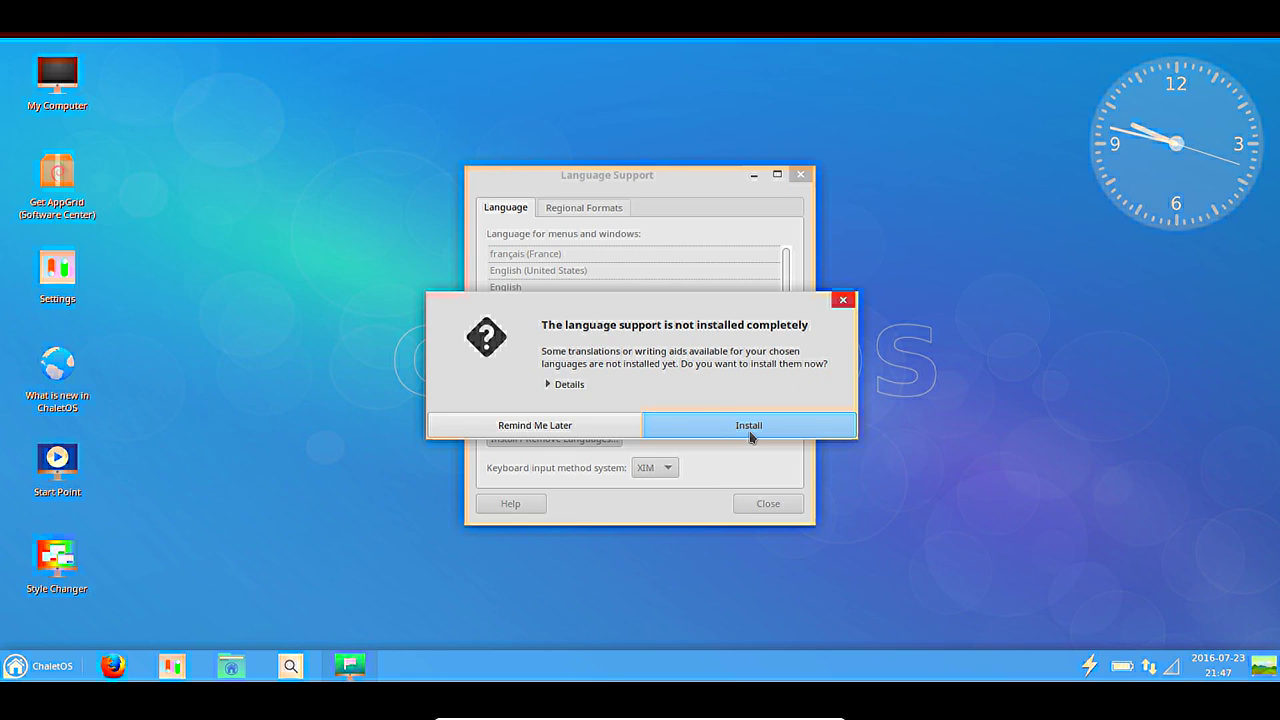
# Install the missing French language packs, authorizing with the account password.
pyautogui.click(570, 388)
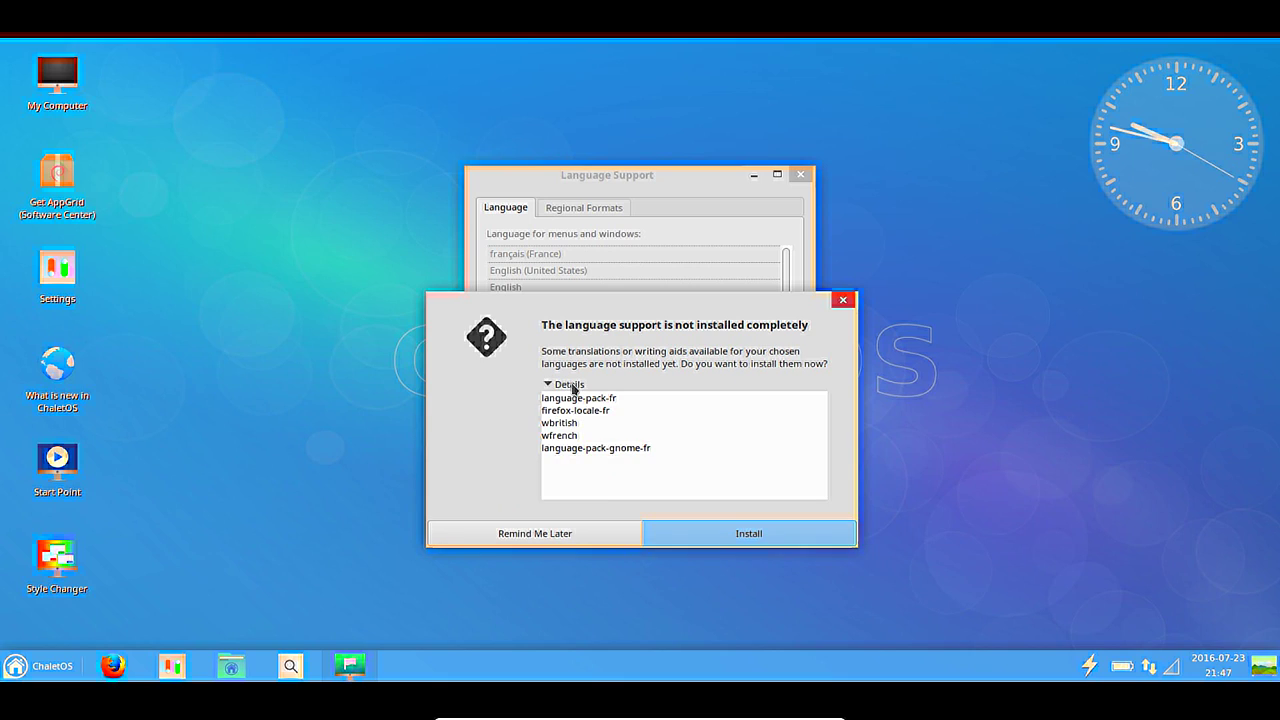
pyautogui.click(731, 538)
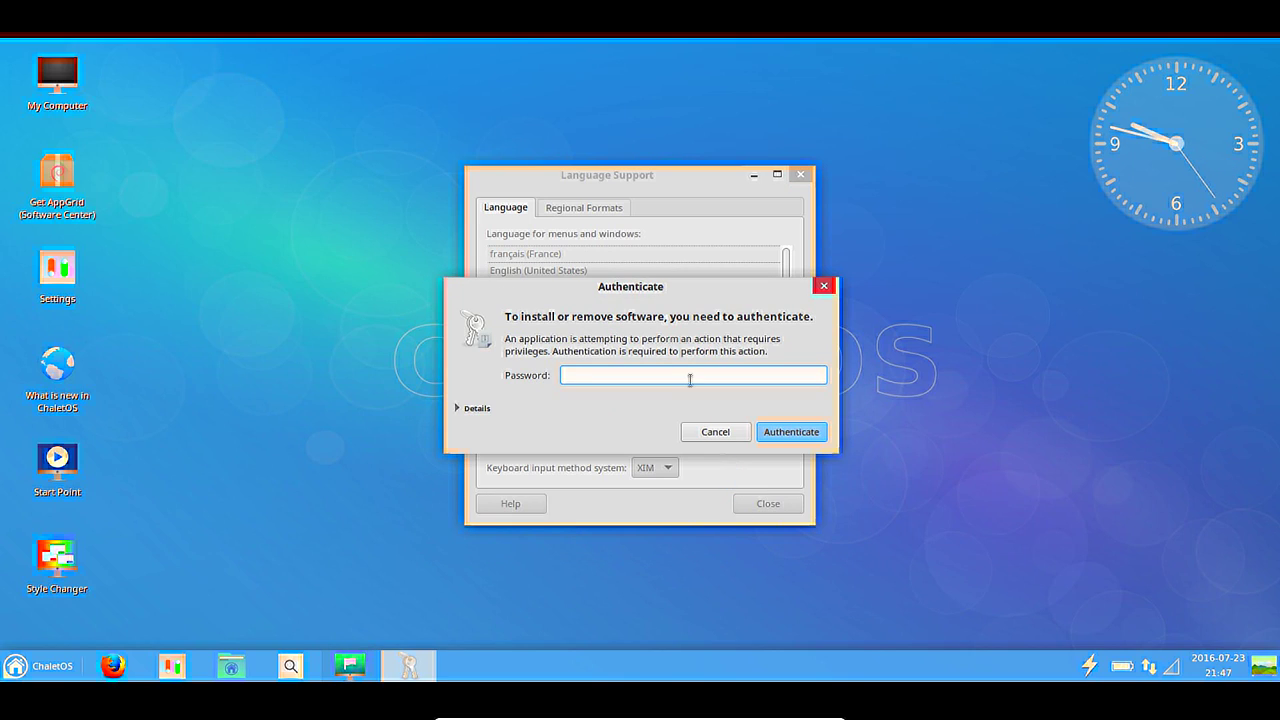
pyautogui.press('Return')
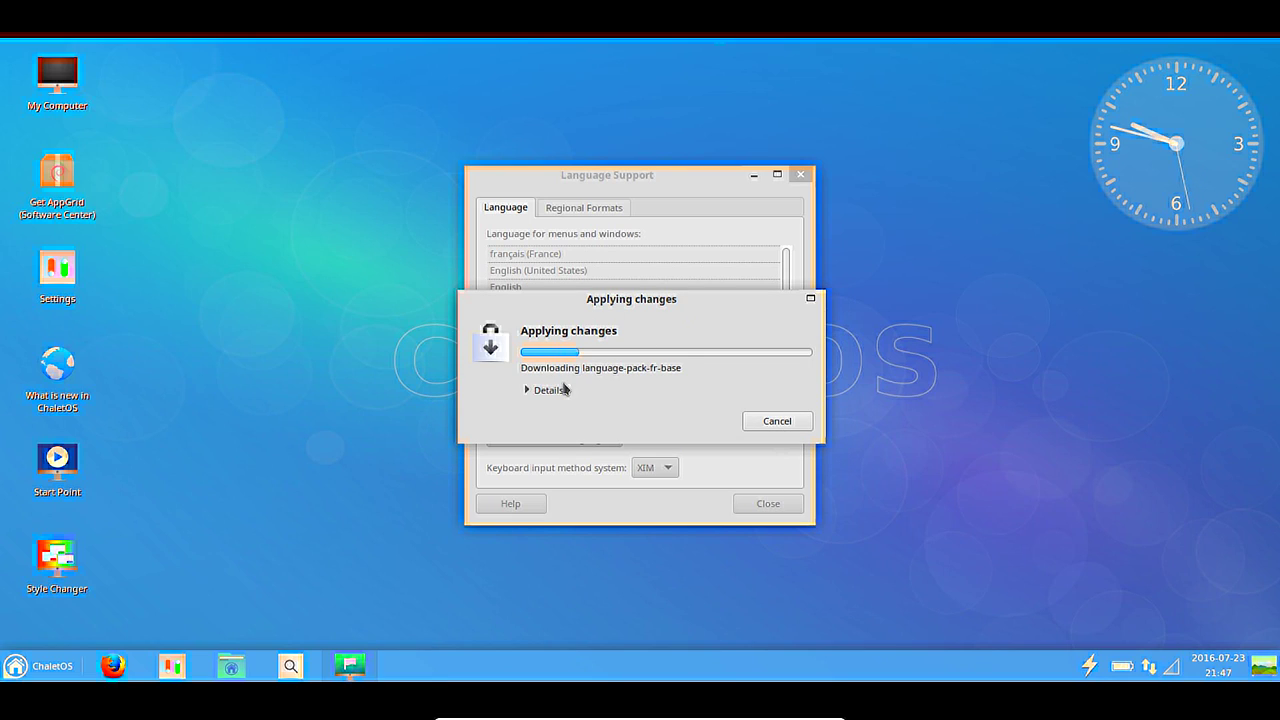
pyautogui.click(555, 390)
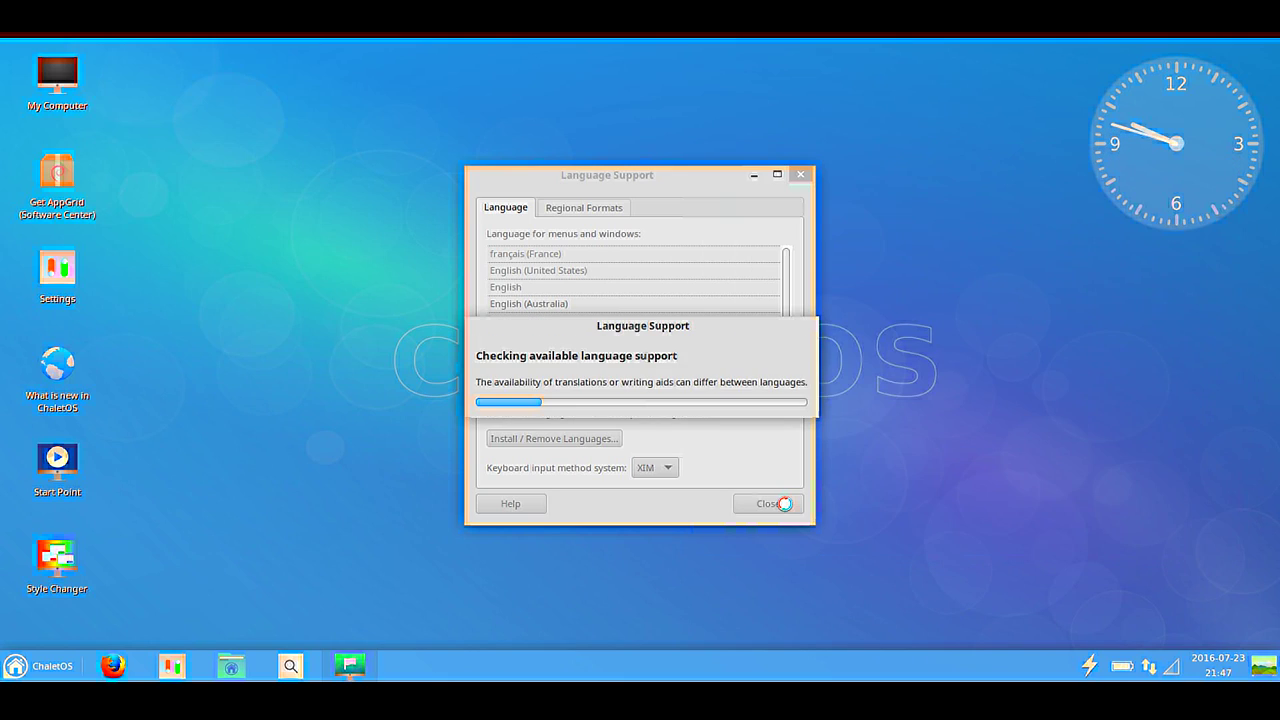
# Log out of ChaletOS from the application menu and log back in to the French session.
pyautogui.click(30, 666)
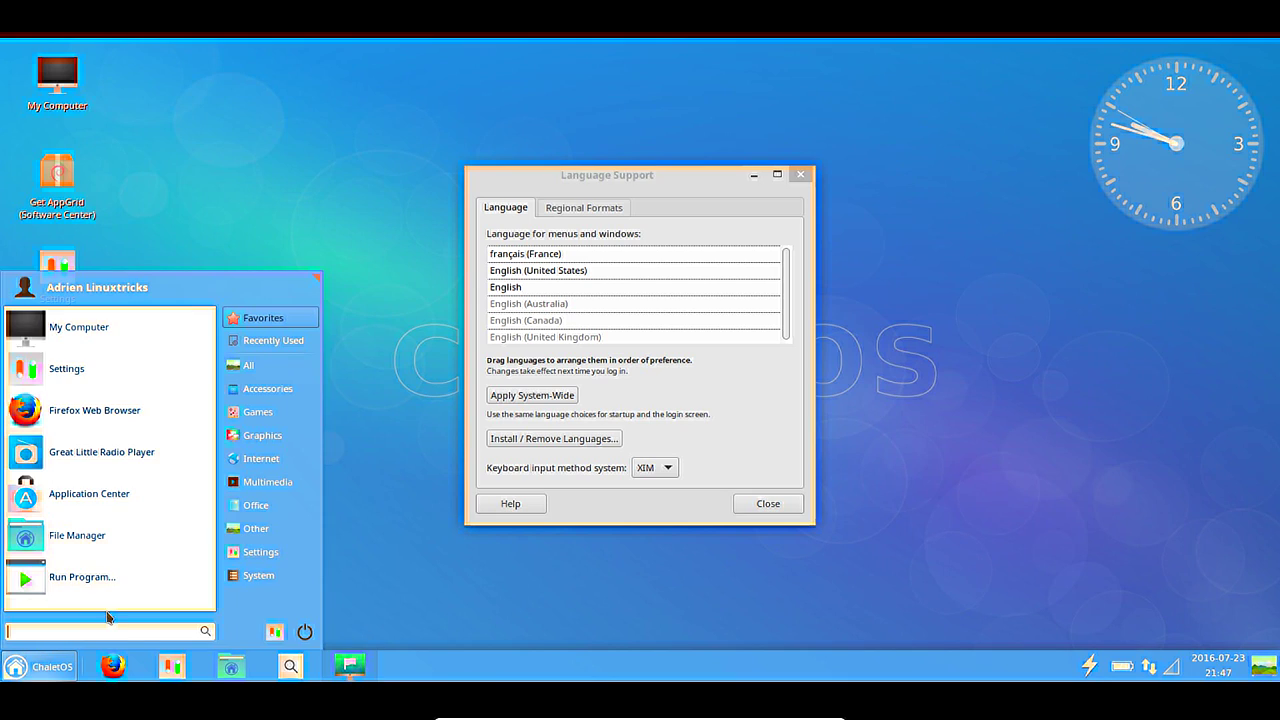
pyautogui.click(301, 635)
pyautogui.click(563, 318)
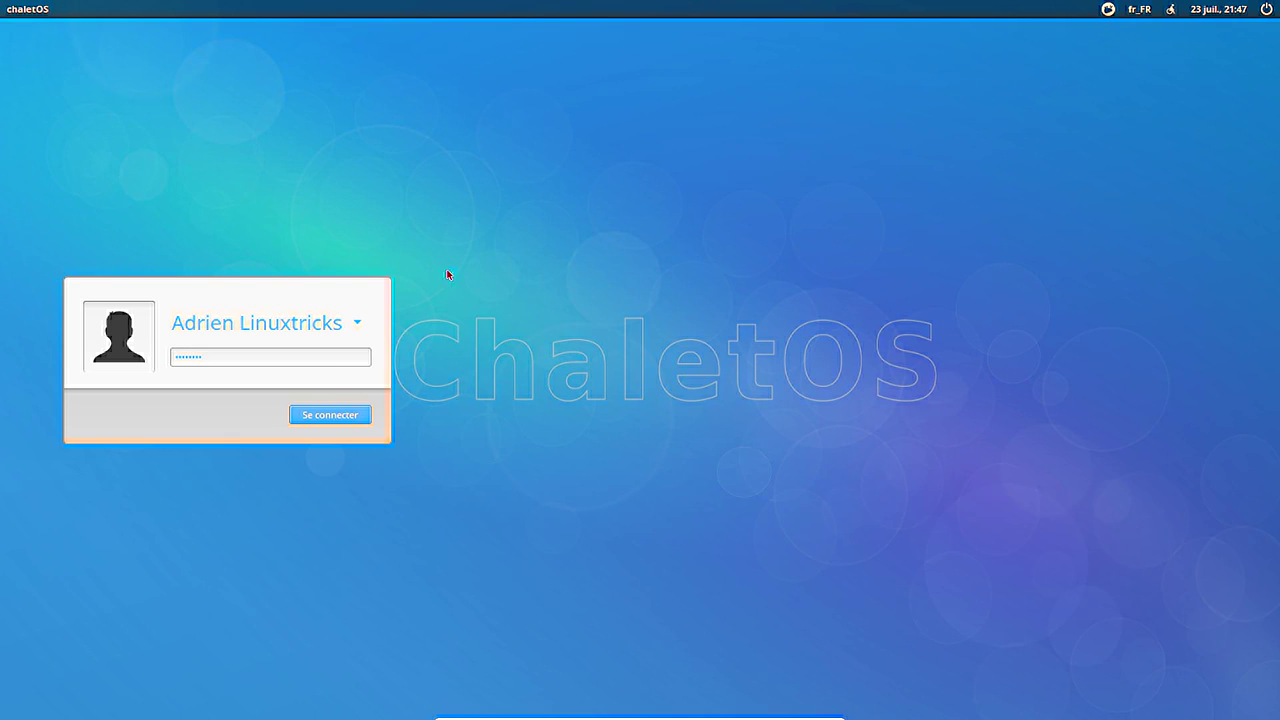
pyautogui.press('Return')
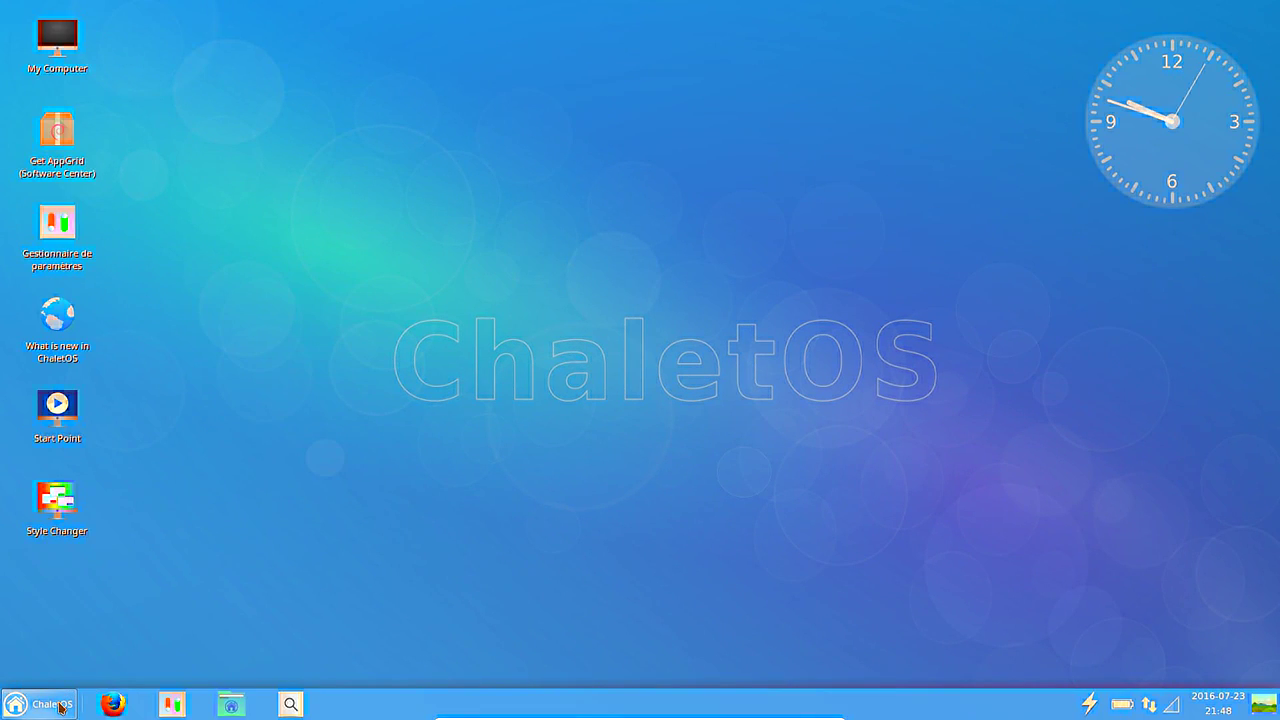
pyautogui.click(230, 705)
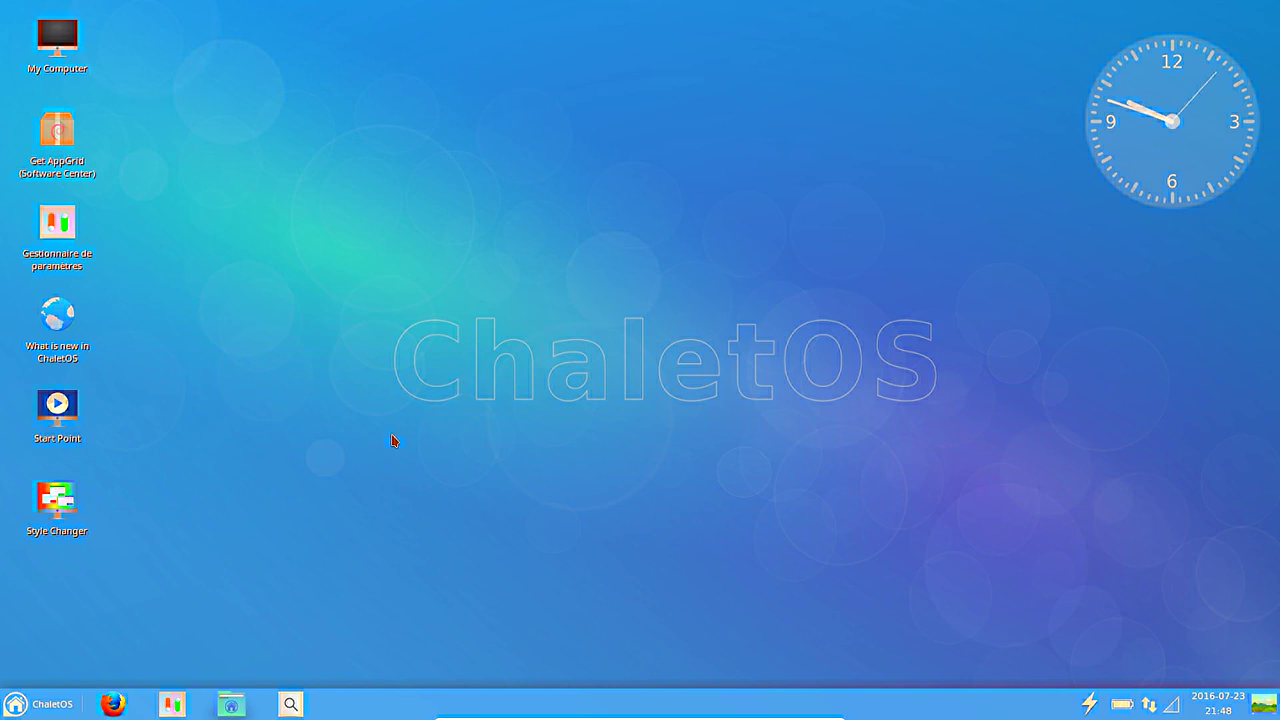
pyautogui.moveTo(268, 6); pyautogui.dragTo(643, 155)
pyautogui.click(372, 177)
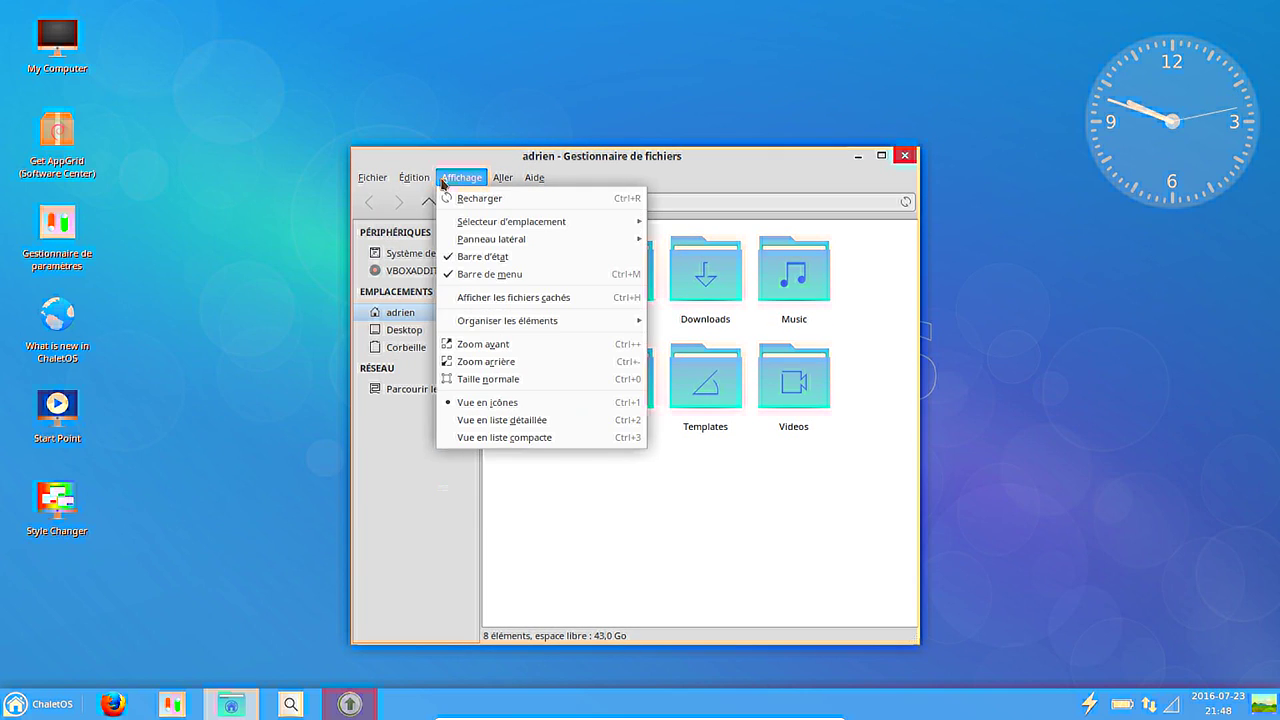
pyautogui.click(520, 325)
pyautogui.click(350, 705)
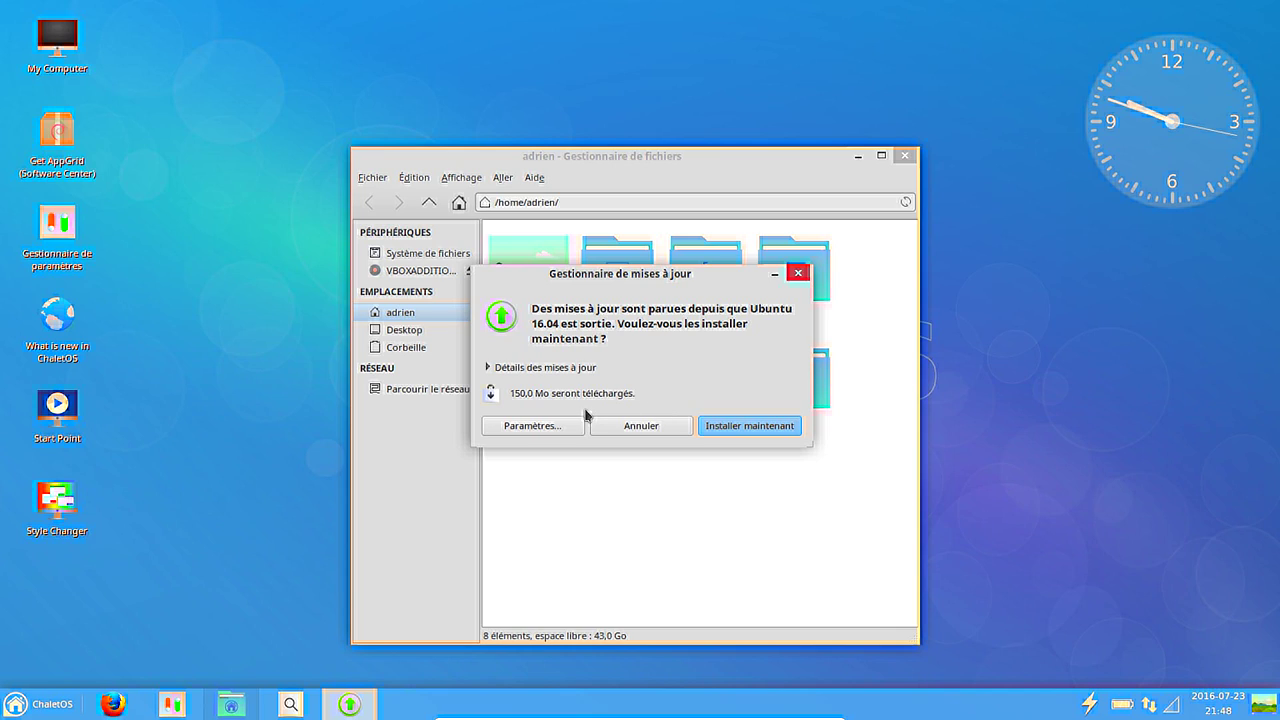
pyautogui.click(573, 367)
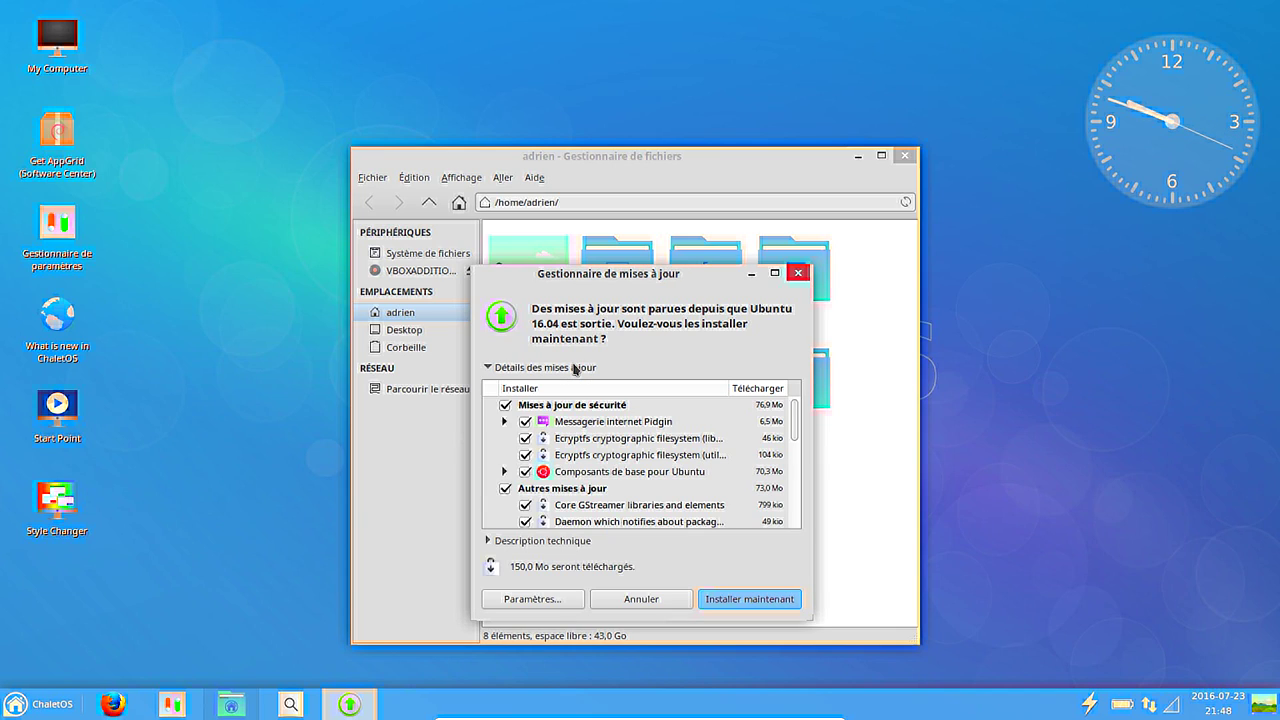
pyautogui.click(574, 367)
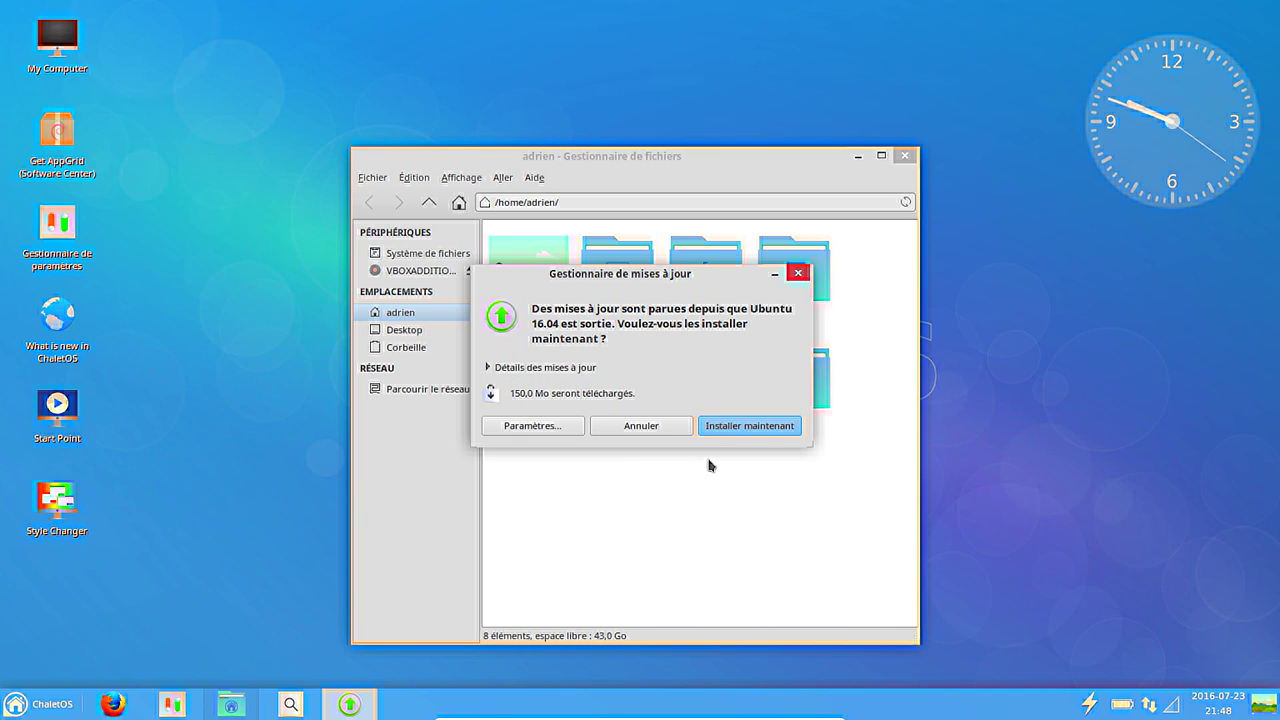
pyautogui.click(773, 273)
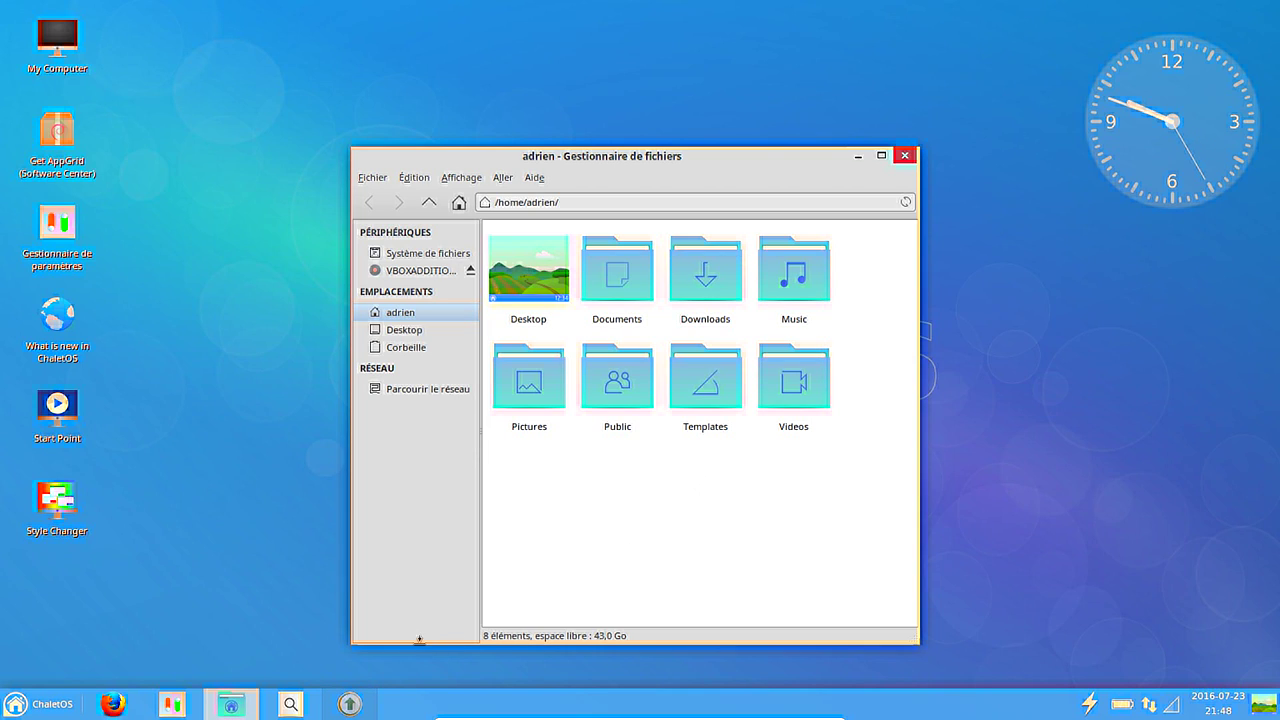
pyautogui.click(904, 157)
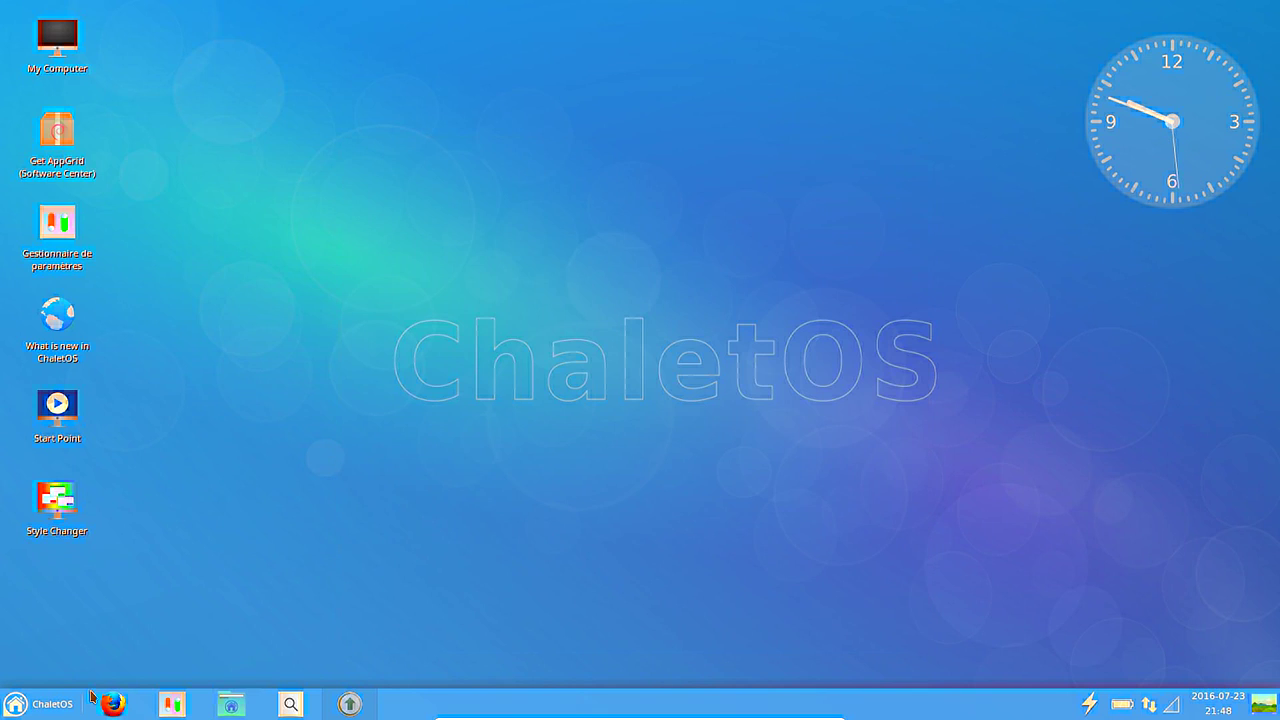
# Launch a terminal by searching 'term' in the application menu.
pyautogui.click(56, 708)
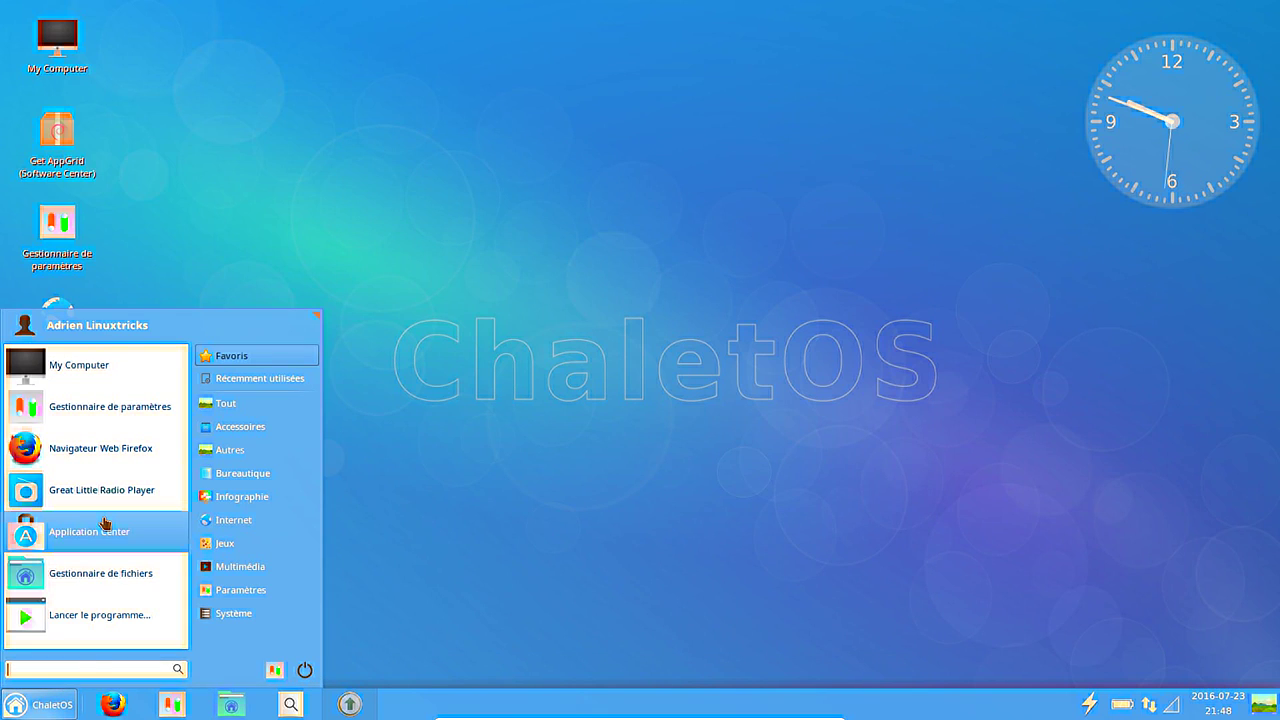
pyautogui.write('term')
pyautogui.press('Return')
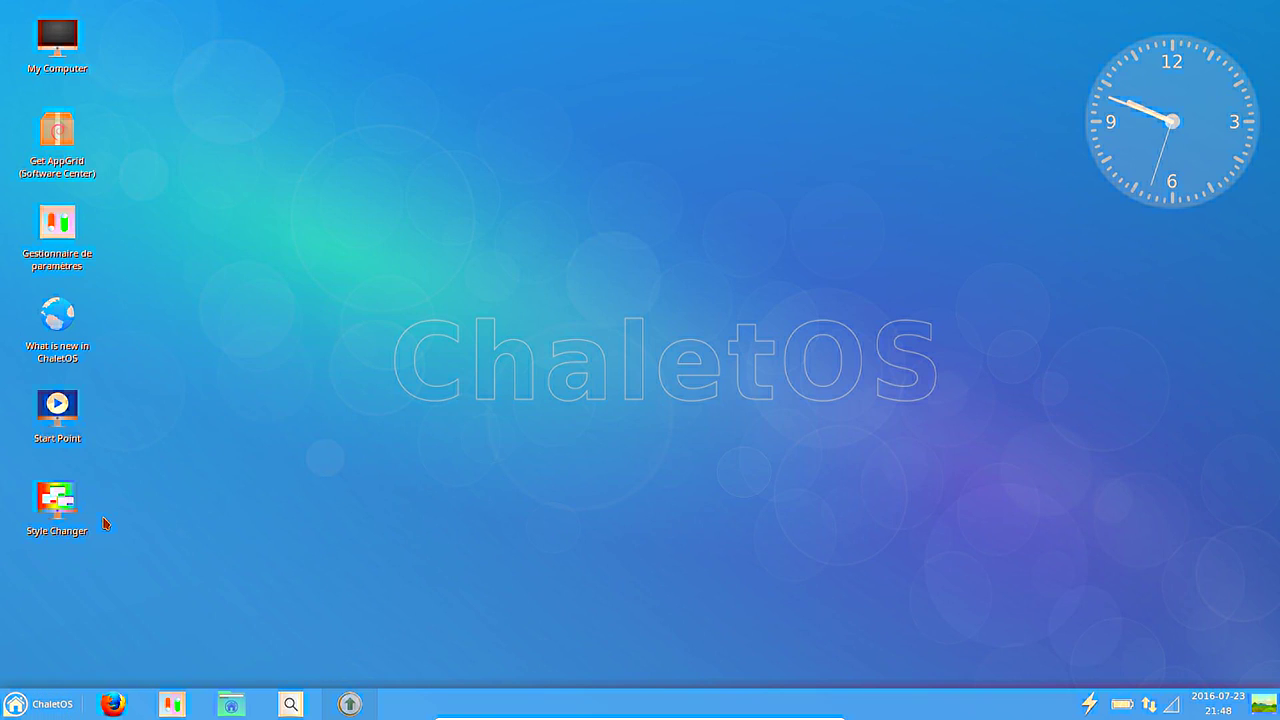
# Run xdg-user-dirs-gtk-update and accept renaming the standard folders to French names.
pyautogui.write('x')
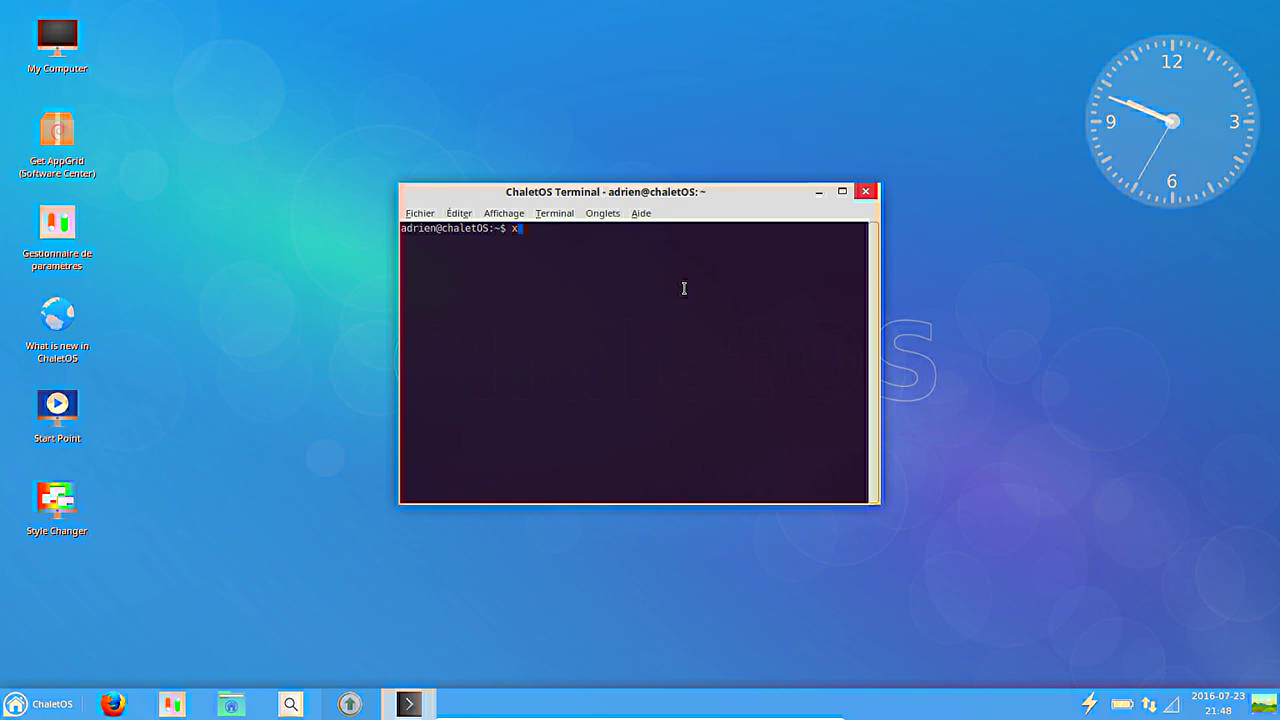
pyautogui.write('dg-')
pyautogui.press('Tab')
pyautogui.press('Tab')
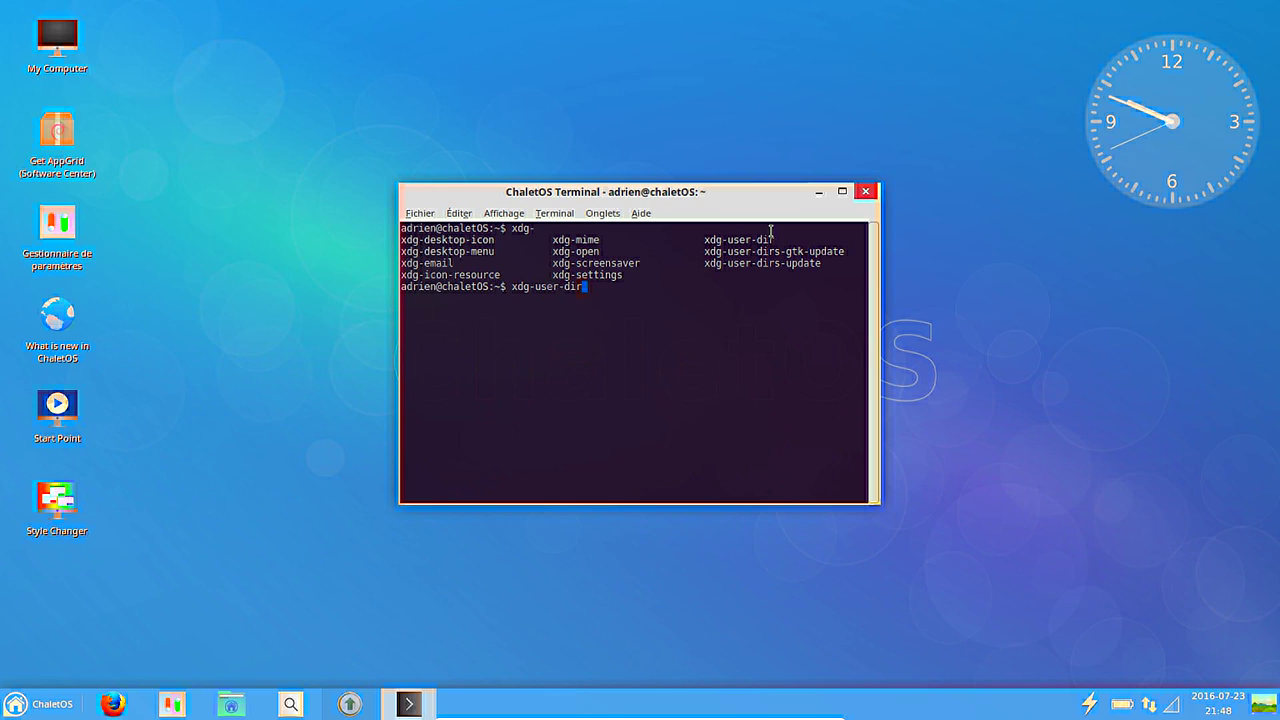
pyautogui.write('s-u')
pyautogui.press('Tab')
pyautogui.press('BackSpace')
pyautogui.press('BackSpace')
pyautogui.press('BackSpace')
pyautogui.press('BackSpace')
pyautogui.write('g')
pyautogui.press('Tab')
pyautogui.press('Return')
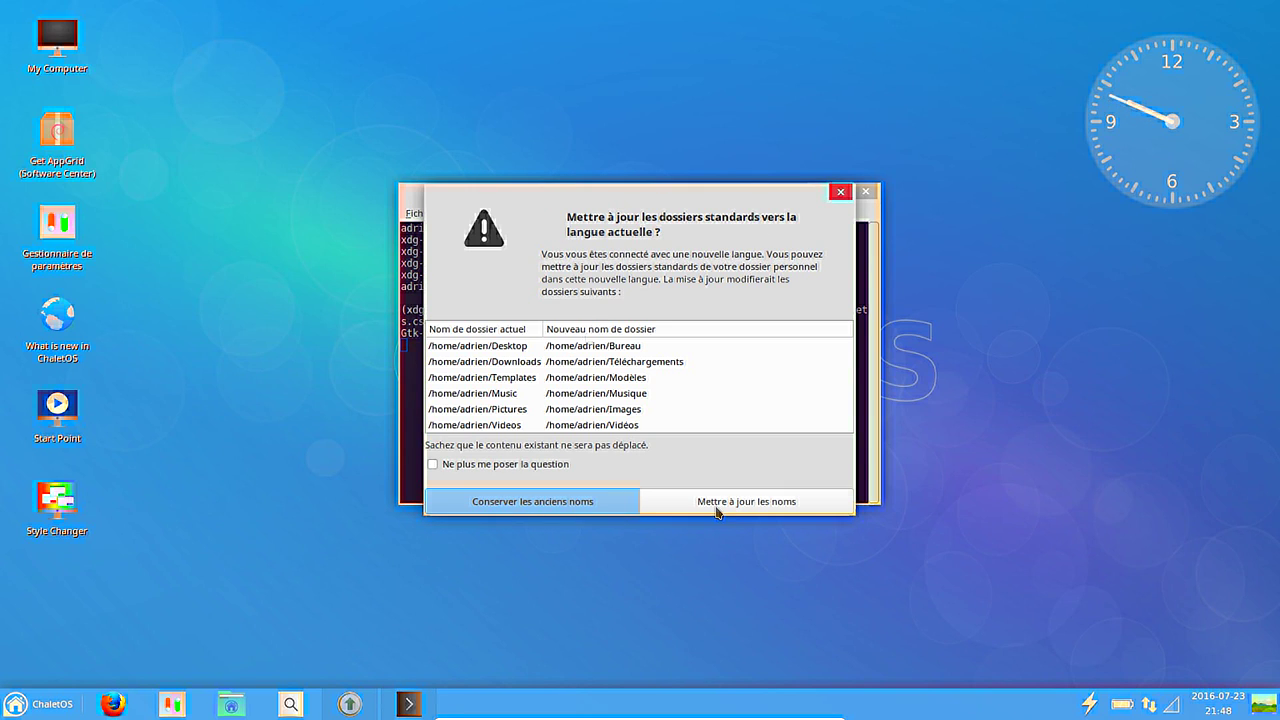
pyautogui.click(735, 505)
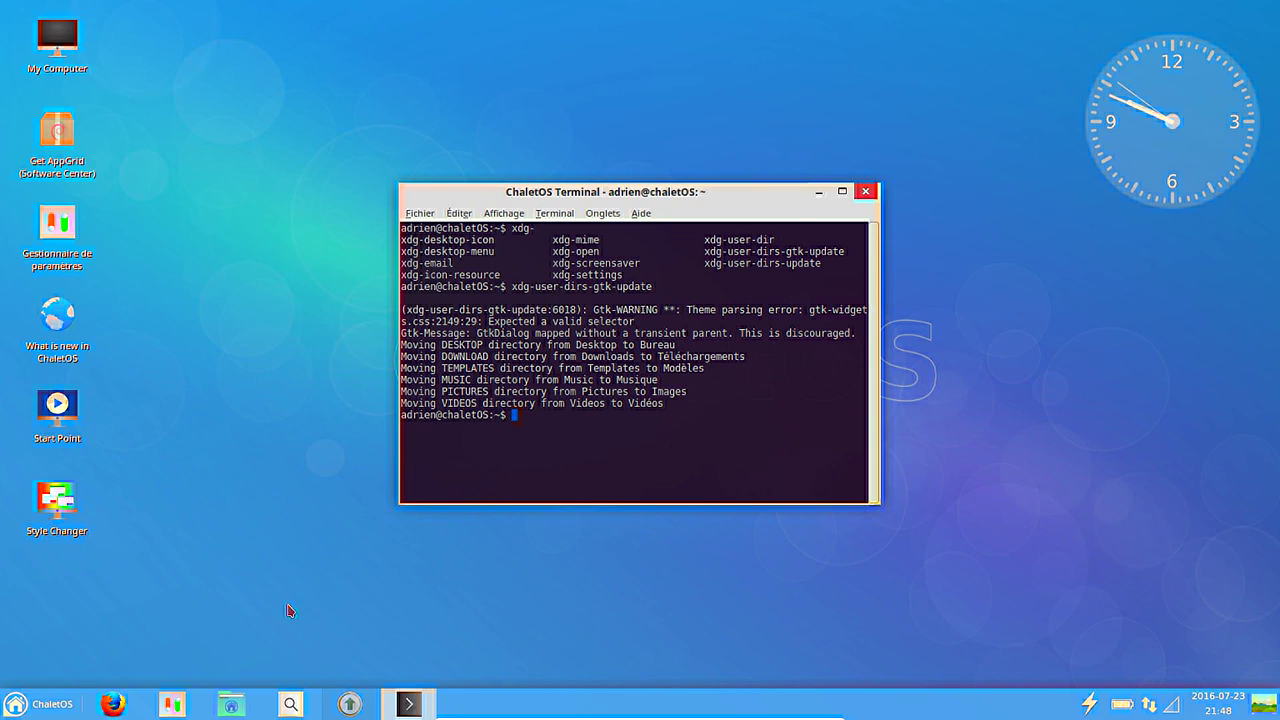
# In the home folder, delete the leftover English Pictures and Public folders.
pyautogui.click(231, 704)
pyautogui.moveTo(377, 219); pyautogui.dragTo(635, 169)
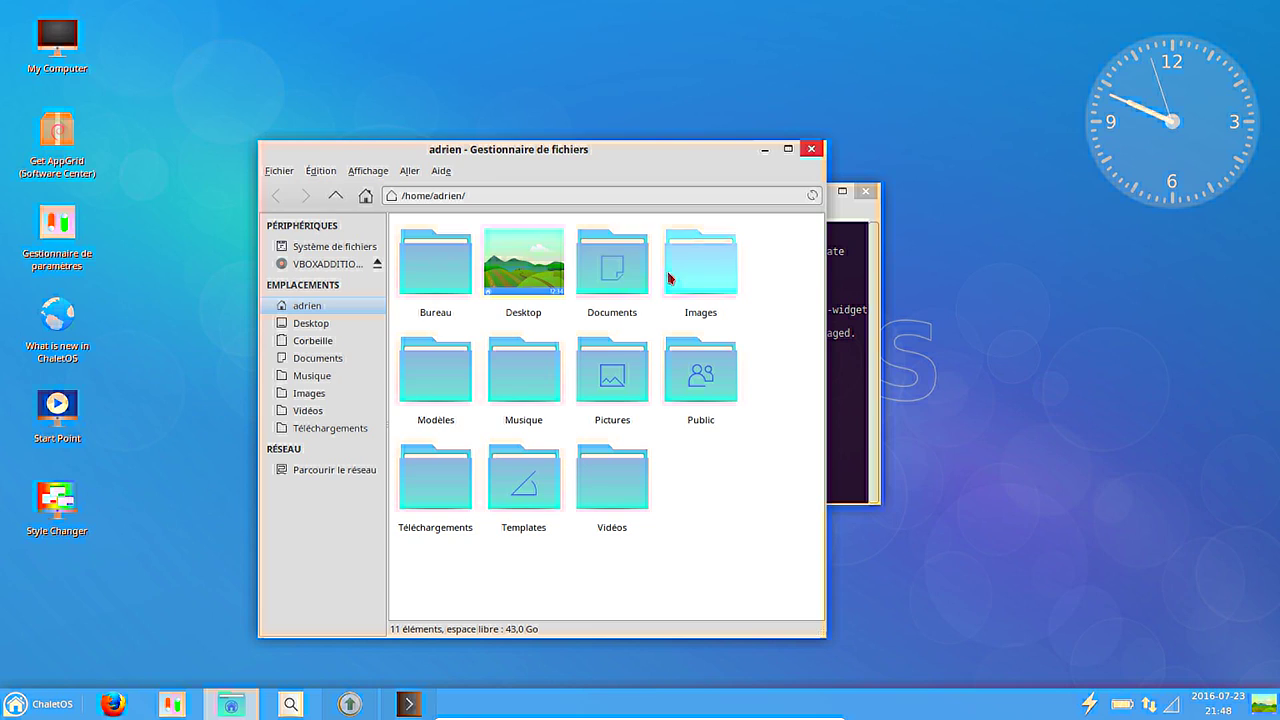
pyautogui.click(527, 273)
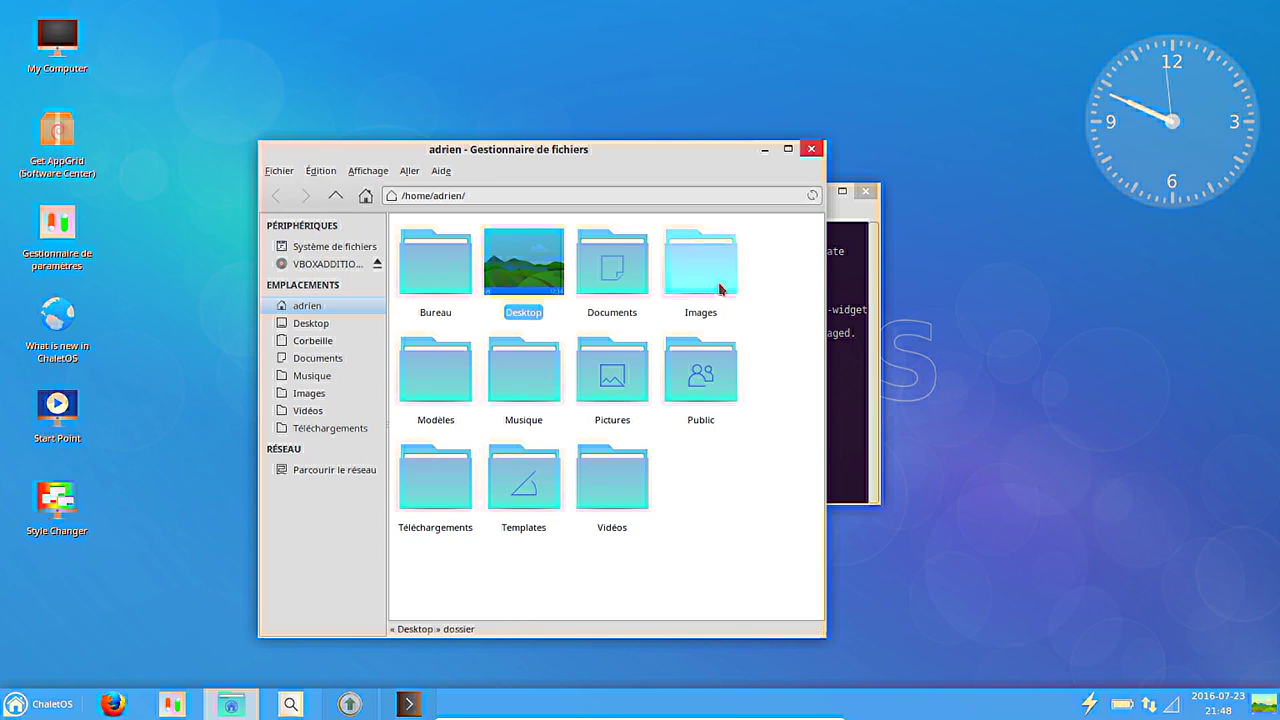
pyautogui.keyDown('ctrl'); pyautogui.click(630, 388); pyautogui.keyUp('ctrl')
pyautogui.keyDown('ctrl'); pyautogui.click(698, 382); pyautogui.keyUp('ctrl')
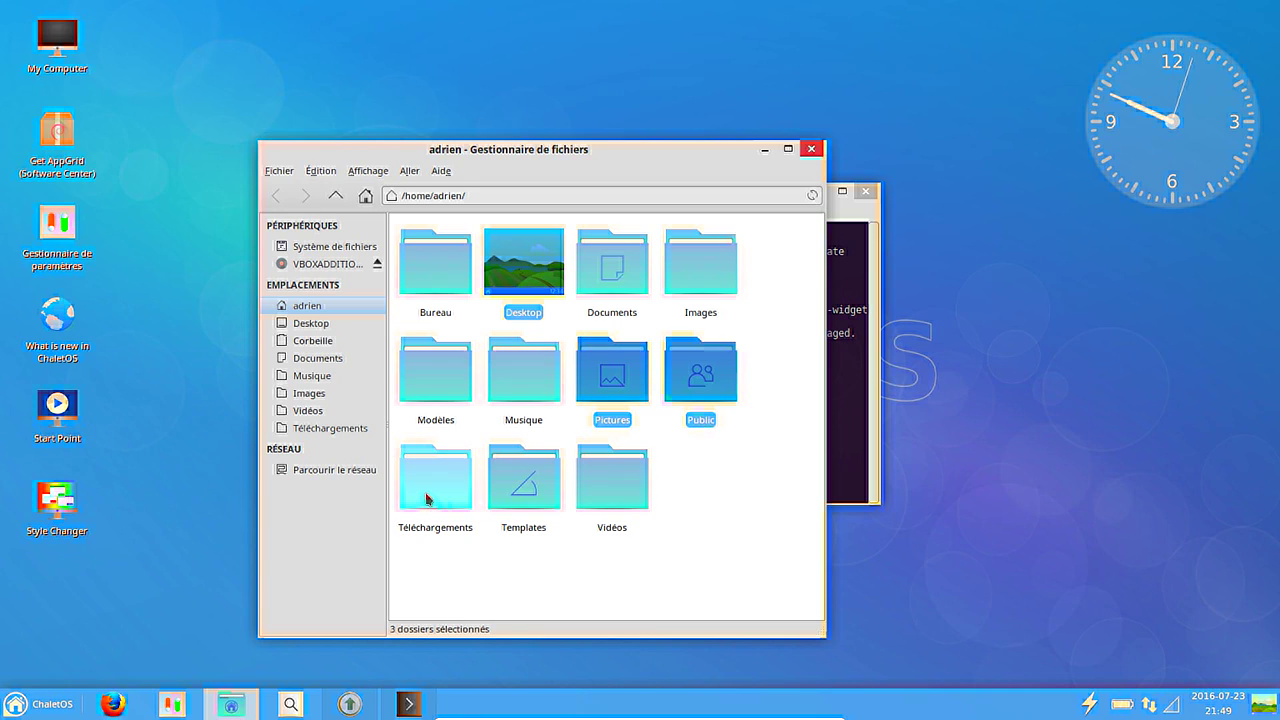
pyautogui.keyDown('ctrl'); pyautogui.click(434, 497); pyautogui.keyUp('ctrl')
pyautogui.keyDown('ctrl'); pyautogui.click(422, 497); pyautogui.keyUp('ctrl')
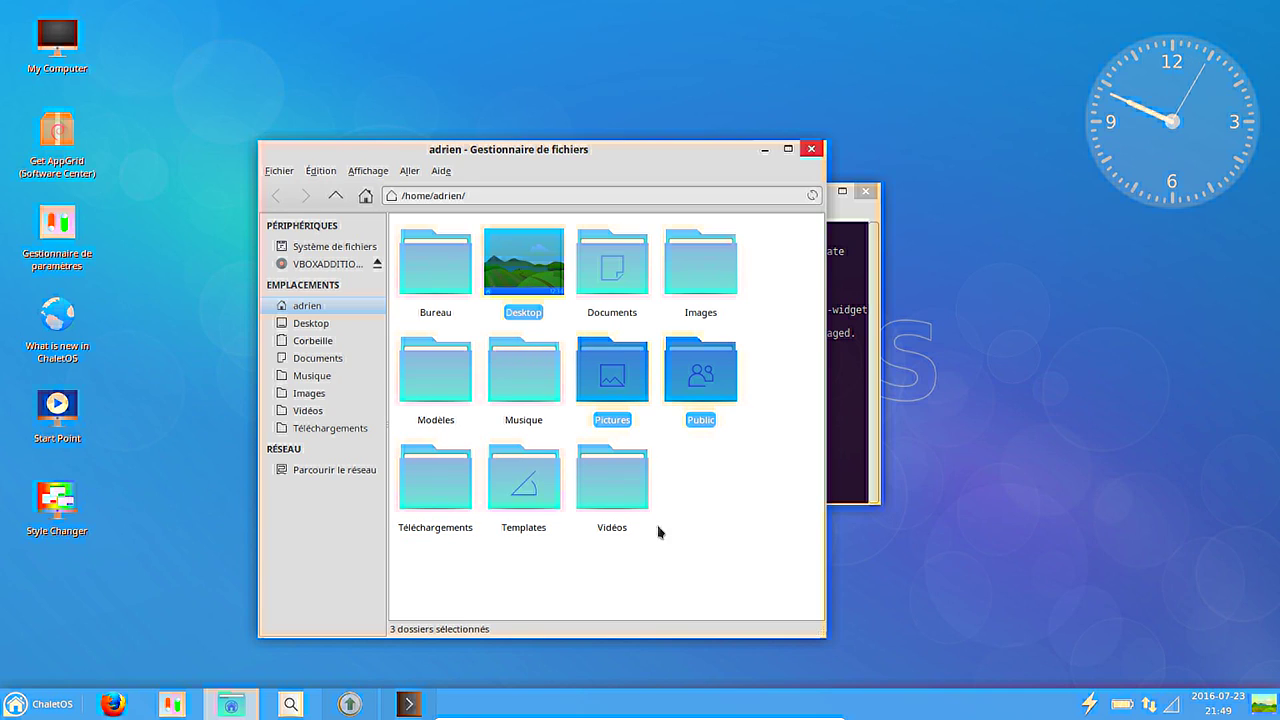
pyautogui.press('Delete')
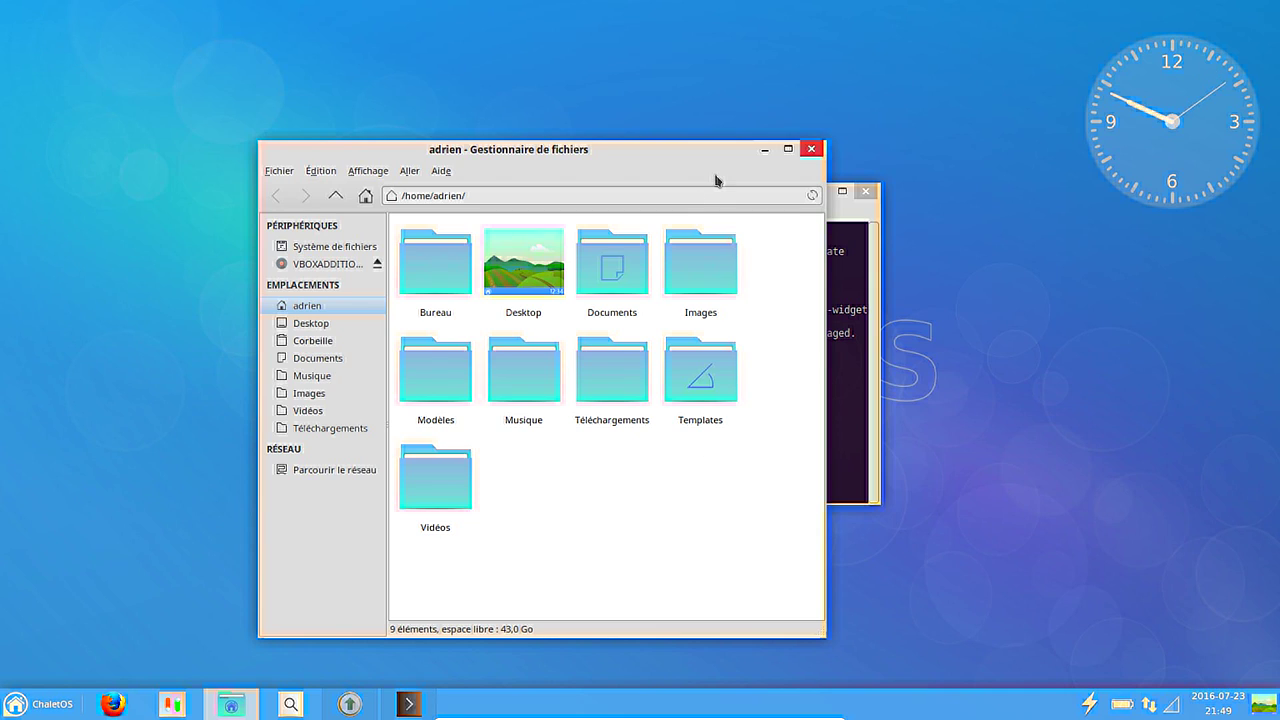
# Check the sidebar folders Musique, Documents, Trash, Desktop, Vidéos, Images and Téléchargements.
pyautogui.click(333, 375)
pyautogui.click(323, 358)
pyautogui.click(322, 340)
pyautogui.click(323, 326)
pyautogui.click(318, 412)
pyautogui.click(320, 395)
pyautogui.click(319, 427)
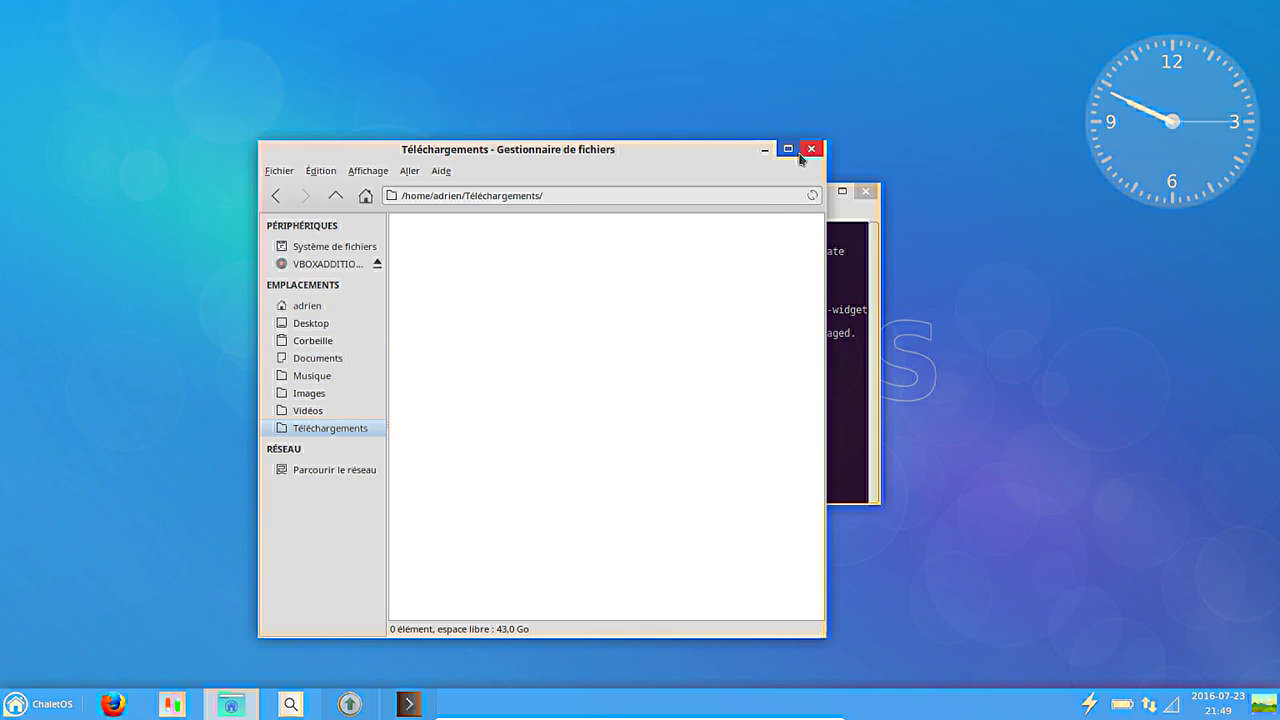
# Close the file manager and terminal, then start Firefox.
pyautogui.click(812, 150)
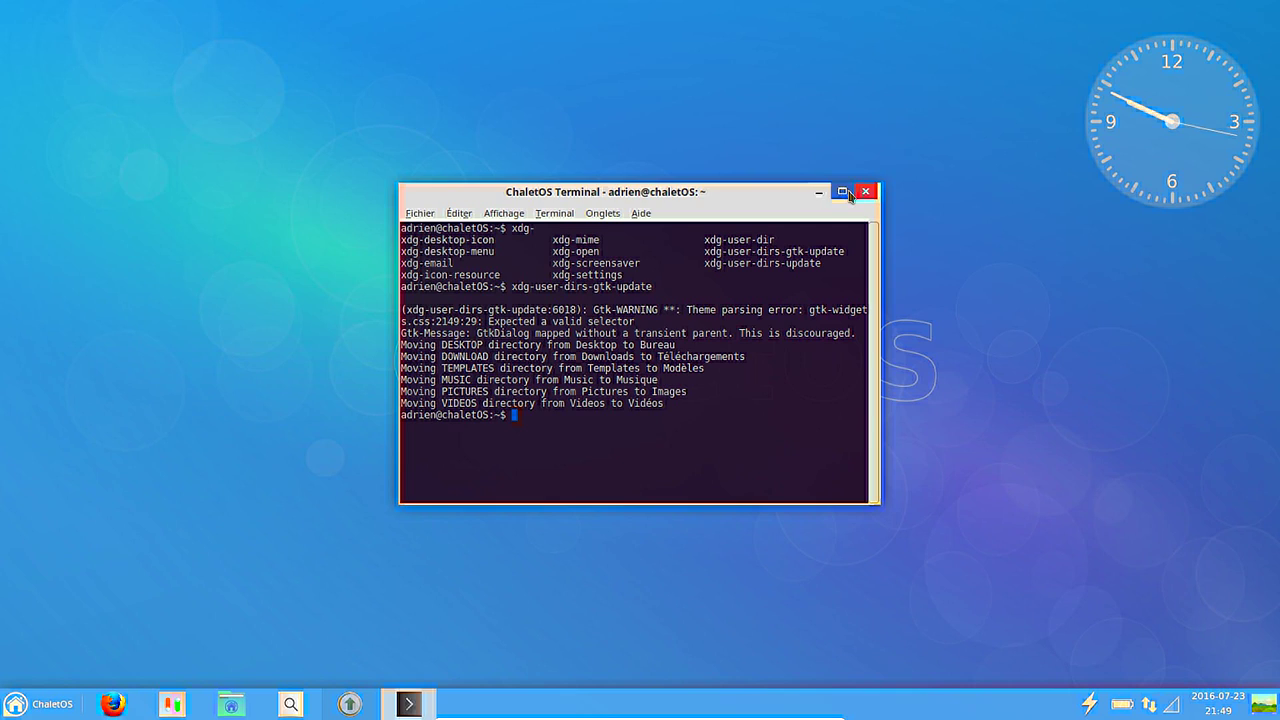
pyautogui.click(822, 194)
pyautogui.click(108, 708)
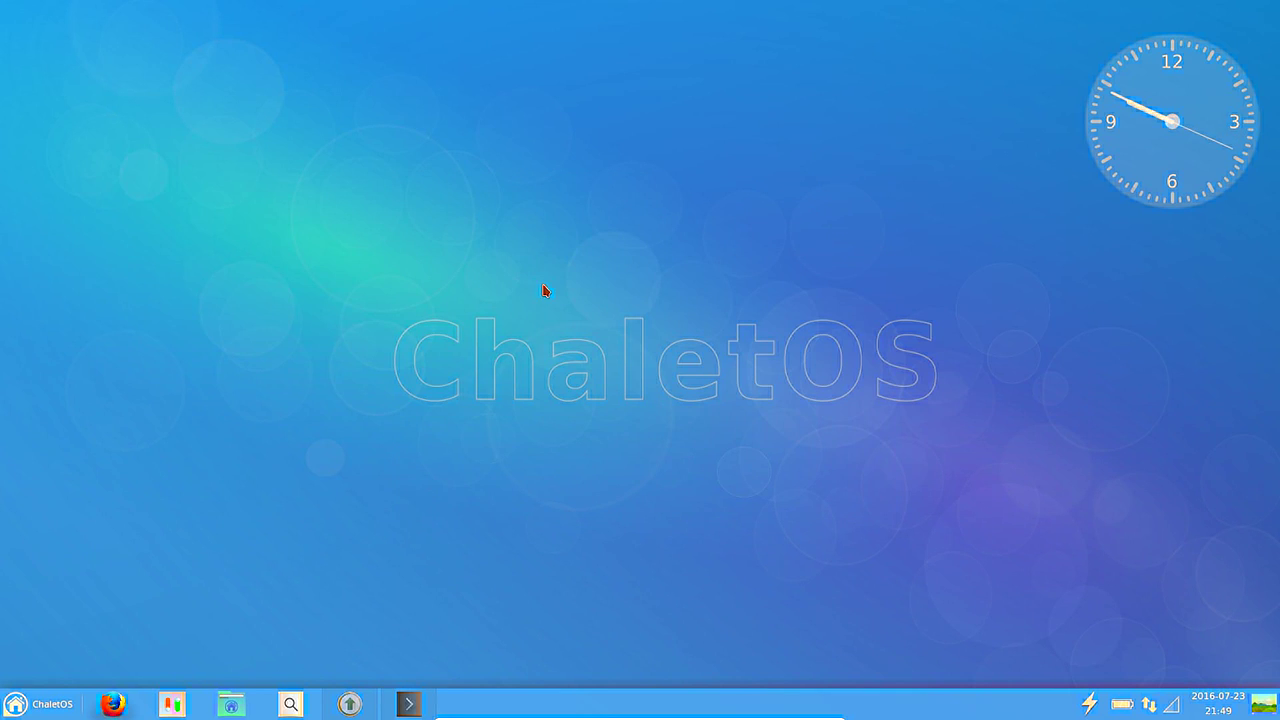
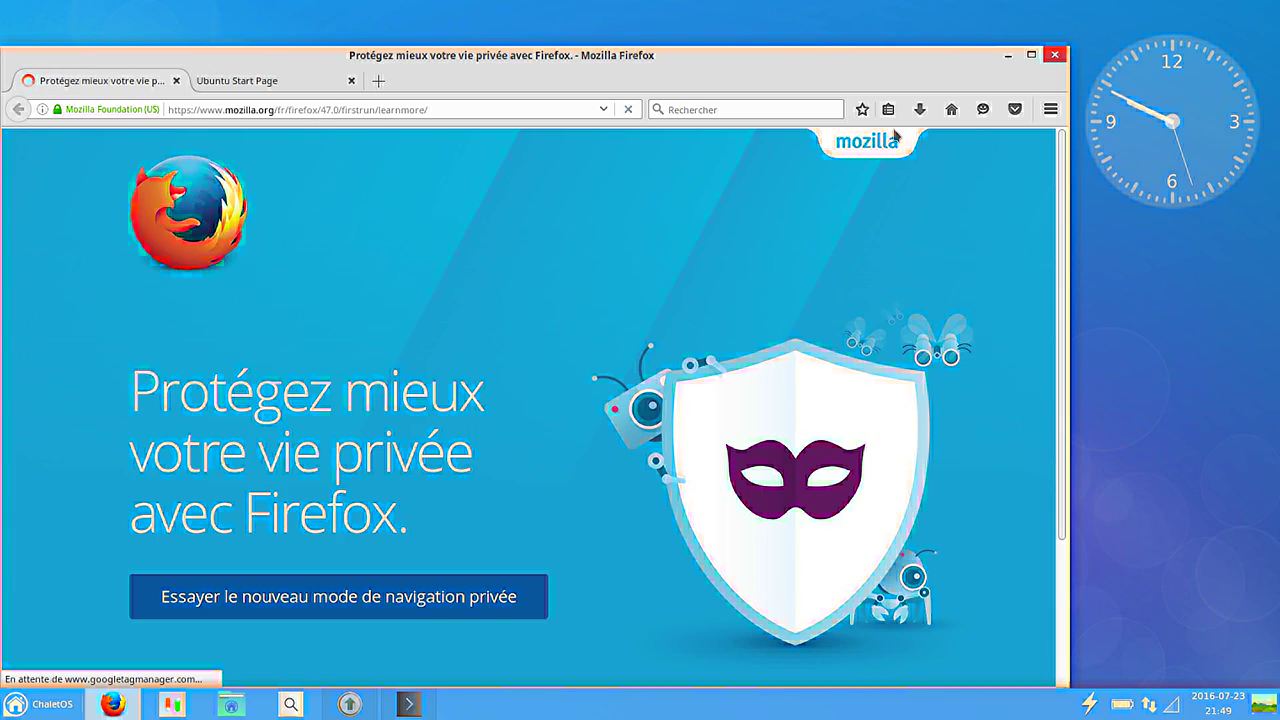
# Check the Firefox version (47.0) in the About Firefox dialog.
pyautogui.click(1050, 109)
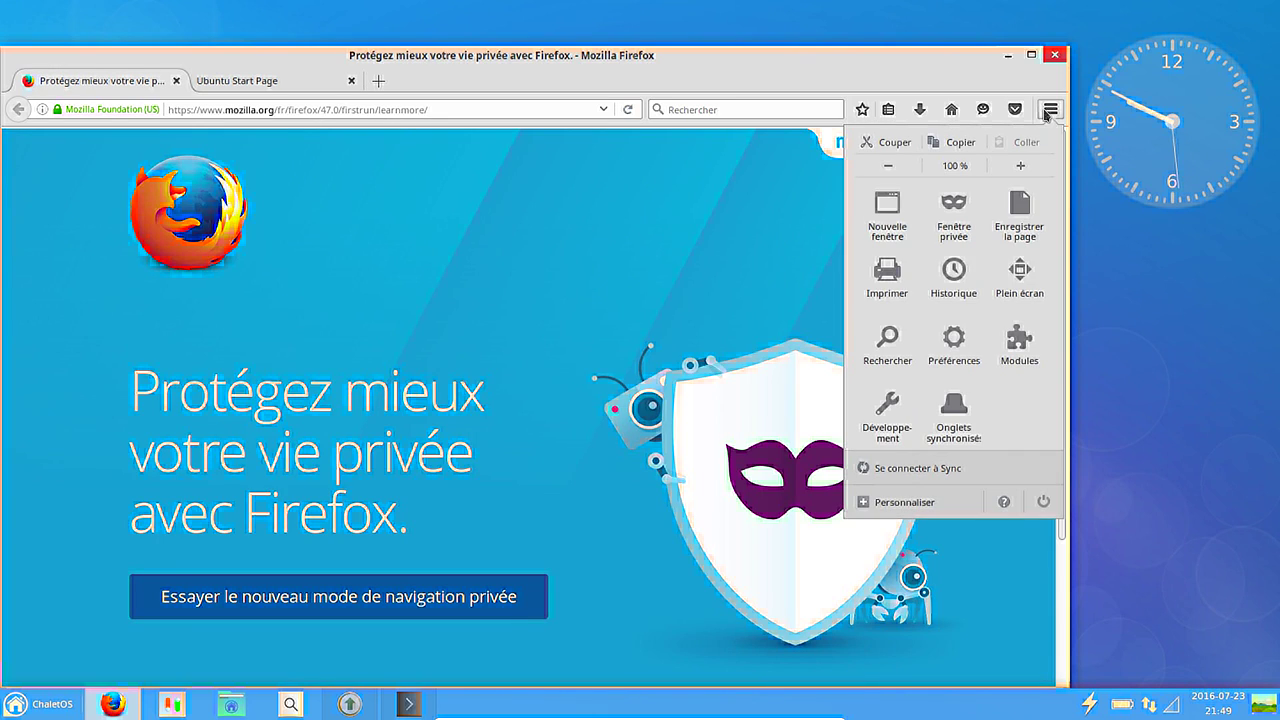
pyautogui.click(1004, 502)
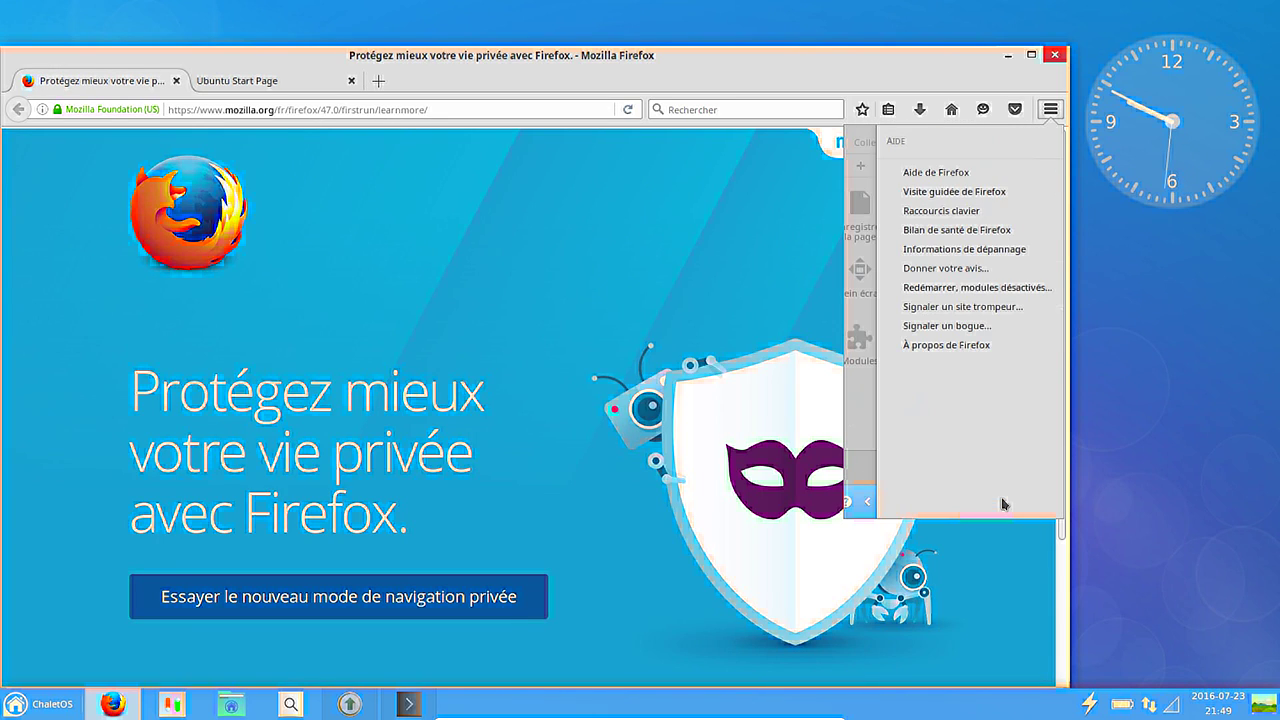
pyautogui.click(975, 345)
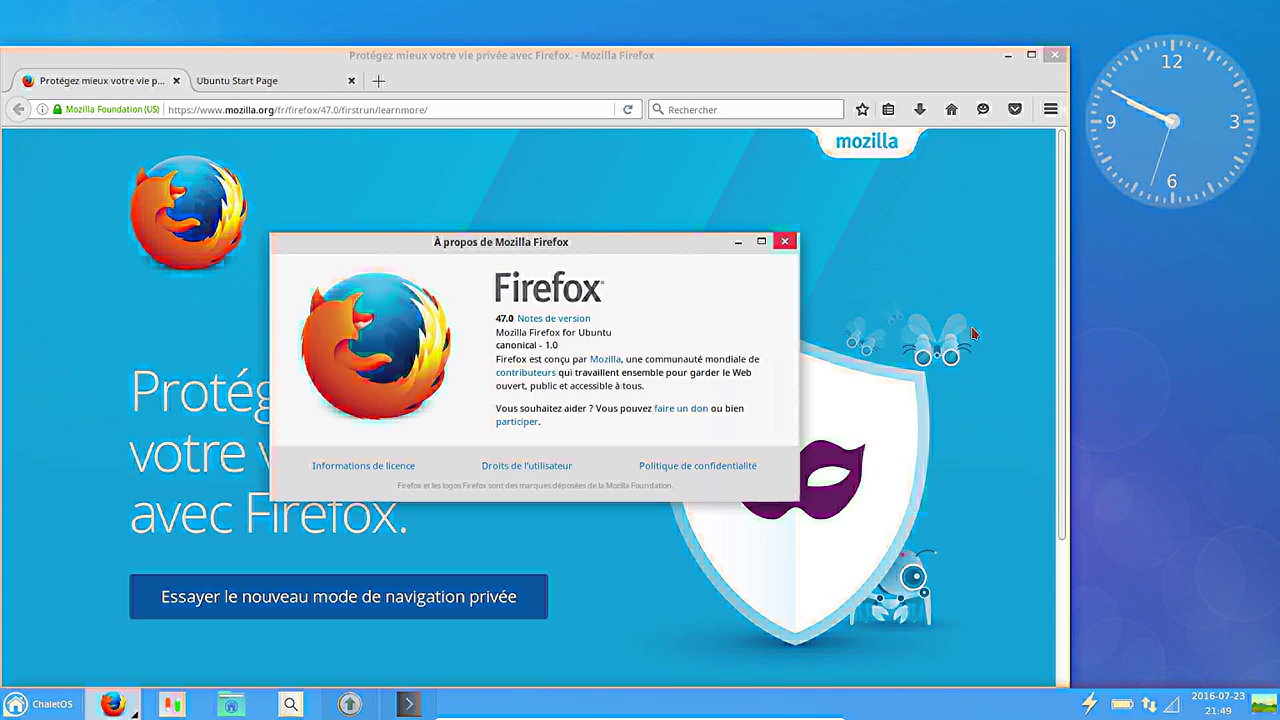
pyautogui.click(785, 241)
# Close Firefox with both its tabs and launch the Application Center software store.
pyautogui.click(1056, 55)
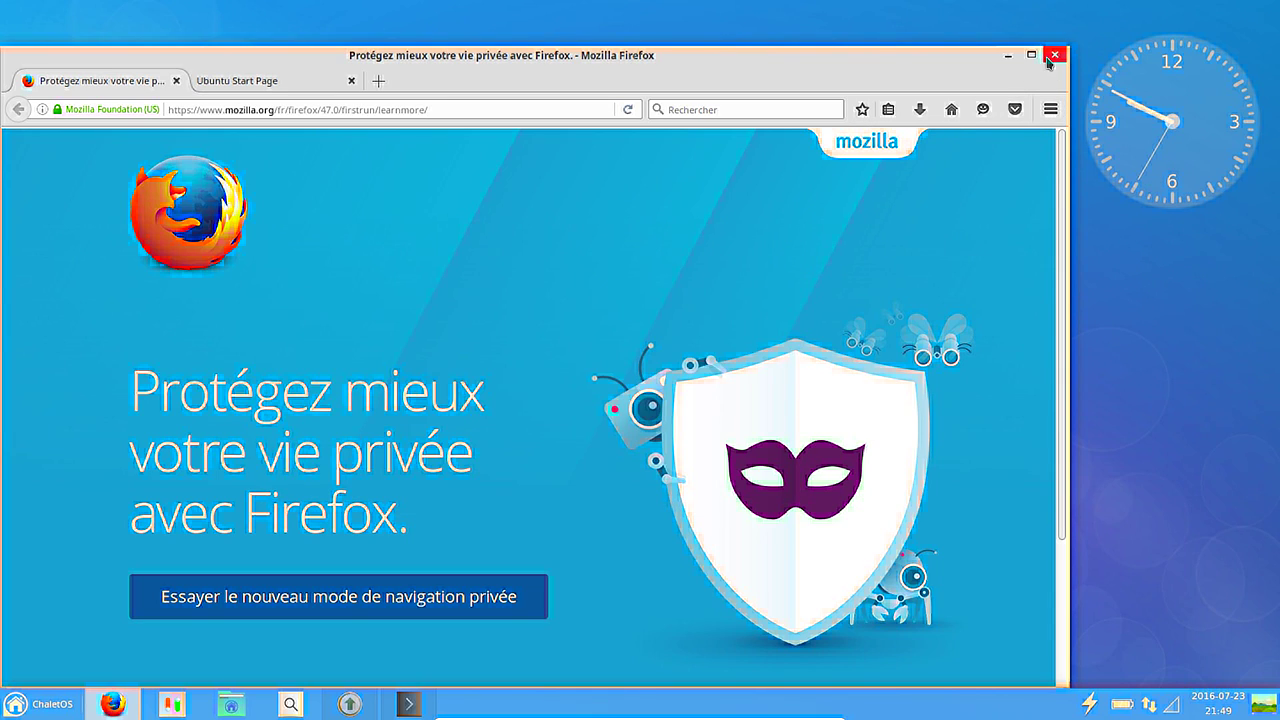
pyautogui.click(690, 410)
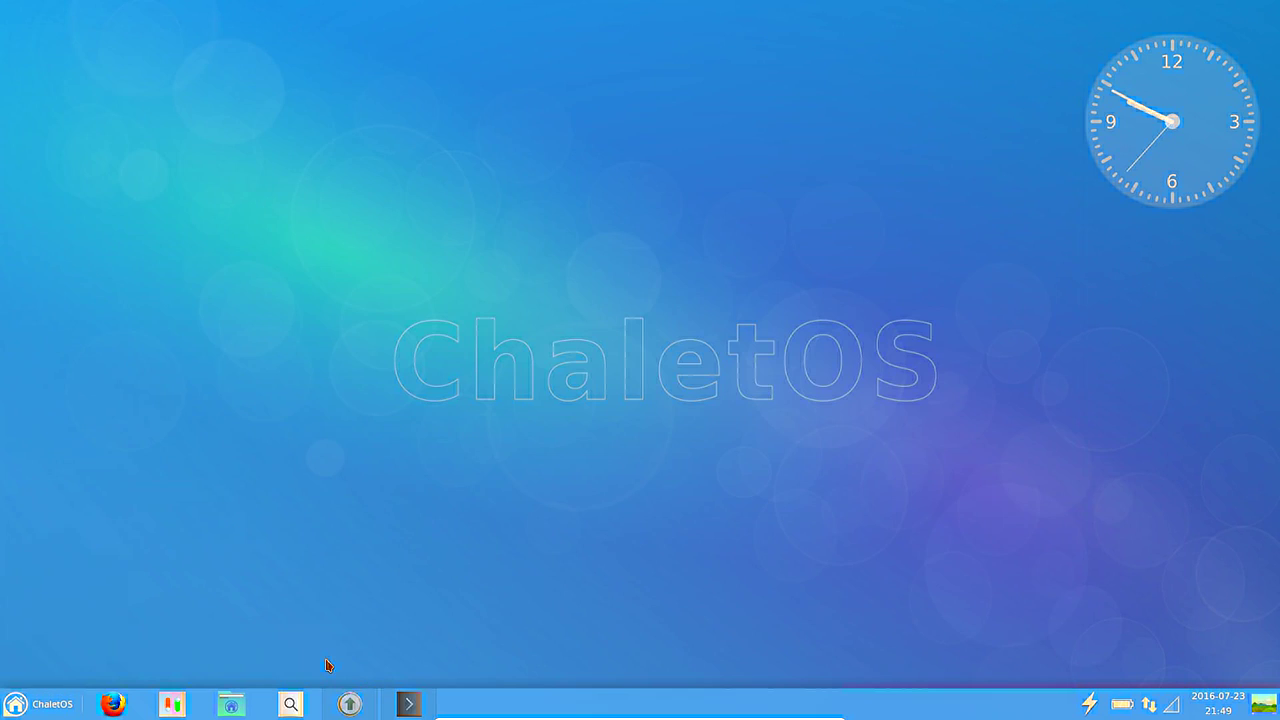
pyautogui.click(38, 704)
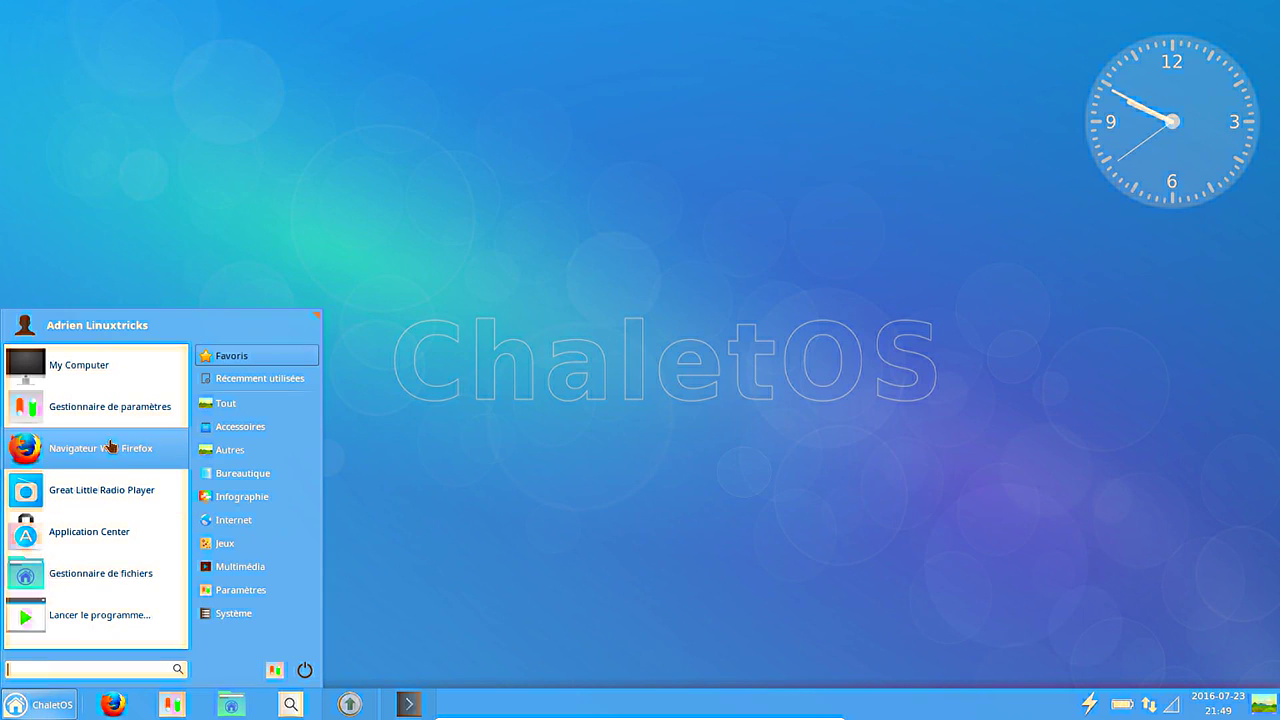
pyautogui.click(106, 531)
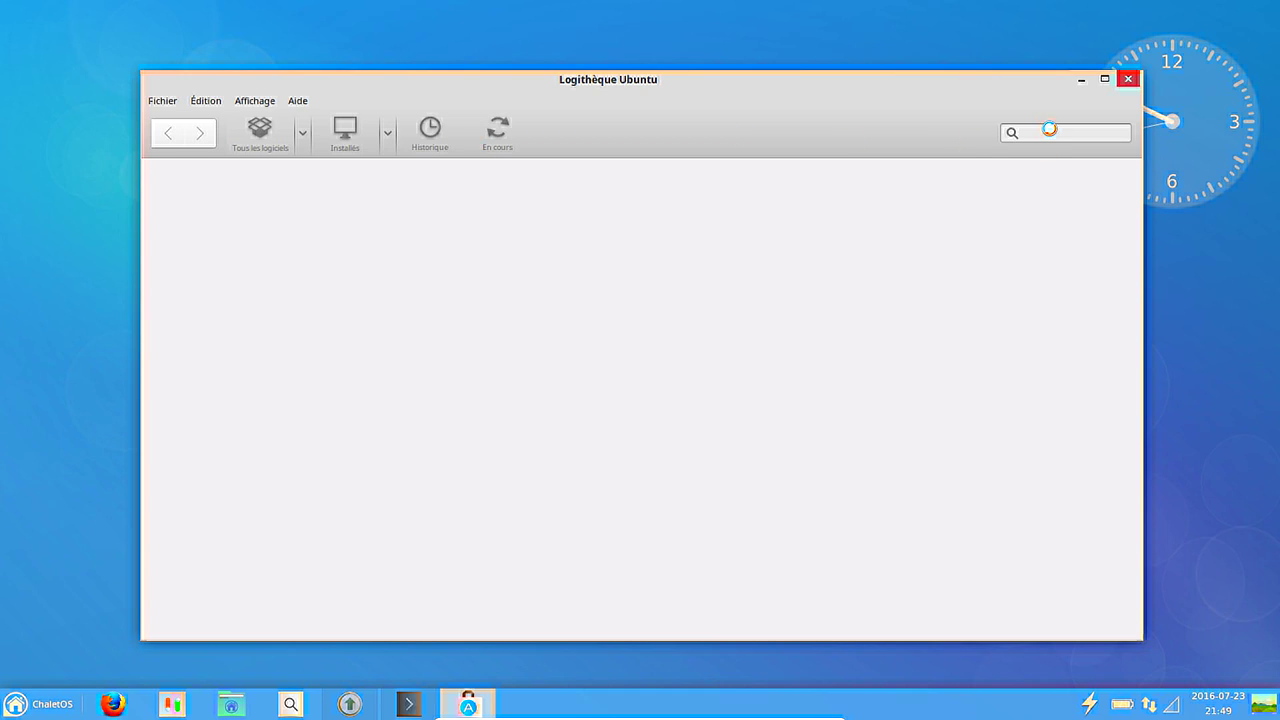
# Search for 'libreoff' and install LibreOffice, authorising with the account password.
pyautogui.click(1050, 128)
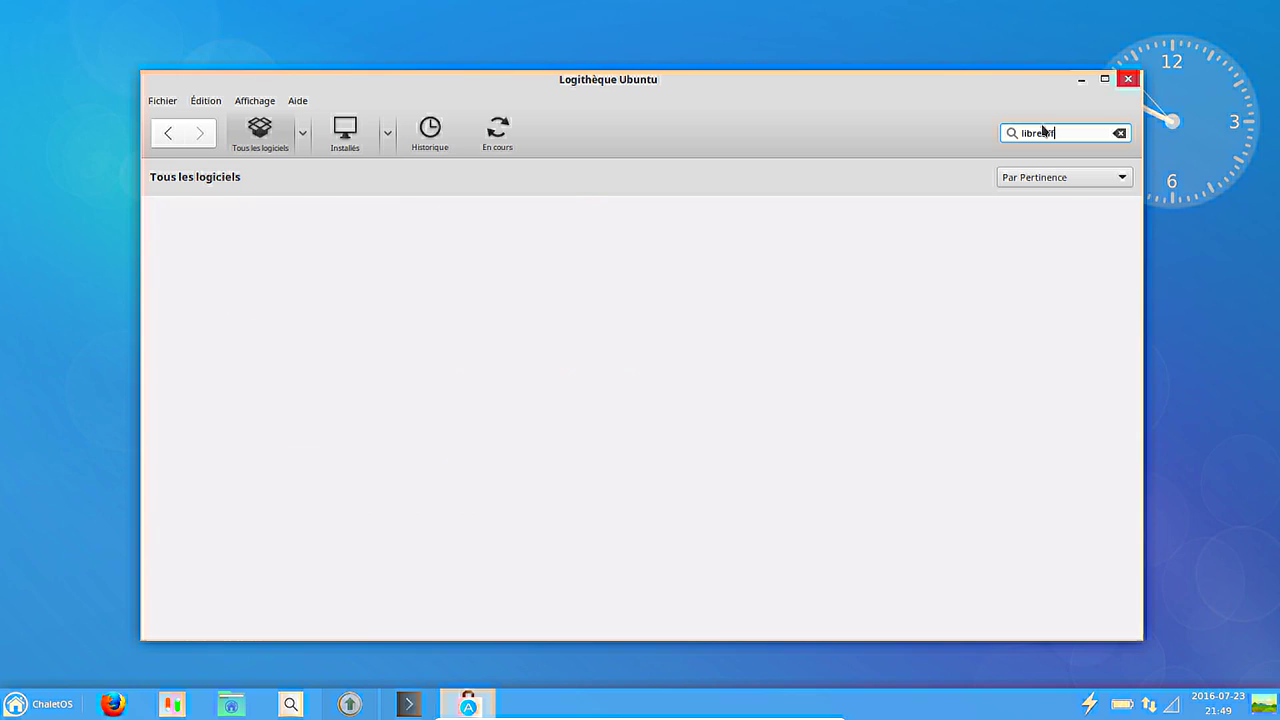
pyautogui.click(944, 222)
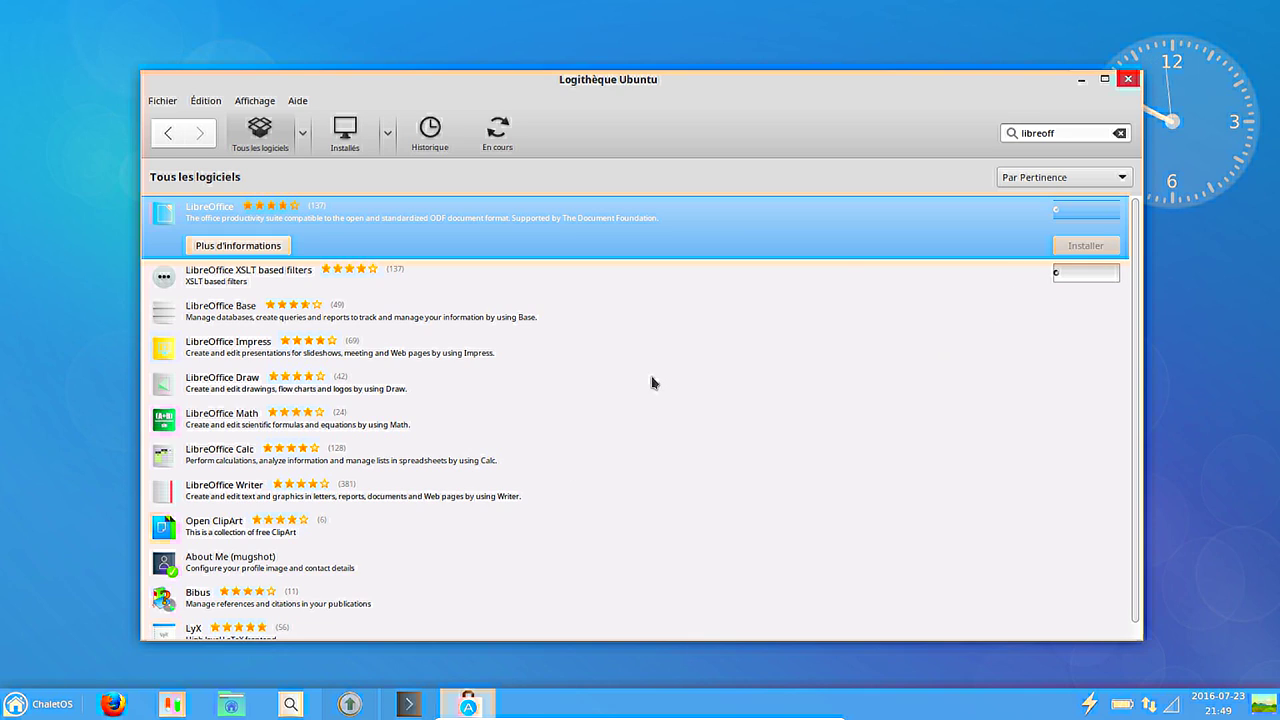
pyautogui.write('••••')
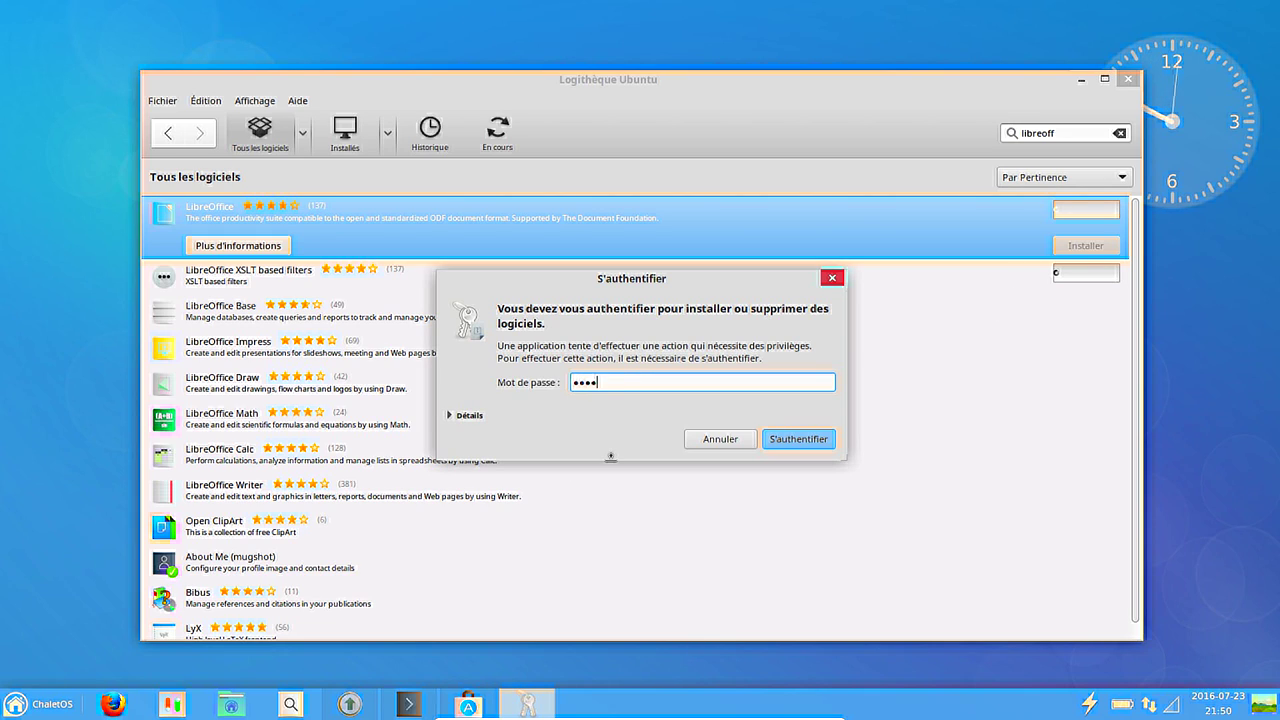
pyautogui.press('Return')
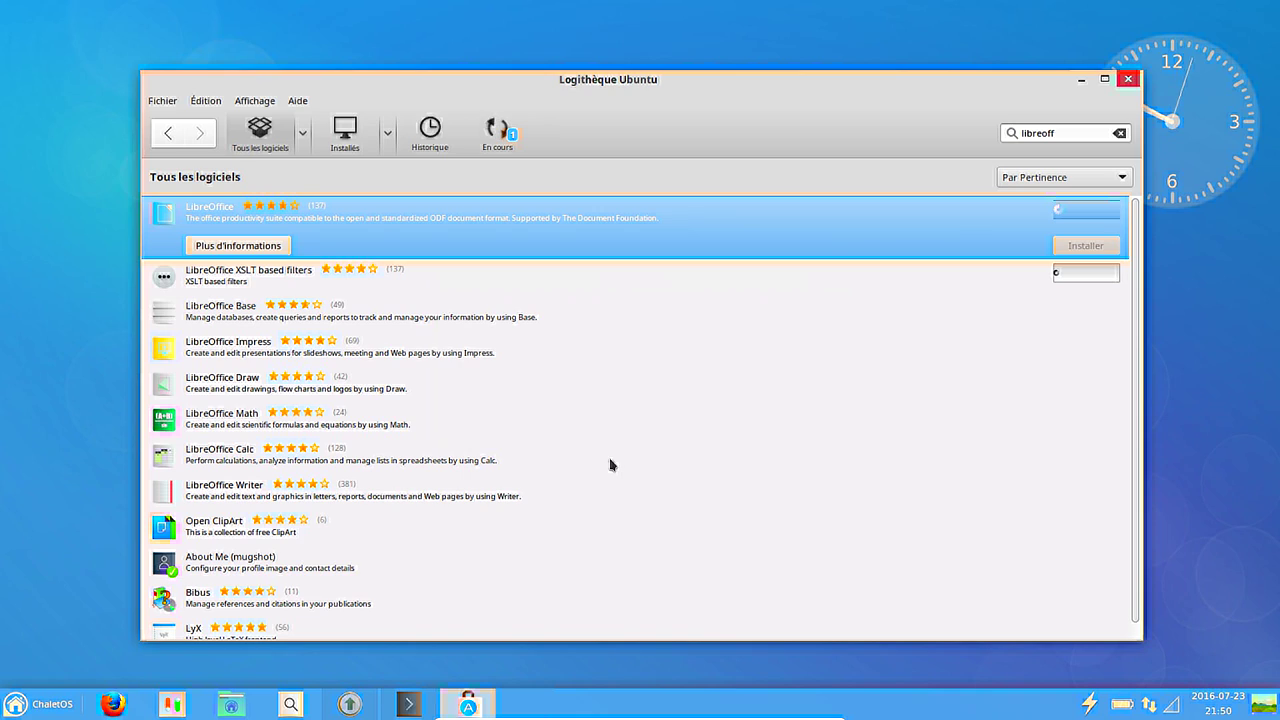
# Check the LibreOffice download in the En cours view, then minimize the software center.
pyautogui.click(497, 130)
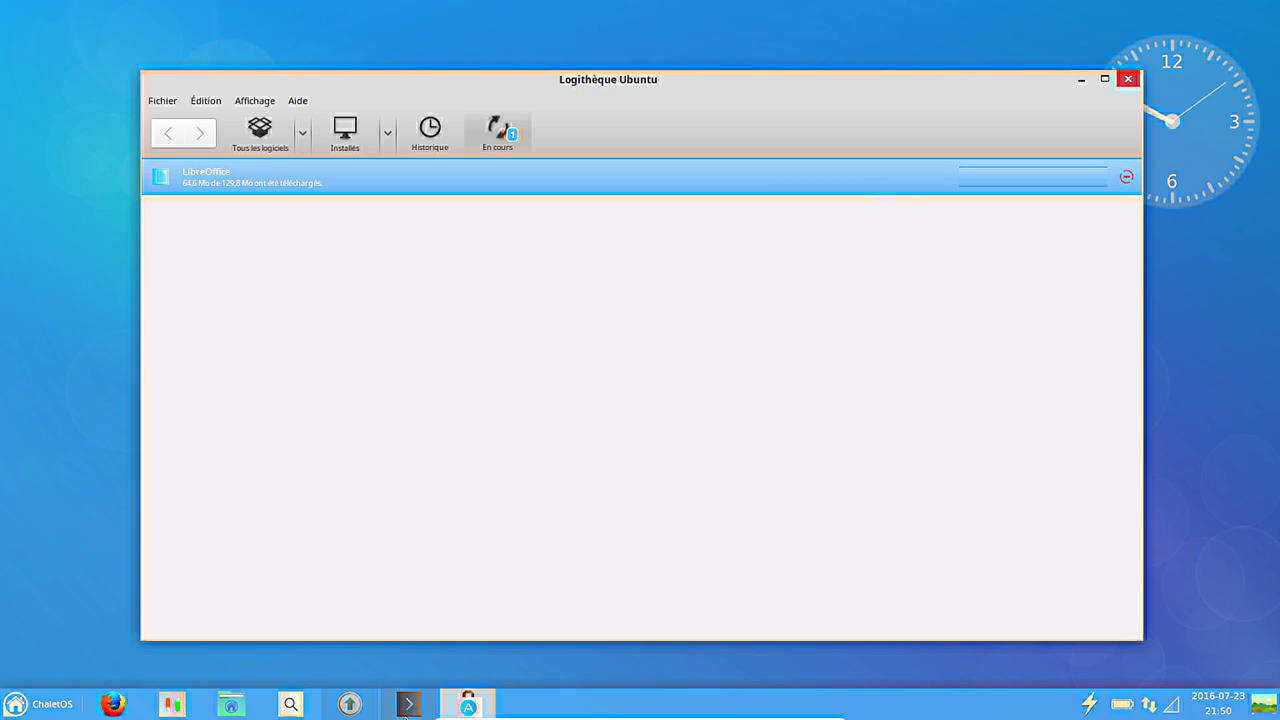
pyautogui.click(486, 707)
pyautogui.moveTo(349, 705)
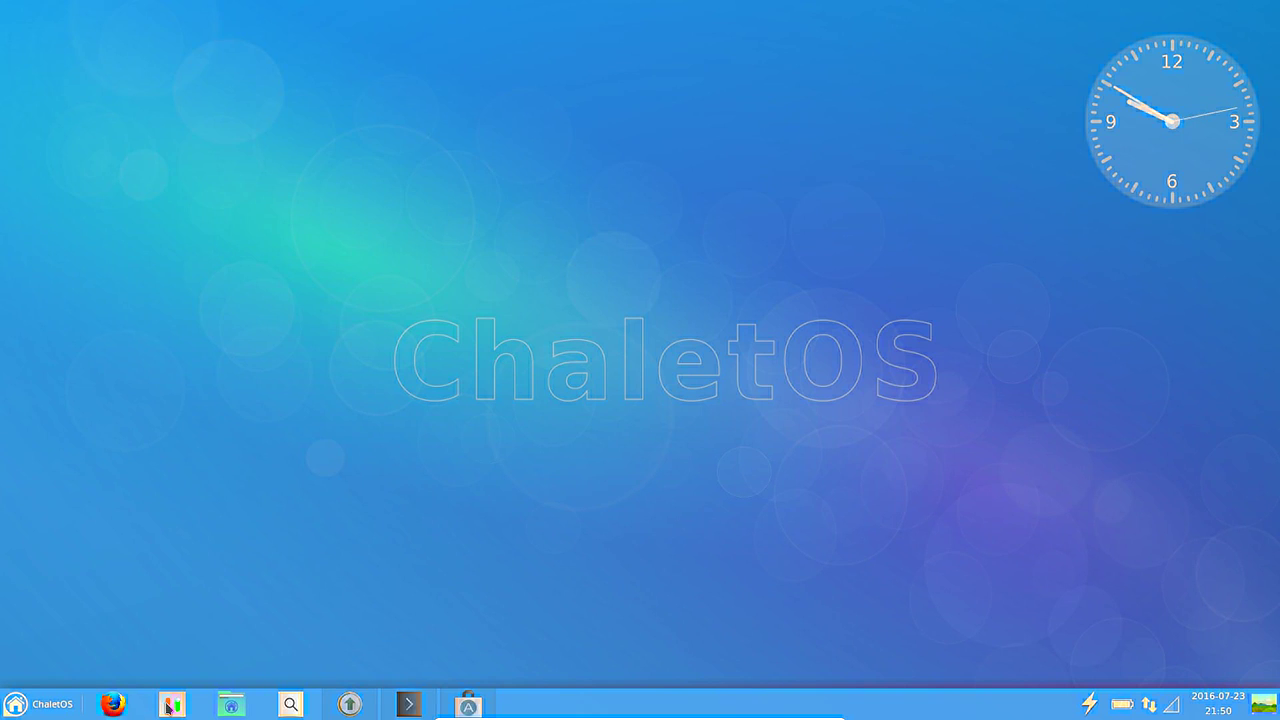
# Look over the Apparence settings from the Paramètres menu, then close them.
pyautogui.click(58, 708)
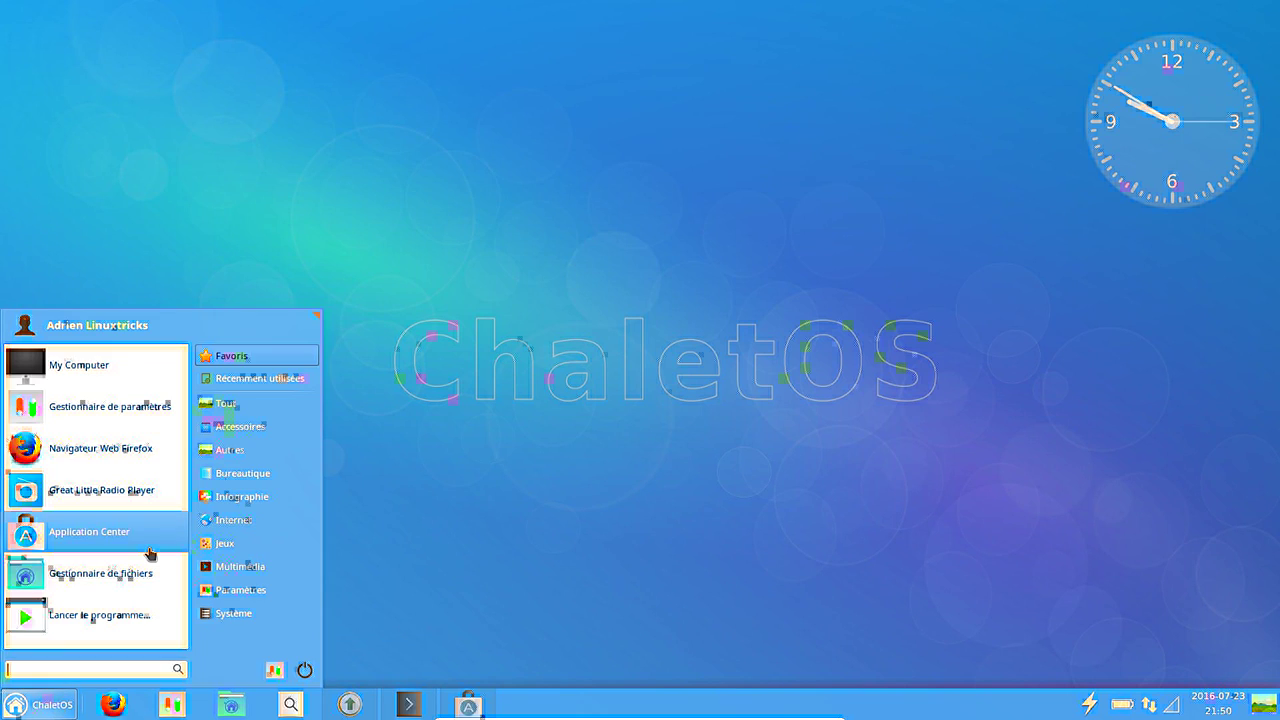
pyautogui.click(221, 591)
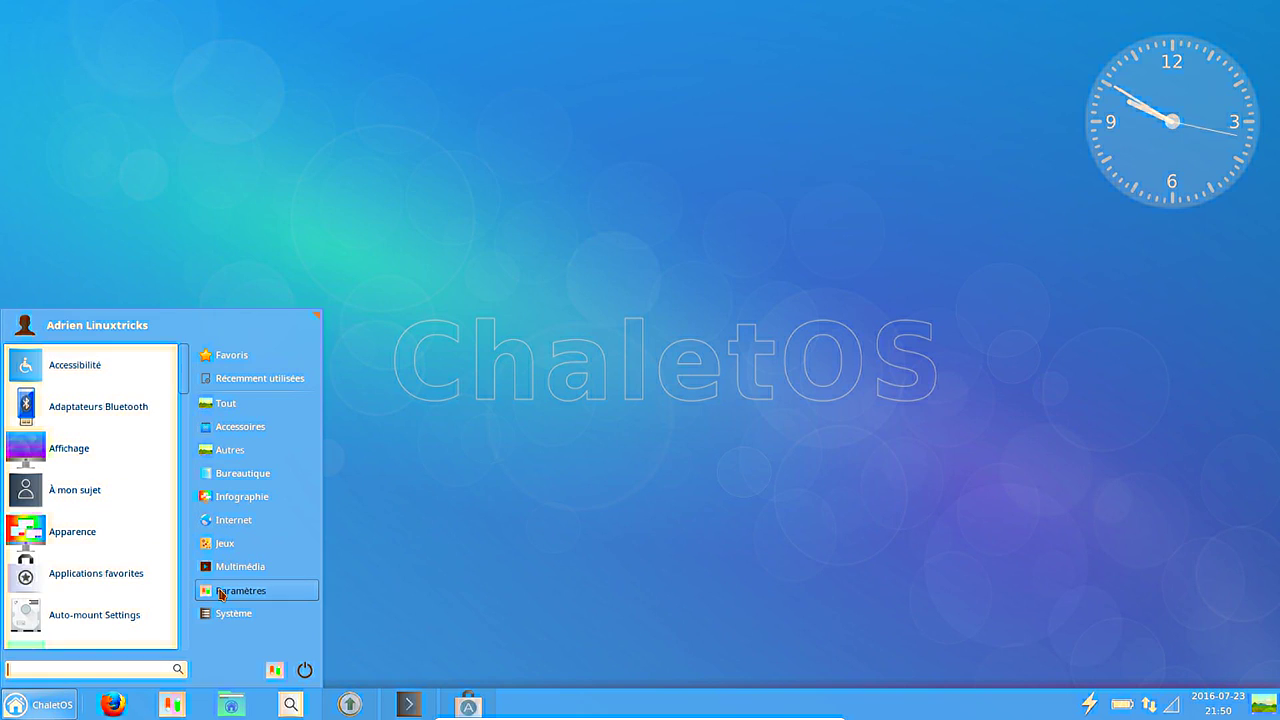
pyautogui.scroll(-1, 114, 535)
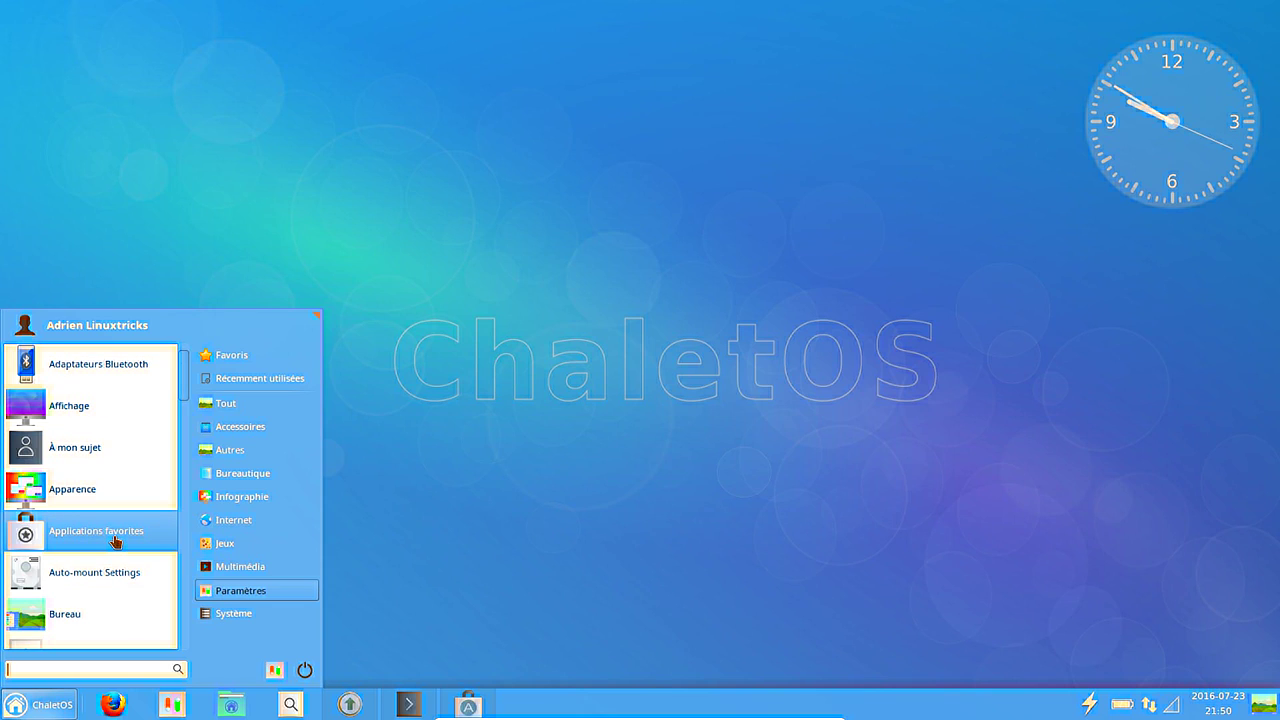
pyautogui.scroll(1, 114, 540)
pyautogui.click(110, 535)
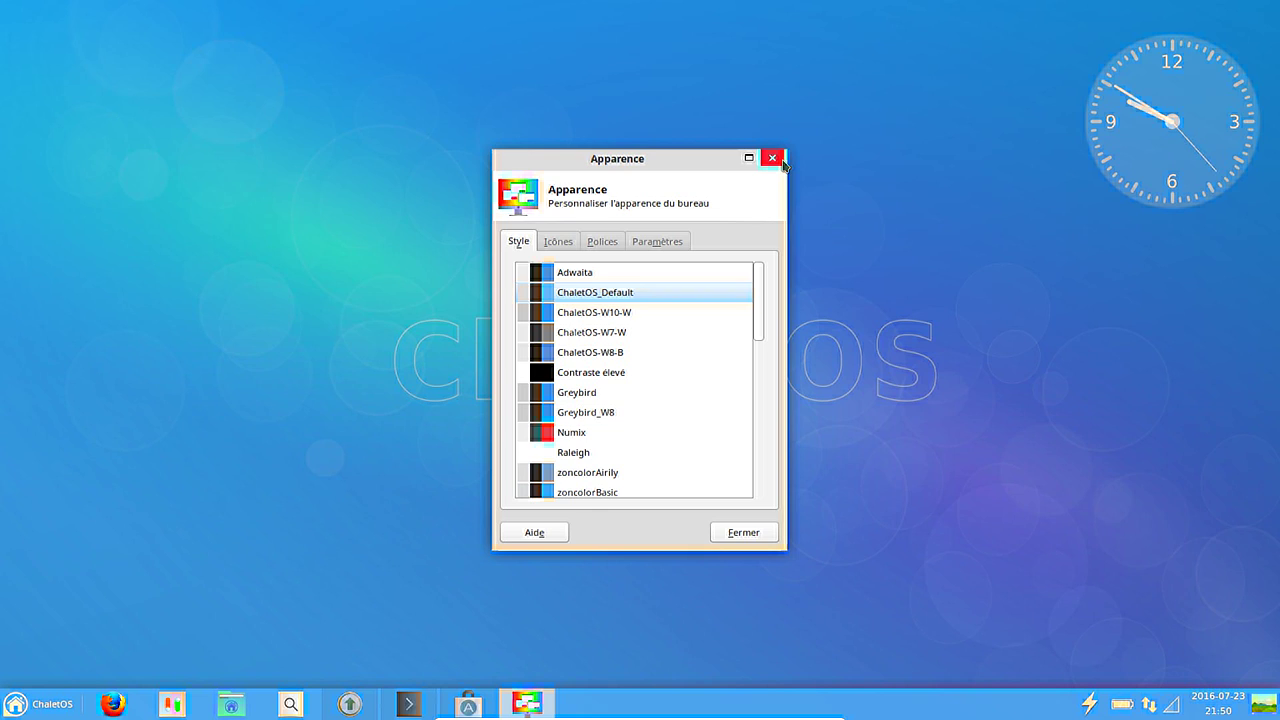
pyautogui.click(766, 159)
# Scroll the Paramètres applications list and launch Style Changer.
pyautogui.click(30, 704)
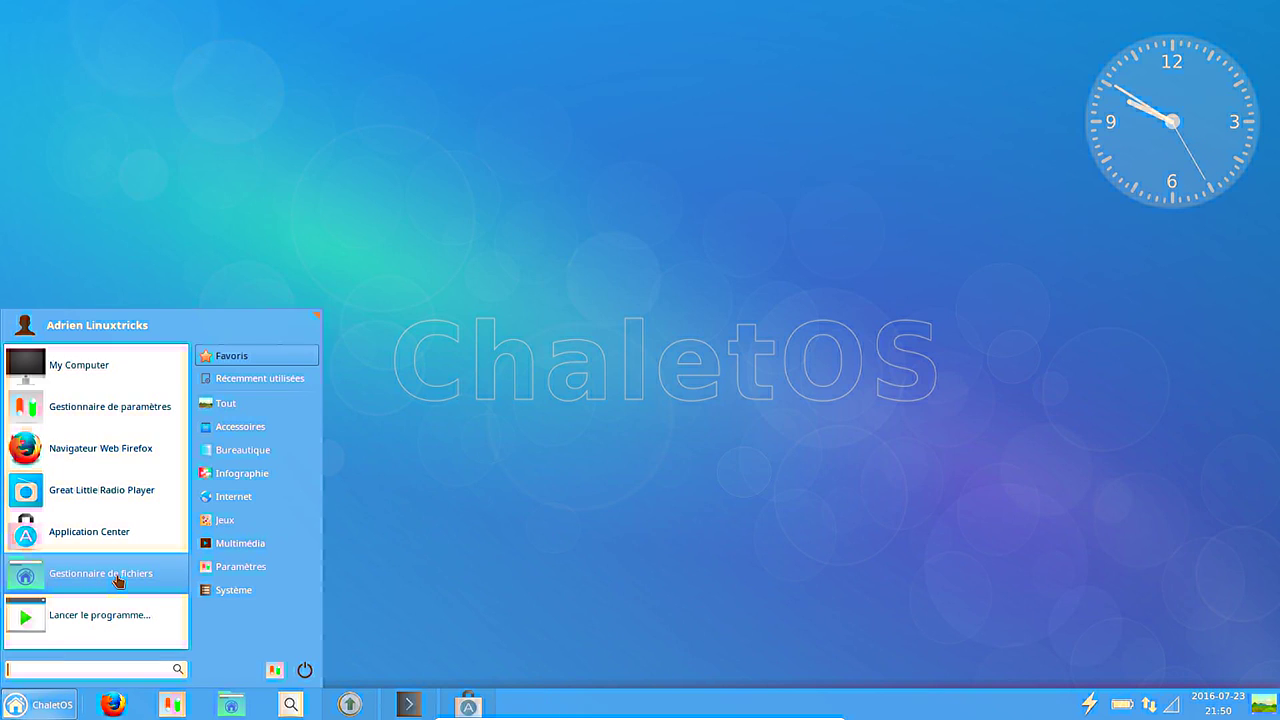
pyautogui.moveTo(249, 590)
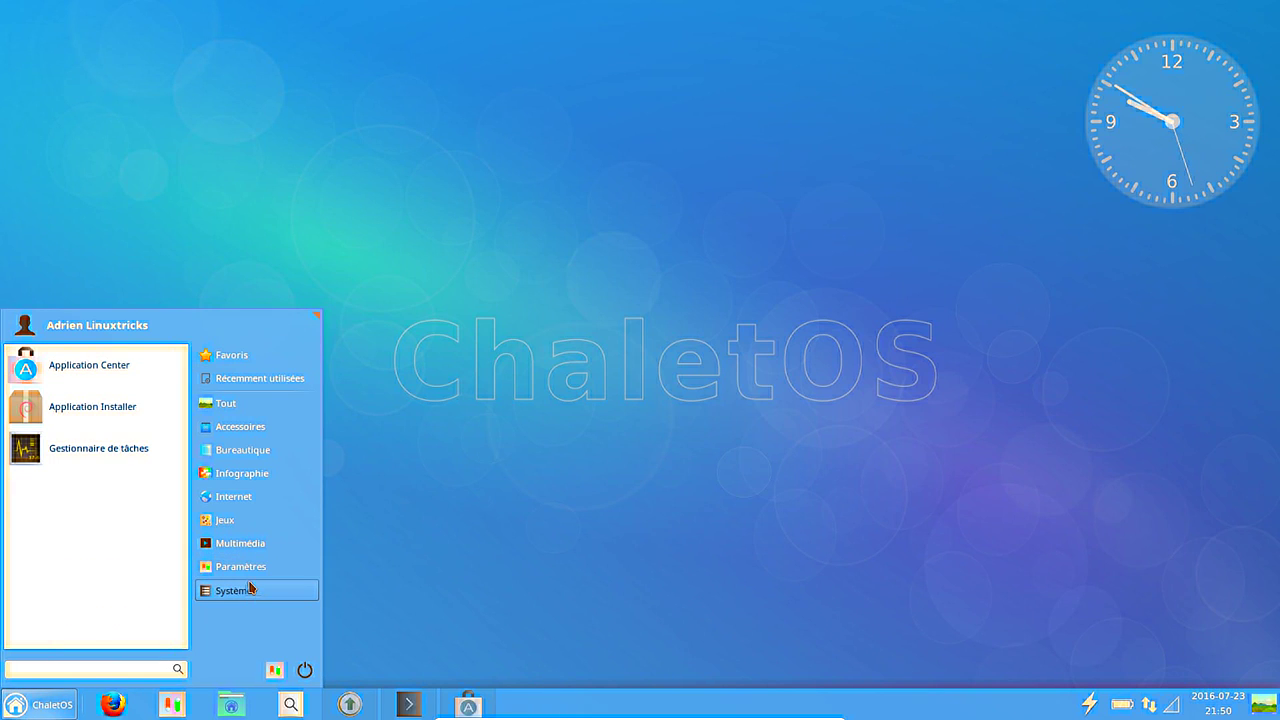
pyautogui.moveTo(251, 567)
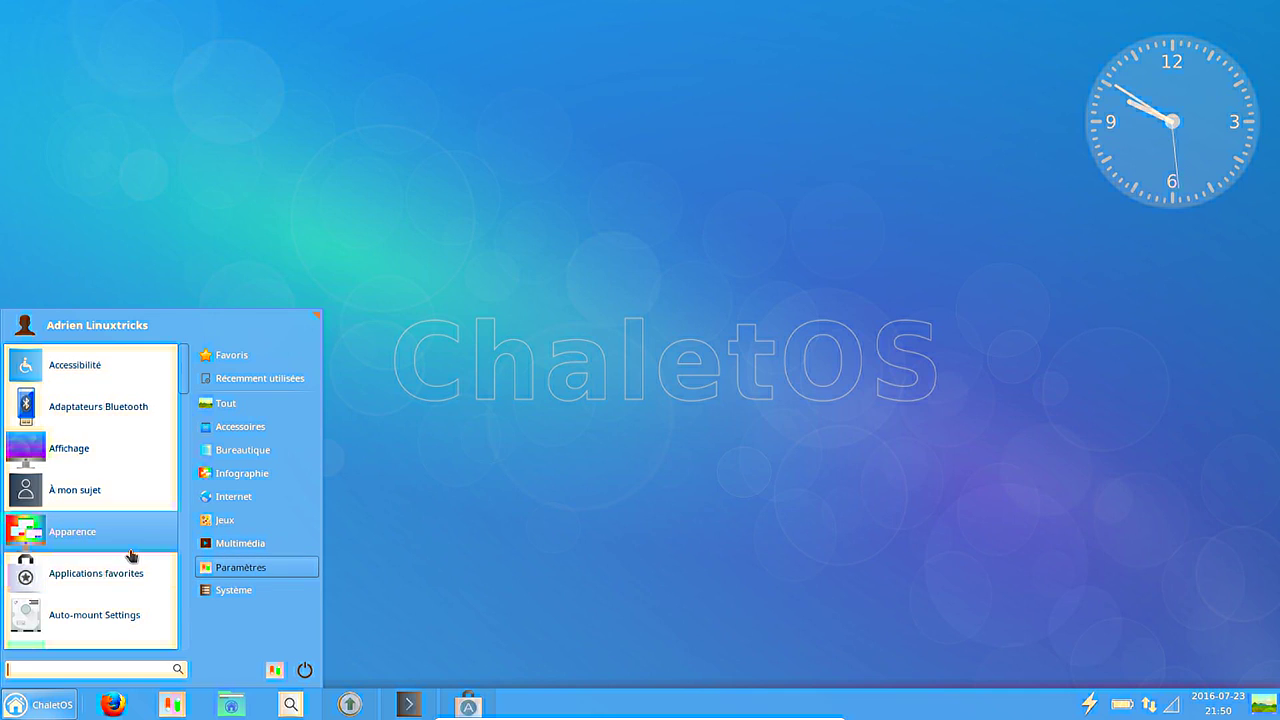
pyautogui.scroll(-1, 133, 556)
pyautogui.scroll(-4, 131, 556)
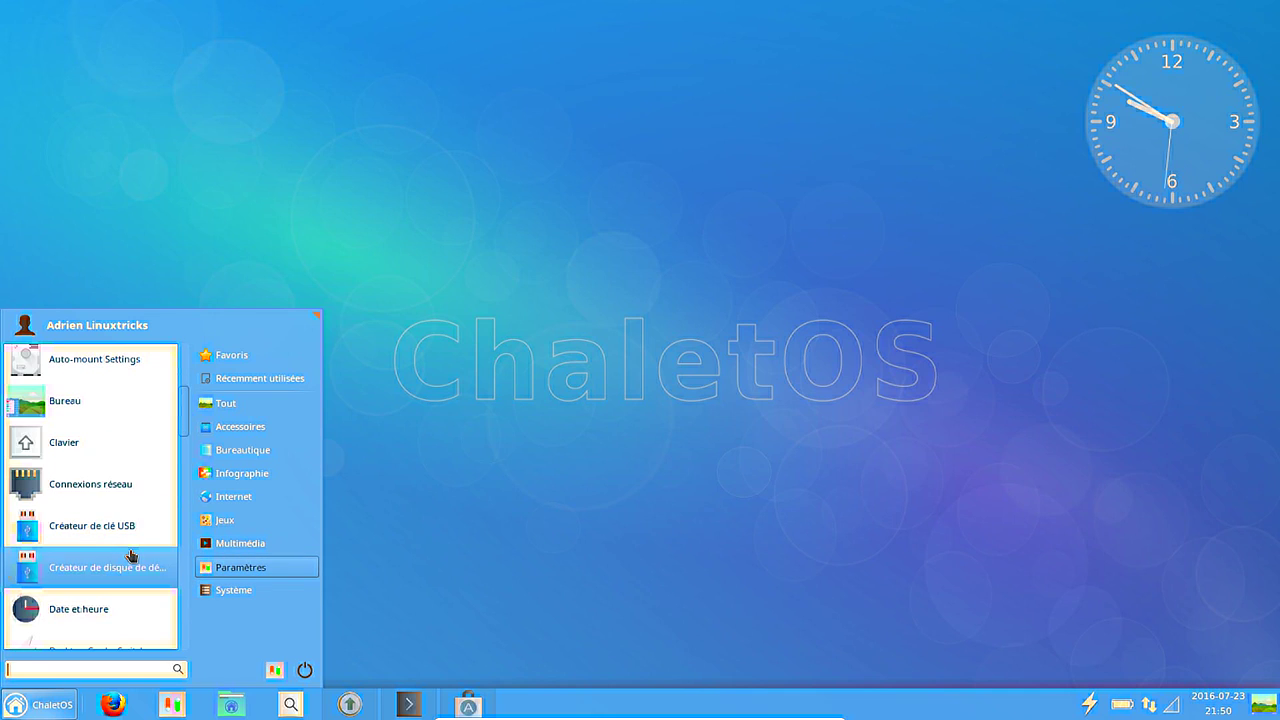
pyautogui.scroll(-2, 131, 556)
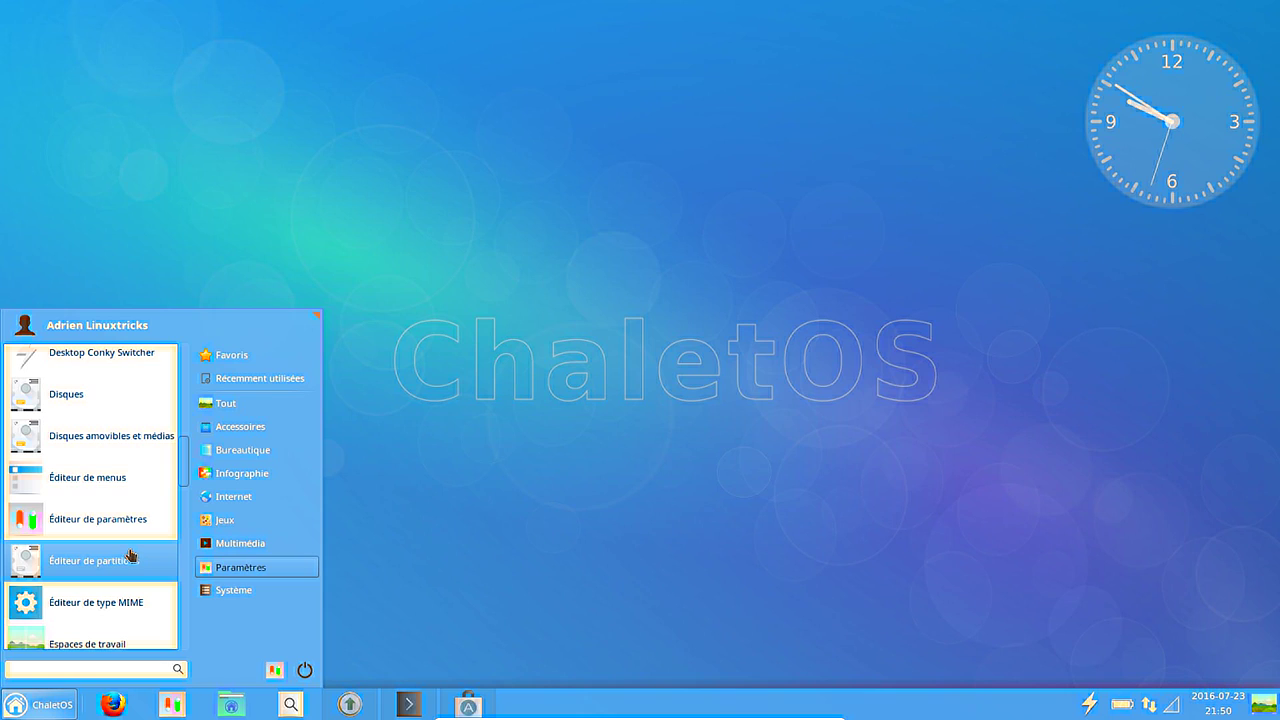
pyautogui.scroll(-3, 135, 537)
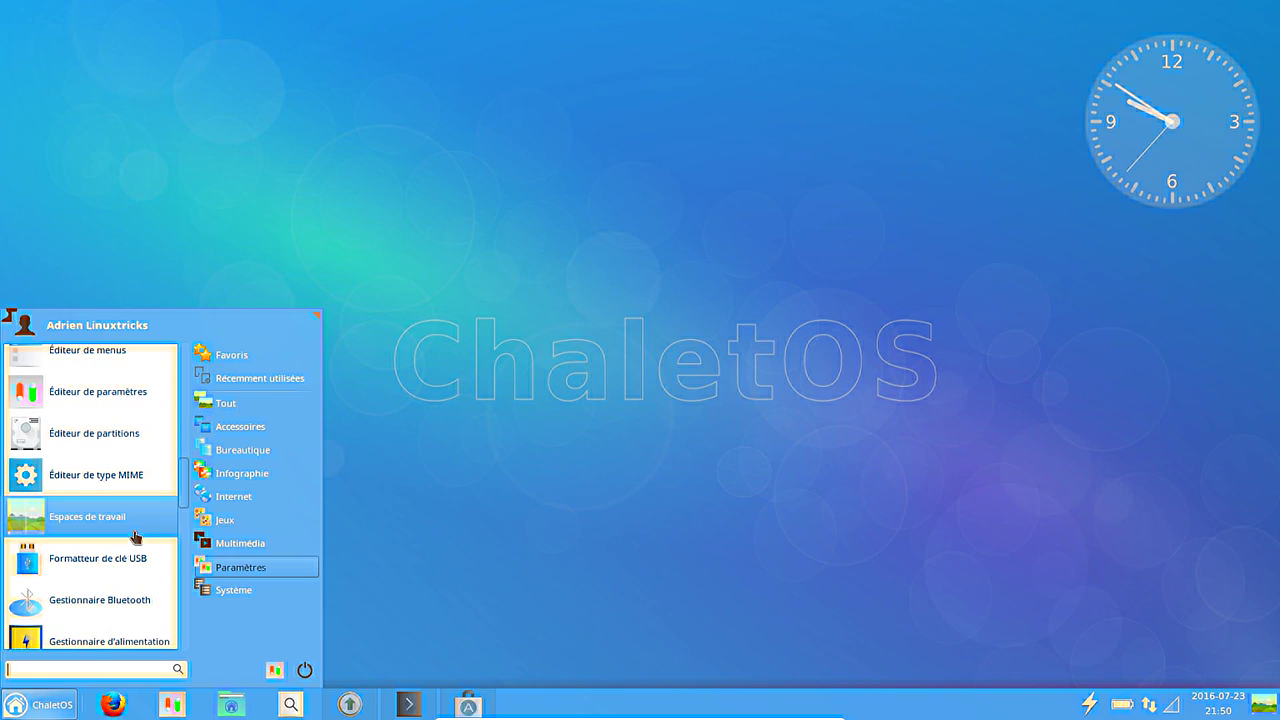
pyautogui.scroll(-3, 88, 571)
pyautogui.scroll(-1, 157, 520)
pyautogui.scroll(-5, 157, 522)
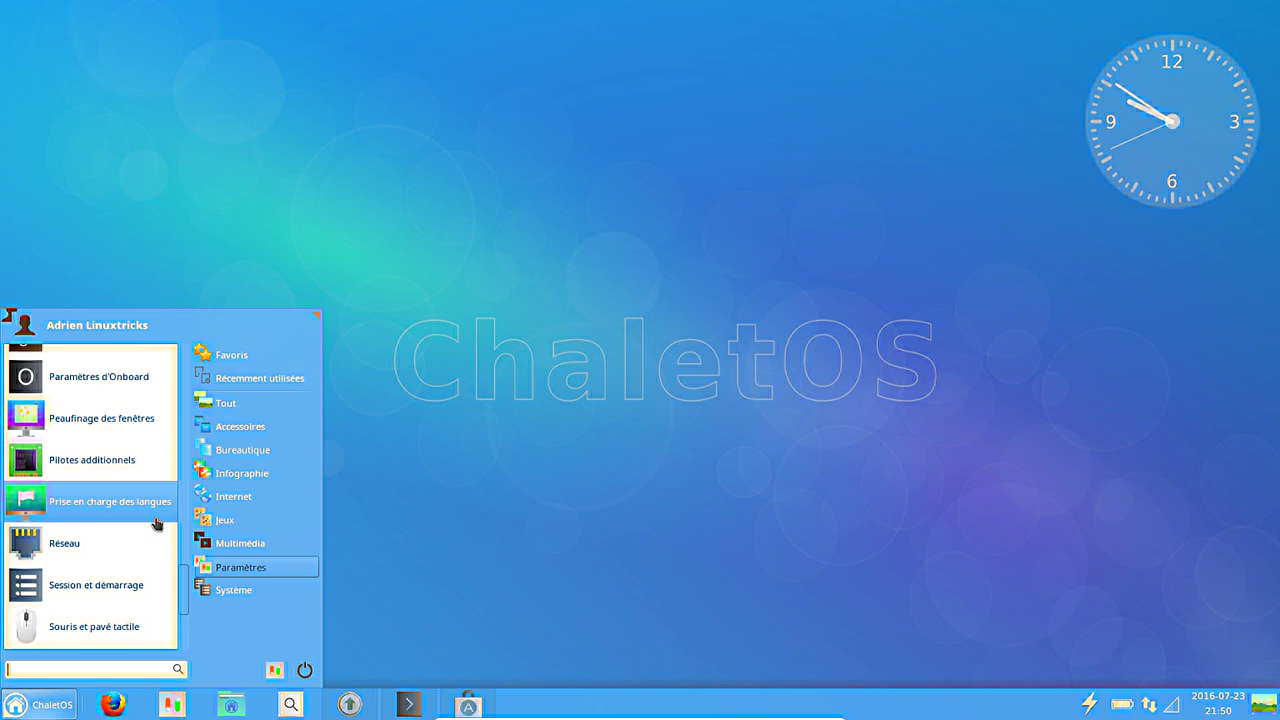
pyautogui.scroll(-1, 157, 522)
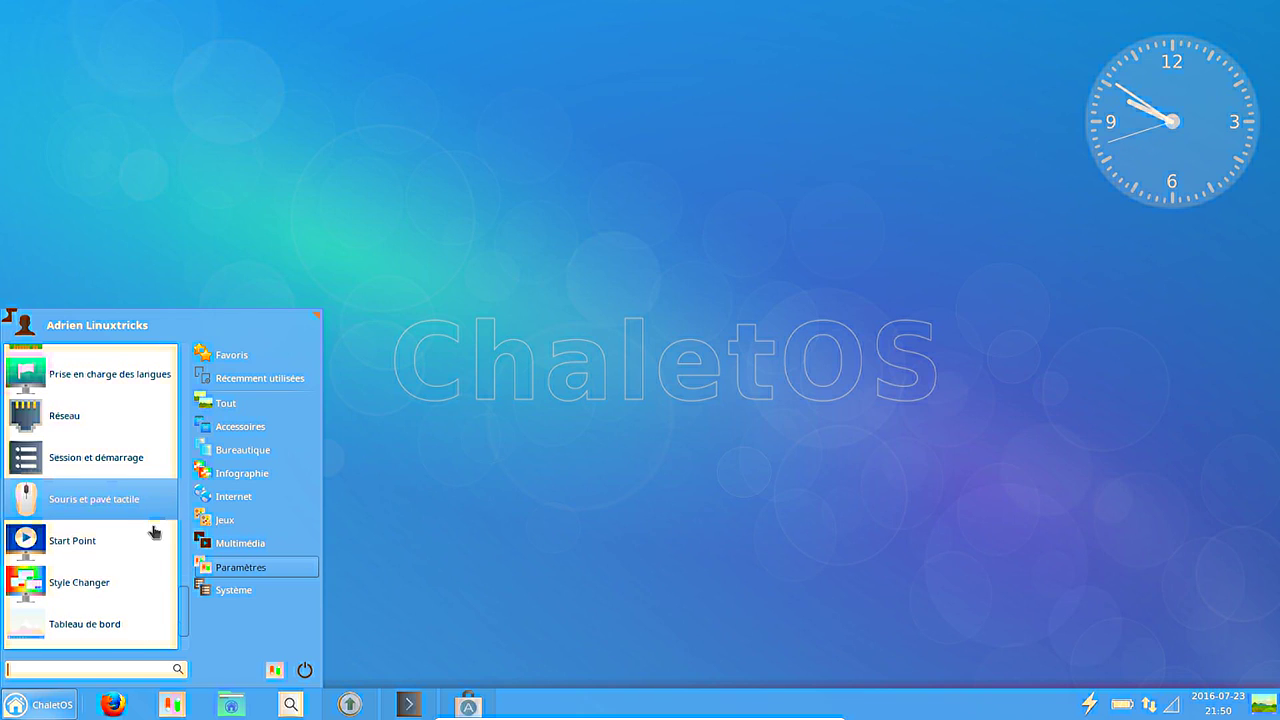
pyautogui.click(115, 582)
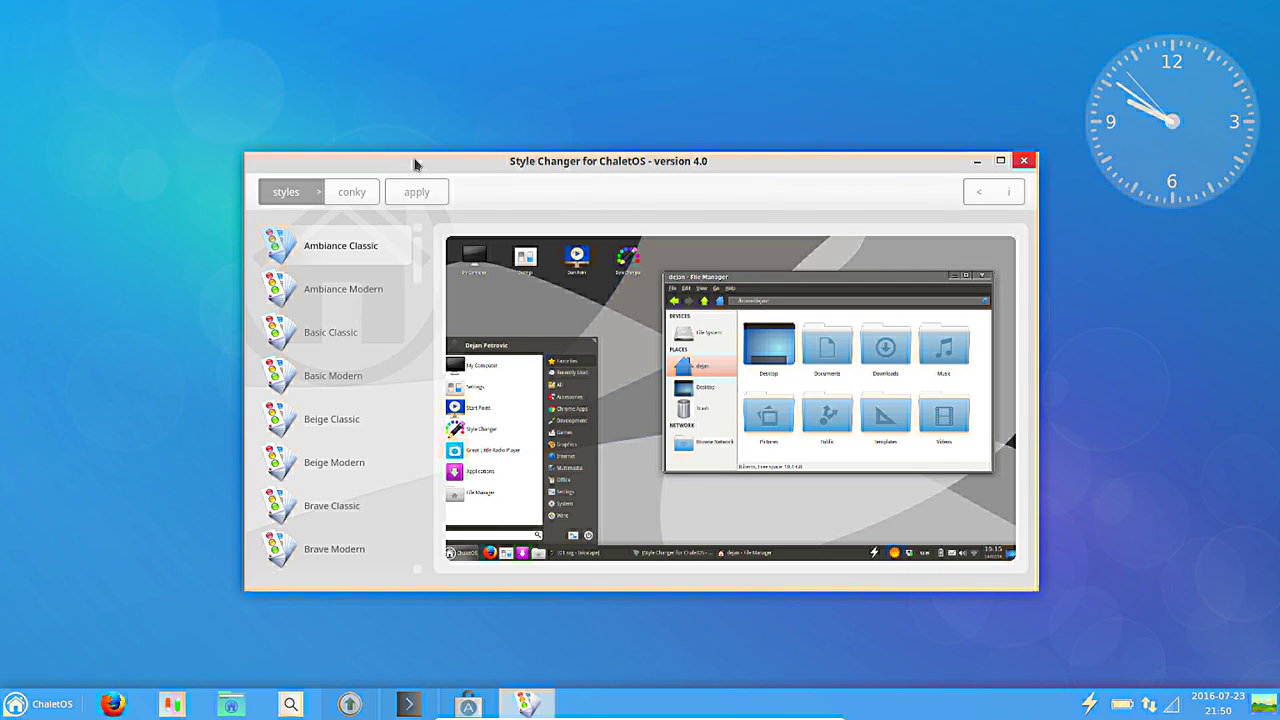
# Apply Ambiance Classic and preview Ambiance Modern, Basic Classic, Basic Modern and Beige Classic.
pyautogui.moveTo(413, 163); pyautogui.dragTo(408, 127)
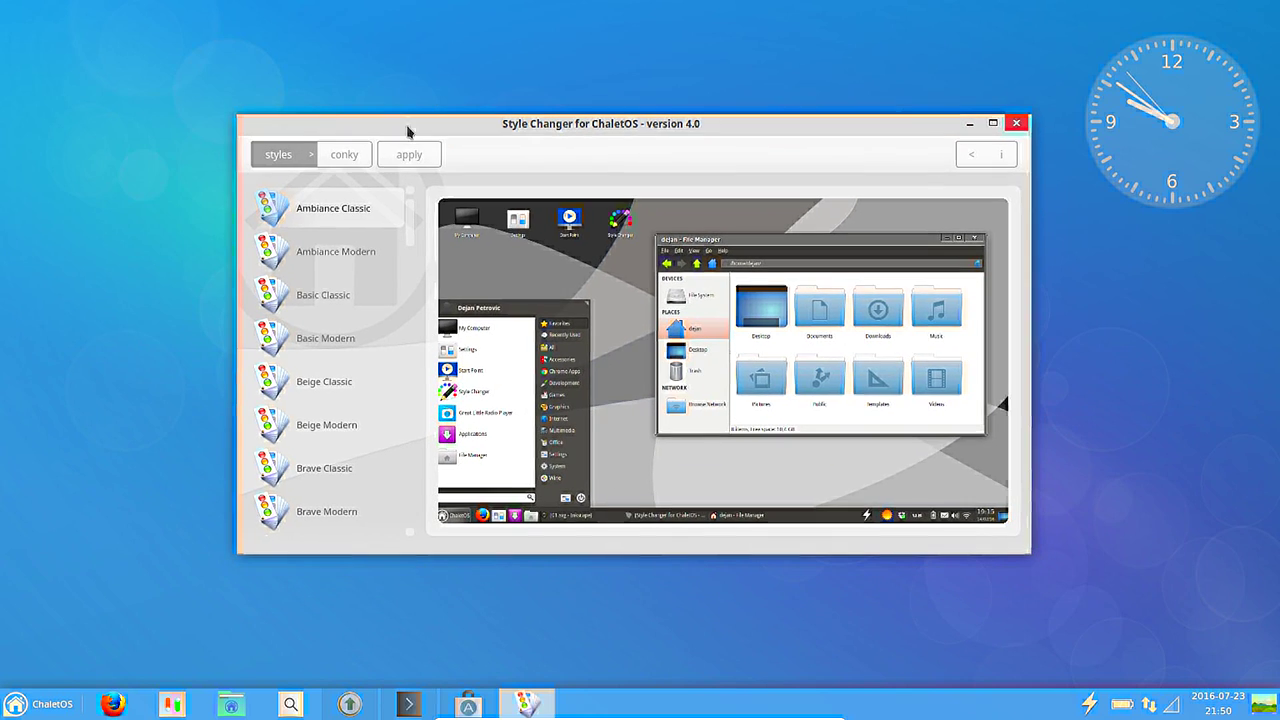
pyautogui.doubleClick(338, 212)
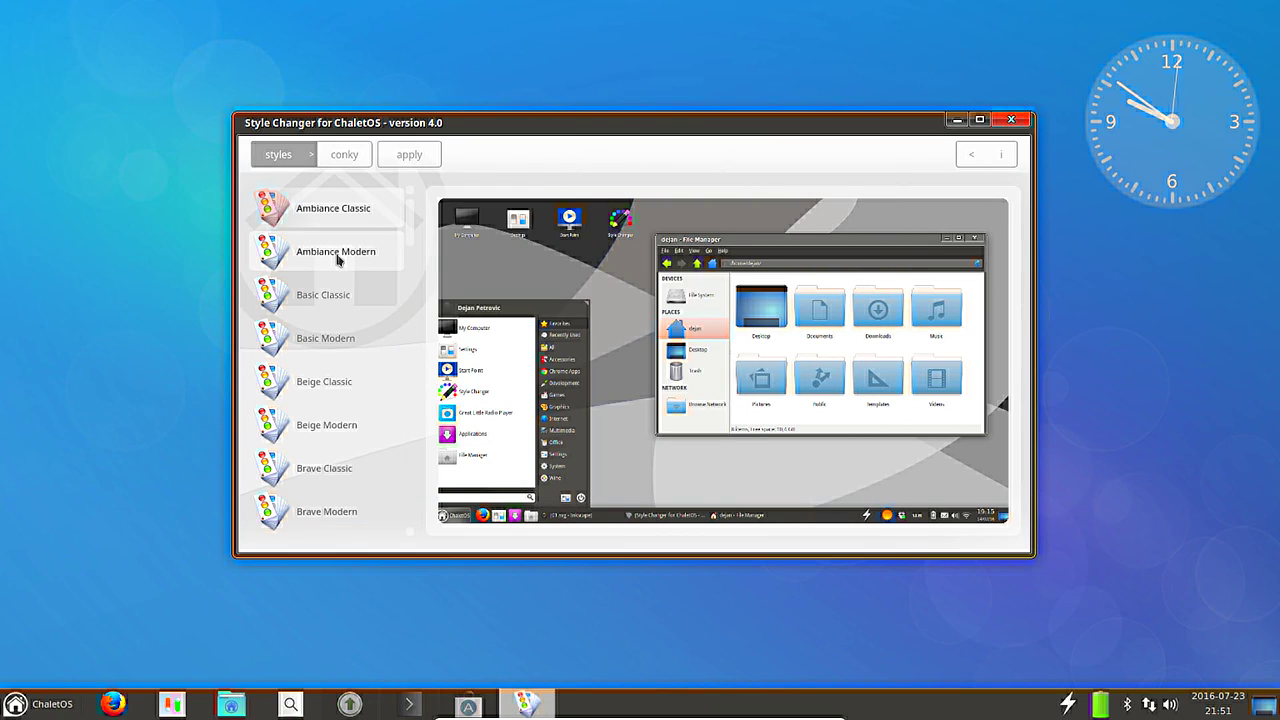
pyautogui.click(338, 258)
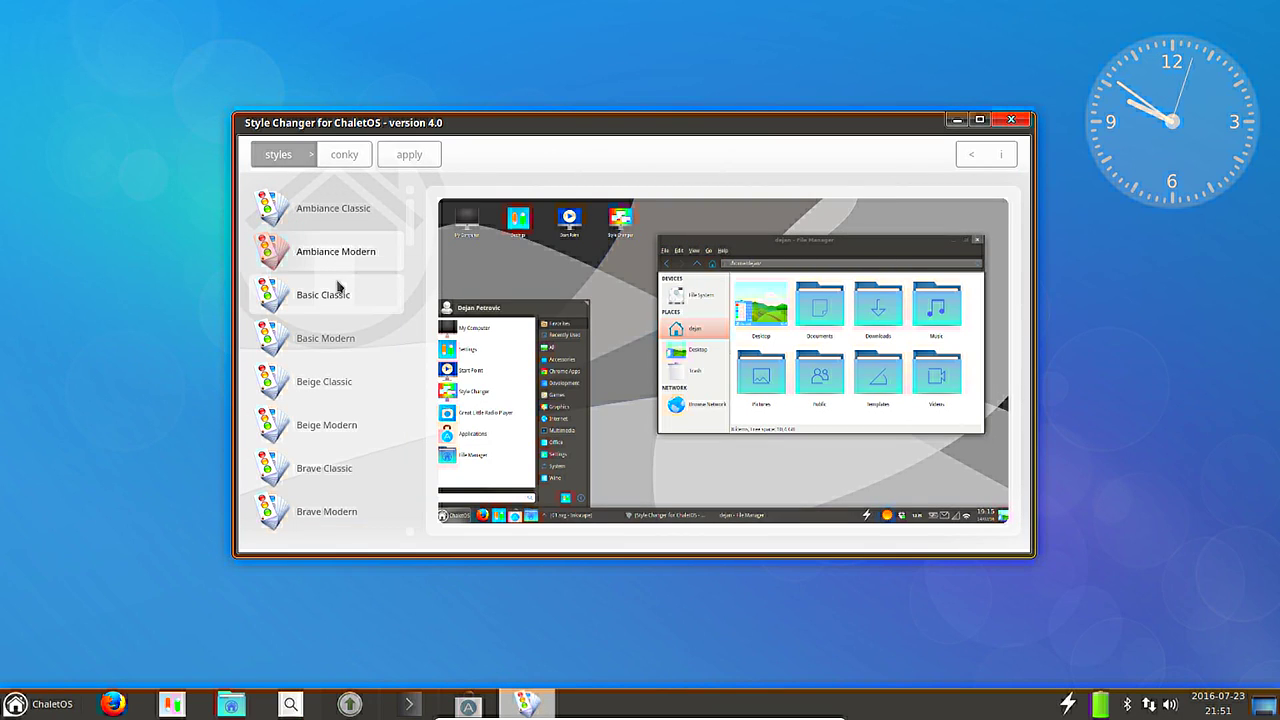
pyautogui.click(338, 289)
pyautogui.click(337, 338)
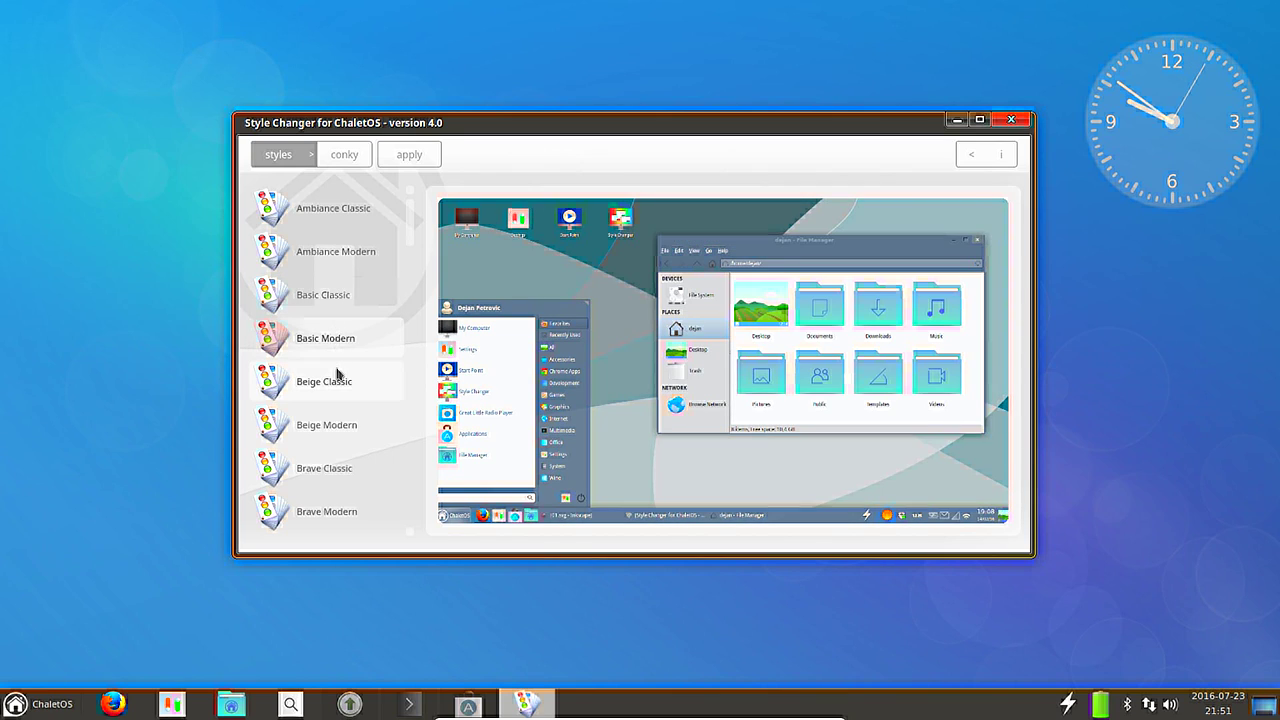
pyautogui.click(338, 378)
# Preview Green Classic, apply Facebook Modern, then apply Win7 Silver Classic and check the start menu.
pyautogui.scroll(-5, 337, 370)
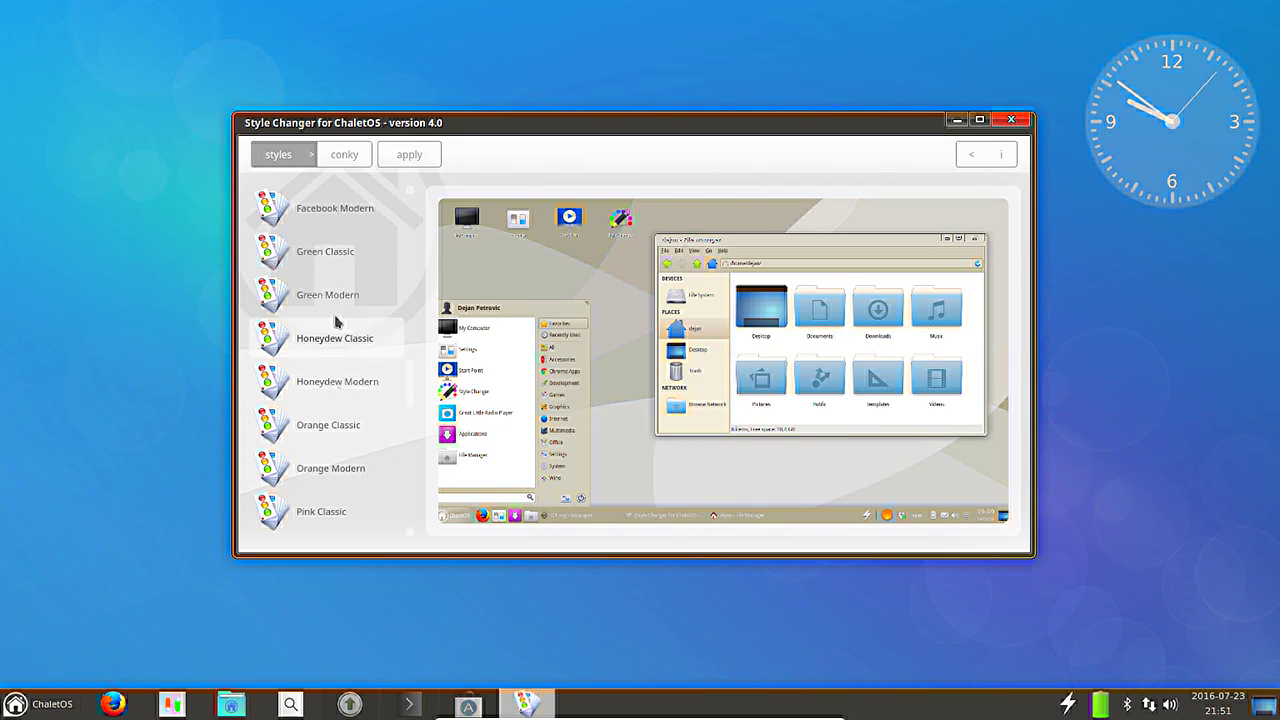
pyautogui.click(345, 256)
pyautogui.click(355, 230)
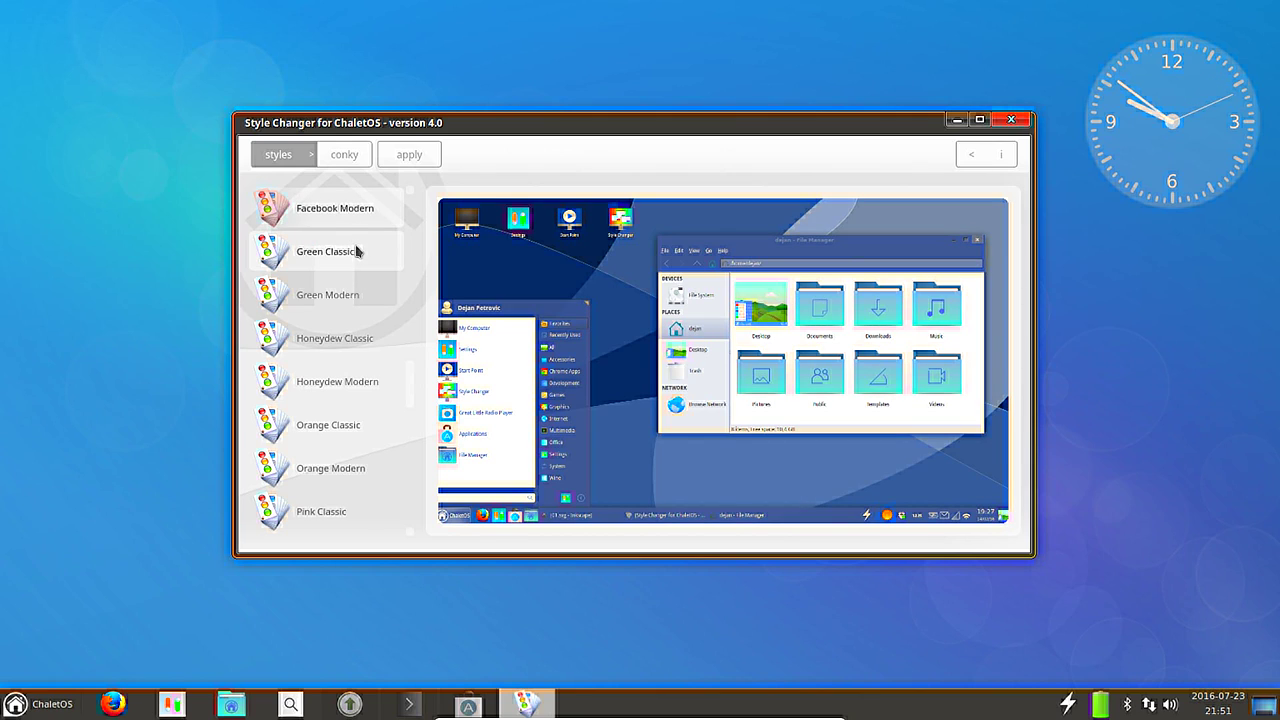
pyautogui.click(351, 221)
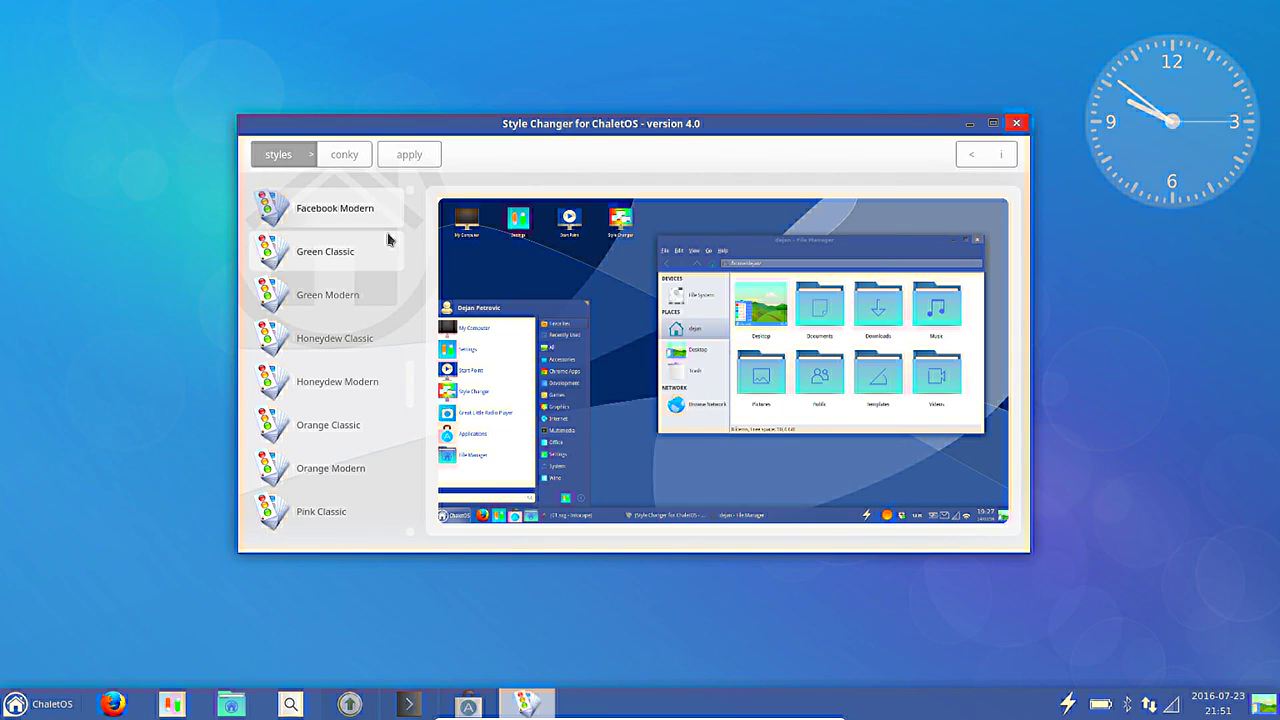
pyautogui.scroll(2, 380, 235)
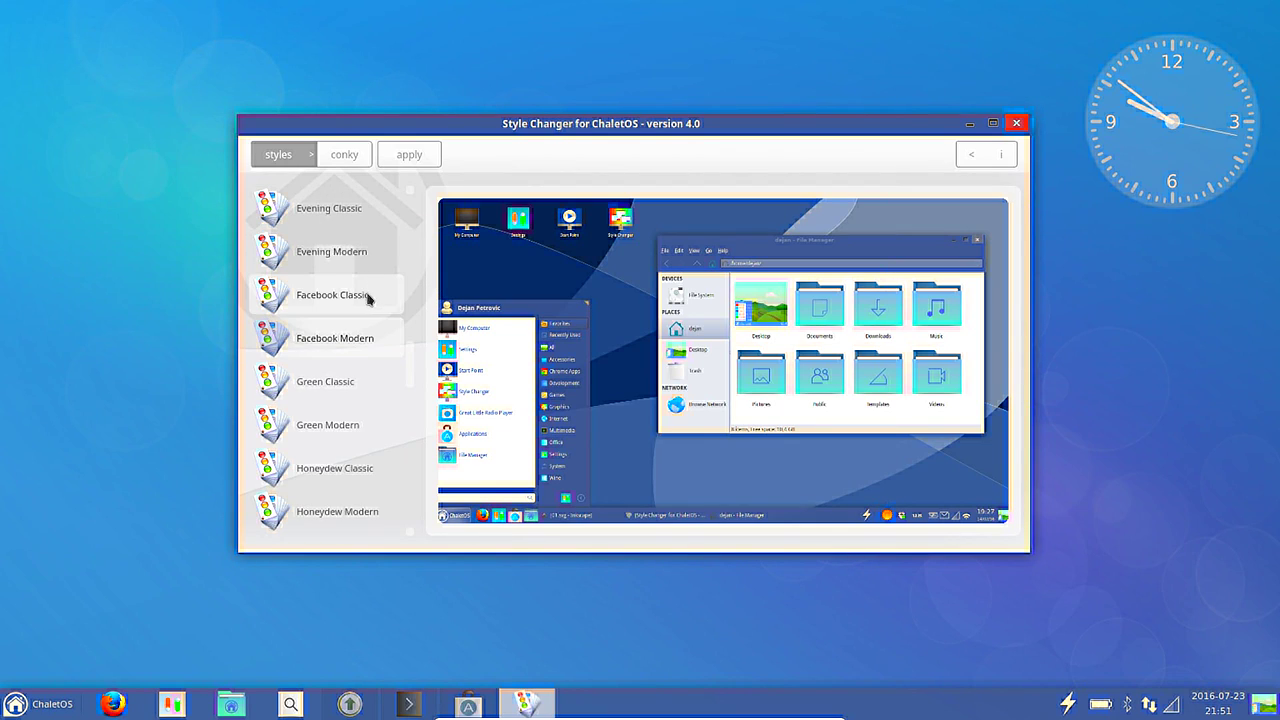
pyautogui.scroll(-10, 368, 299)
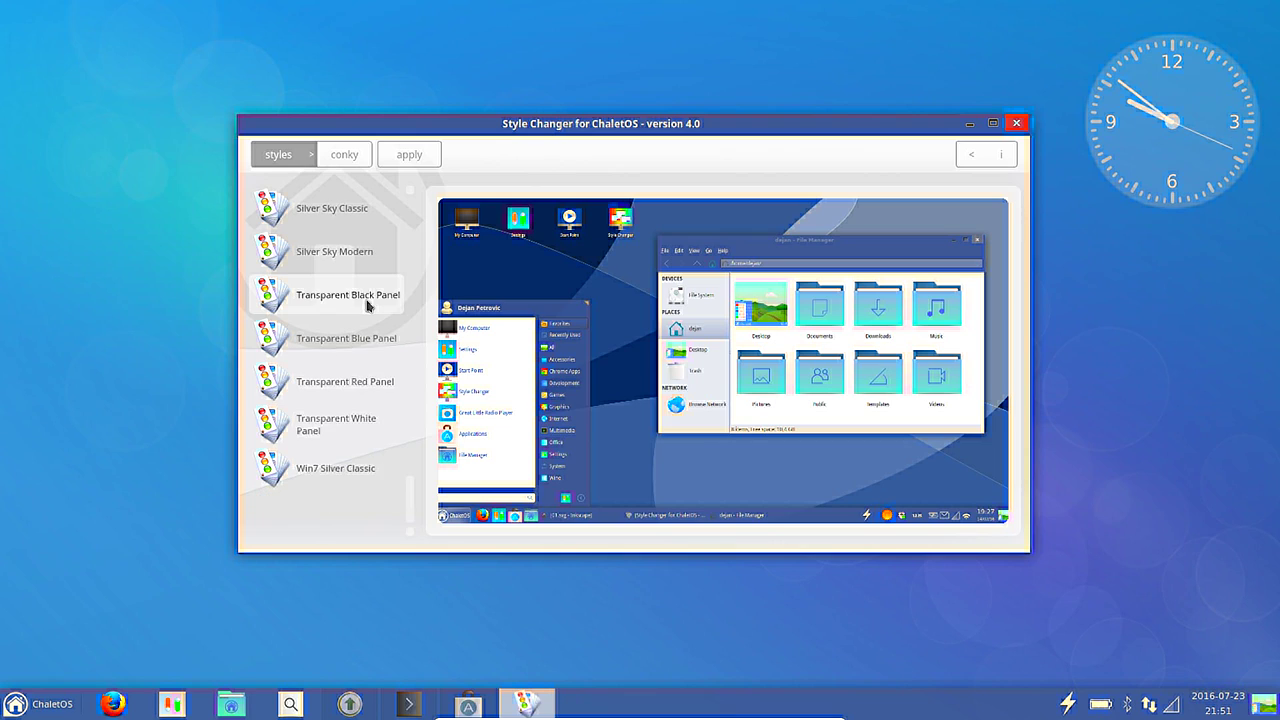
pyautogui.click(340, 475)
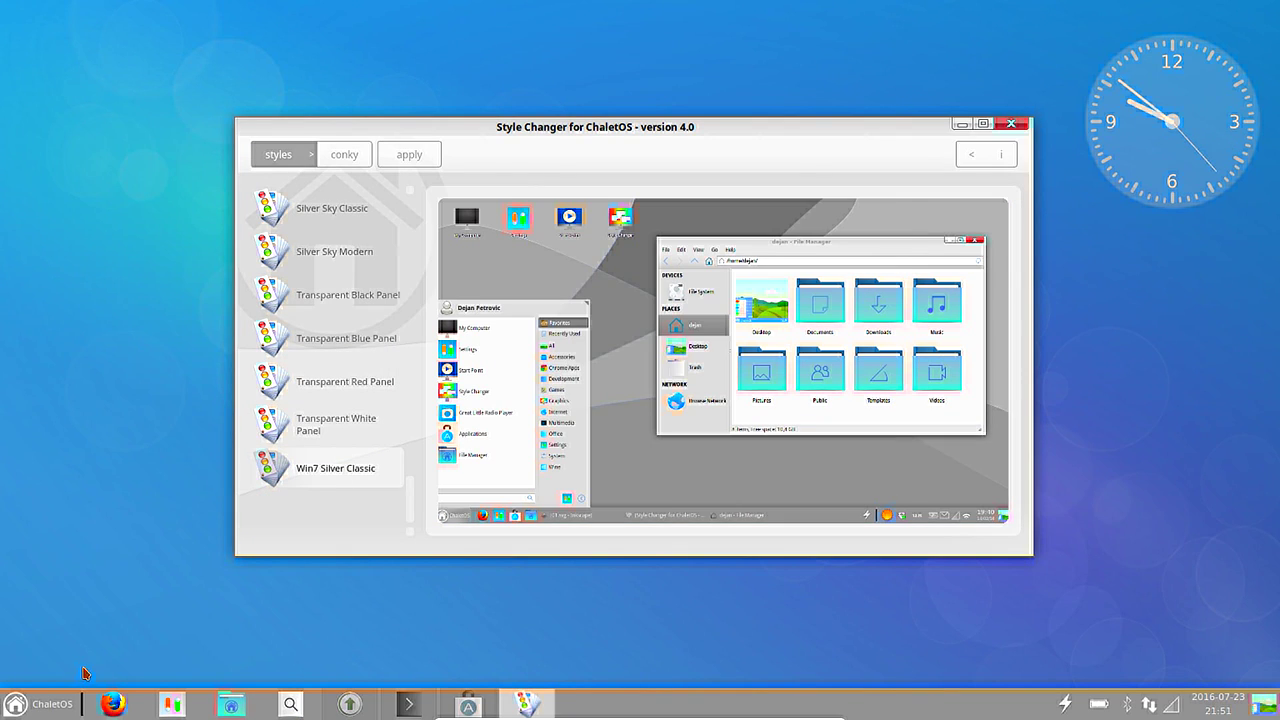
pyautogui.click(44, 705)
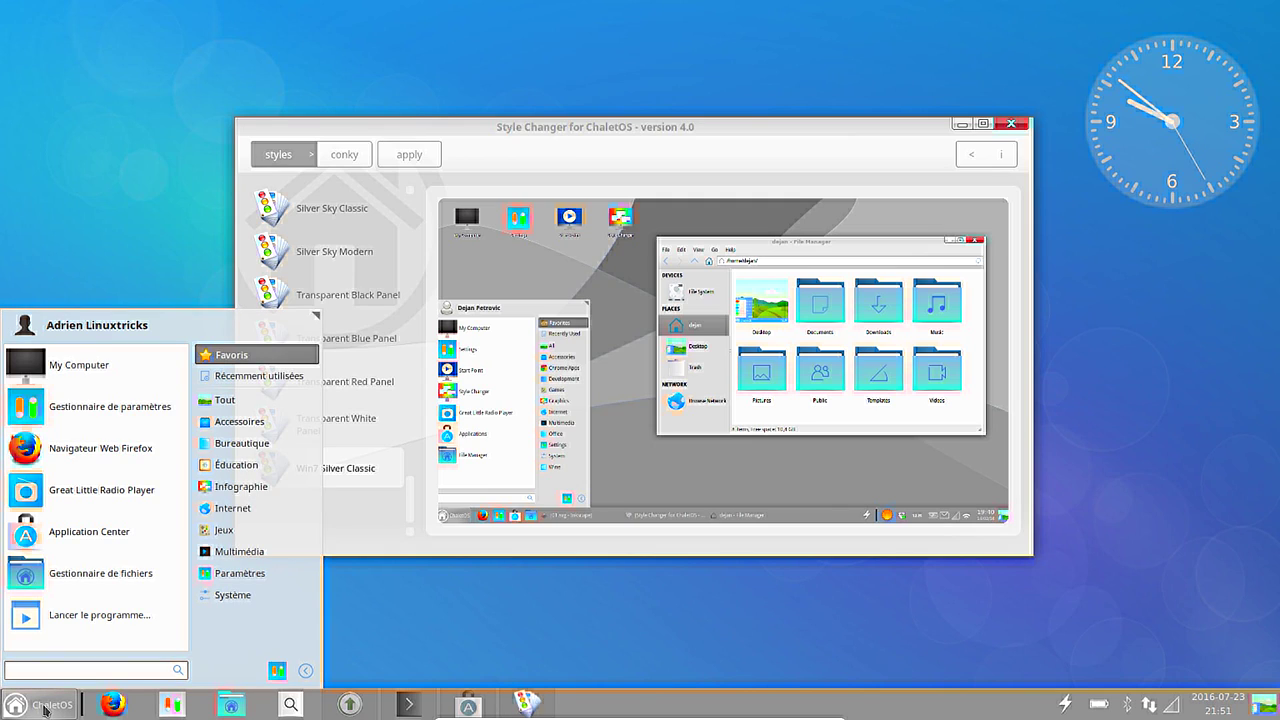
pyautogui.click(44, 705)
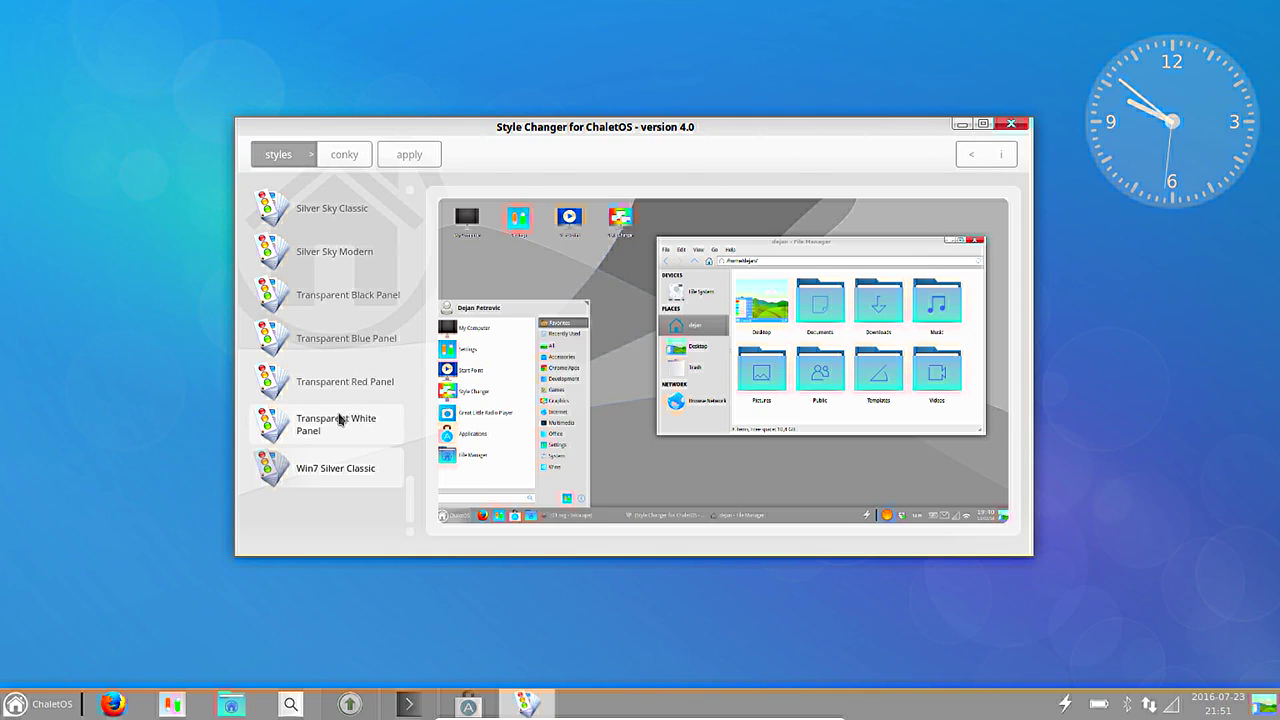
# Preview Radiance Modern, Redmond Classic, Clearlooks Classic and Chocolate styles, ending on ChaletOS Default Modern.
pyautogui.scroll(3, 340, 410)
pyautogui.scroll(3, 376, 381)
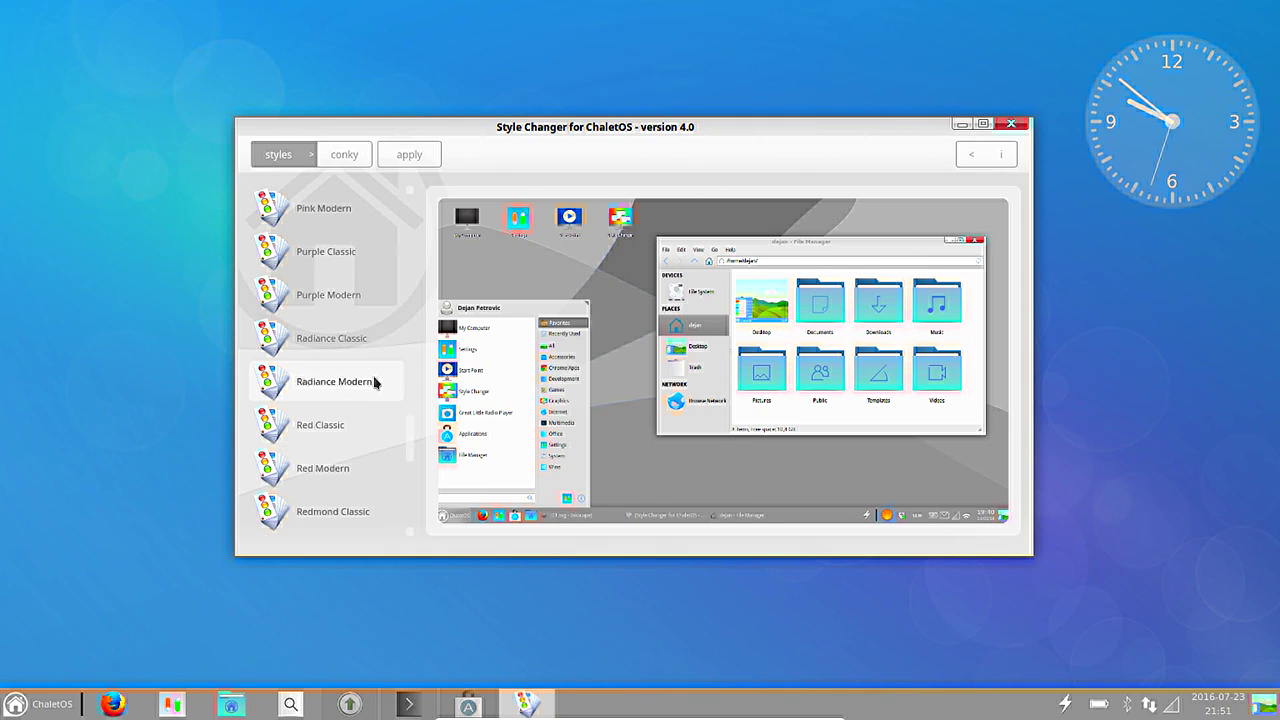
pyautogui.click(352, 388)
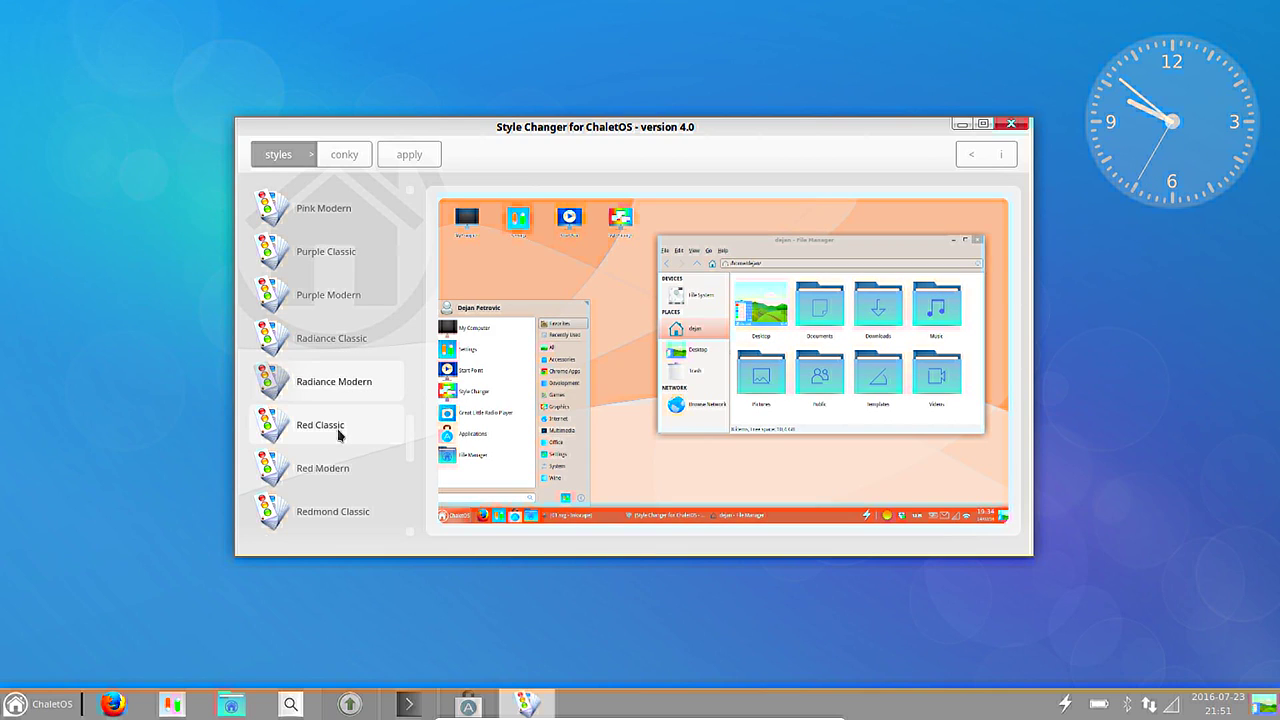
pyautogui.click(342, 512)
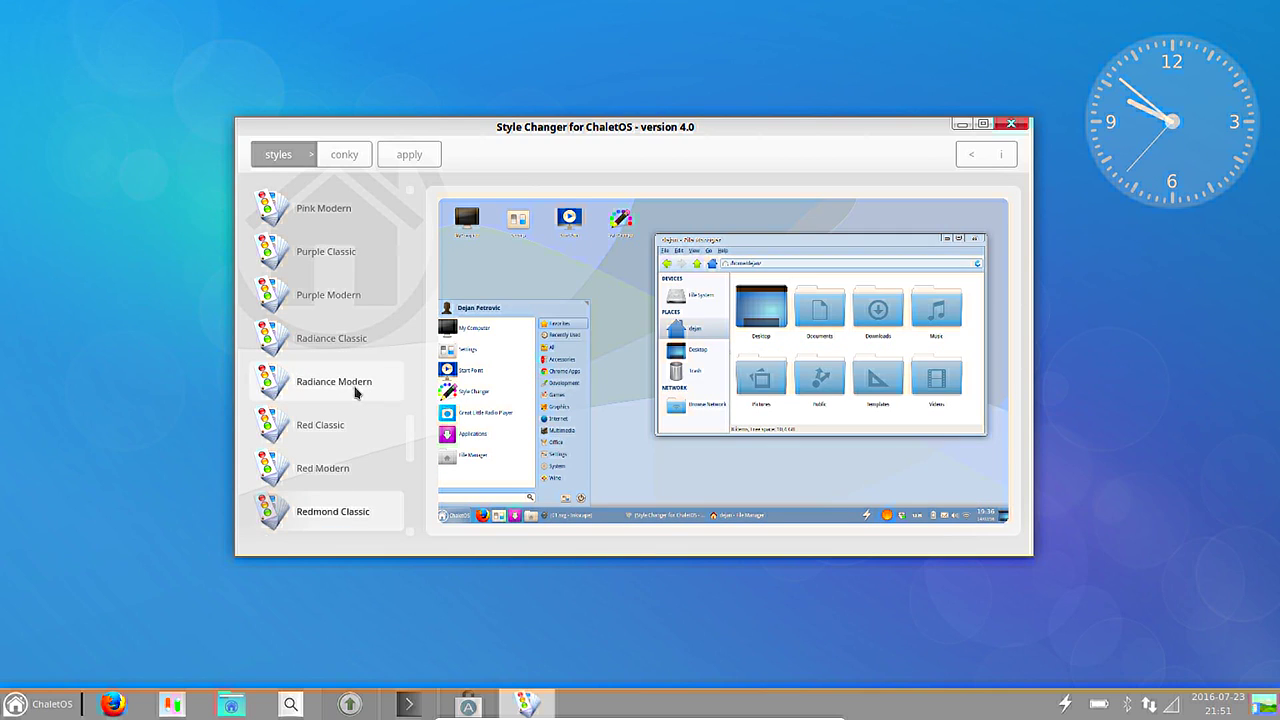
pyautogui.scroll(6, 355, 388)
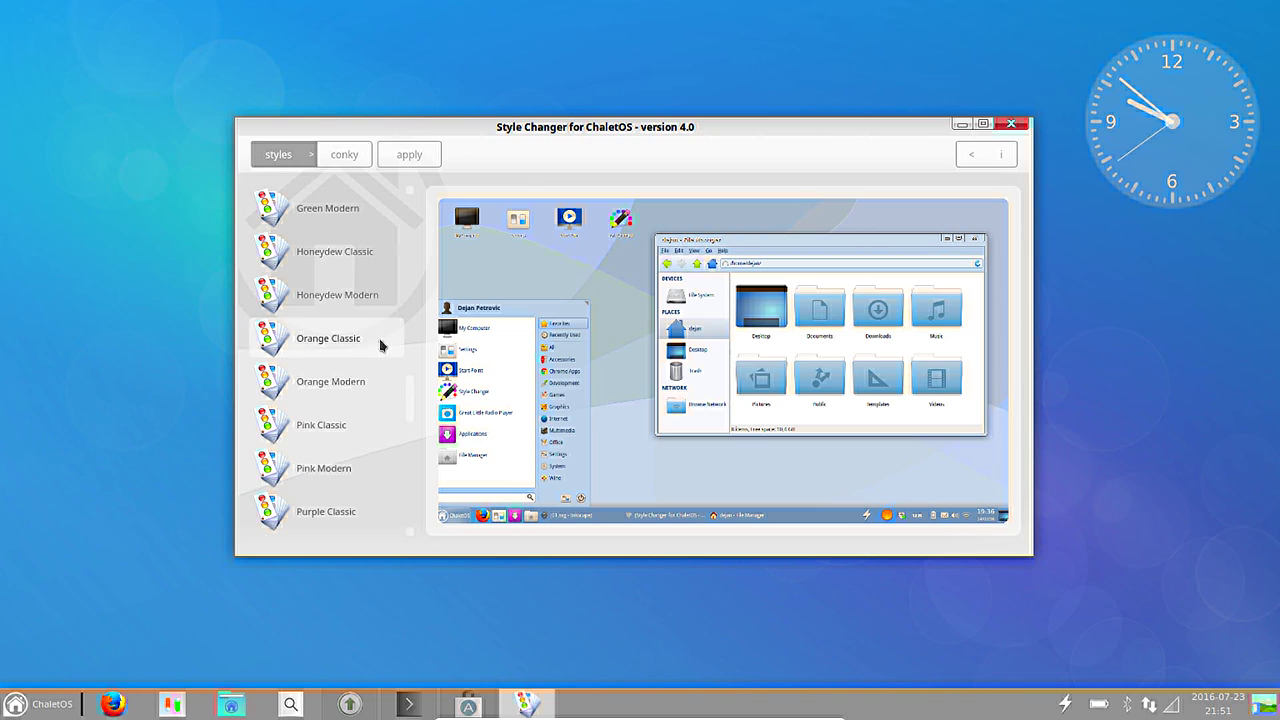
pyautogui.scroll(3, 364, 320)
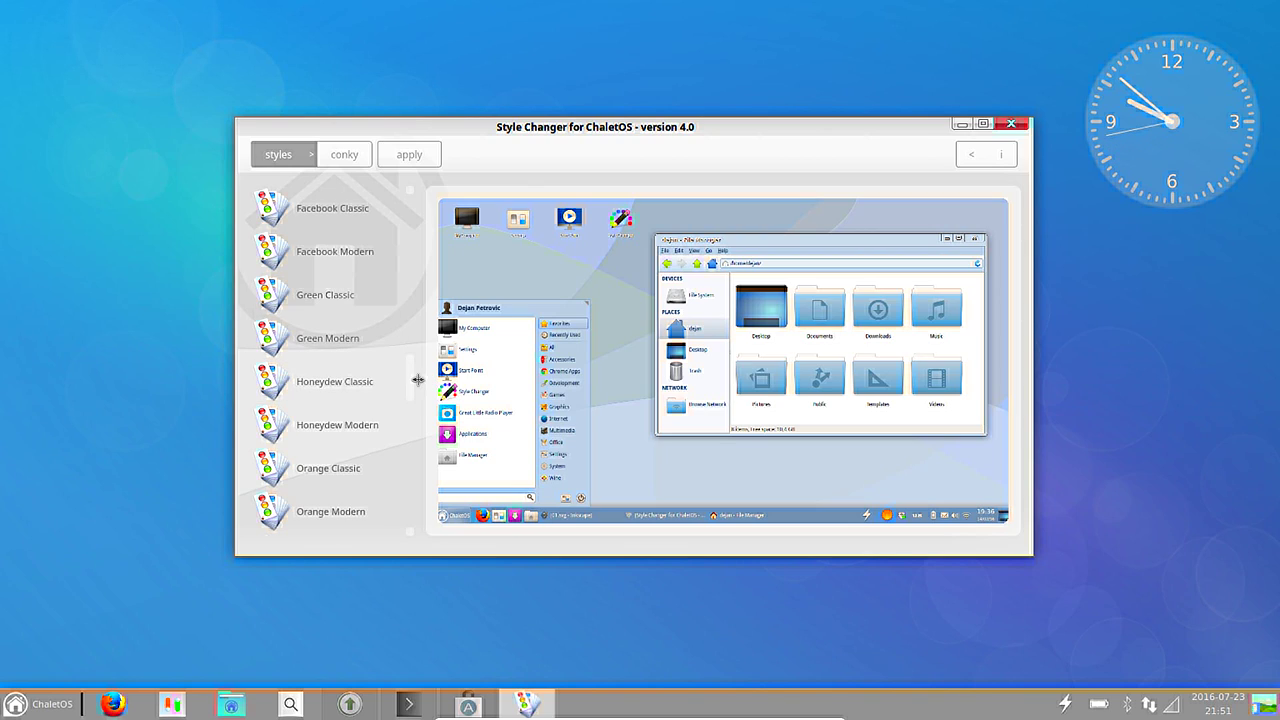
pyautogui.moveTo(411, 382); pyautogui.dragTo(406, 328)
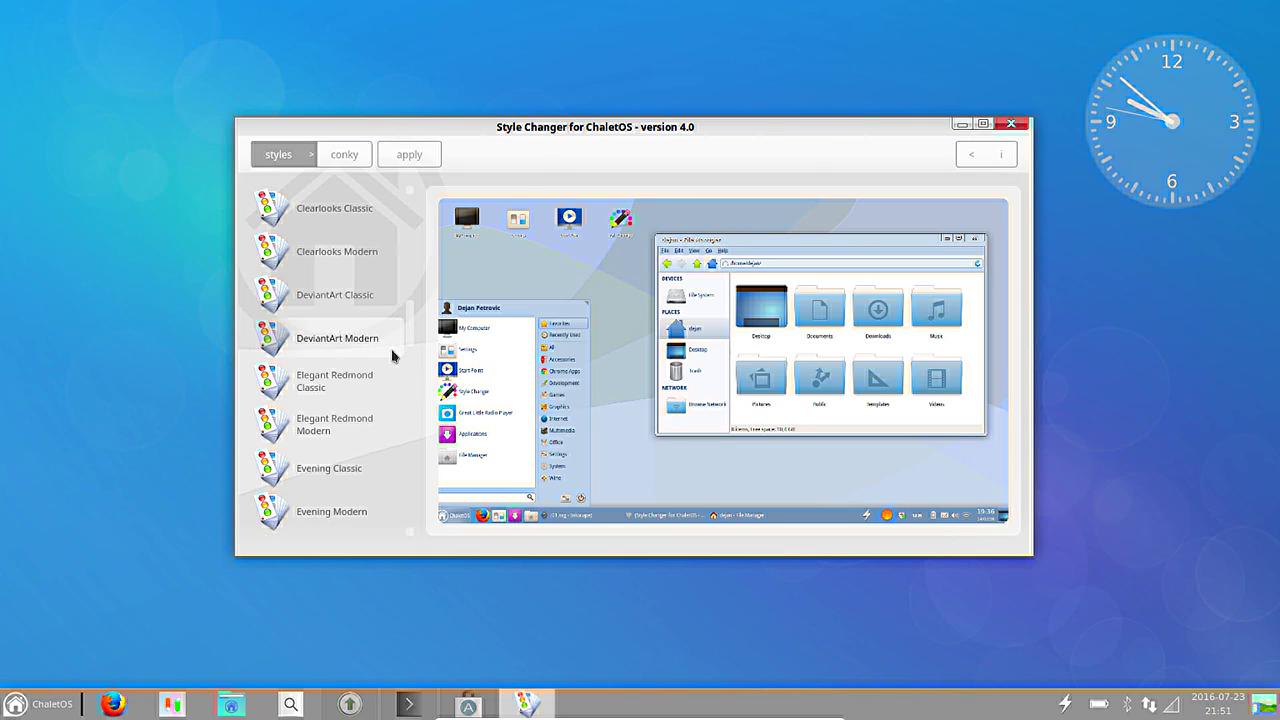
pyautogui.press('Up')
pyautogui.press('Up')
pyautogui.press('Up')
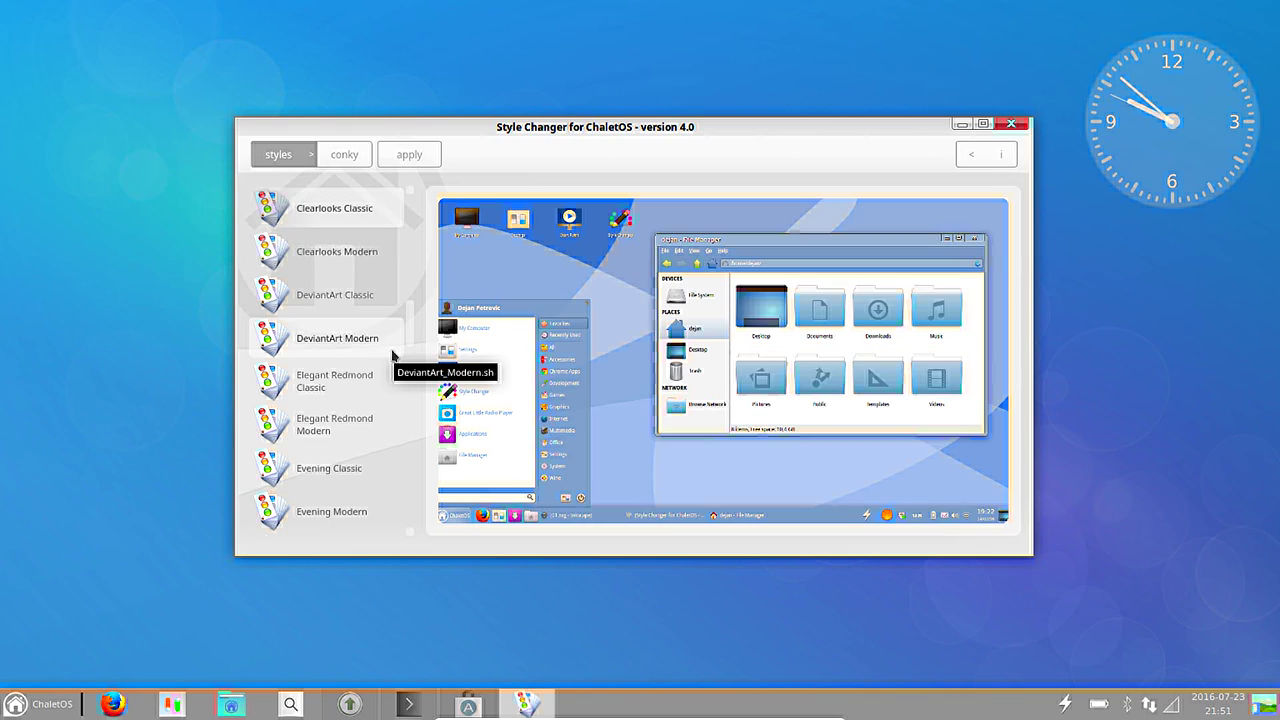
pyautogui.press('Up')
pyautogui.press('Up')
pyautogui.press('Down')
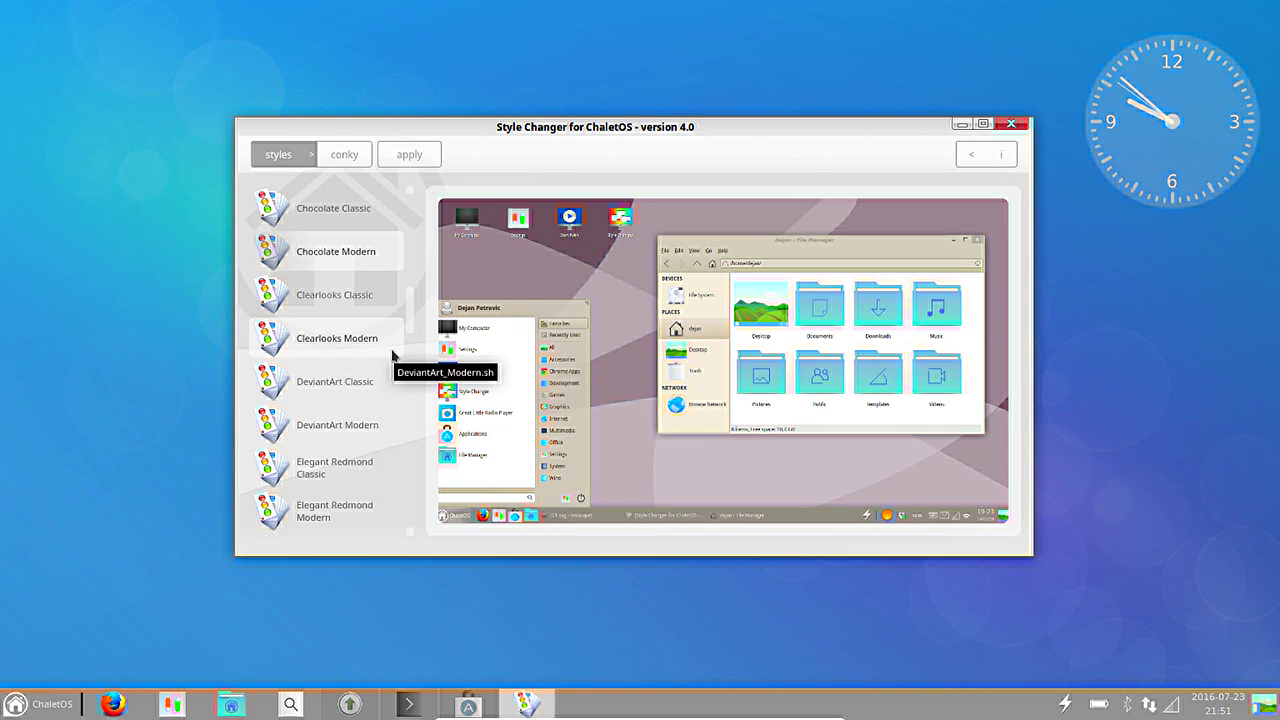
pyautogui.press('Up')
pyautogui.press('Up')
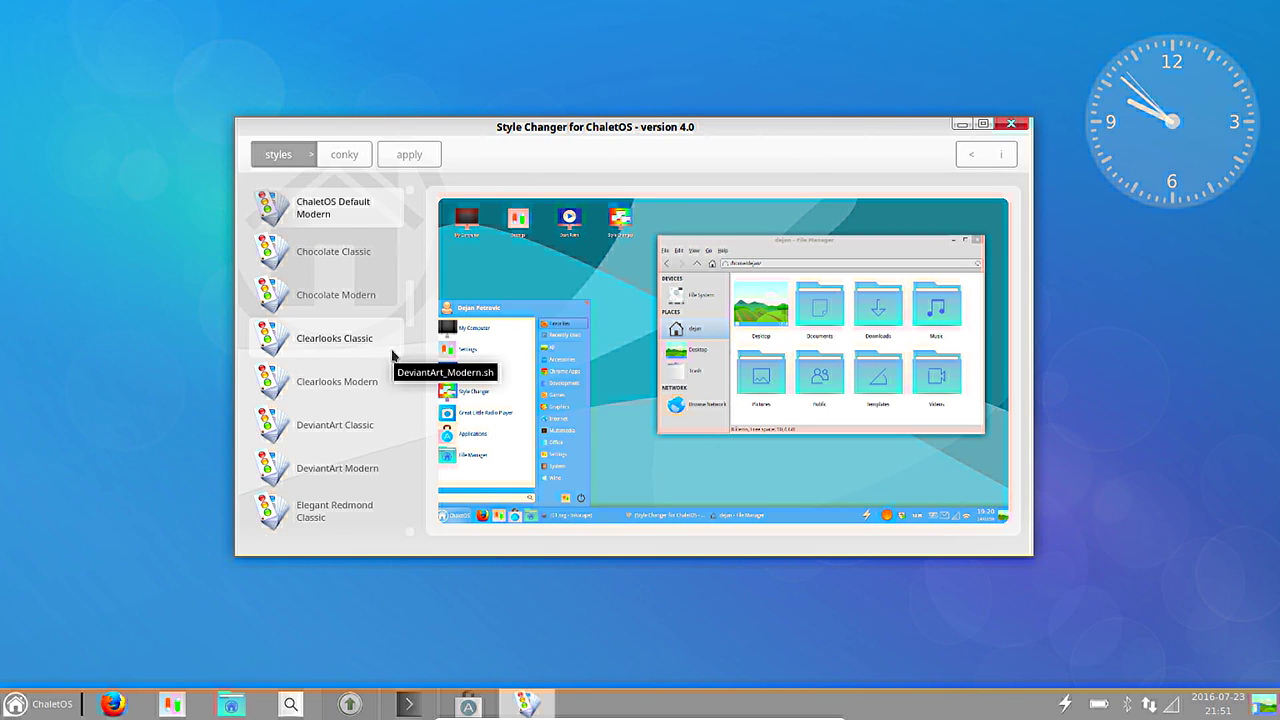
# Apply ChaletOS Default Modern, then preview Basic Modern, Bright Modern and onward to Facebook Classic.
pyautogui.doubleClick(368, 207)
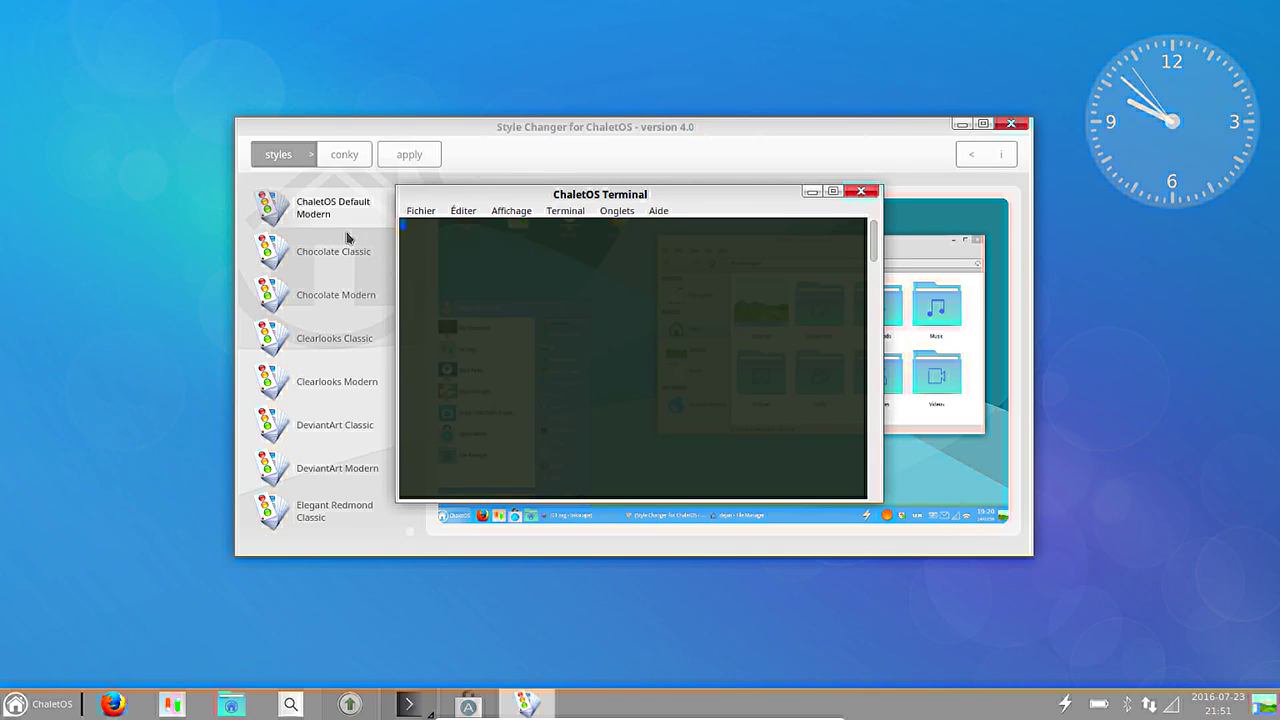
pyautogui.scroll(3, 340, 214)
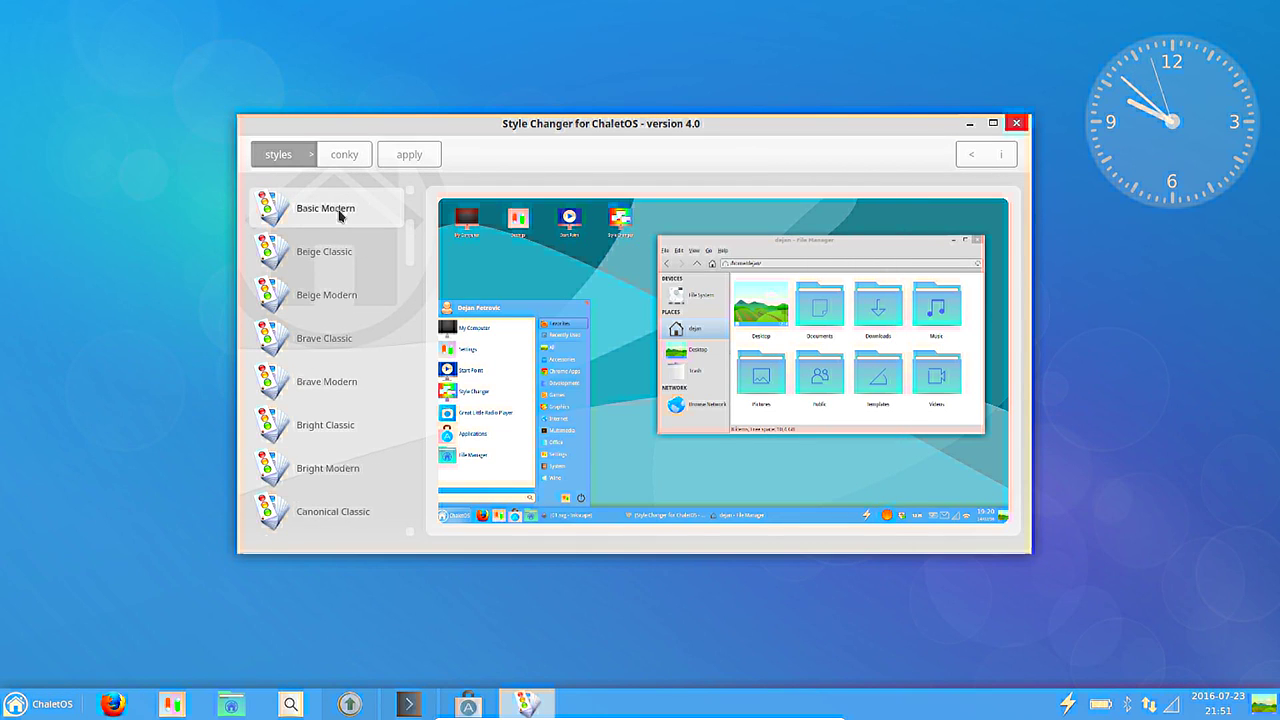
pyautogui.click(340, 214)
pyautogui.press('Down')
pyautogui.press('Down')
pyautogui.press('Down')
pyautogui.press('Down')
pyautogui.press('Down')
pyautogui.press('Down')
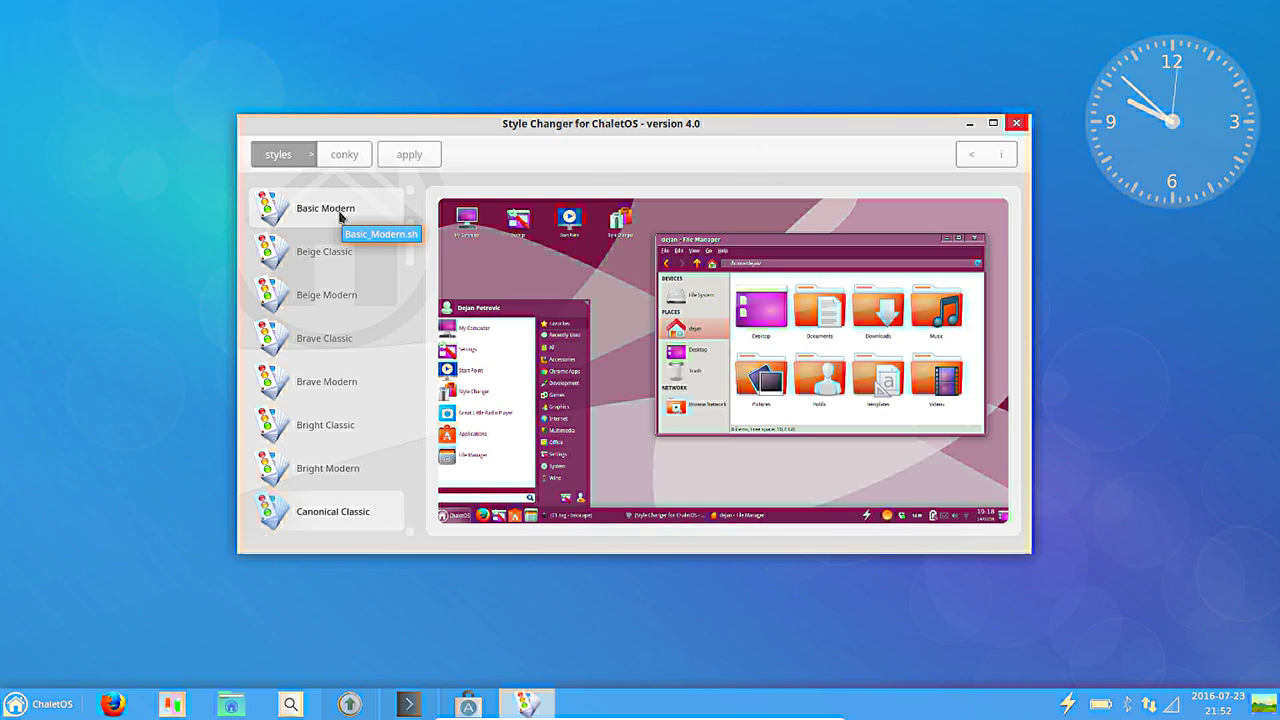
pyautogui.scroll(-5, 340, 216)
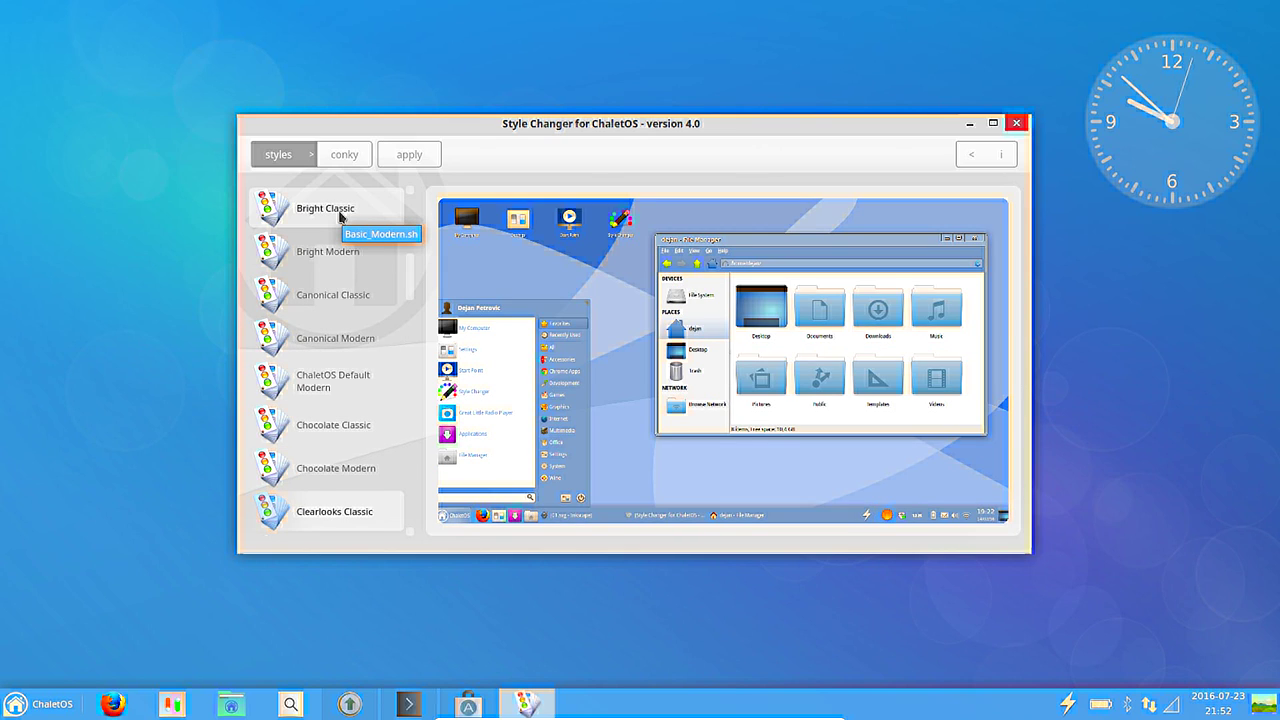
pyautogui.scroll(-2, 340, 216)
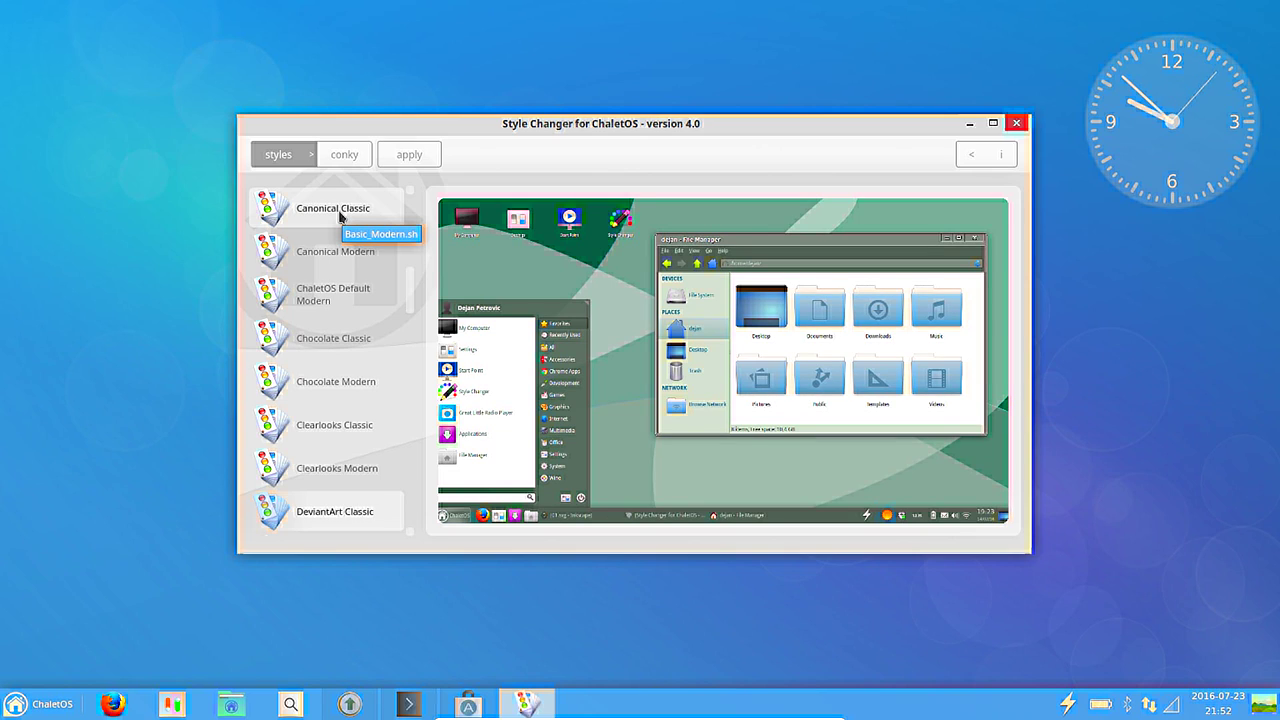
pyautogui.scroll(-1, 340, 216)
pyautogui.scroll(-1, 340, 216)
pyautogui.scroll(-3, 340, 216)
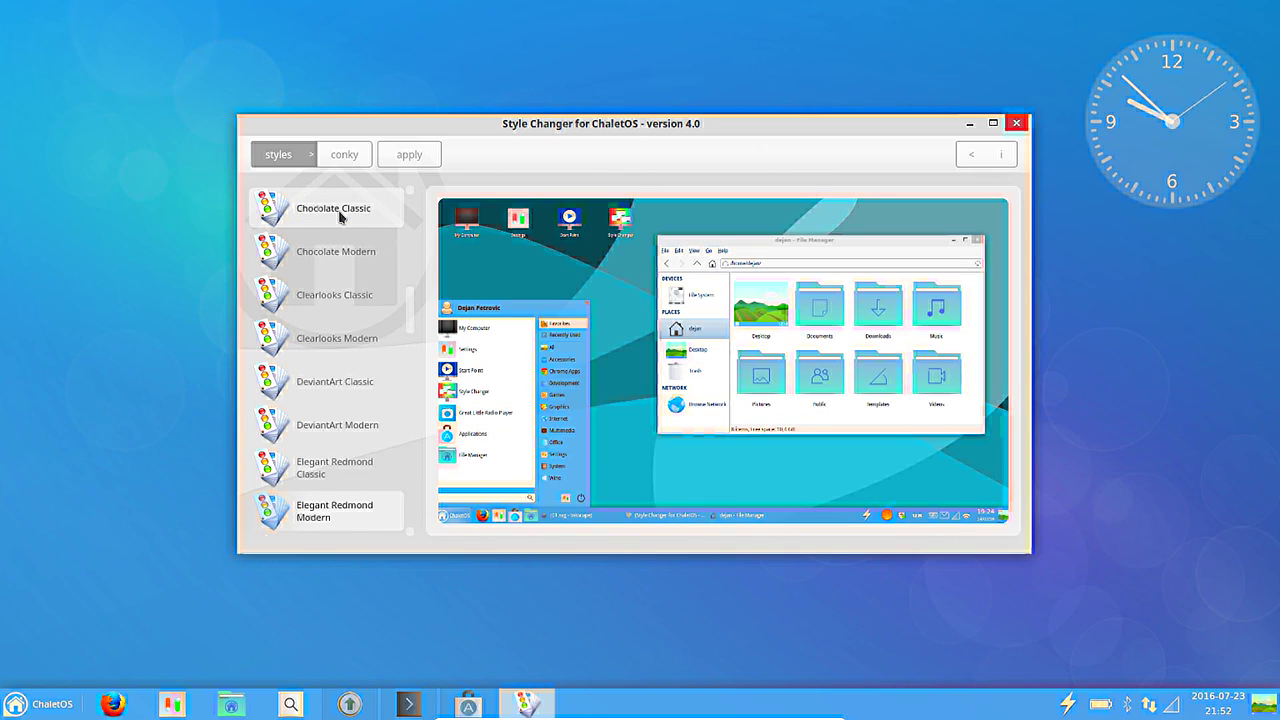
pyautogui.scroll(-1, 340, 216)
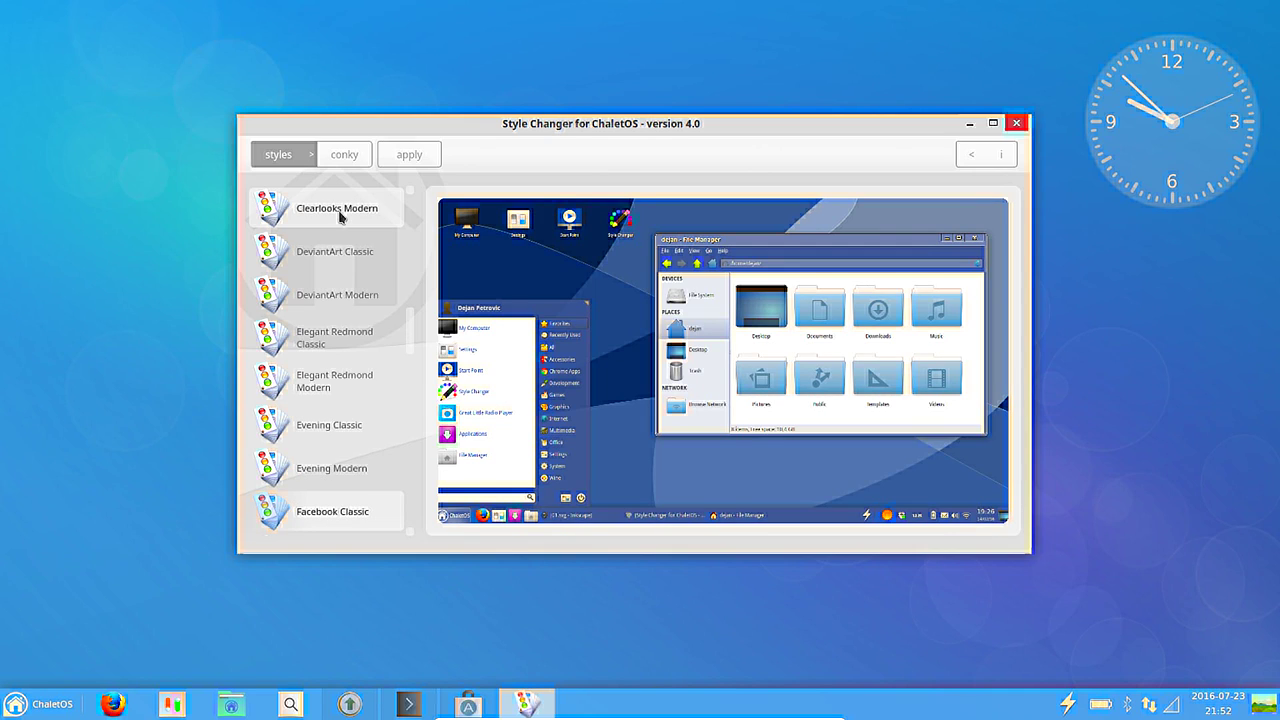
# Show the conky widget themes, dismiss the Conky warning, and move Style Changer to the upper left.
pyautogui.click(354, 159)
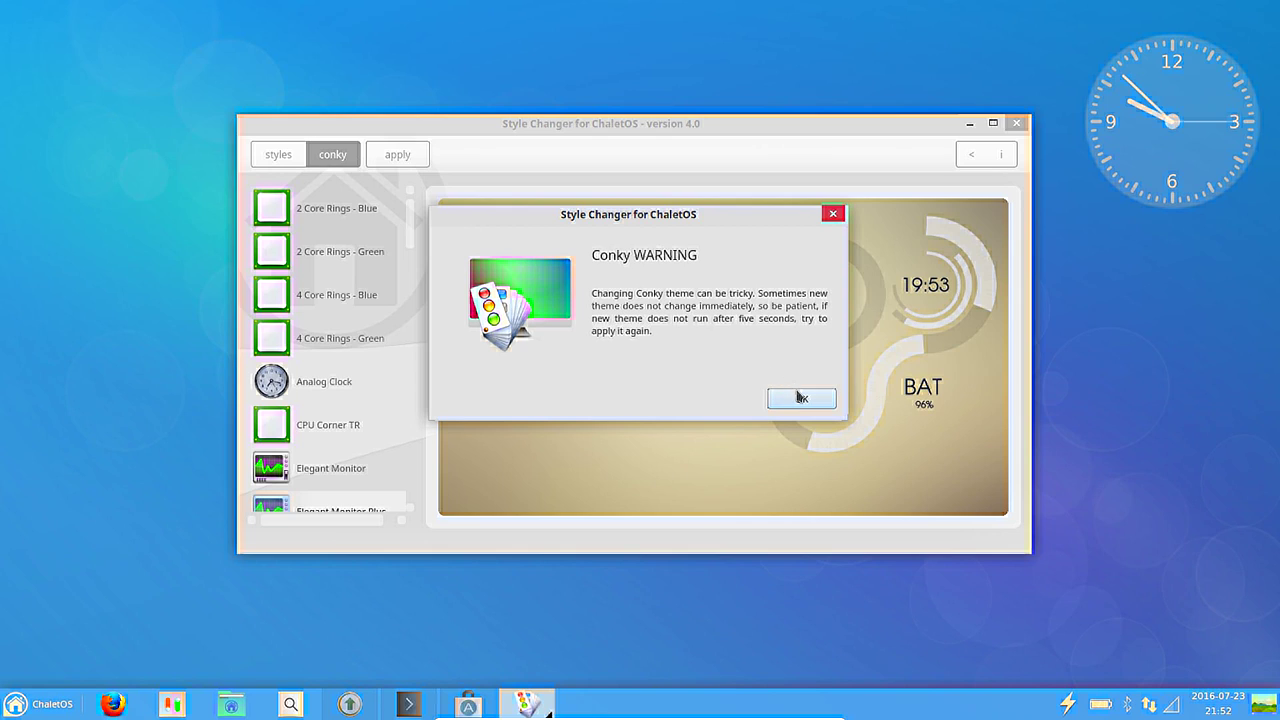
pyautogui.click(801, 399)
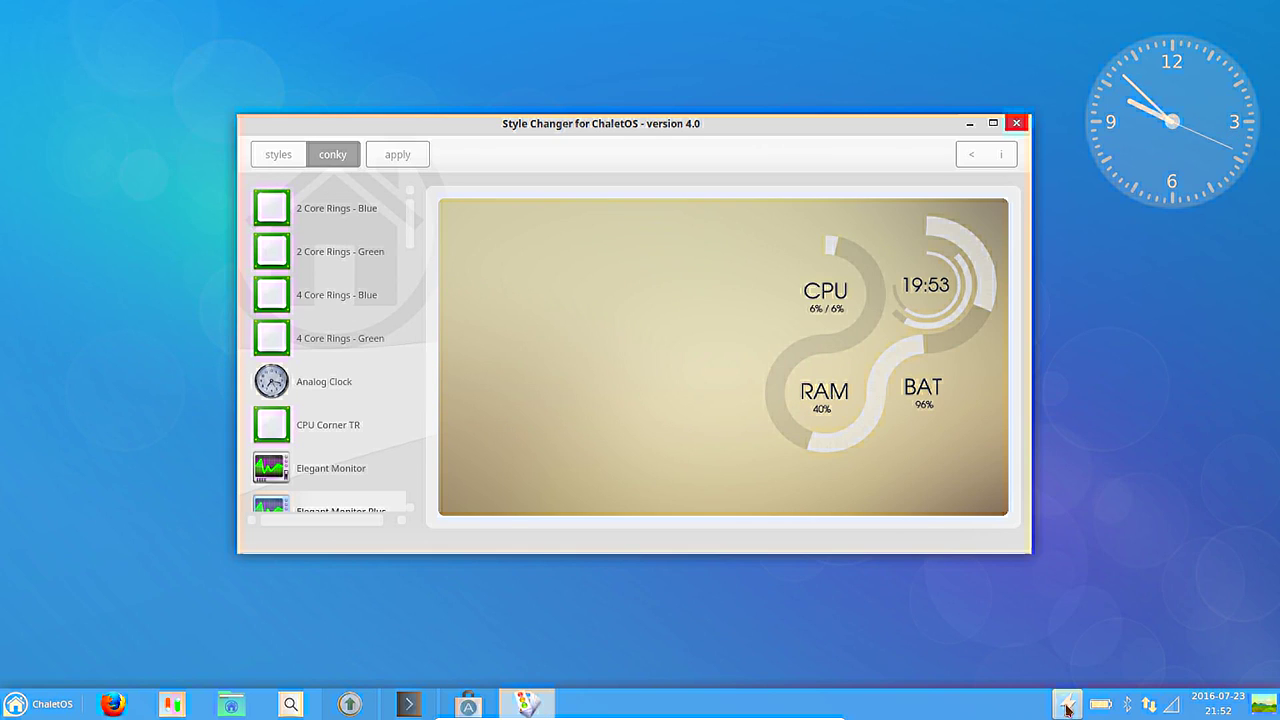
pyautogui.moveTo(822, 115); pyautogui.dragTo(704, 92)
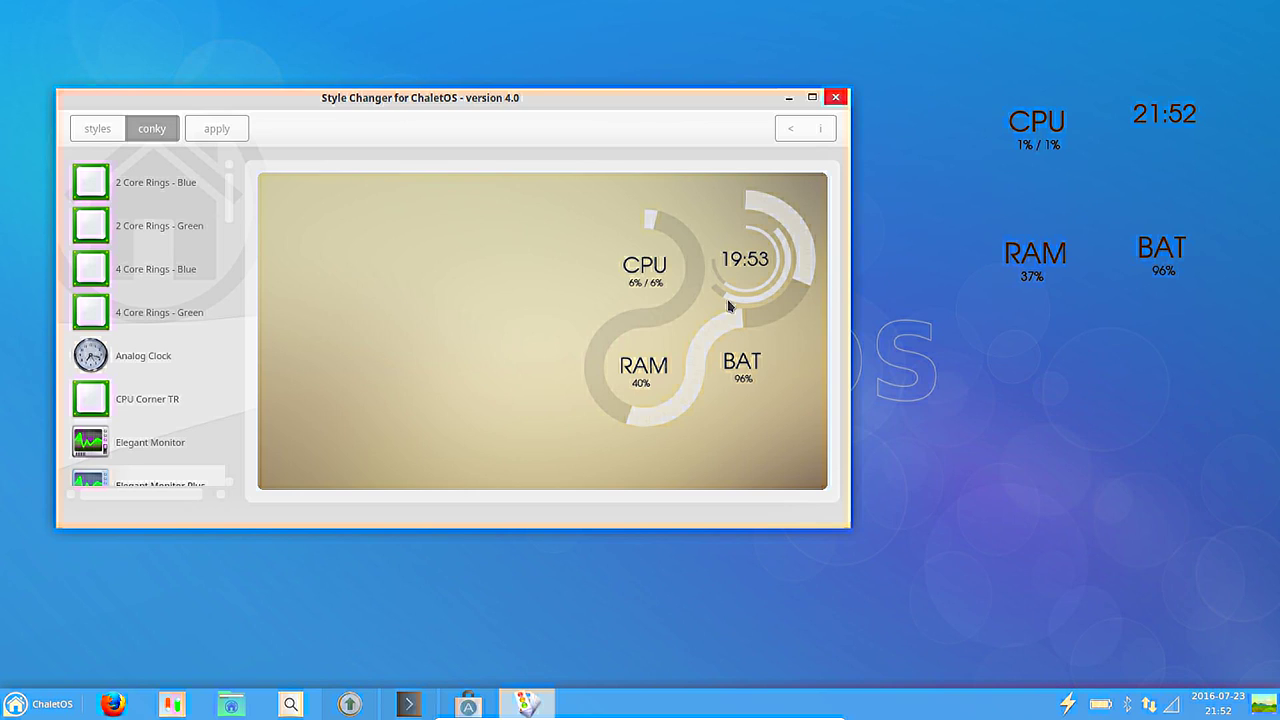
# Preview the 2 Core Rings Blue, Analog Clock, CPU Corner TR, Elegant Monitor and Minimal Clock White conkys.
pyautogui.click(184, 182)
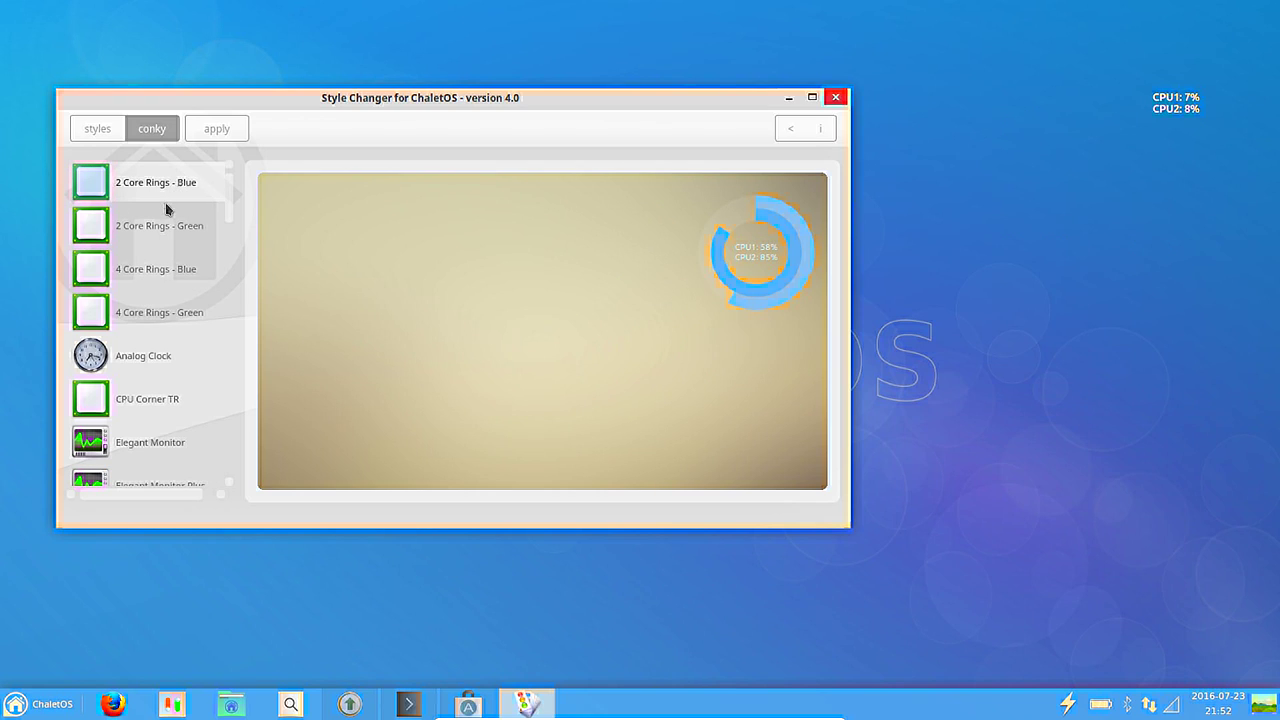
pyautogui.click(164, 366)
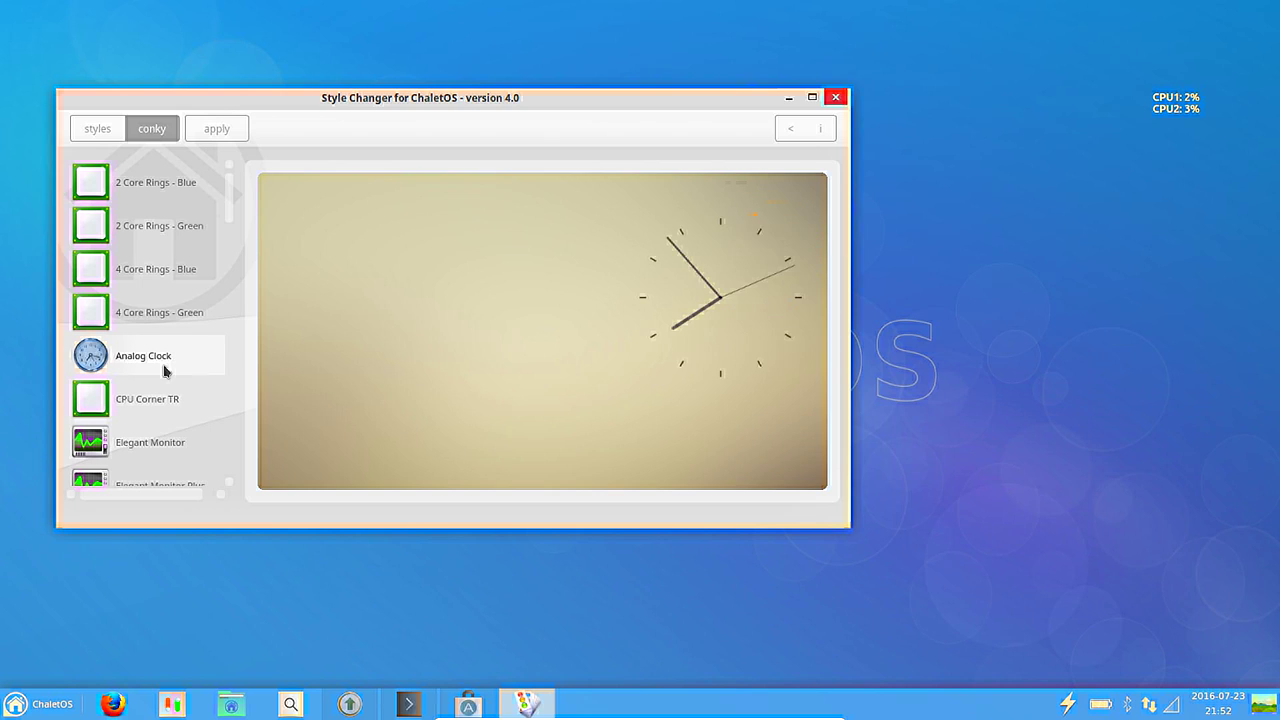
pyautogui.click(165, 399)
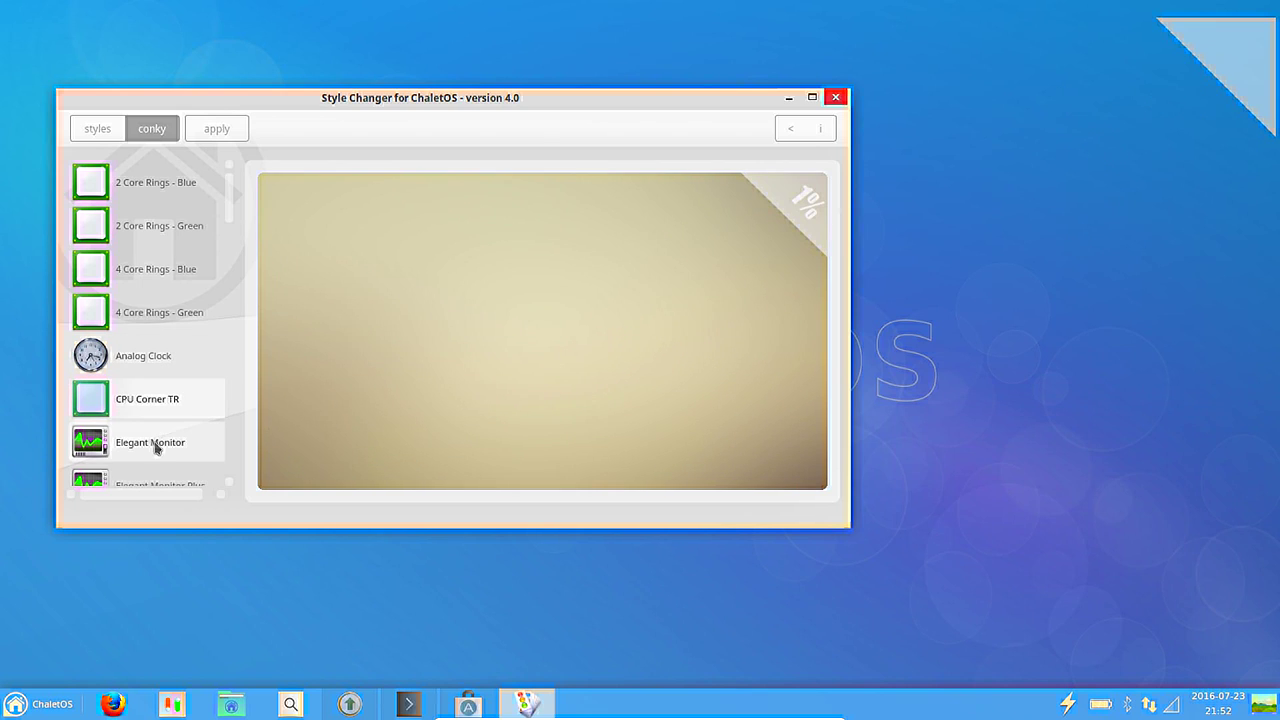
pyautogui.click(154, 452)
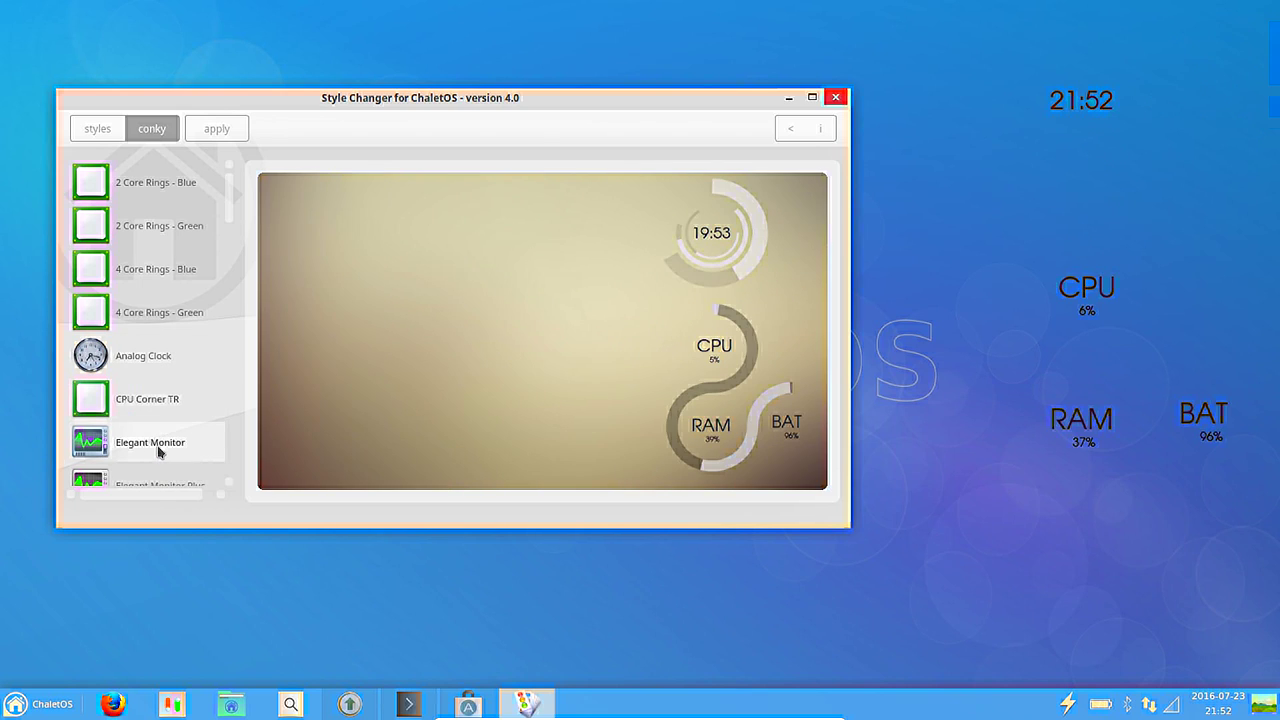
pyautogui.scroll(-3, 160, 448)
pyautogui.click(167, 430)
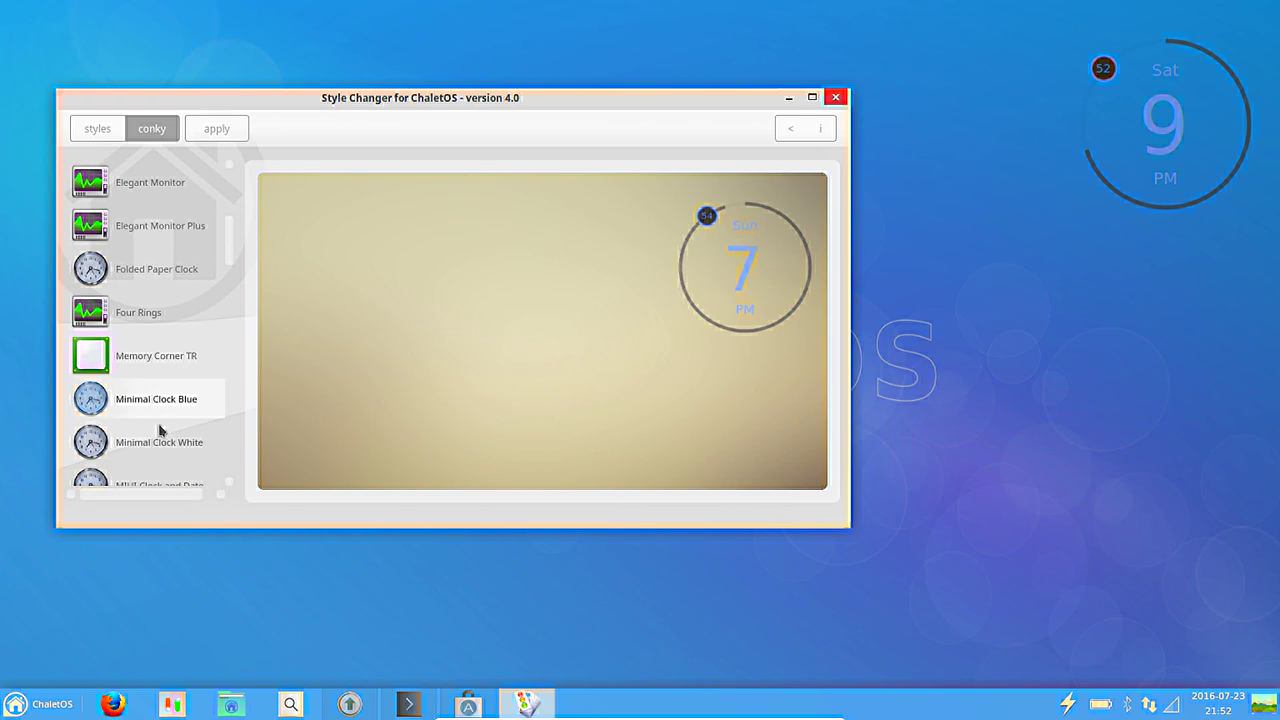
# Preview the Glossy-Blue Modern Clock, Pie Clock, orange disk usage and Simple Clock and Date conkys.
pyautogui.scroll(-3, 157, 465)
pyautogui.click(160, 458)
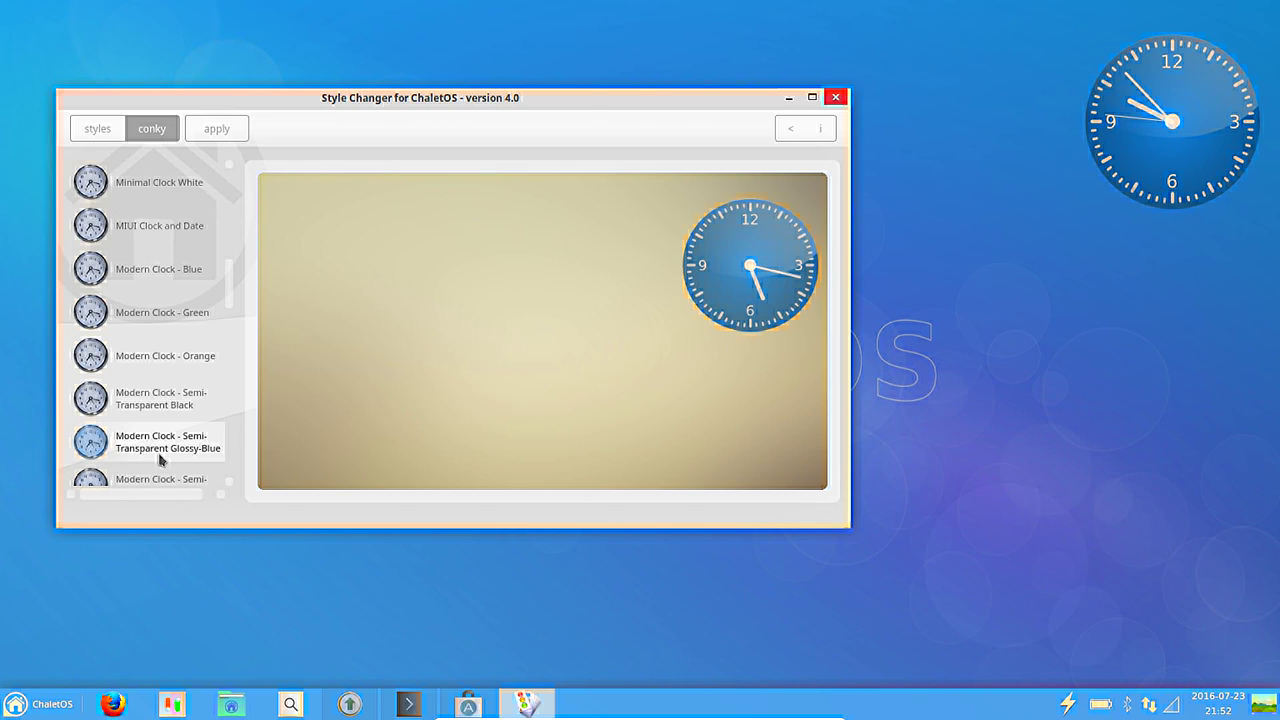
pyautogui.scroll(-3, 160, 459)
pyautogui.click(160, 458)
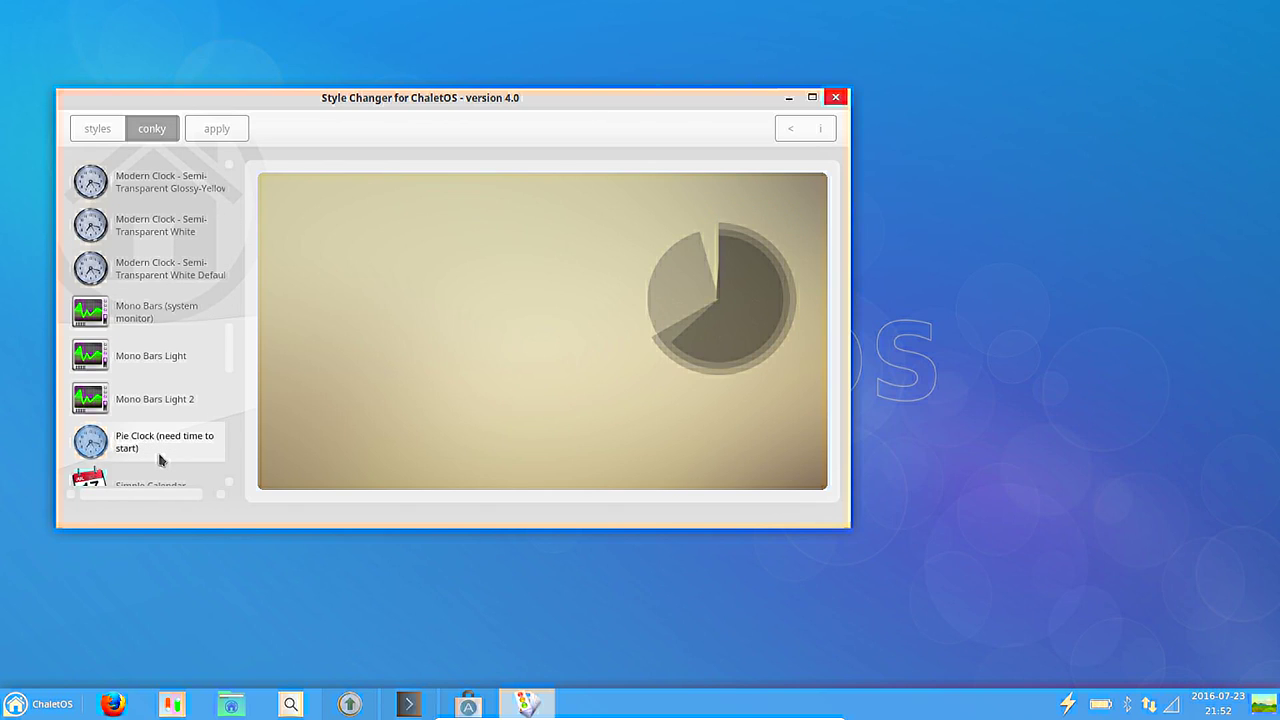
pyautogui.scroll(-3, 159, 457)
pyautogui.click(158, 456)
pyautogui.scroll(3, 157, 453)
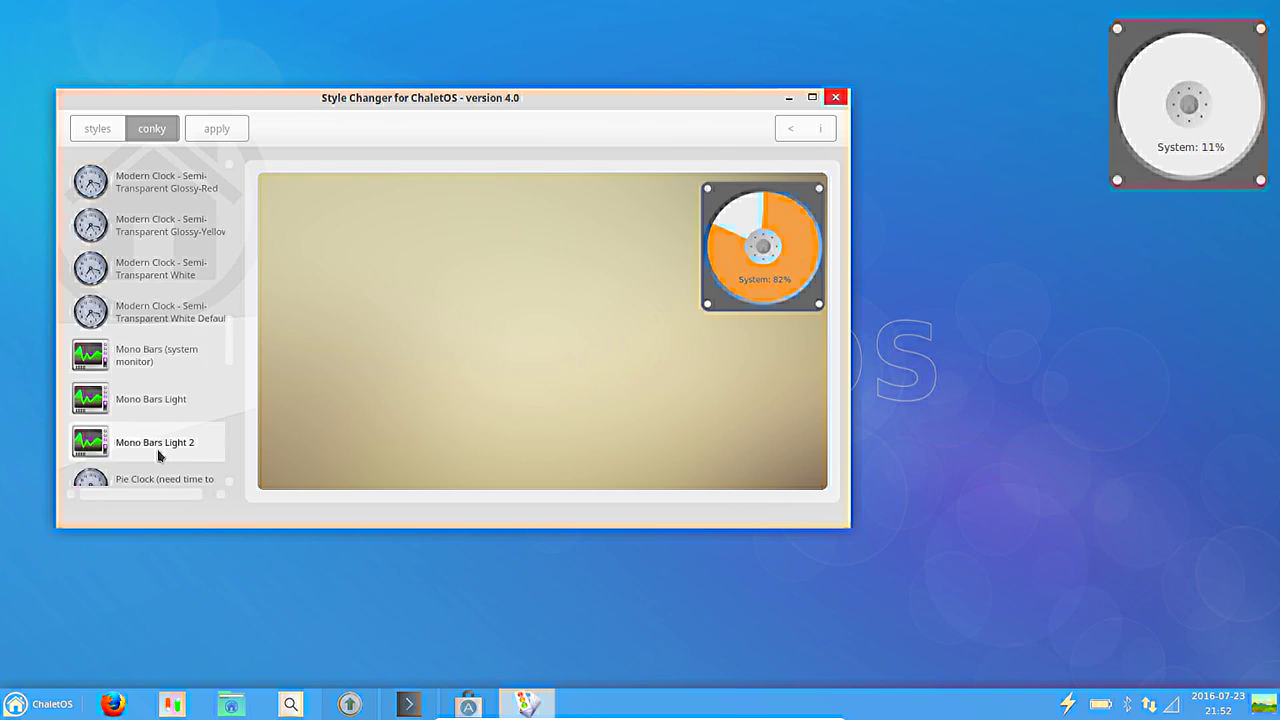
pyautogui.scroll(-2, 157, 452)
pyautogui.click(157, 451)
# Preview Mono Bars Light 2 and the System Info Black and White conky variants.
pyautogui.click(147, 322)
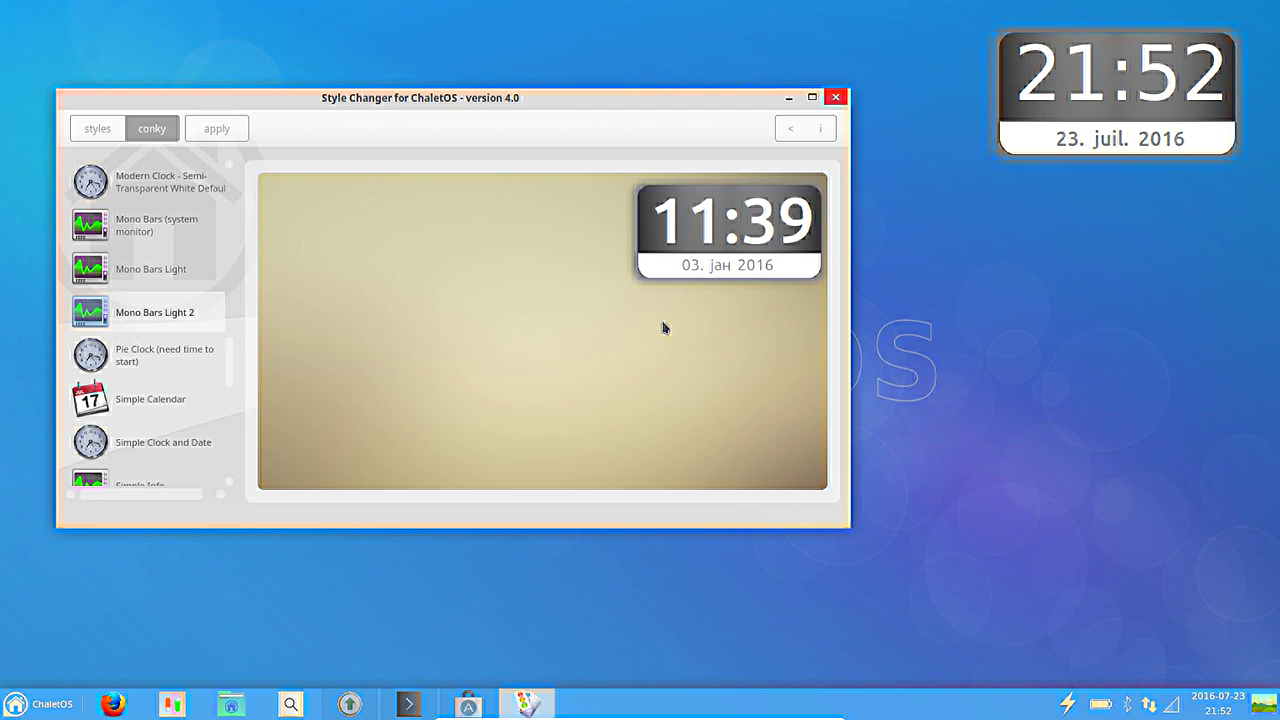
pyautogui.scroll(-5, 170, 250)
pyautogui.click(165, 230)
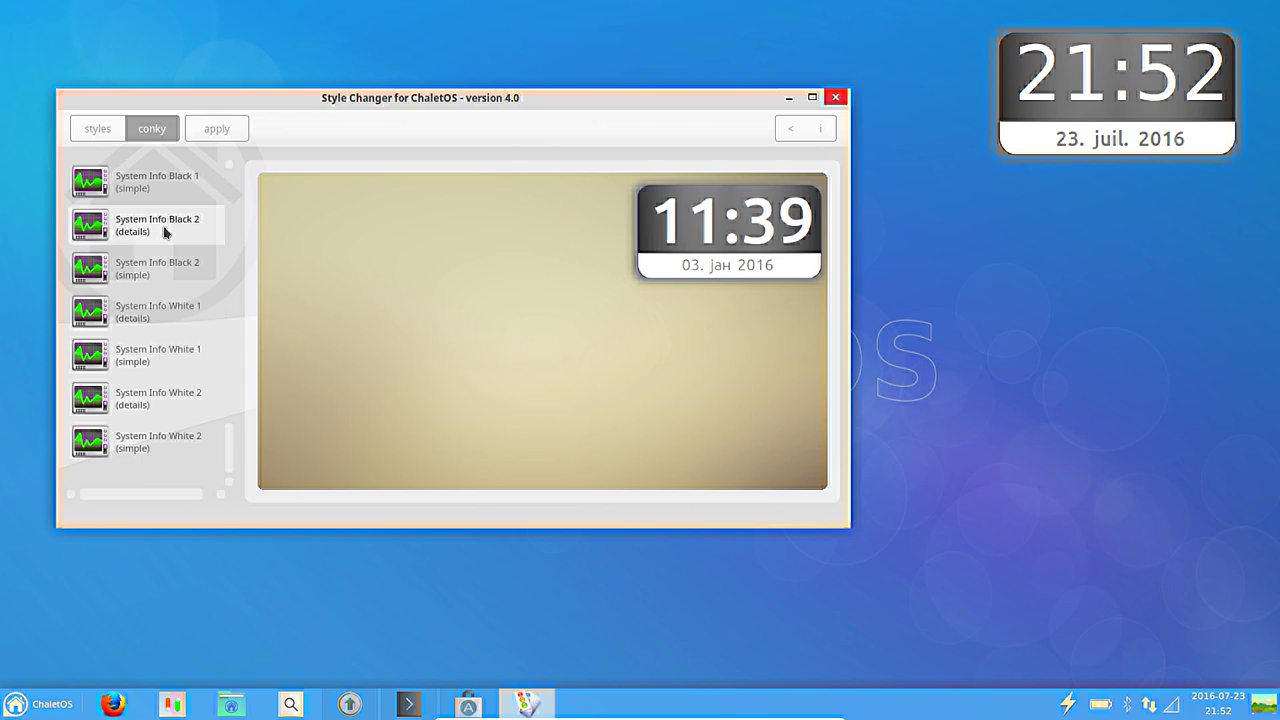
pyautogui.click(163, 358)
pyautogui.click(157, 397)
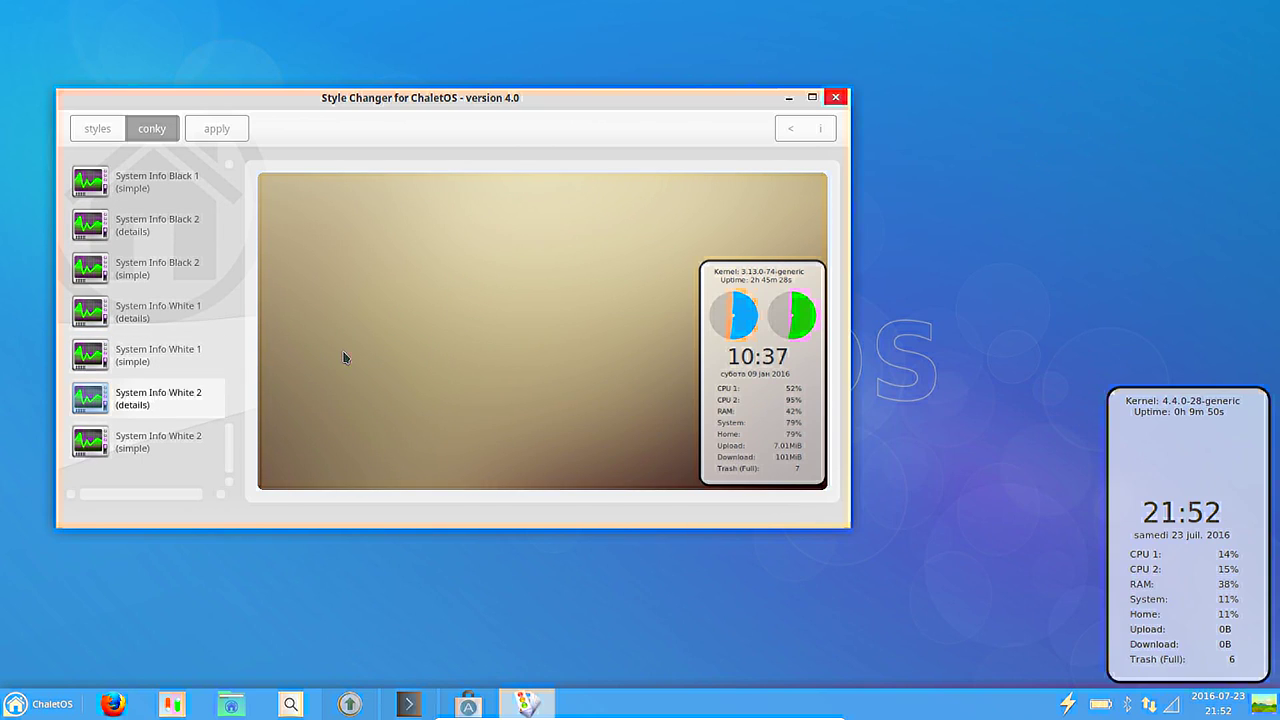
pyautogui.click(163, 440)
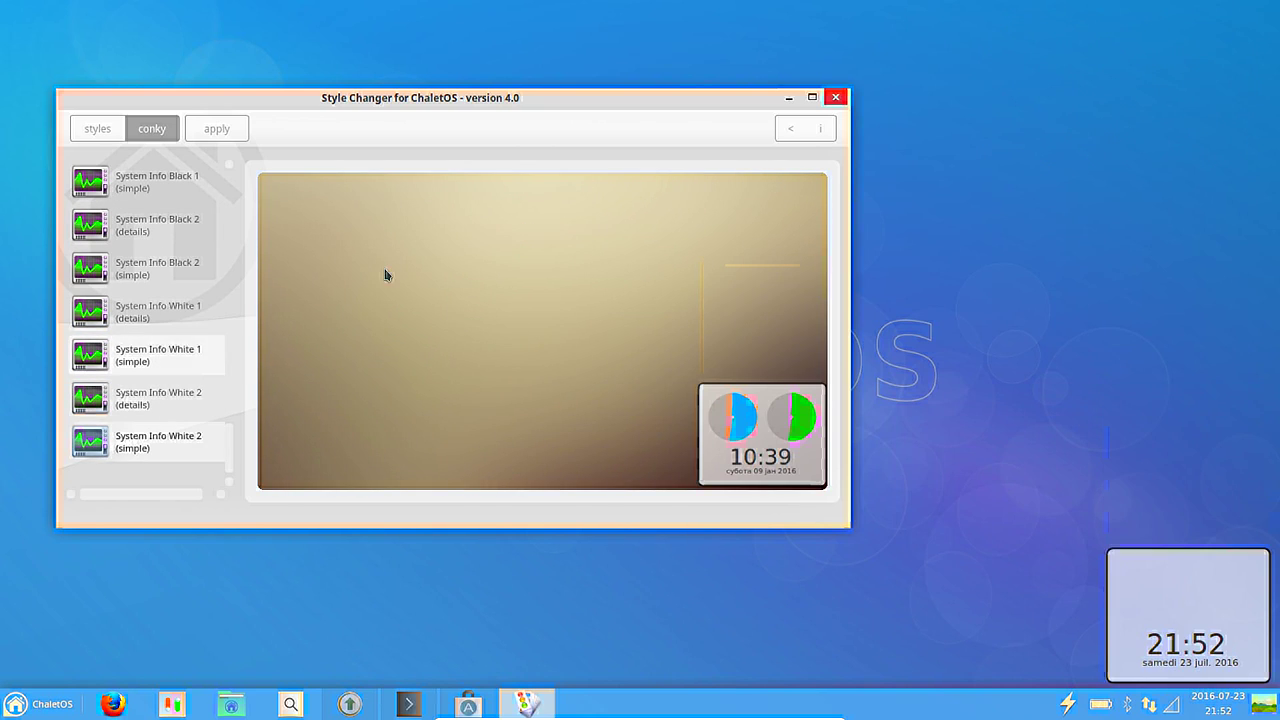
# Go back up and preview the 4 Core Rings Blue and Green and Analog Clock conkys.
pyautogui.scroll(5, 225, 407)
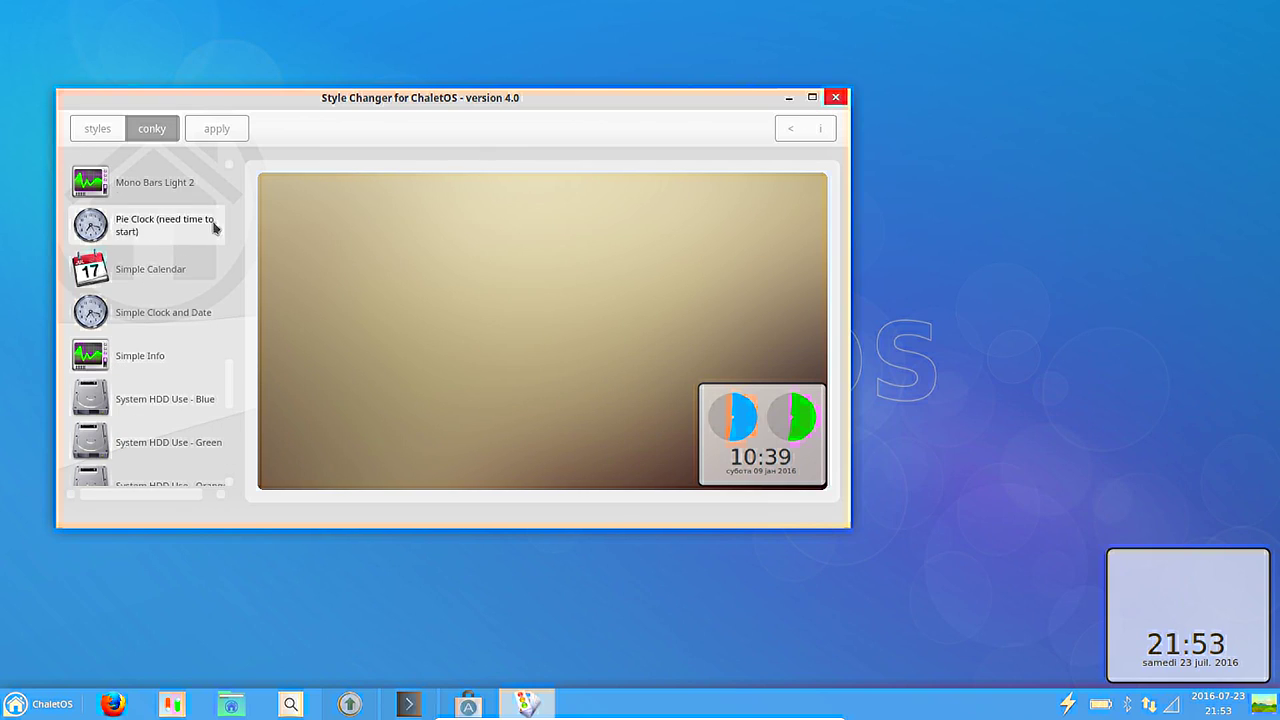
pyautogui.scroll(10, 225, 407)
pyautogui.click(137, 264)
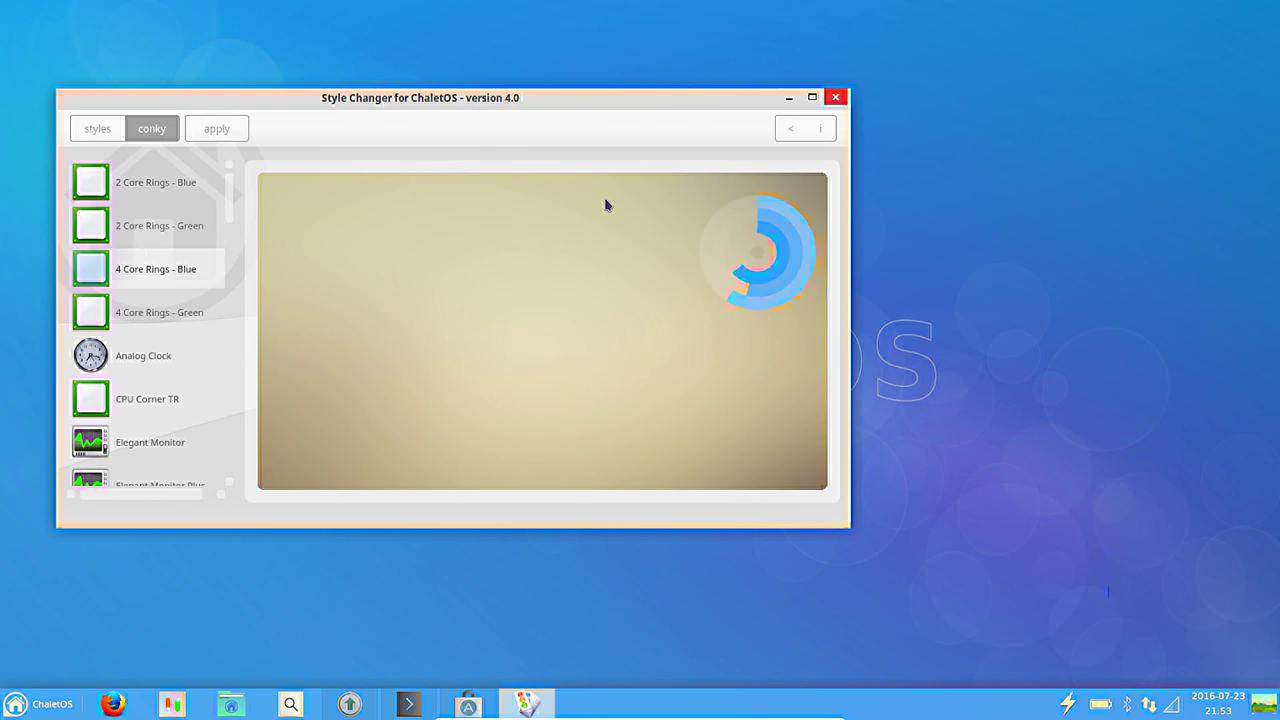
pyautogui.click(180, 325)
pyautogui.click(169, 362)
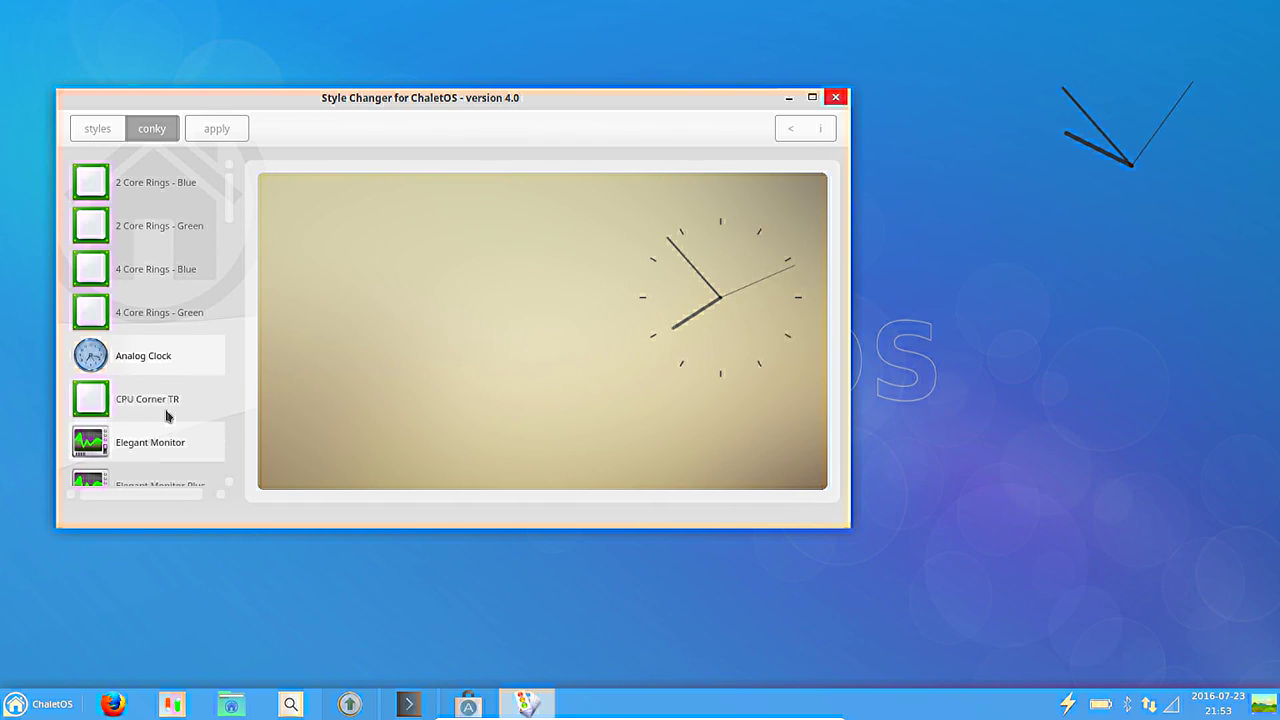
pyautogui.moveTo(226, 200); pyautogui.dragTo(229, 251)
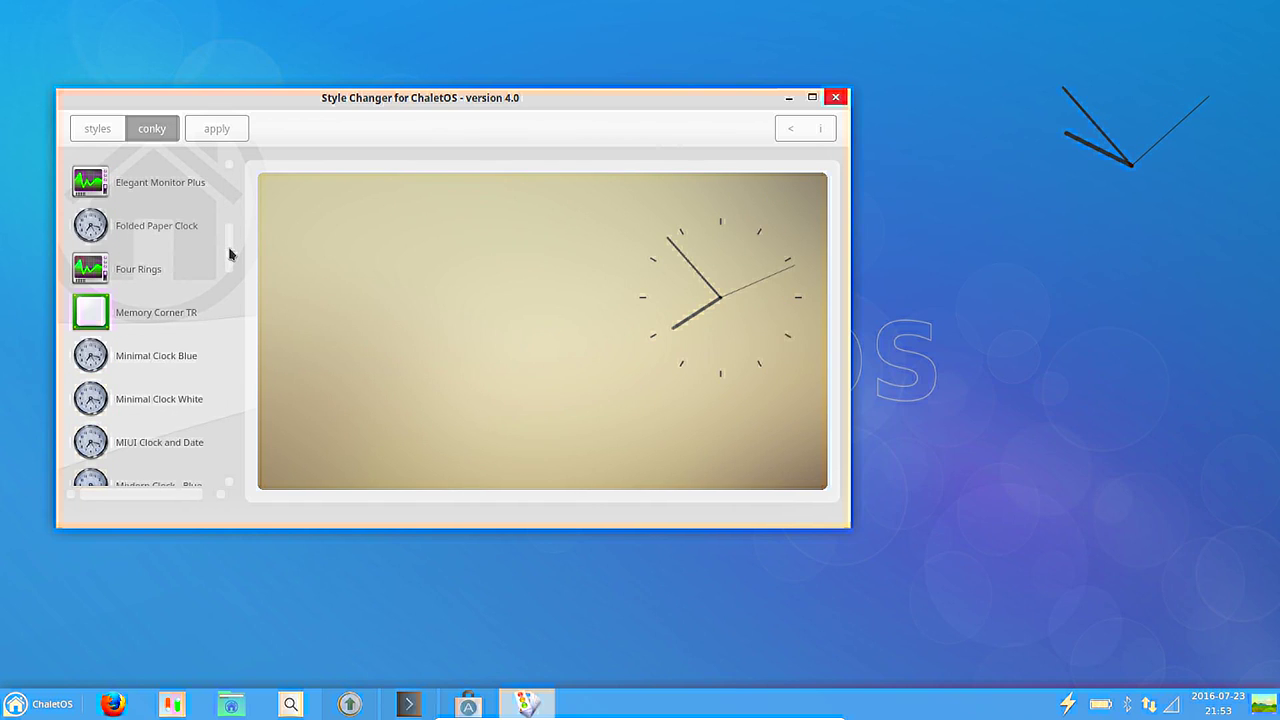
# Compare the Minimal and Modern Clock conkys, then put the Glossy-Blue Modern Clock on the desktop.
pyautogui.click(174, 365)
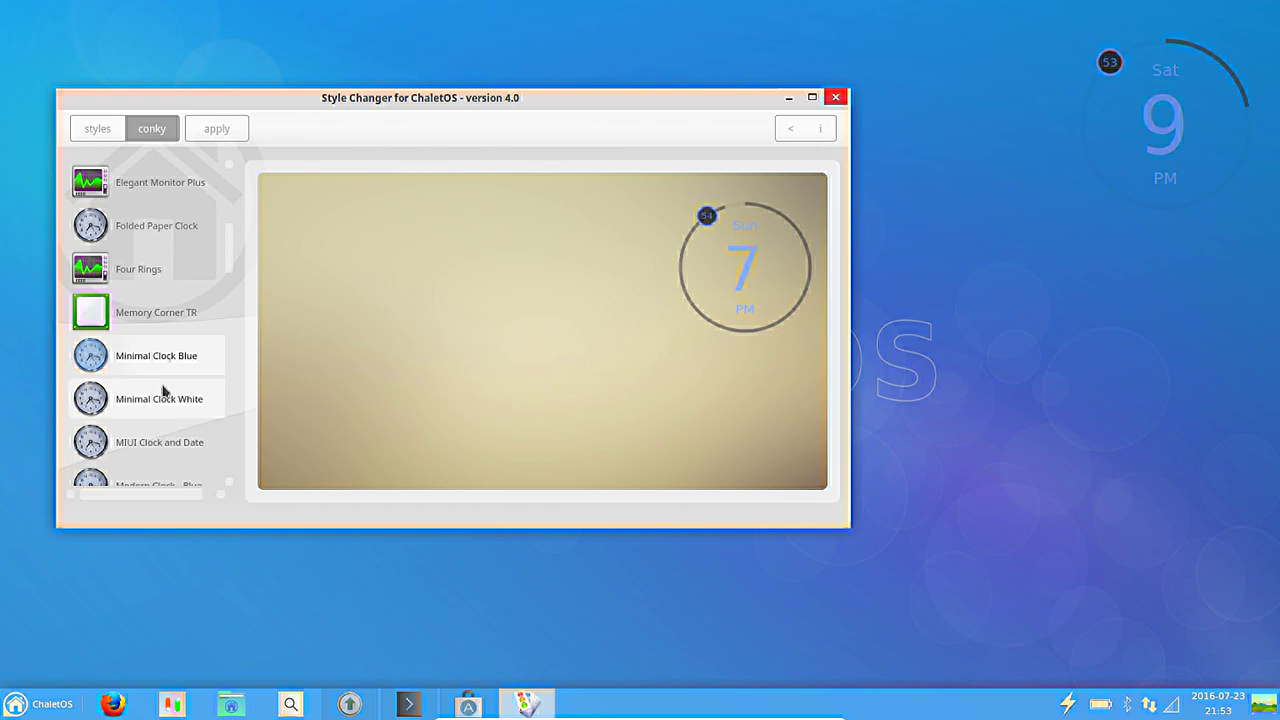
pyautogui.click(162, 400)
pyautogui.scroll(-6, 162, 403)
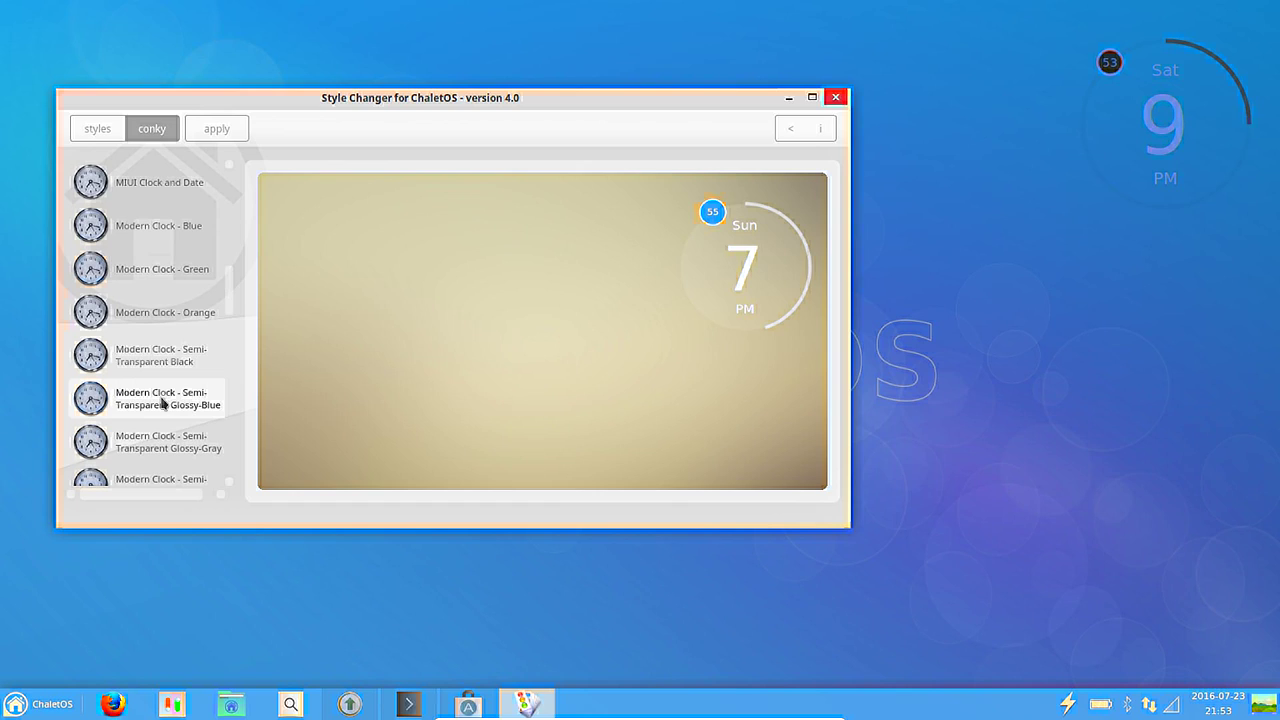
pyautogui.click(162, 400)
pyautogui.click(156, 360)
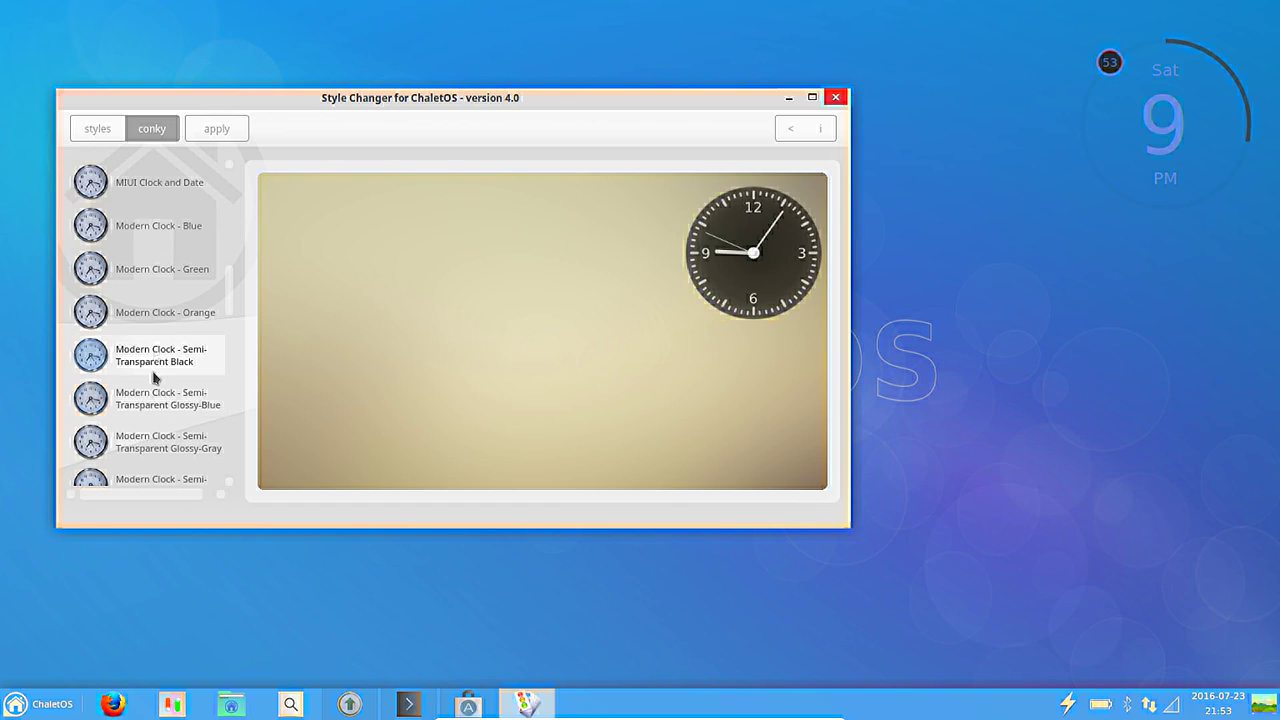
pyautogui.click(153, 398)
pyautogui.doubleClick(155, 400)
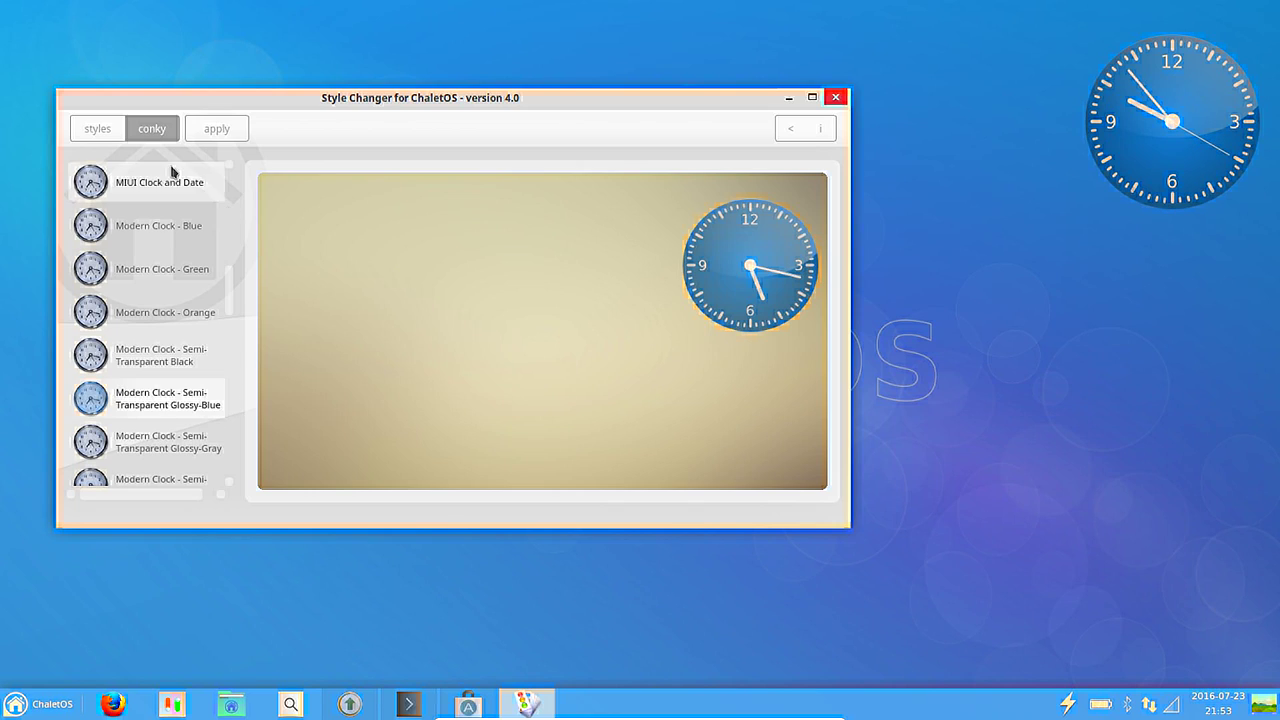
pyautogui.moveTo(234, 293); pyautogui.dragTo(232, 346)
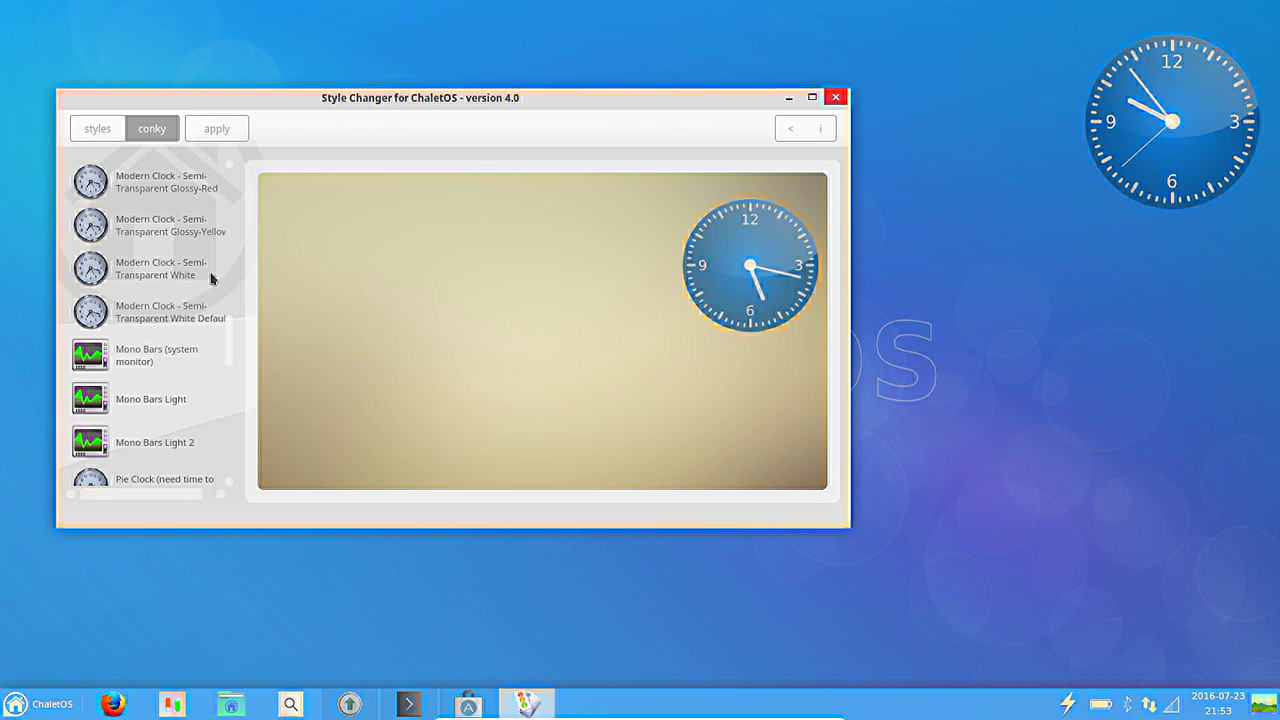
pyautogui.scroll(-10, 209, 323)
pyautogui.scroll(-3, 186, 277)
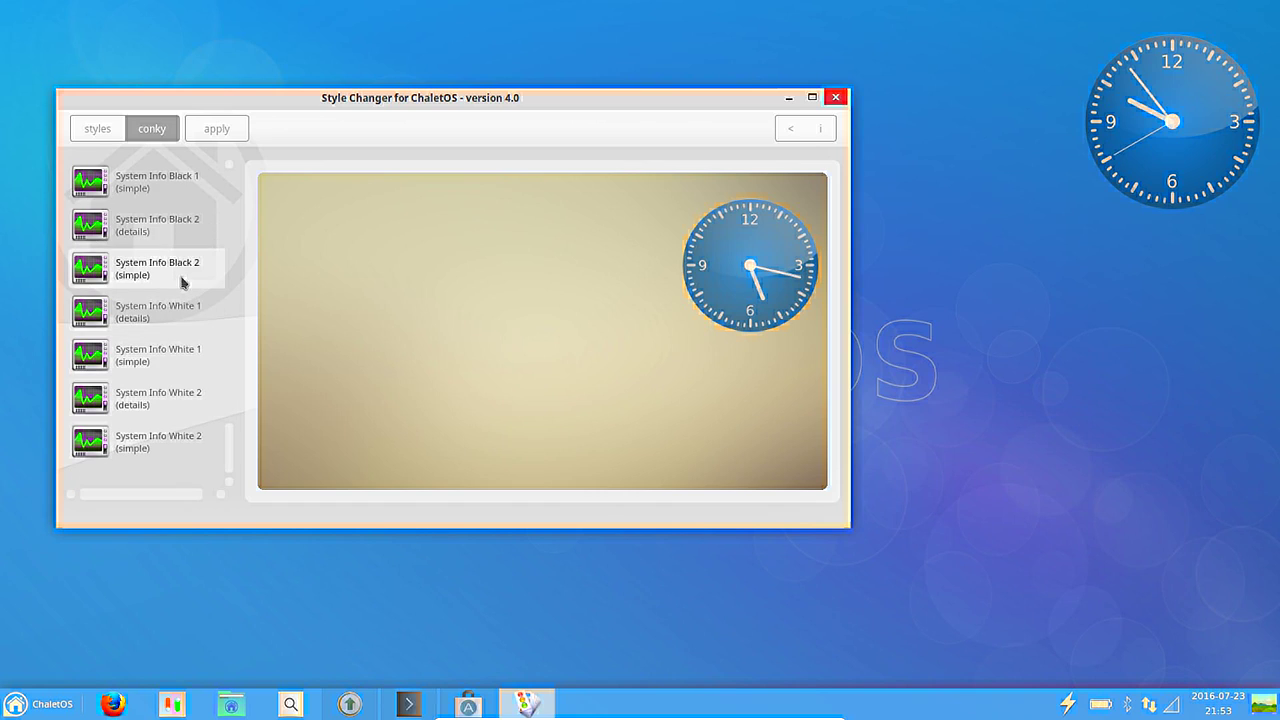
# Close Style Changer, then open and close the Logithèque Ubuntu software centre.
pyautogui.click(836, 97)
pyautogui.click(467, 704)
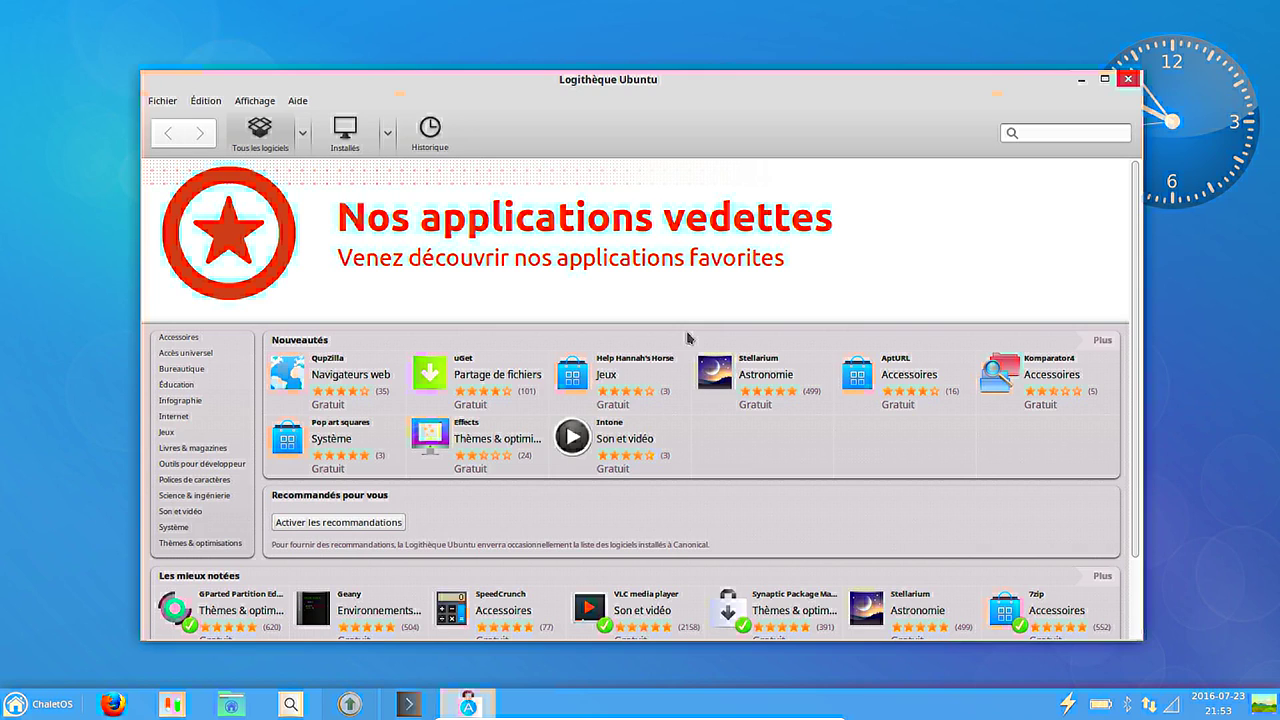
pyautogui.click(1128, 78)
# Launch LibreOffice Writer from the start menu's office applications.
pyautogui.click(30, 704)
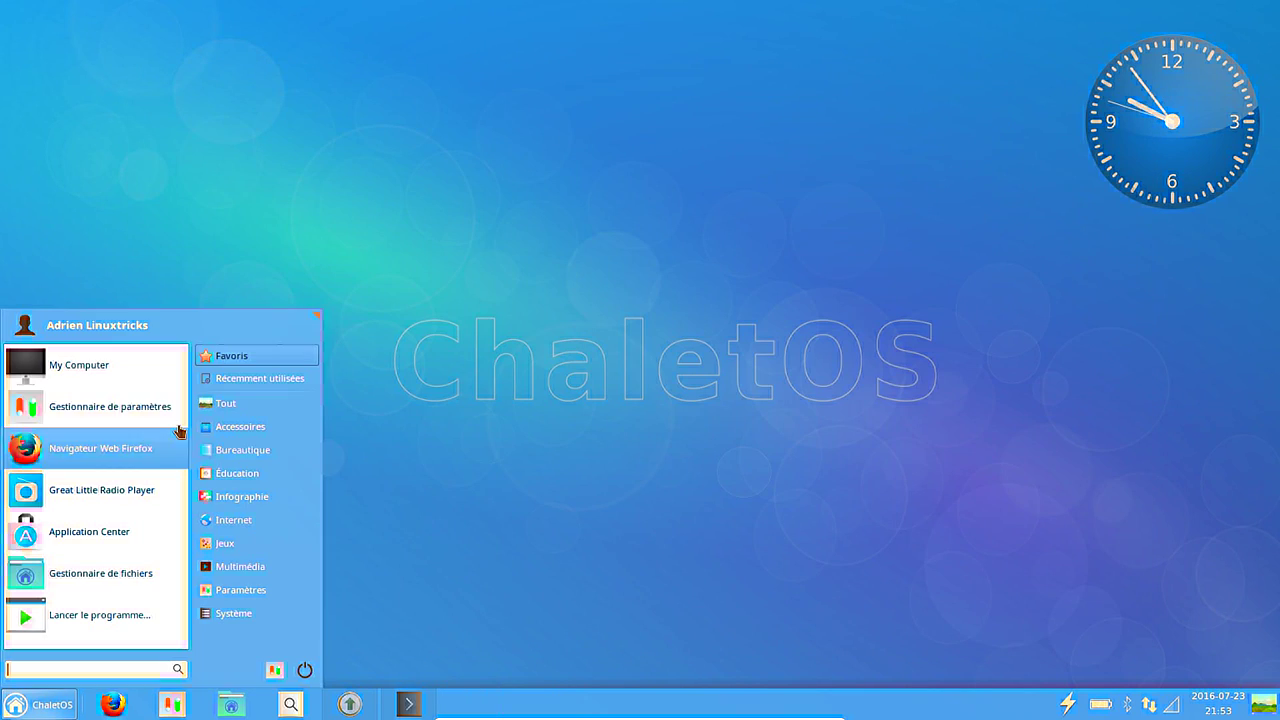
pyautogui.moveTo(283, 449)
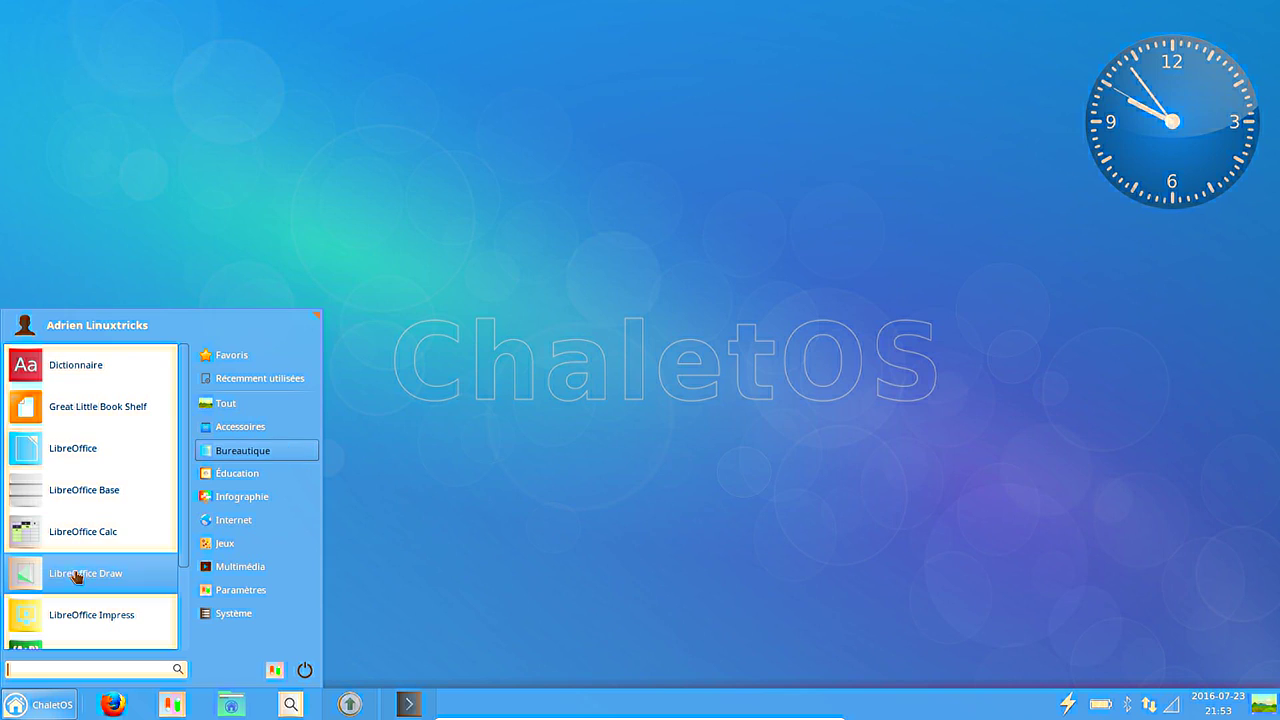
pyautogui.scroll(-3, 100, 600)
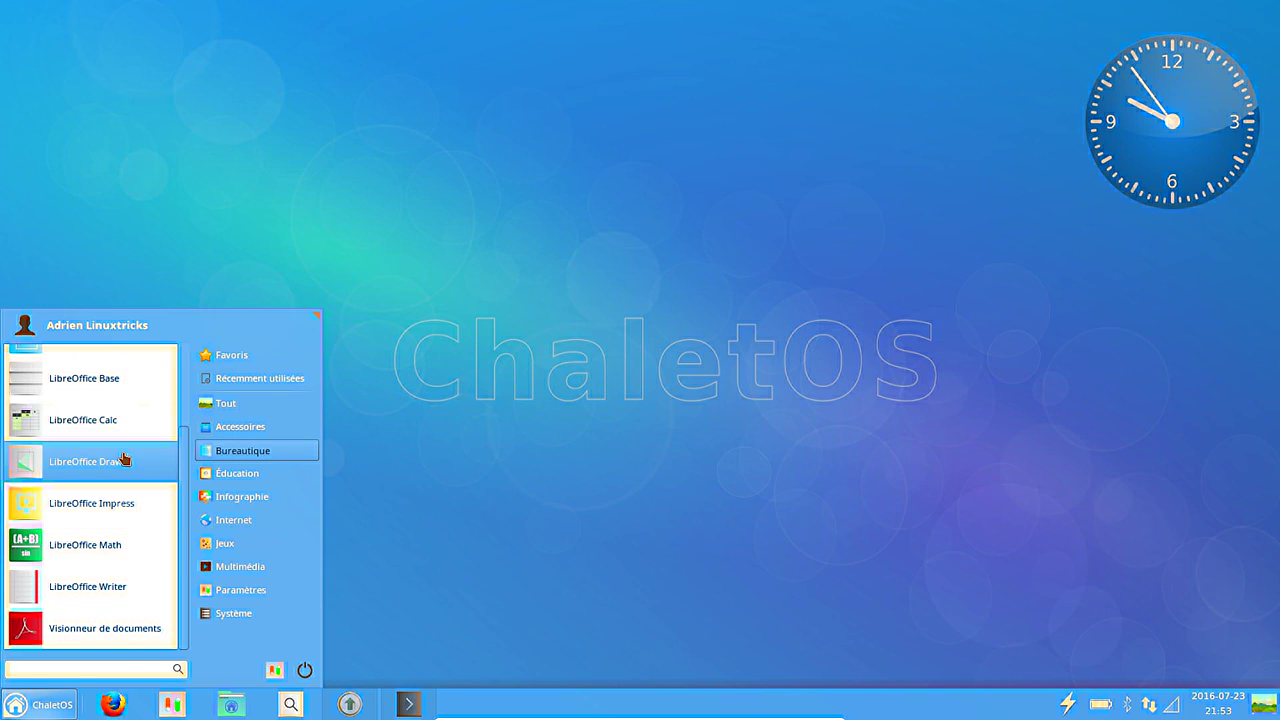
pyautogui.click(123, 588)
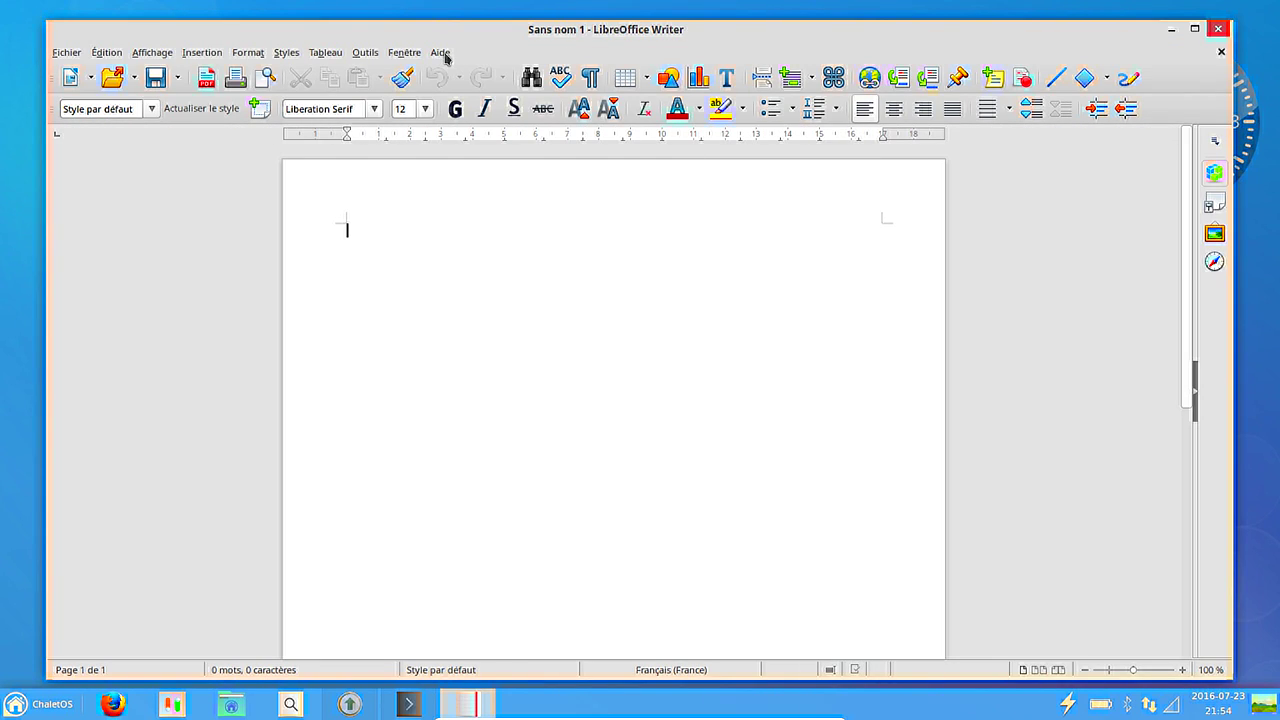
# Check LibreOffice's version 5.1.4.2, close Writer, and briefly open and close a terminal.
pyautogui.click(445, 58)
pyautogui.press('Escape')
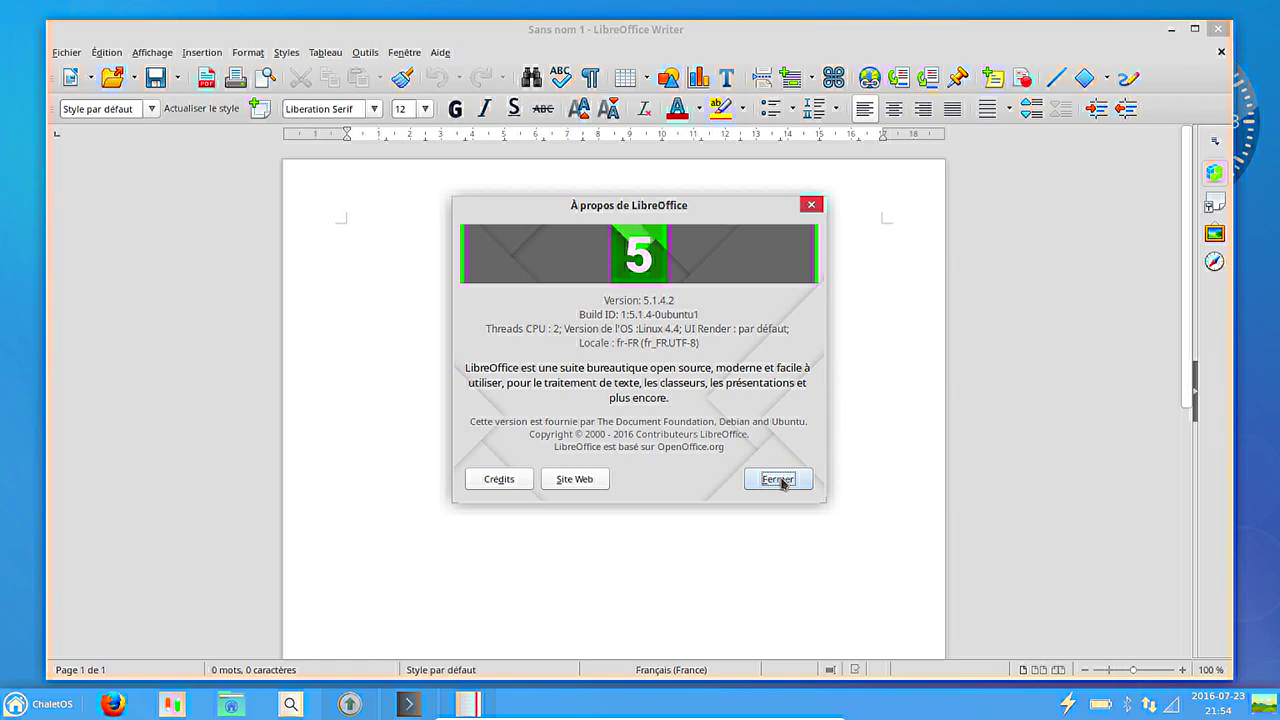
pyautogui.click(779, 480)
pyautogui.click(1222, 28)
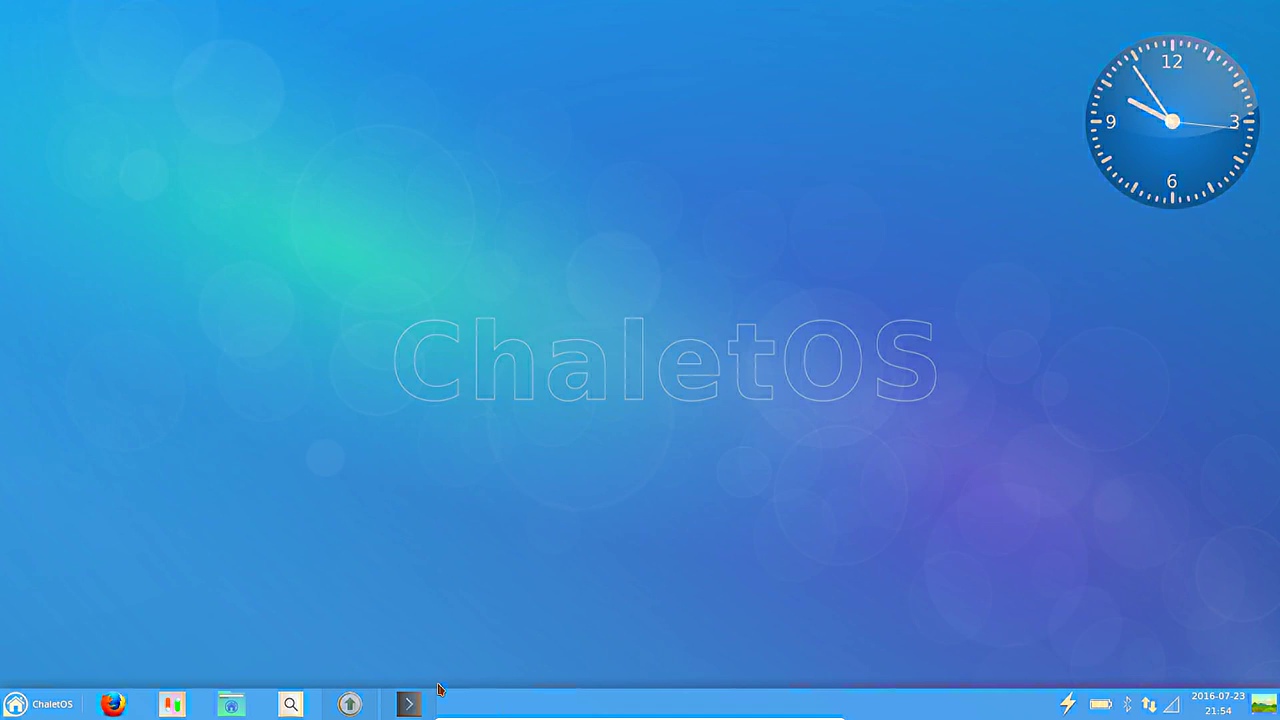
pyautogui.click(408, 704)
pyautogui.hotkey('alt', 'F4')
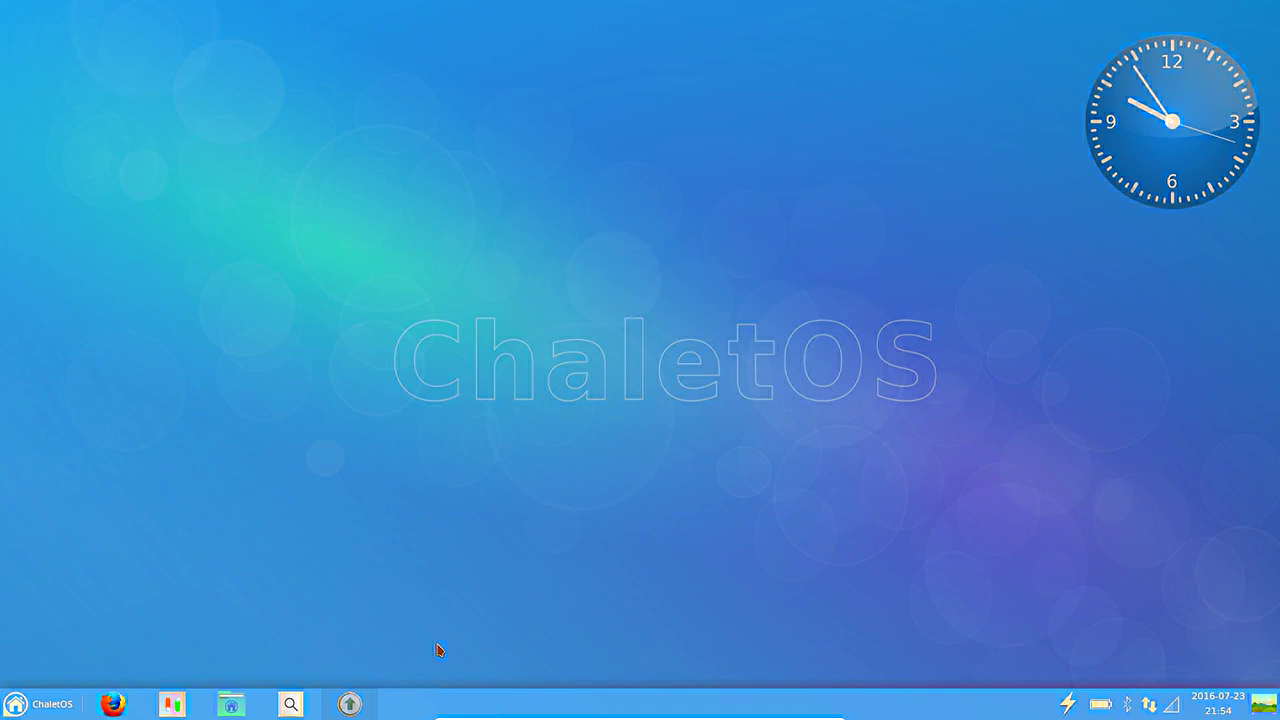
# Install the pending 150.0 Mo Ubuntu 16.04 updates with the account password, then open the start menu.
pyautogui.click(346, 700)
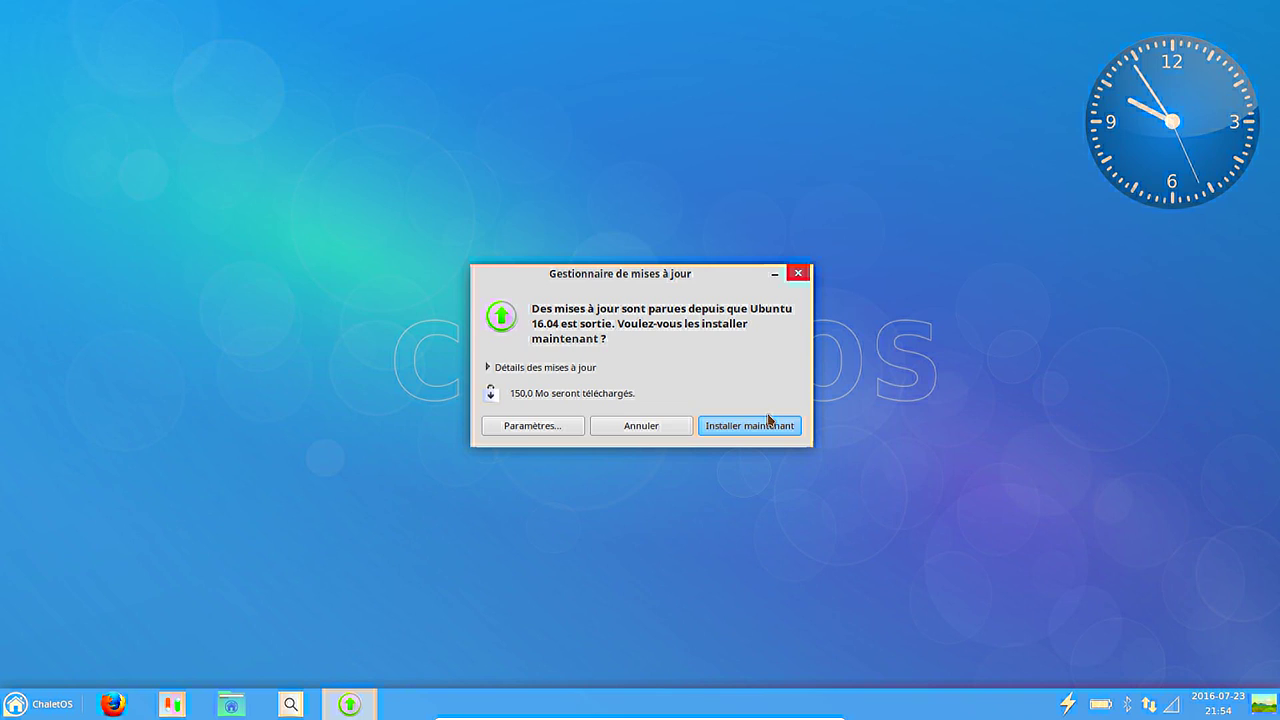
pyautogui.click(768, 419)
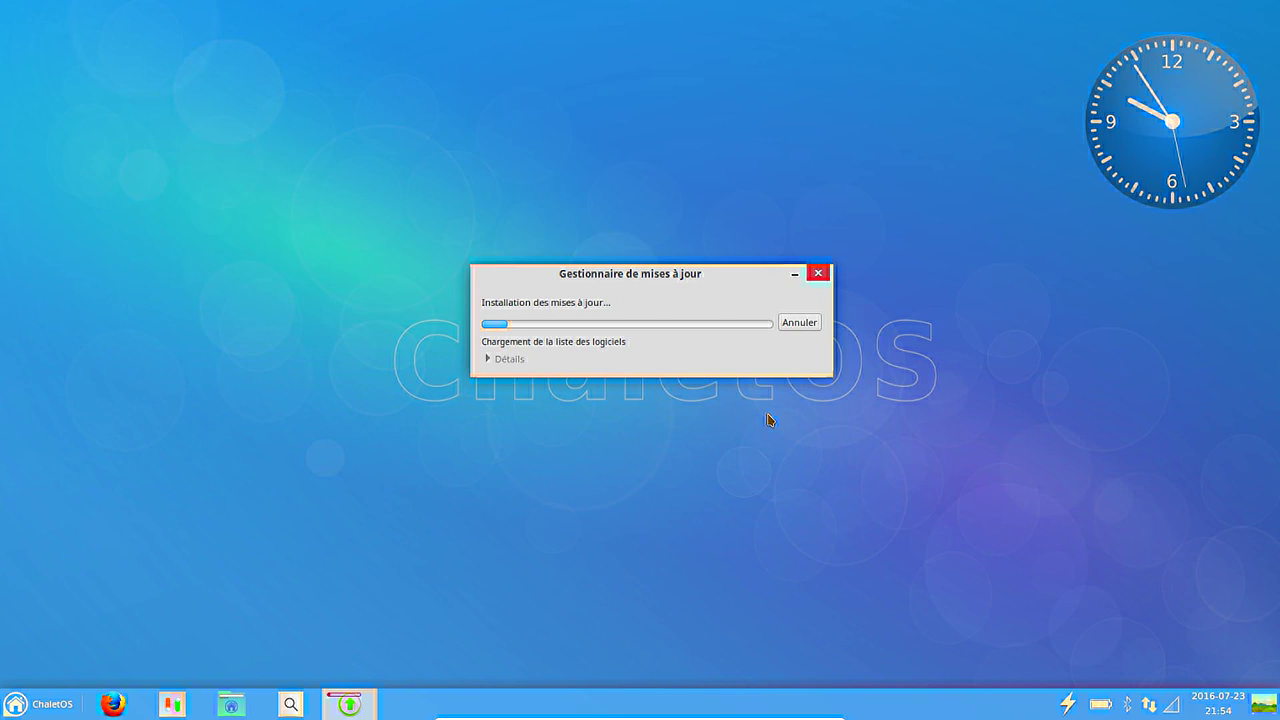
pyautogui.write('••••••••')
pyautogui.press('Return')
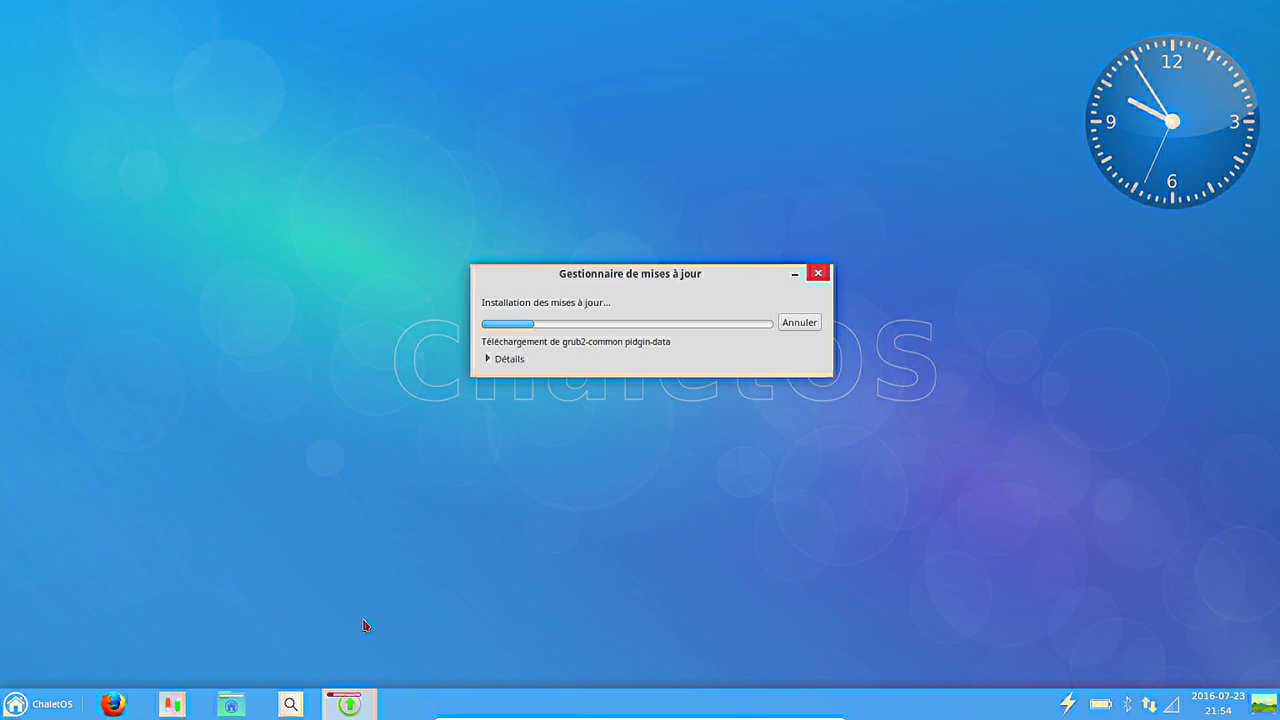
pyautogui.click(33, 713)
# Launch the terminal and run uname -a and lsb_release -a for kernel and release info.
pyautogui.write('term')
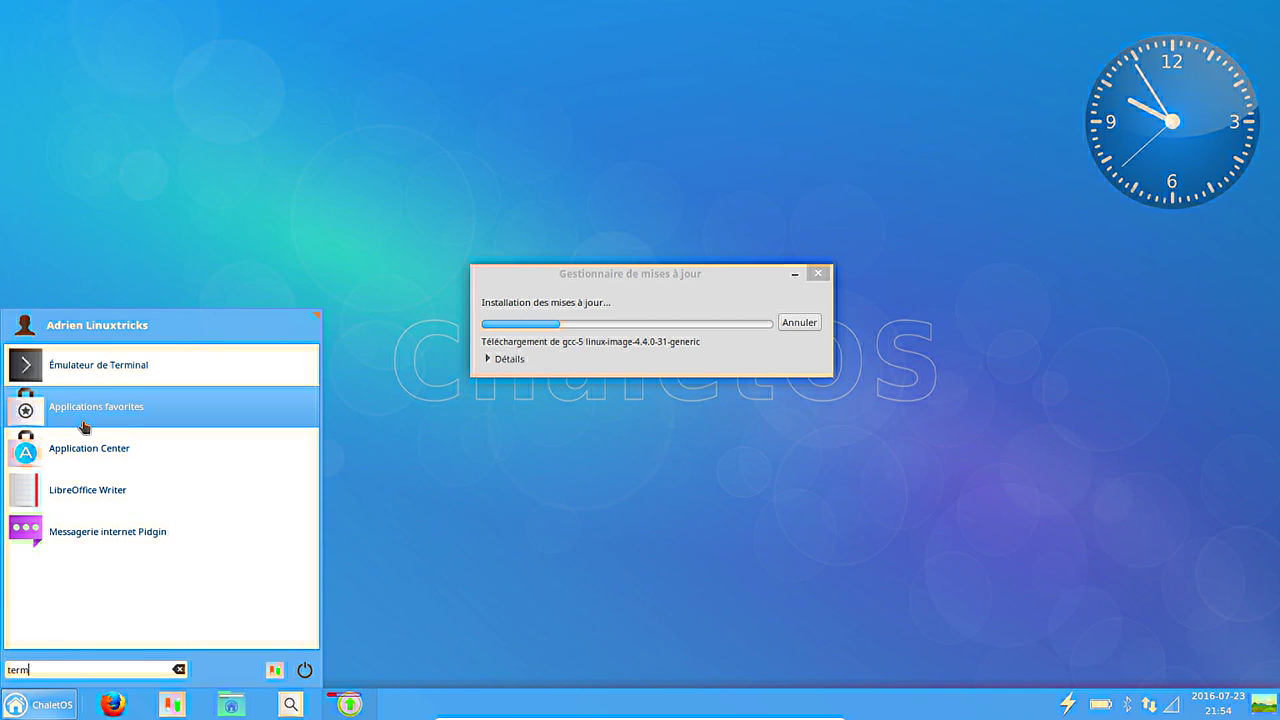
pyautogui.click(112, 372)
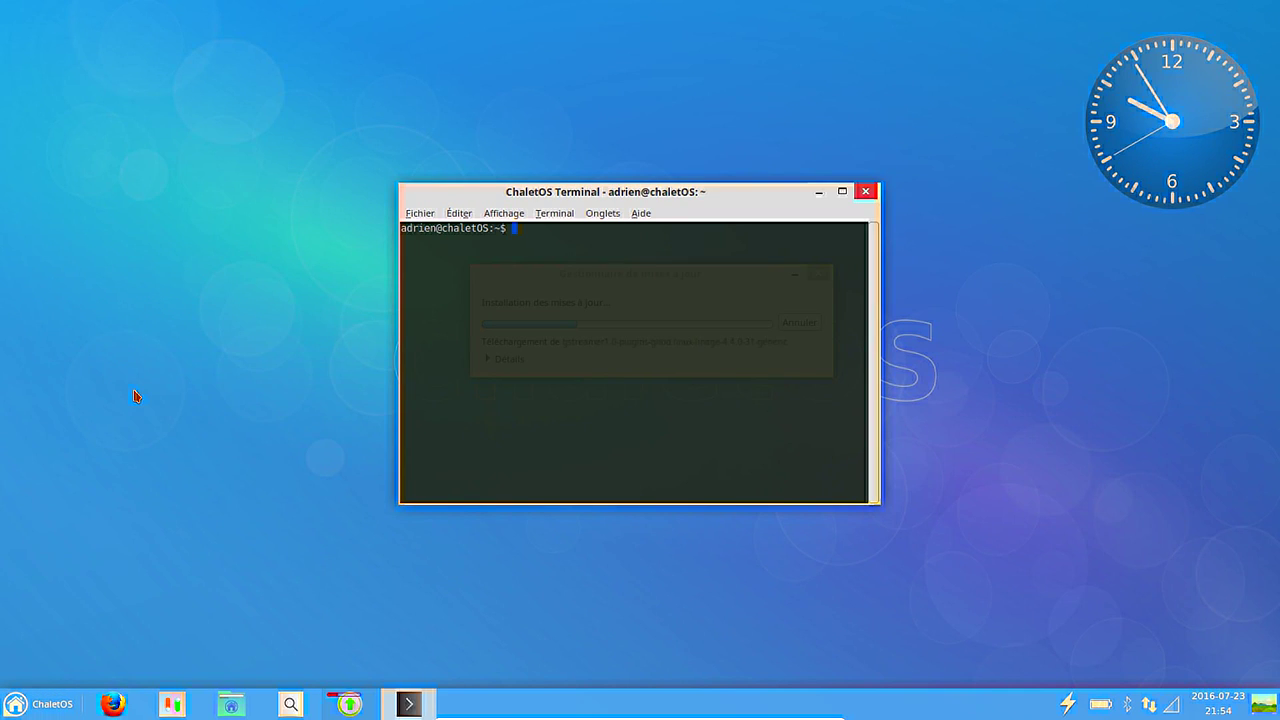
pyautogui.write('uname -a')
pyautogui.press('Return')
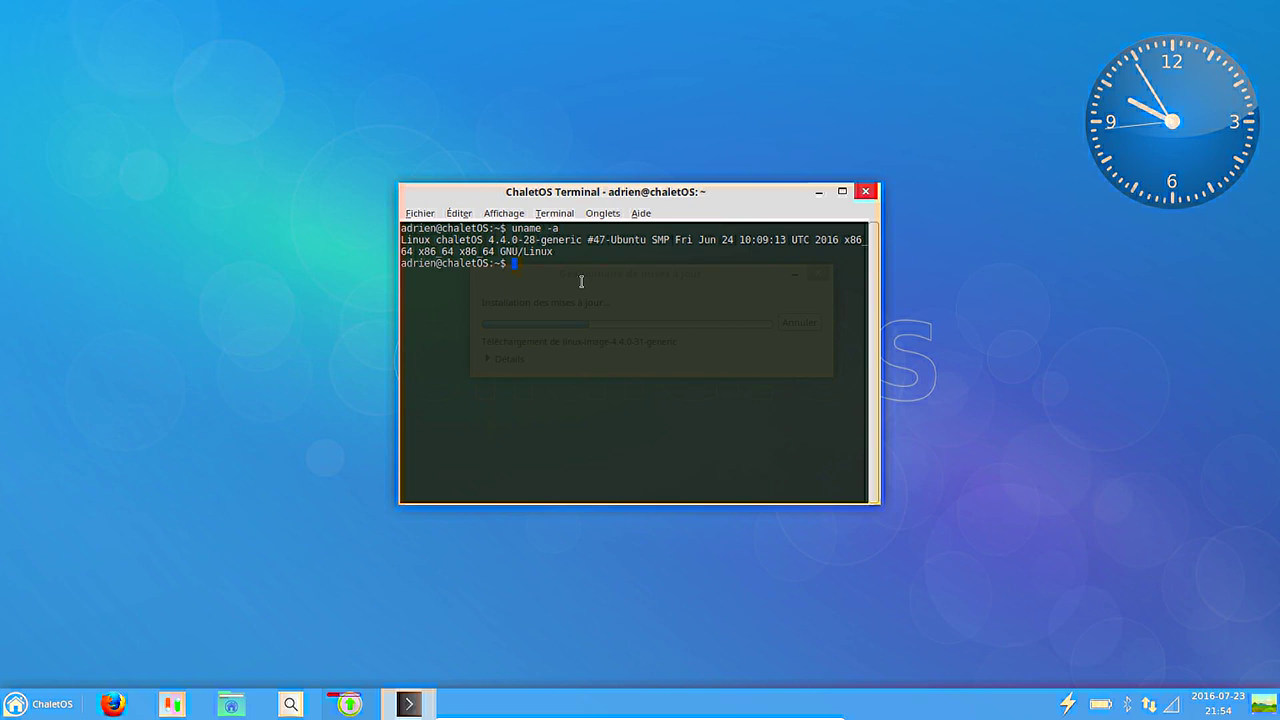
pyautogui.write('b_release -a')
pyautogui.press('Return')
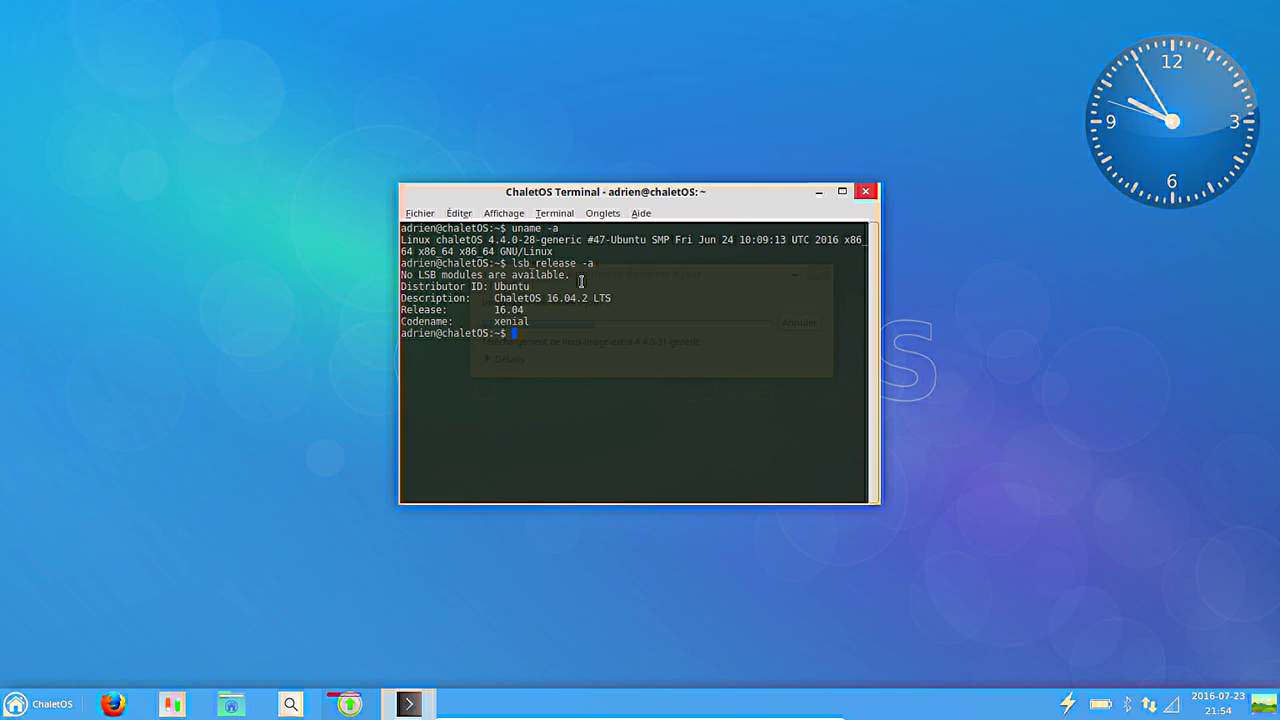
# Move the terminal top-left, highlight the 16.04 release details, and replace /etc/lsb-release with the newer version.
pyautogui.moveTo(557, 194); pyautogui.dragTo(200, 92)
pyautogui.click(224, 146)
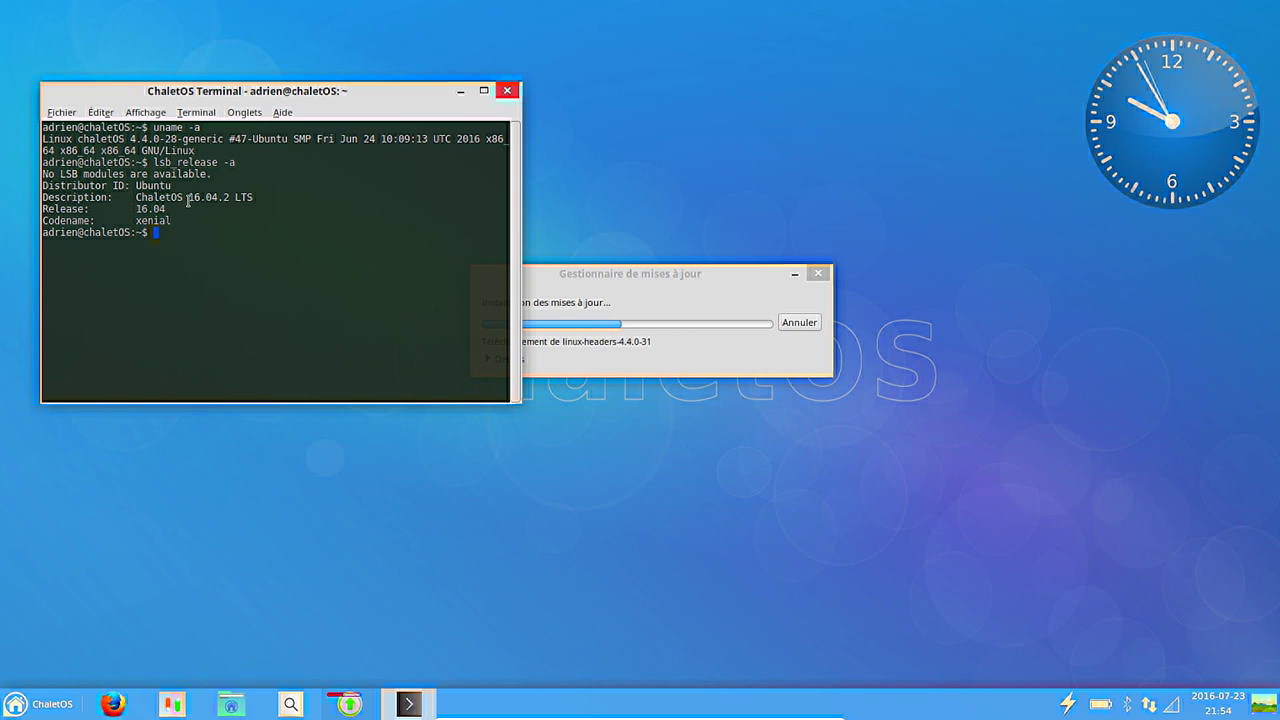
pyautogui.moveTo(188, 198); pyautogui.dragTo(239, 195)
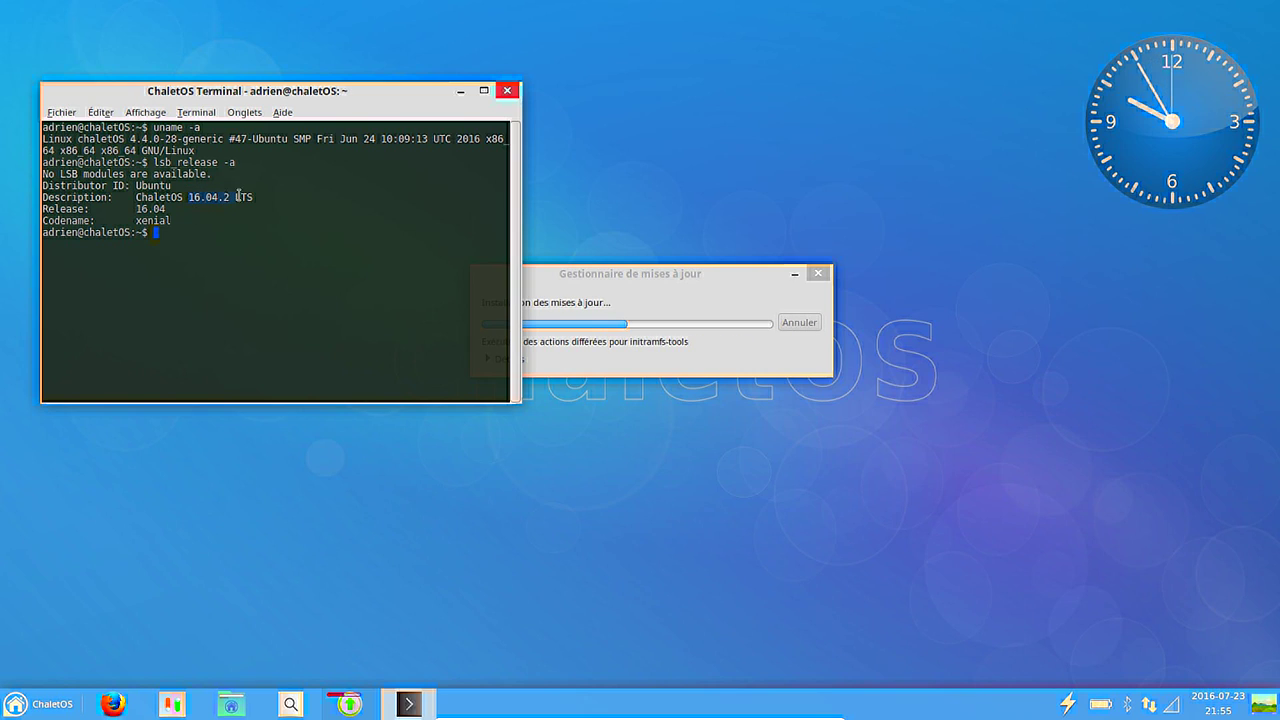
pyautogui.doubleClick(161, 185)
pyautogui.click(166, 220)
pyautogui.doubleClick(154, 207)
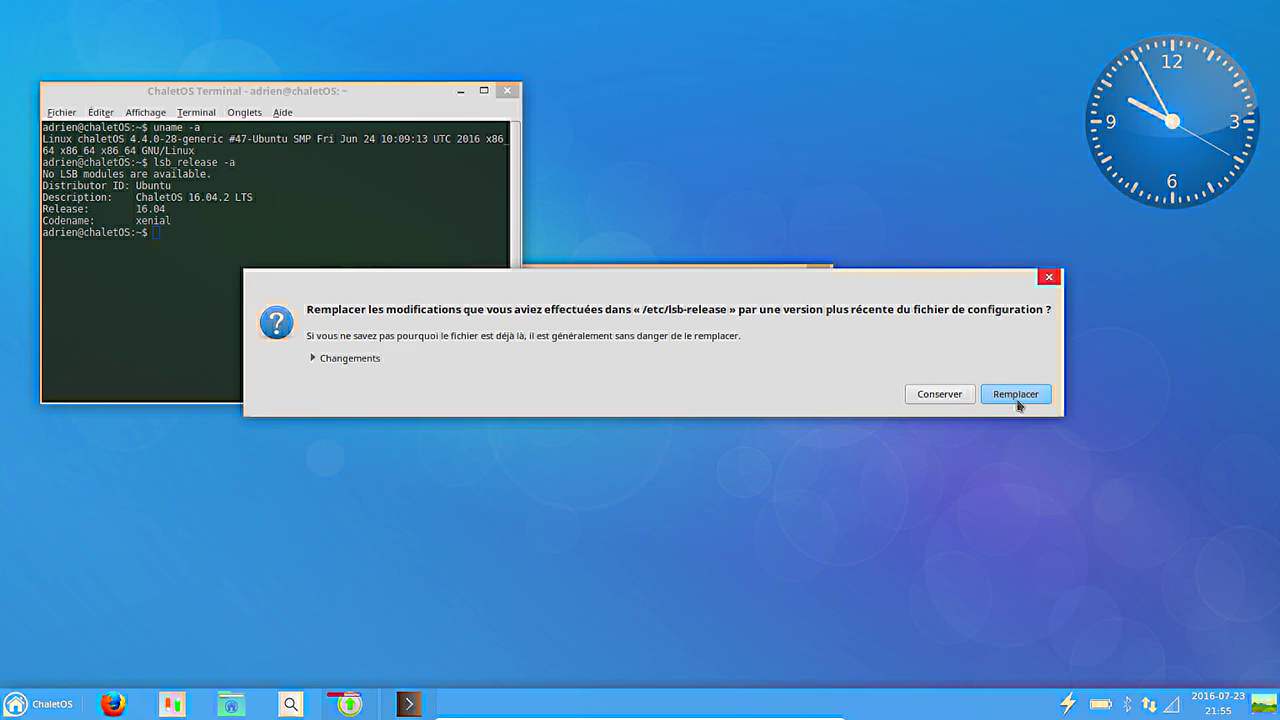
pyautogui.click(1019, 397)
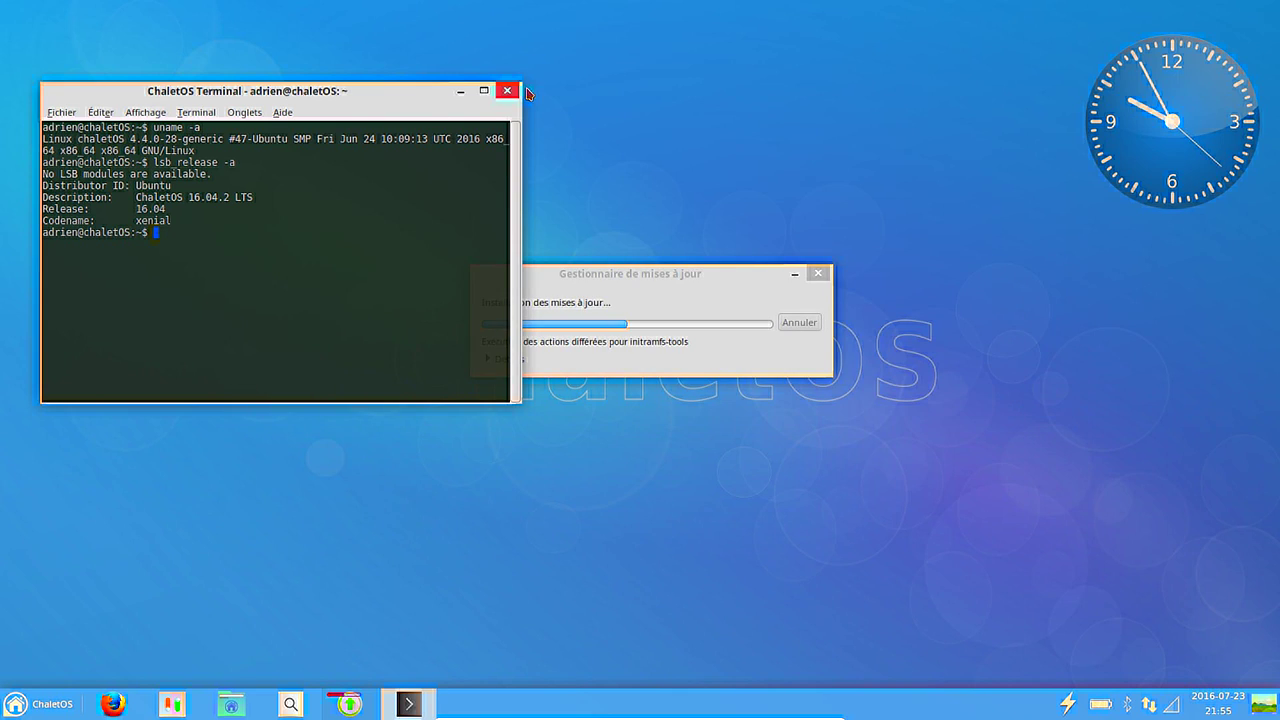
# Change into /etc/apt using Tab completion and list its contents with ls.
pyautogui.write('cd /etc/ap')
pyautogui.press('Tab')
pyautogui.press('Tab')
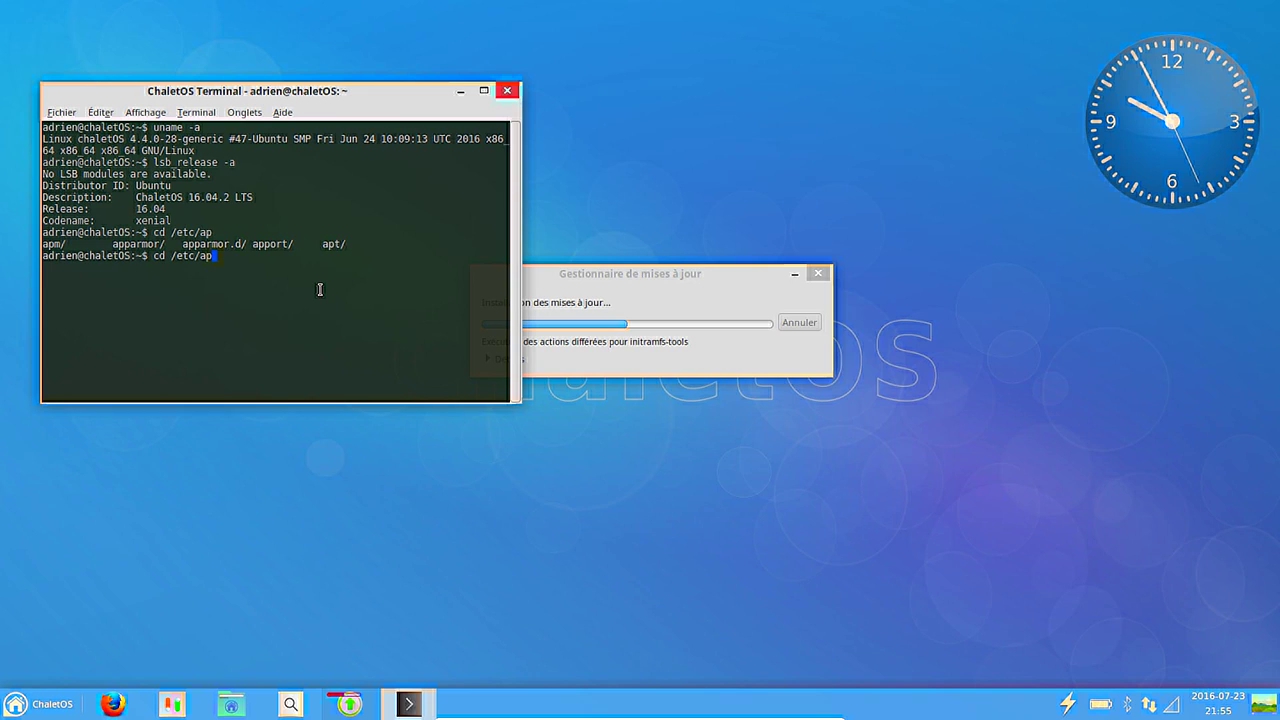
pyautogui.write('t')
pyautogui.press('Tab')
pyautogui.press('Return')
pyautogui.write('ls')
pyautogui.press('Return')
# Display /etc/apt/sources.list page by page with more.
pyautogui.write('mor')
pyautogui.press('BackSpace')
pyautogui.press('BackSpace')
pyautogui.press('BackSpace')
pyautogui.write('e sources.list')
pyautogui.press('Return')
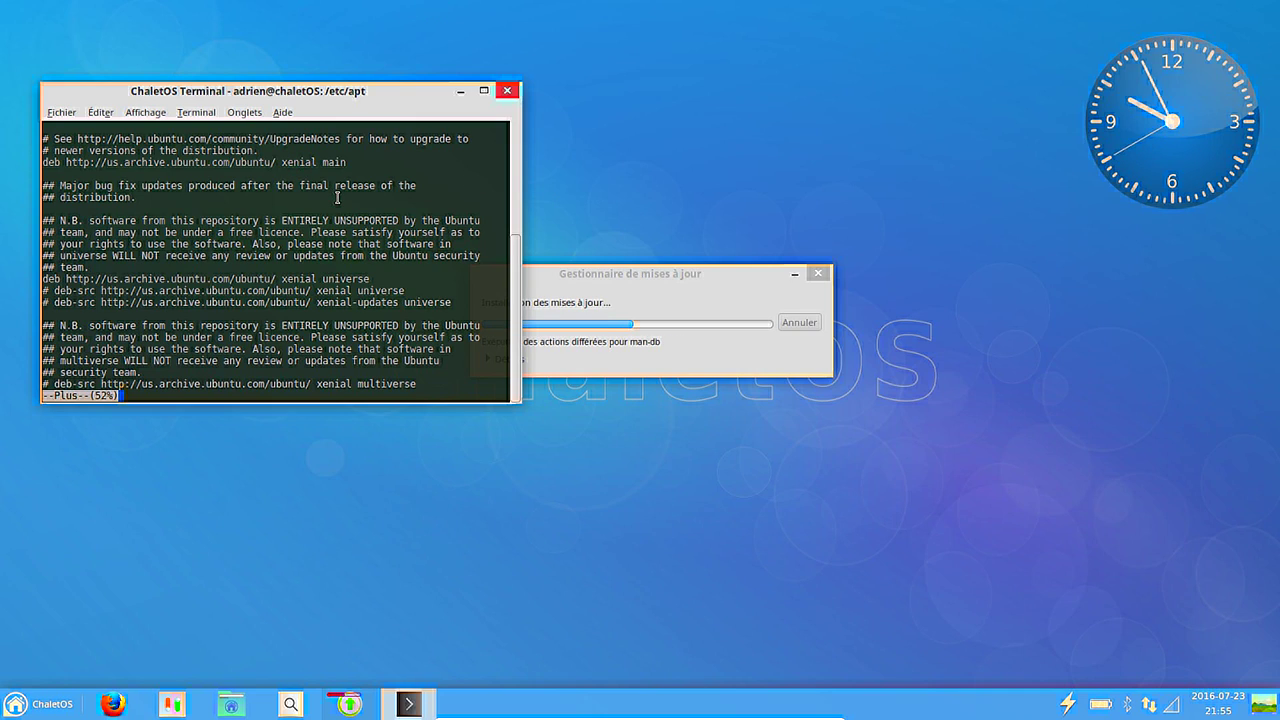
pyautogui.press('space')
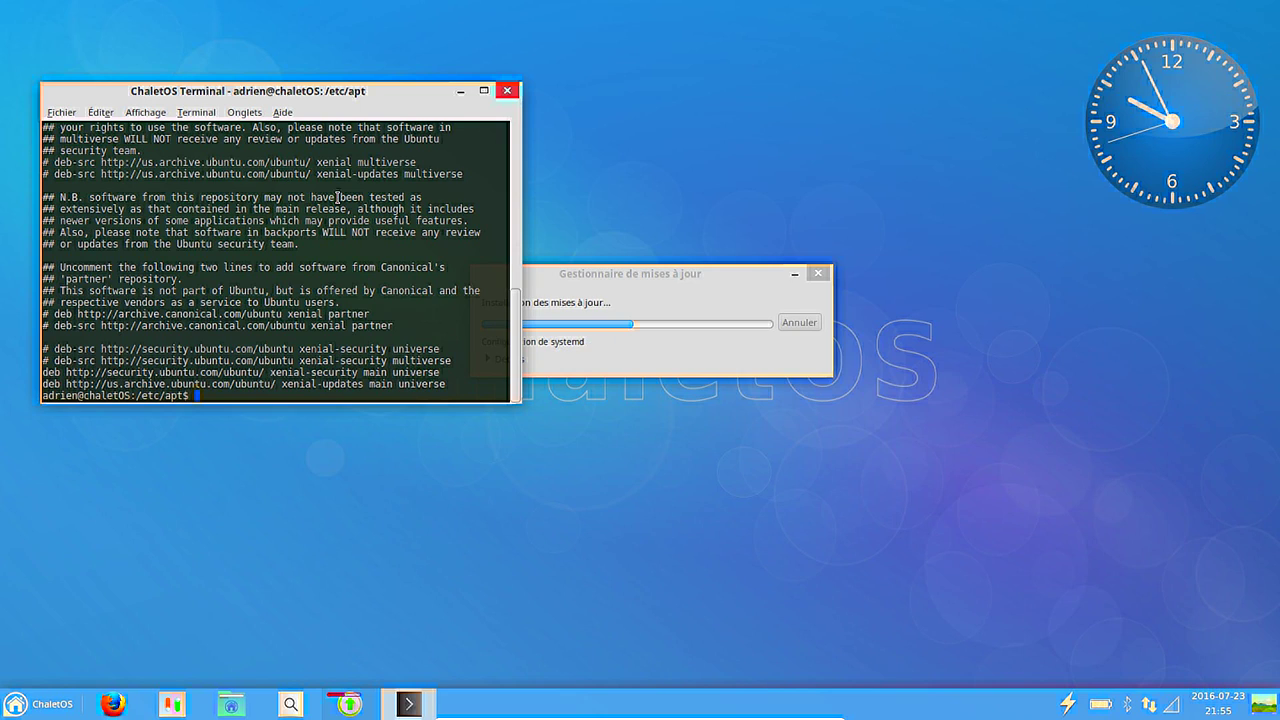
# Tab-complete 'more sources.list.d/' to list its repository files, then close the terminal.
pyautogui.press('Up')
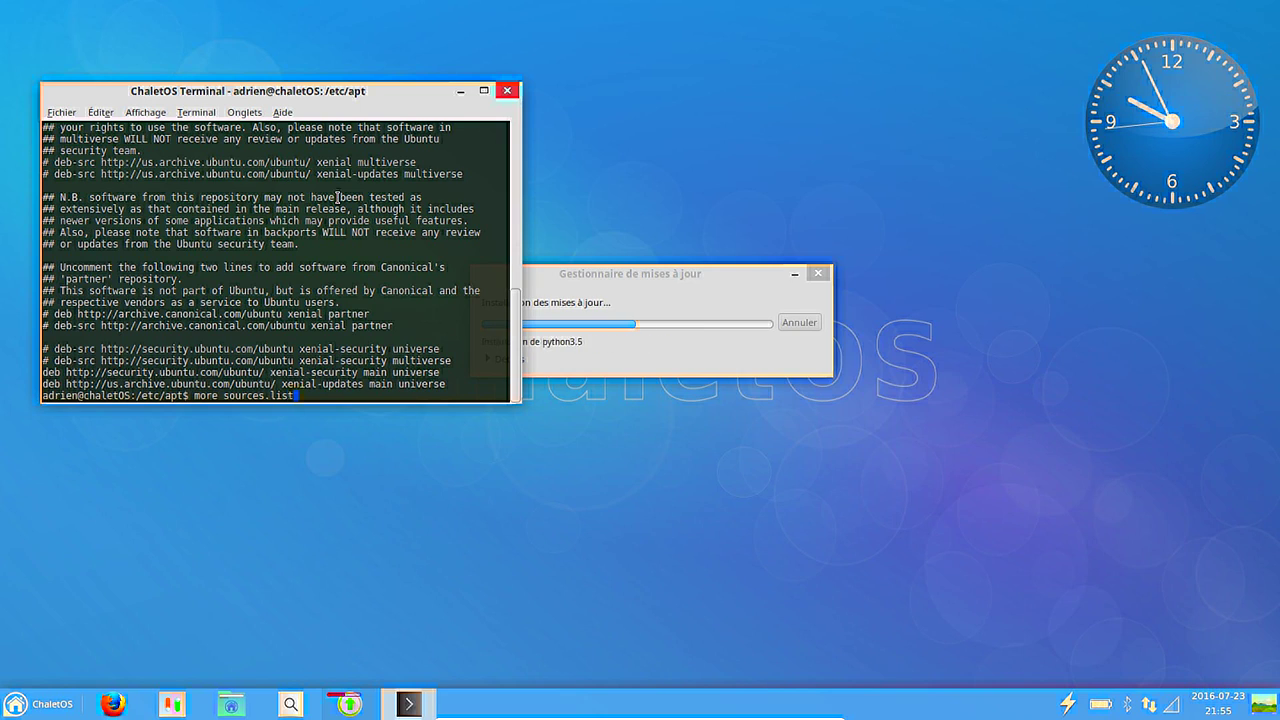
pyautogui.write('.')
pyautogui.press('Tab')
pyautogui.press('Tab')
pyautogui.press('Tab')
pyautogui.press('Tab')
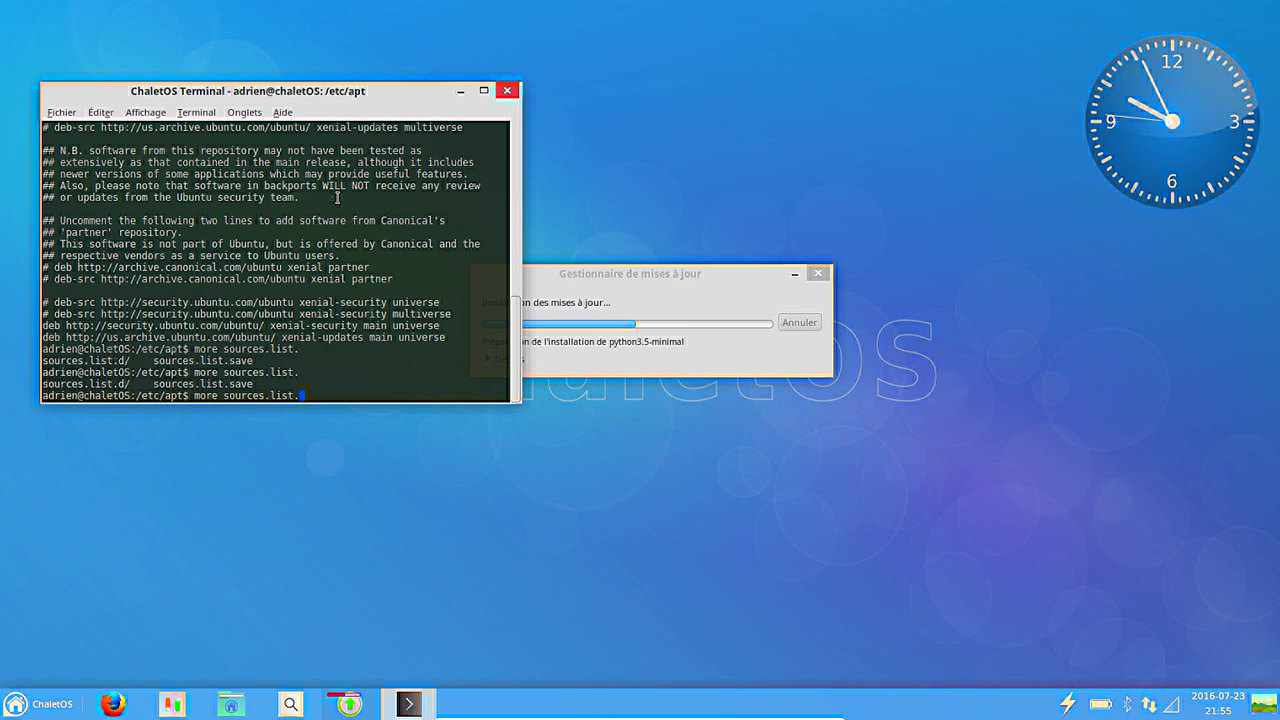
pyautogui.write('d')
pyautogui.press('Tab')
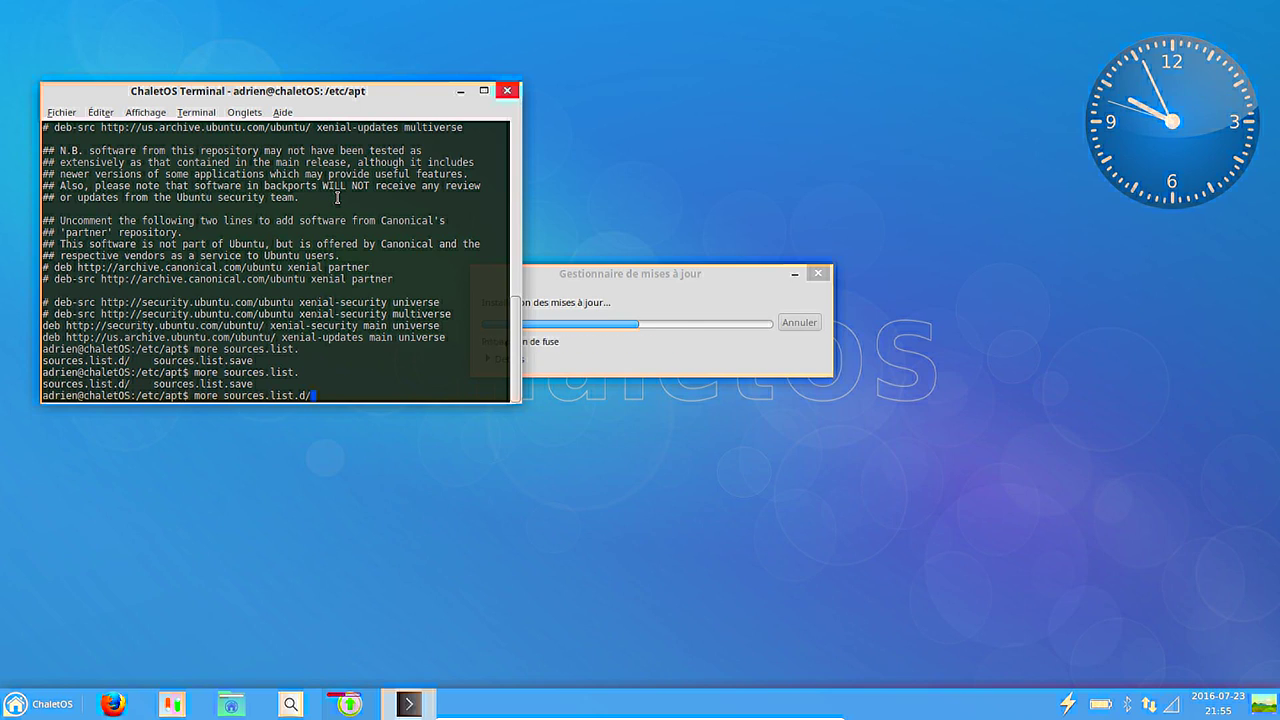
pyautogui.press('Tab')
pyautogui.press('Tab')
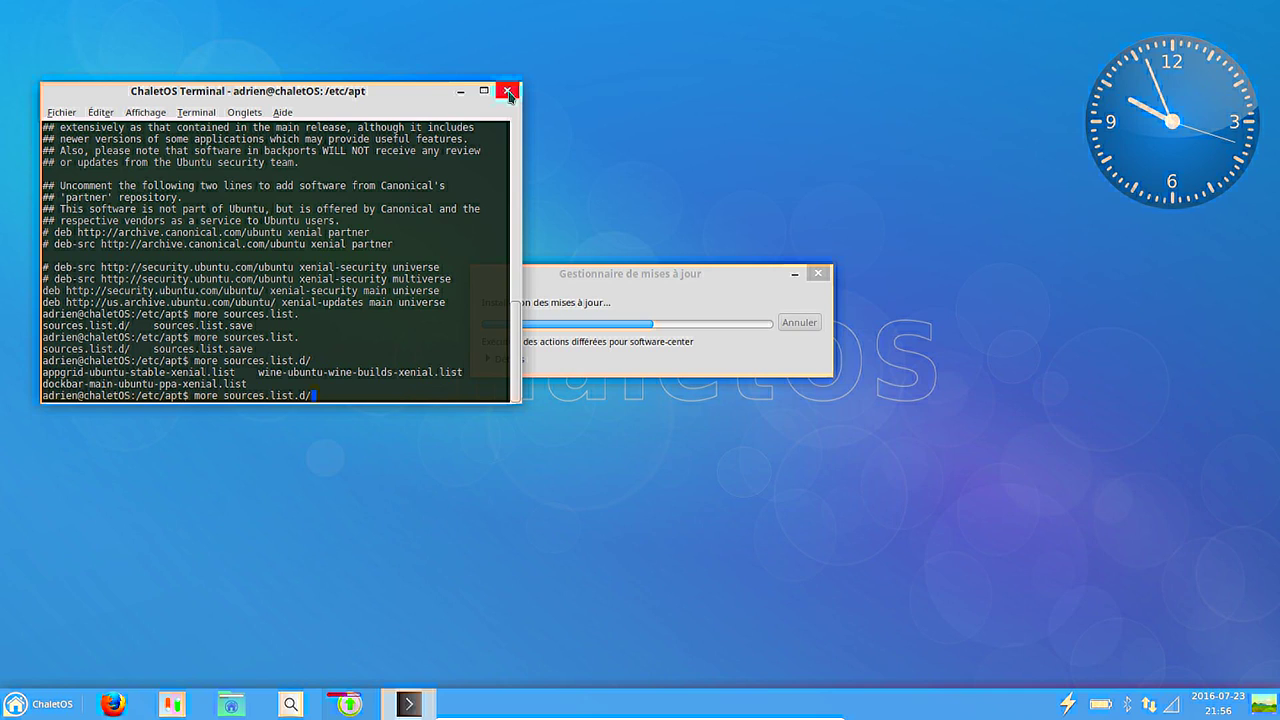
pyautogui.click(508, 91)
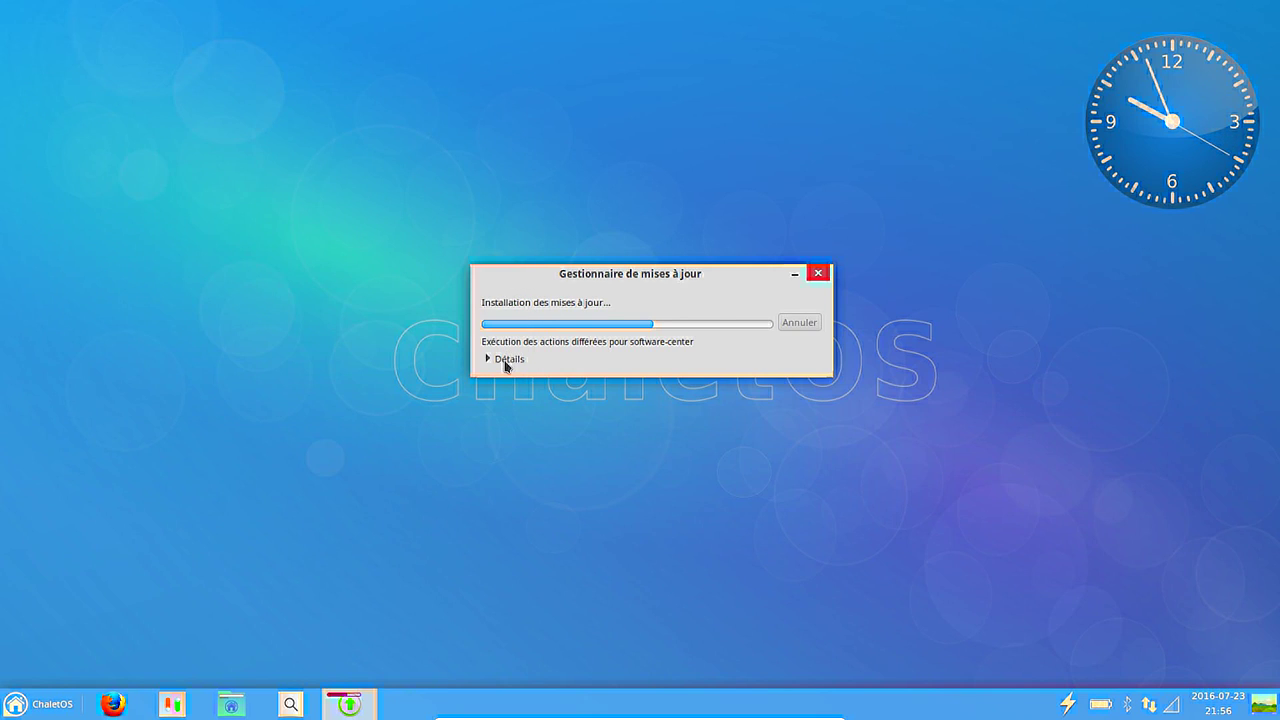
# Expand the update manager's Détails log, move it to the top, and wait for the grub-pc prompt.
pyautogui.click(506, 360)
pyautogui.moveTo(543, 278); pyautogui.dragTo(588, 50)
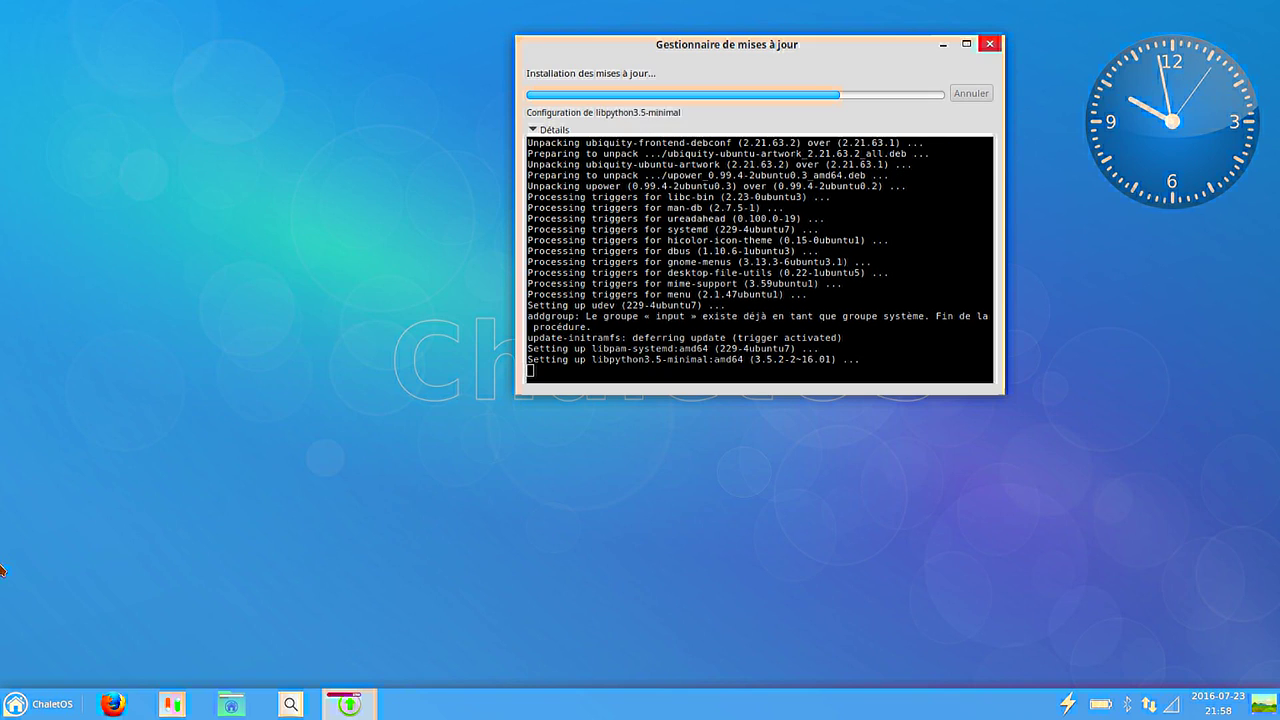
pyautogui.click(38, 704)
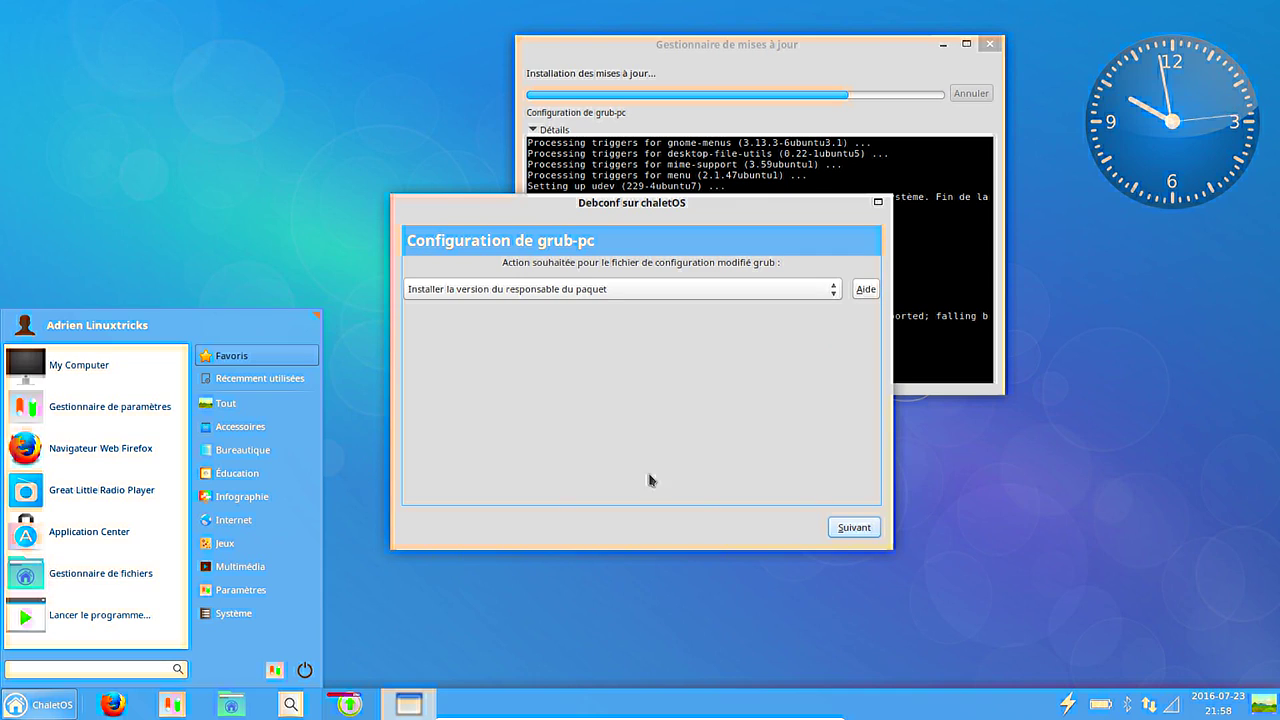
# Dismiss the start menu and confirm 'Installer la version du responsable du paquet' for grub.
pyautogui.click(846, 530)
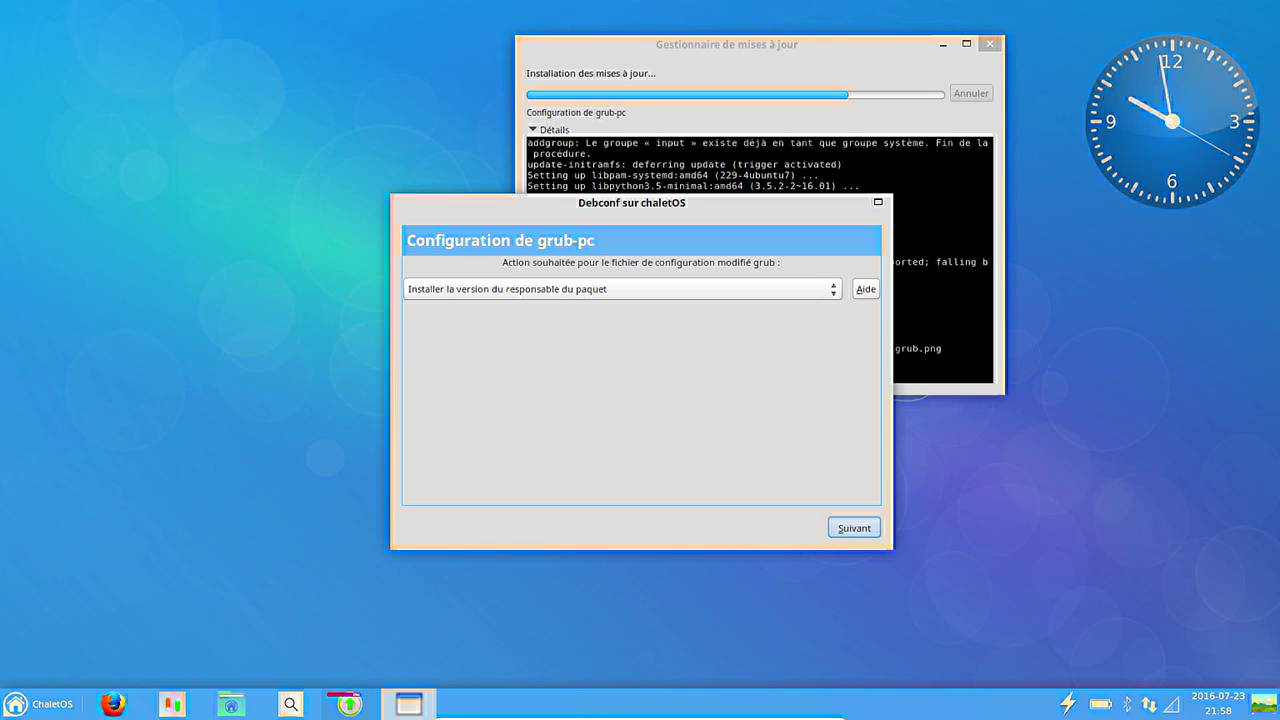
pyautogui.press('Return')
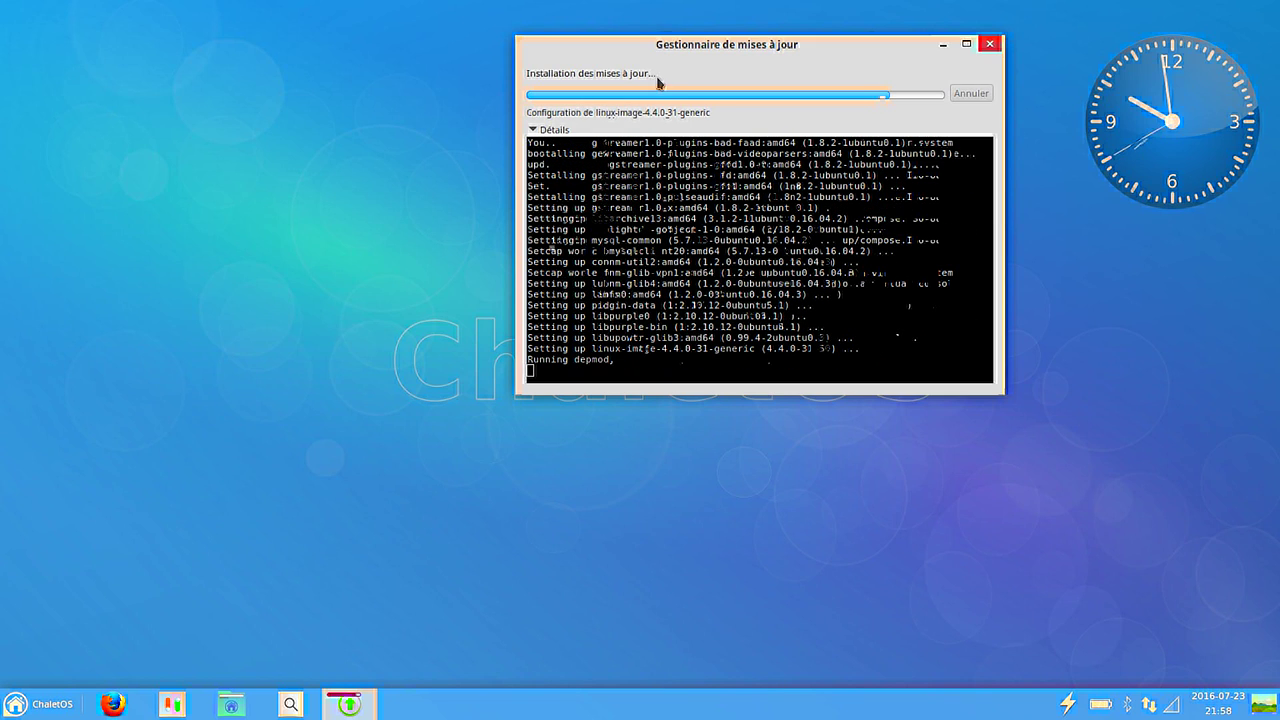
# Reposition the update manager and briefly open and close Catfish while the updates finish installing.
pyautogui.moveTo(682, 48); pyautogui.dragTo(925, 252)
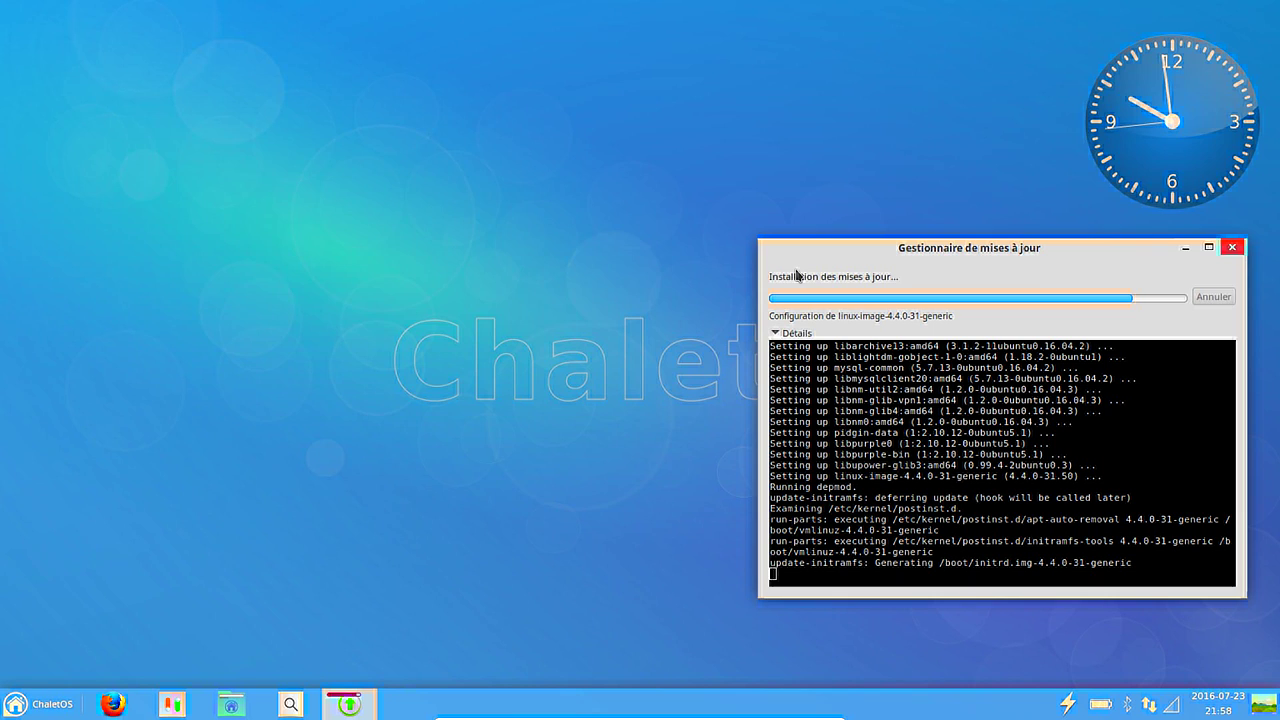
pyautogui.moveTo(1005, 248); pyautogui.dragTo(645, 78)
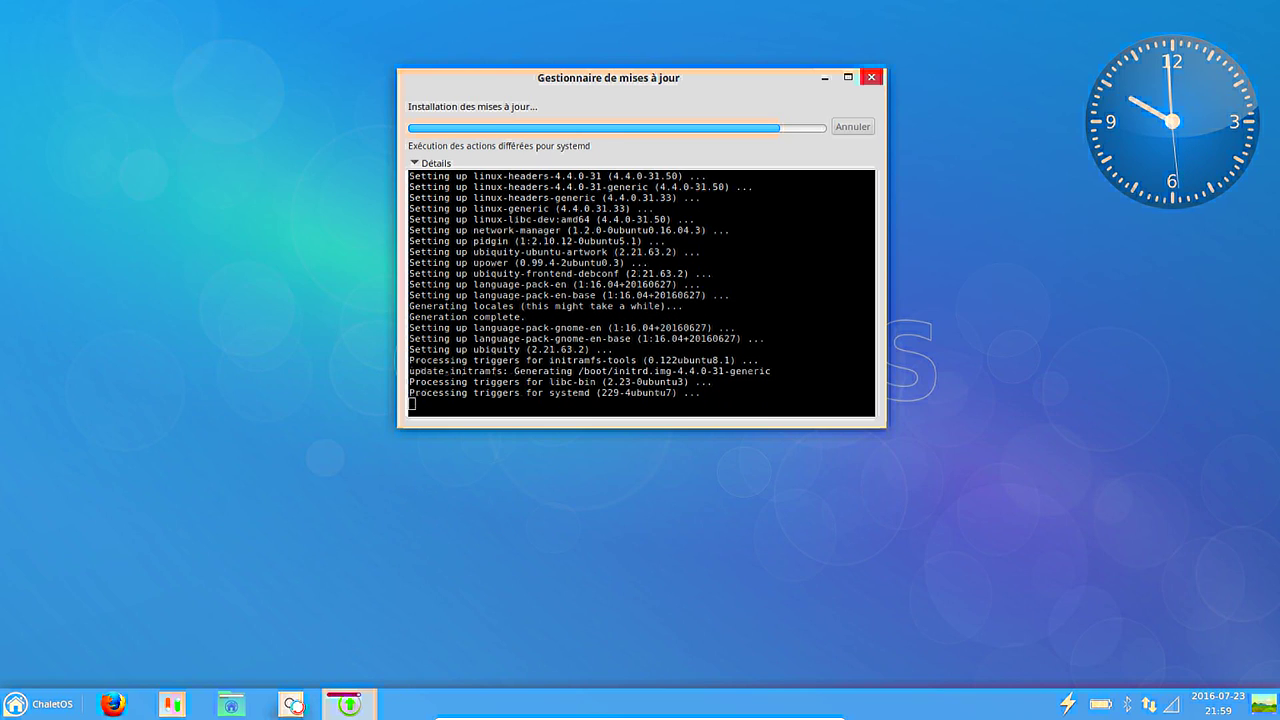
pyautogui.click(280, 700)
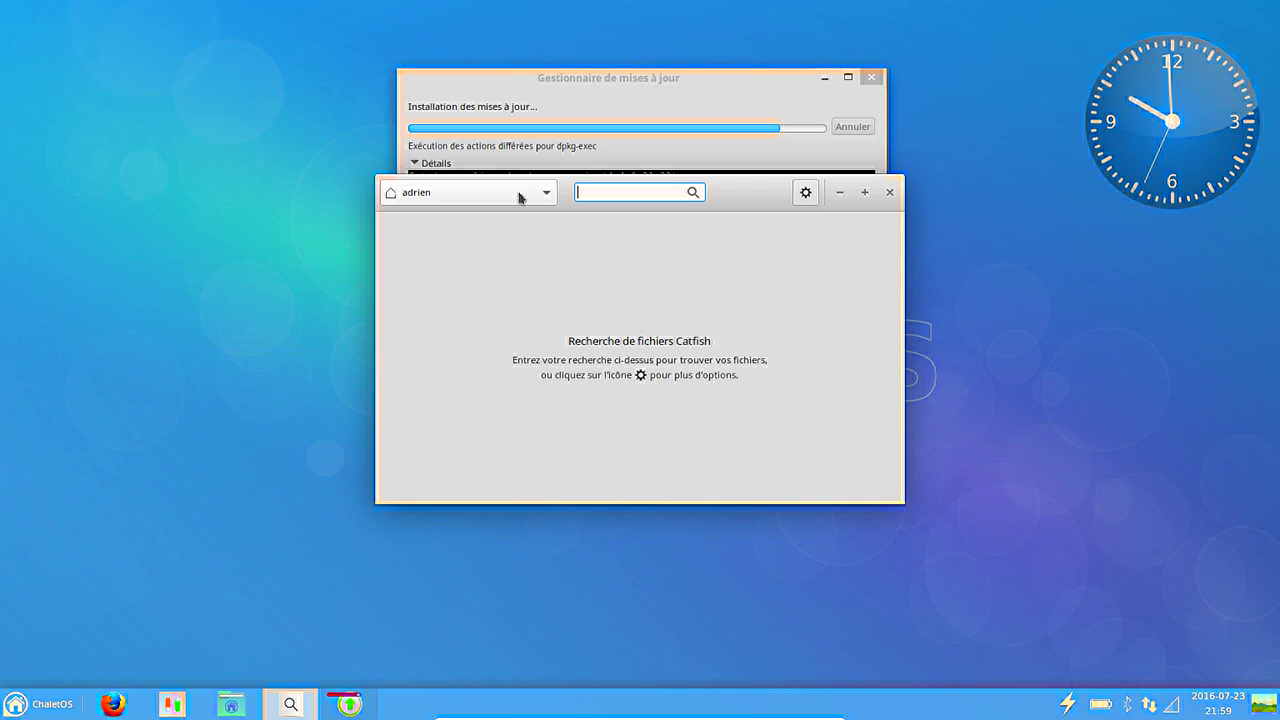
pyautogui.click(893, 196)
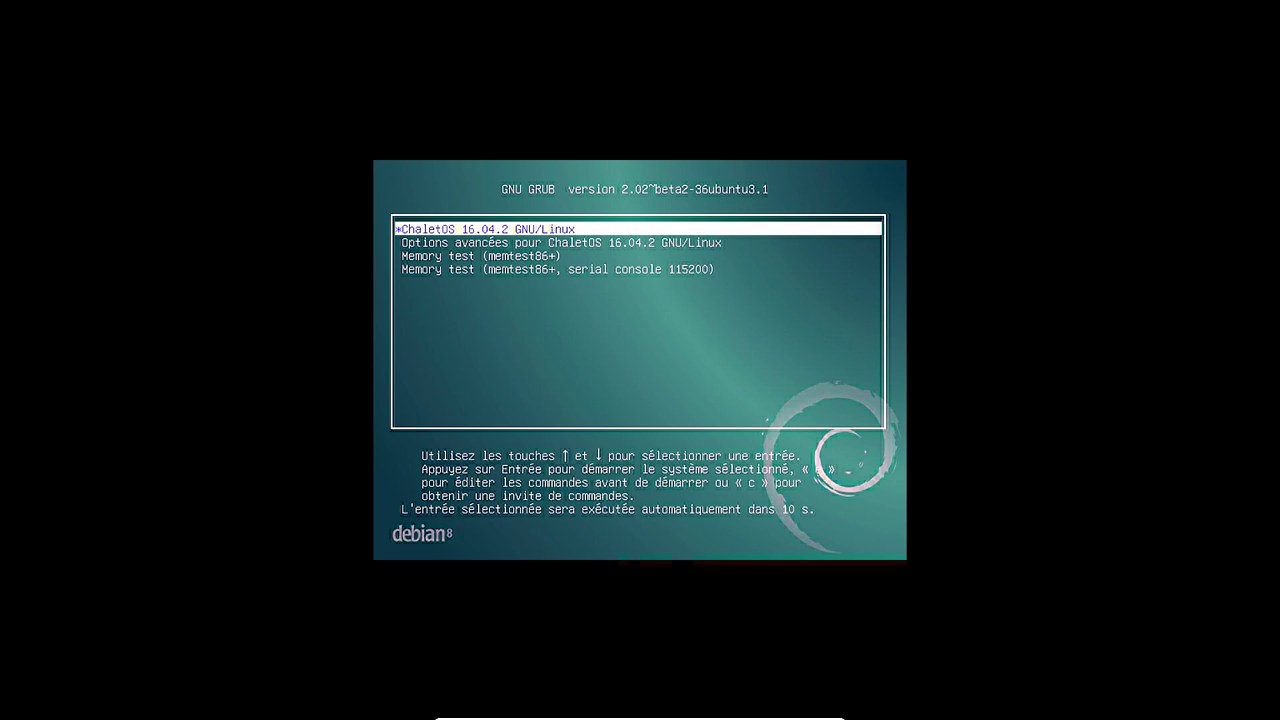
# Boot the 'ChaletOS 16.04.2 GNU/Linux' GRUB entry.
pyautogui.press('Return')
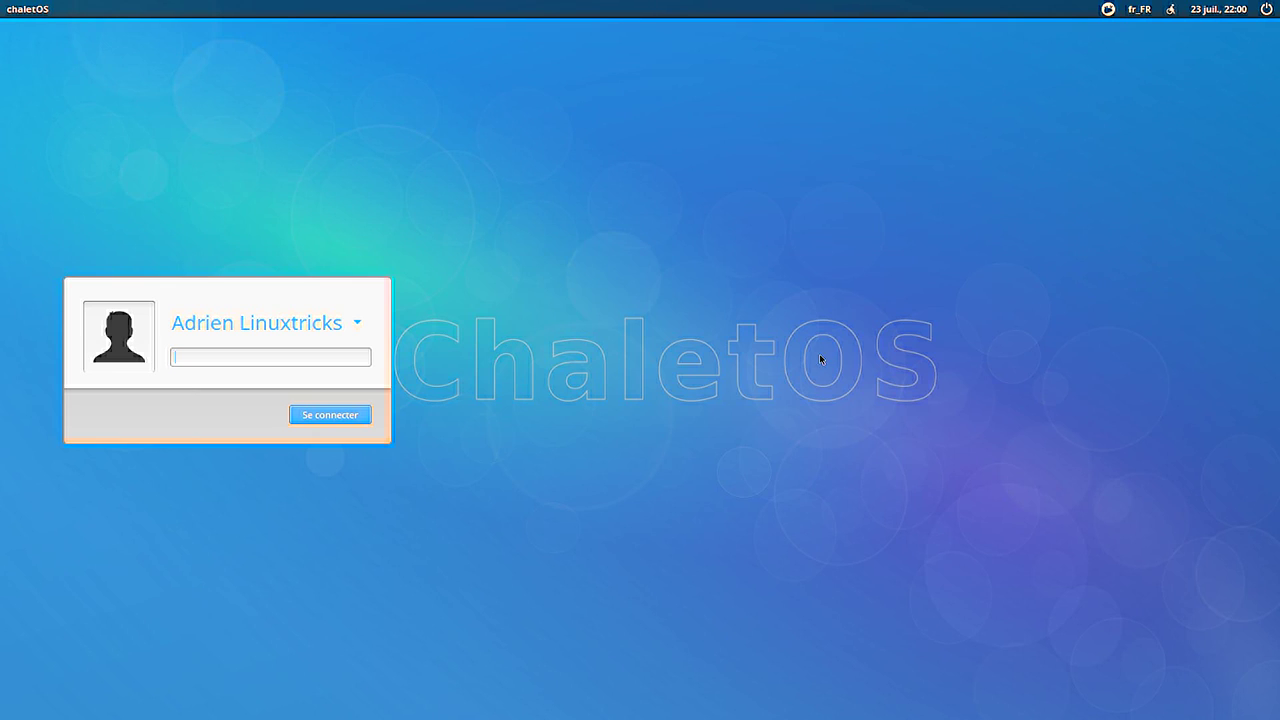
# Log in with the account password and open the Whisker menu with the Super key.
pyautogui.write('*****')
pyautogui.press('Return')
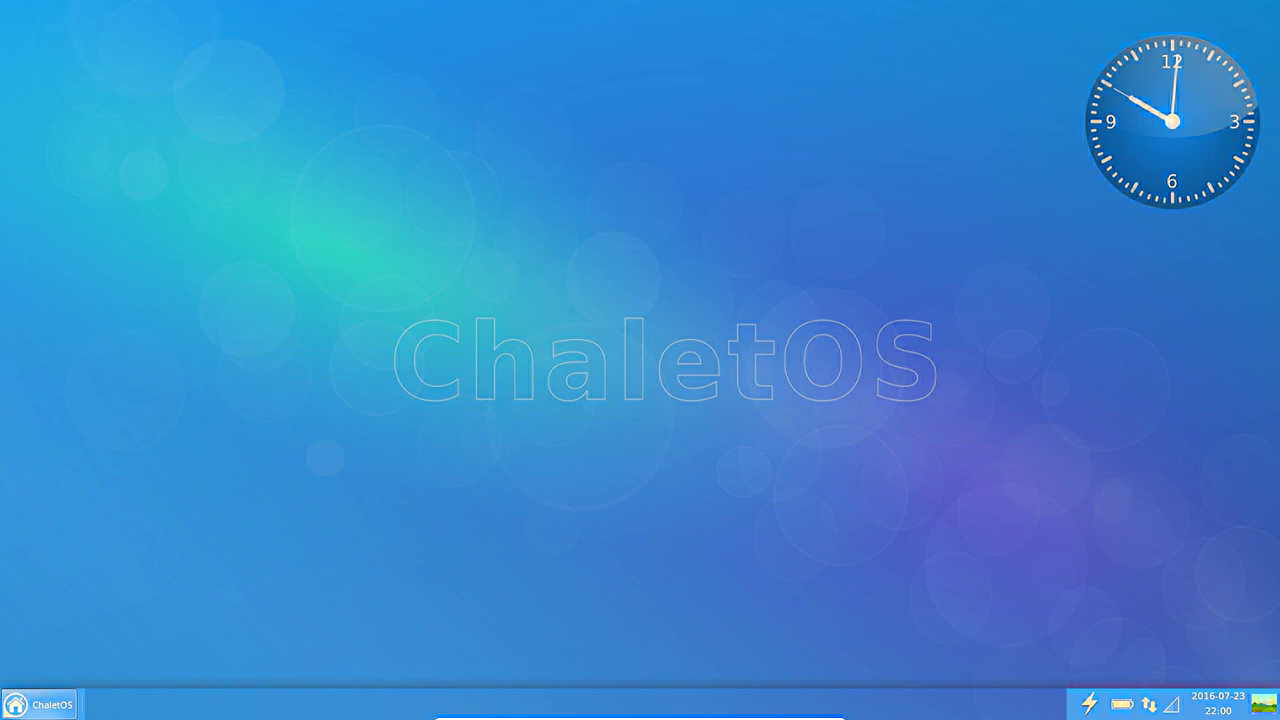
pyautogui.press('super')
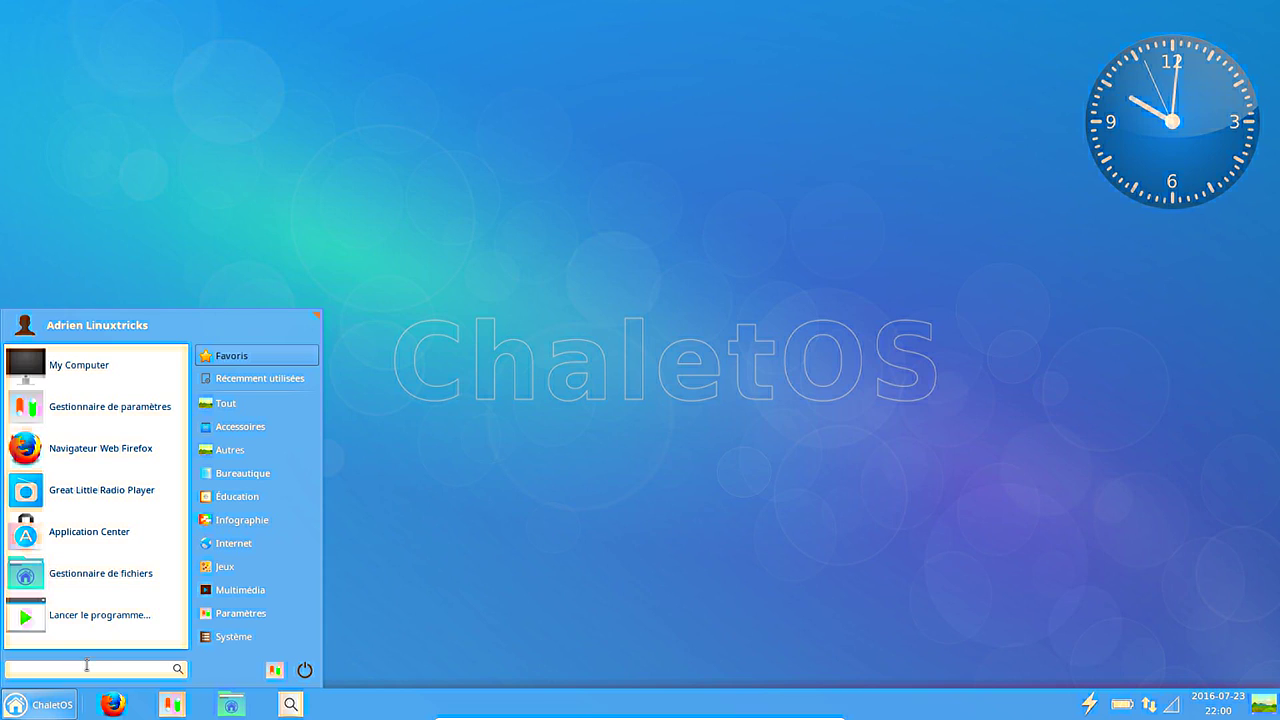
# Search 'tach' and open Gestionnaire de tâches to check memory usage.
pyautogui.write('tach')
pyautogui.click(140, 378)
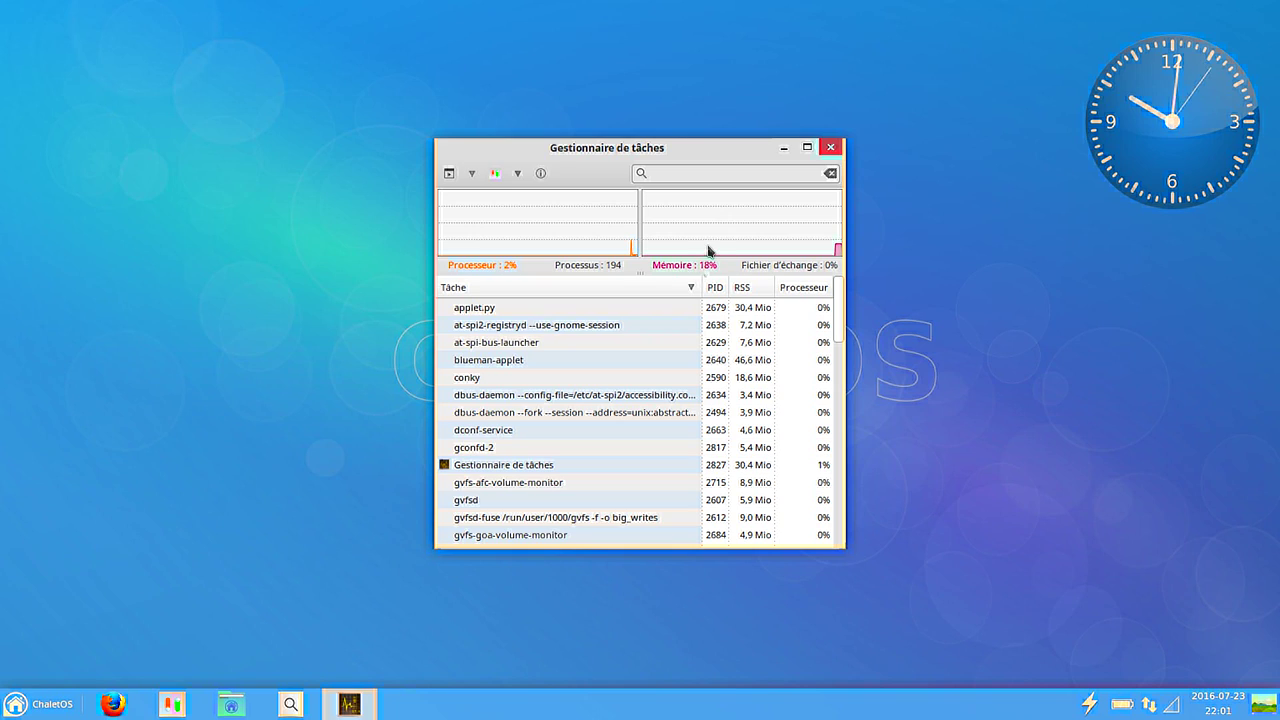
pyautogui.moveTo(708, 250)
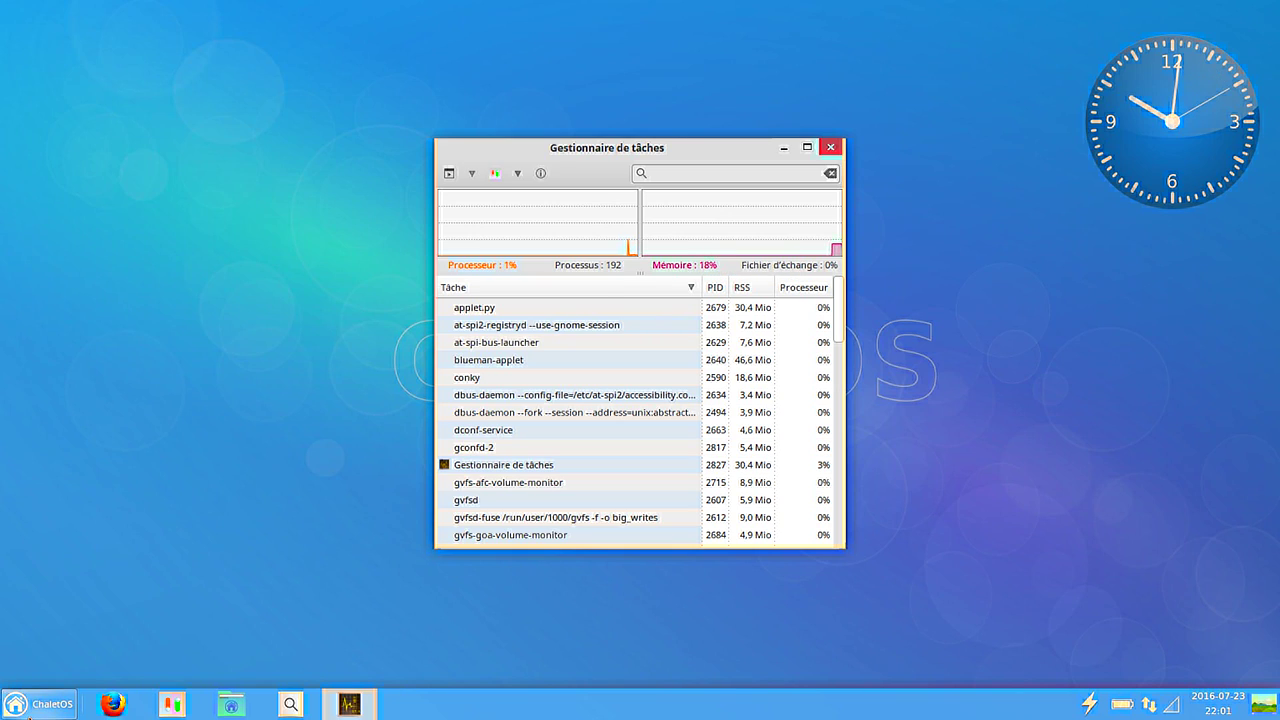
# Launch Calculatrice and compute 2048*0,18 = 368,64.
pyautogui.click(35, 708)
pyautogui.click(256, 473)
pyautogui.write('calc')
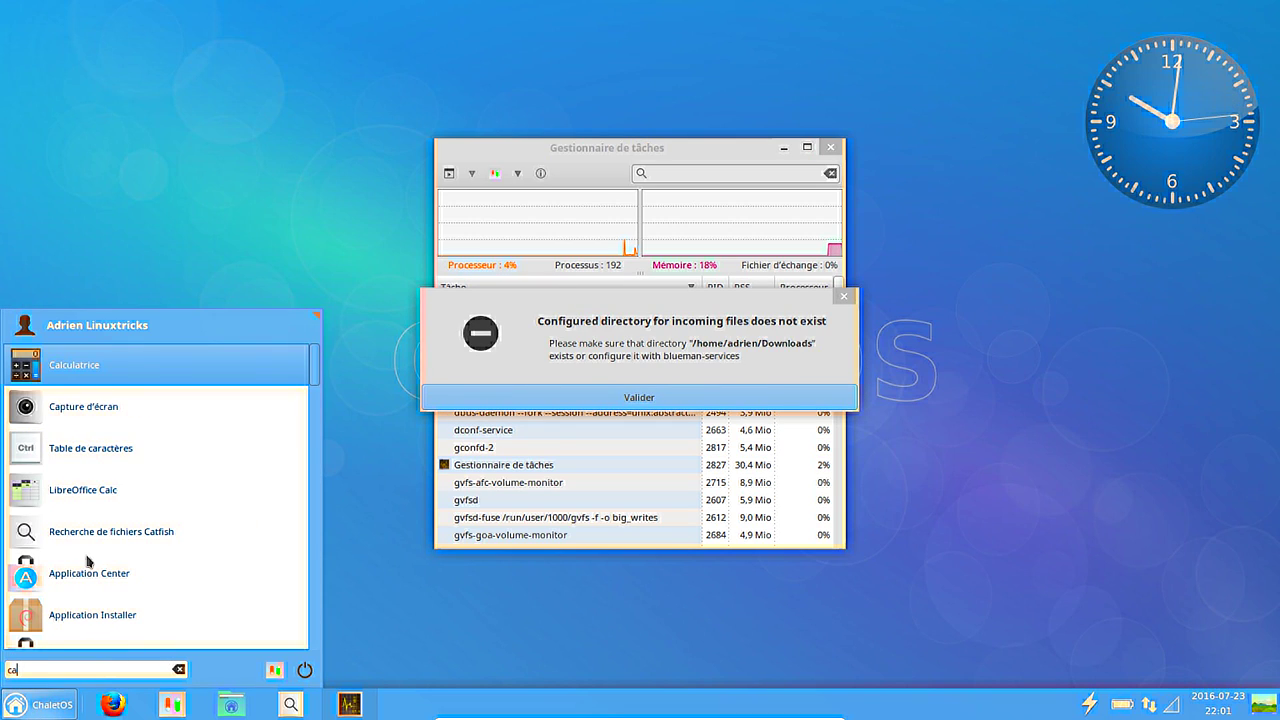
pyautogui.click(95, 372)
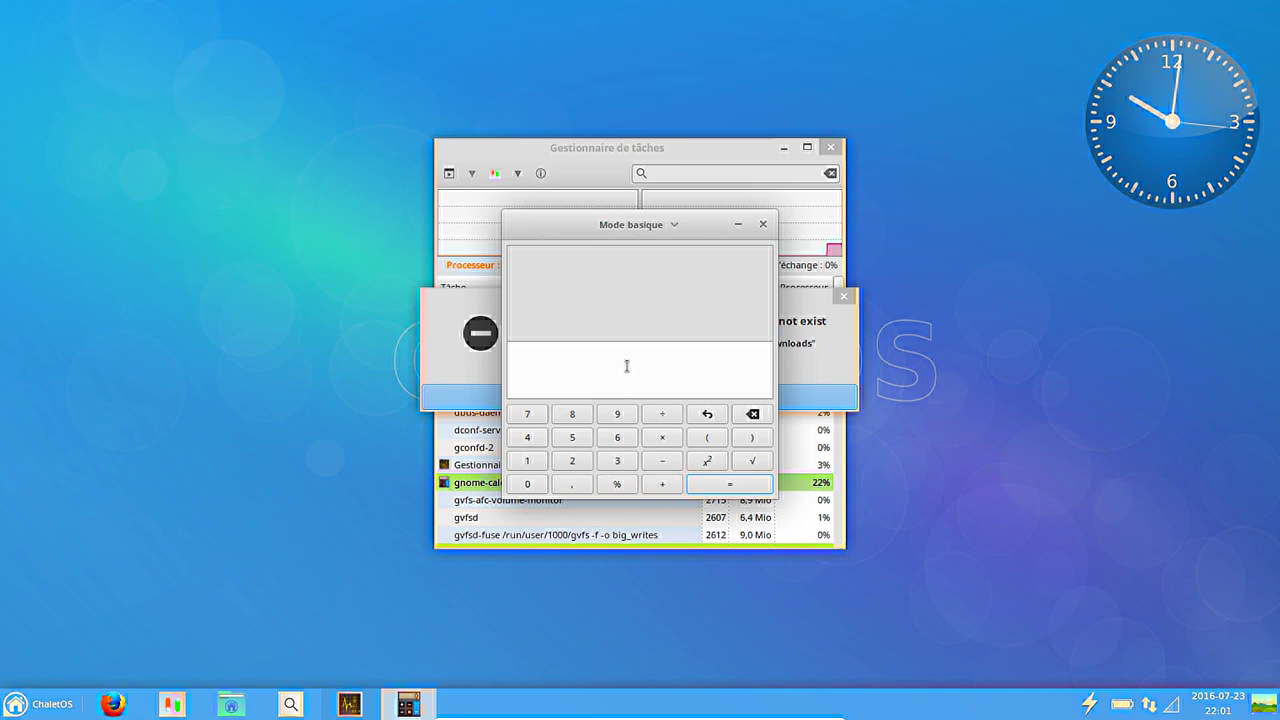
pyautogui.write('204')
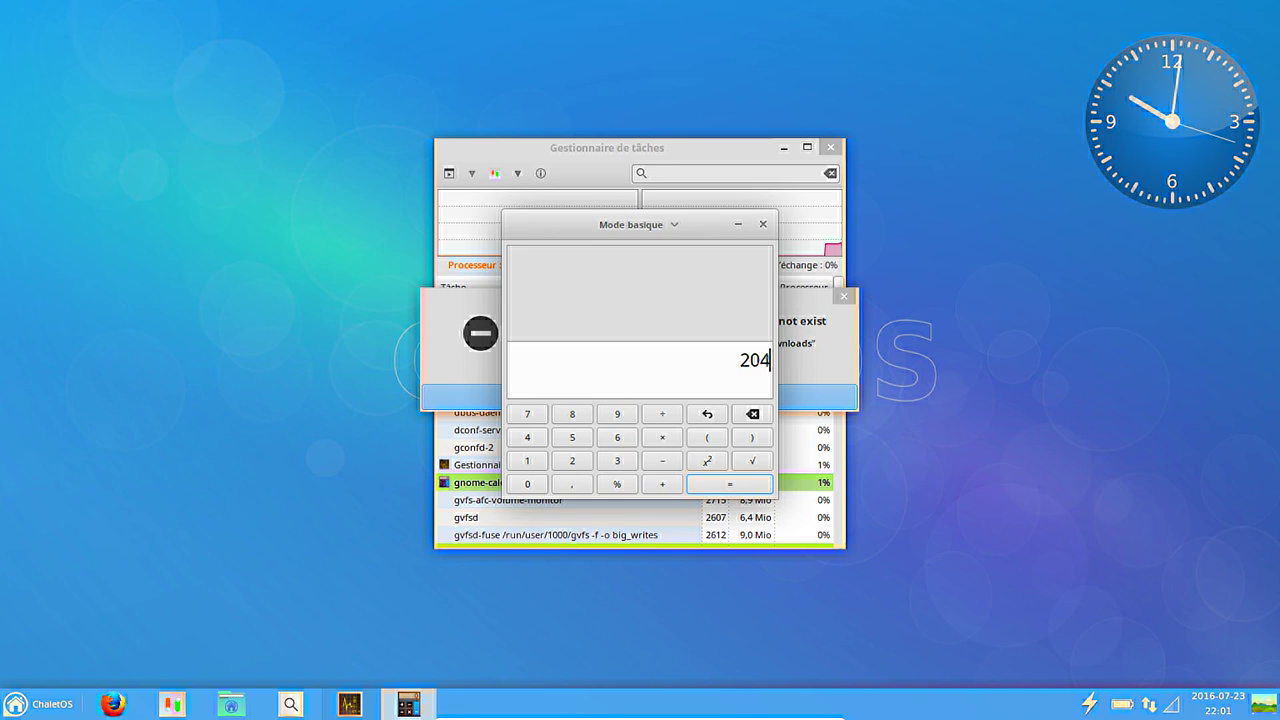
pyautogui.write('8*0,18')
pyautogui.press('Return')
# Close the calculator, dismiss the bluetooth folder error, and close the task manager.
pyautogui.click(763, 224)
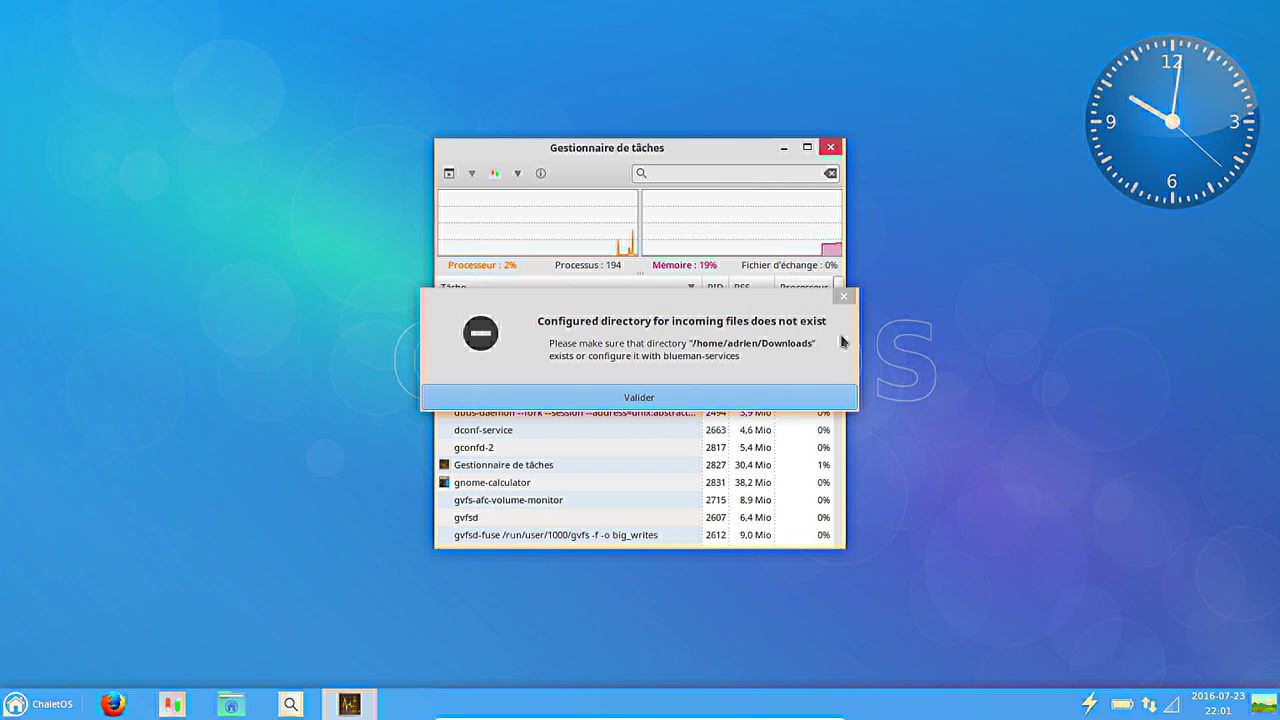
pyautogui.click(752, 403)
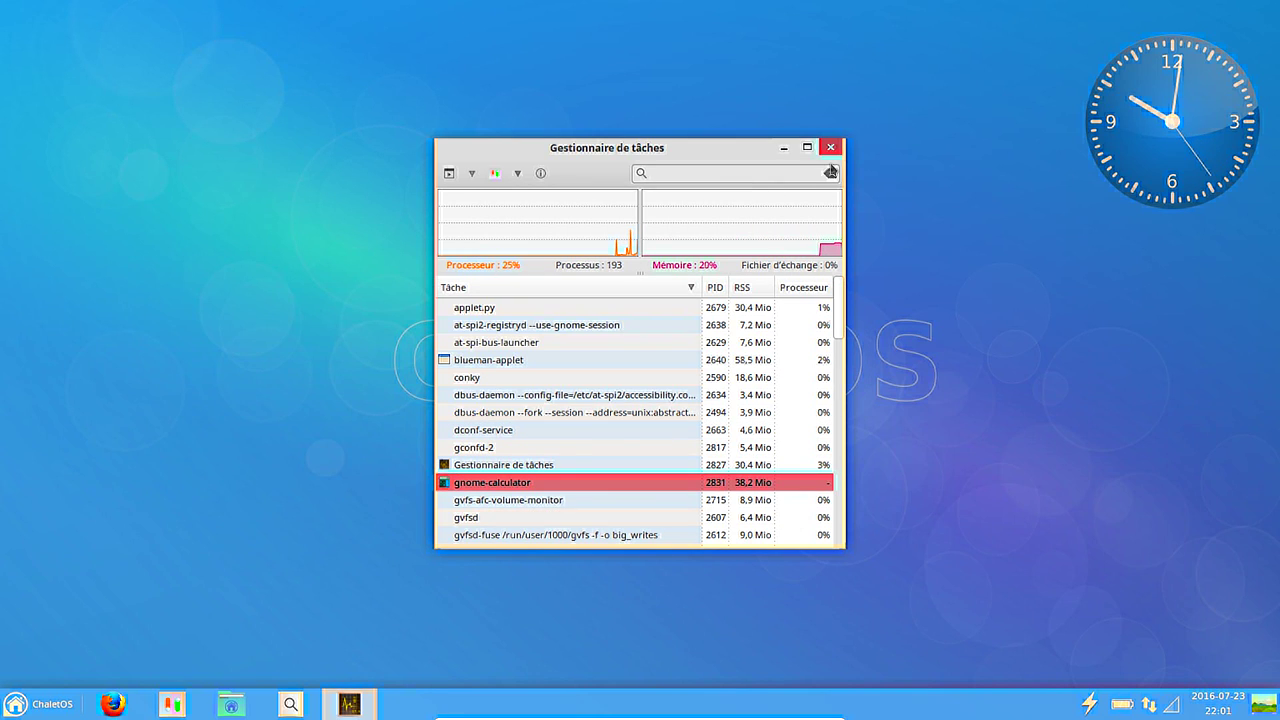
pyautogui.click(831, 148)
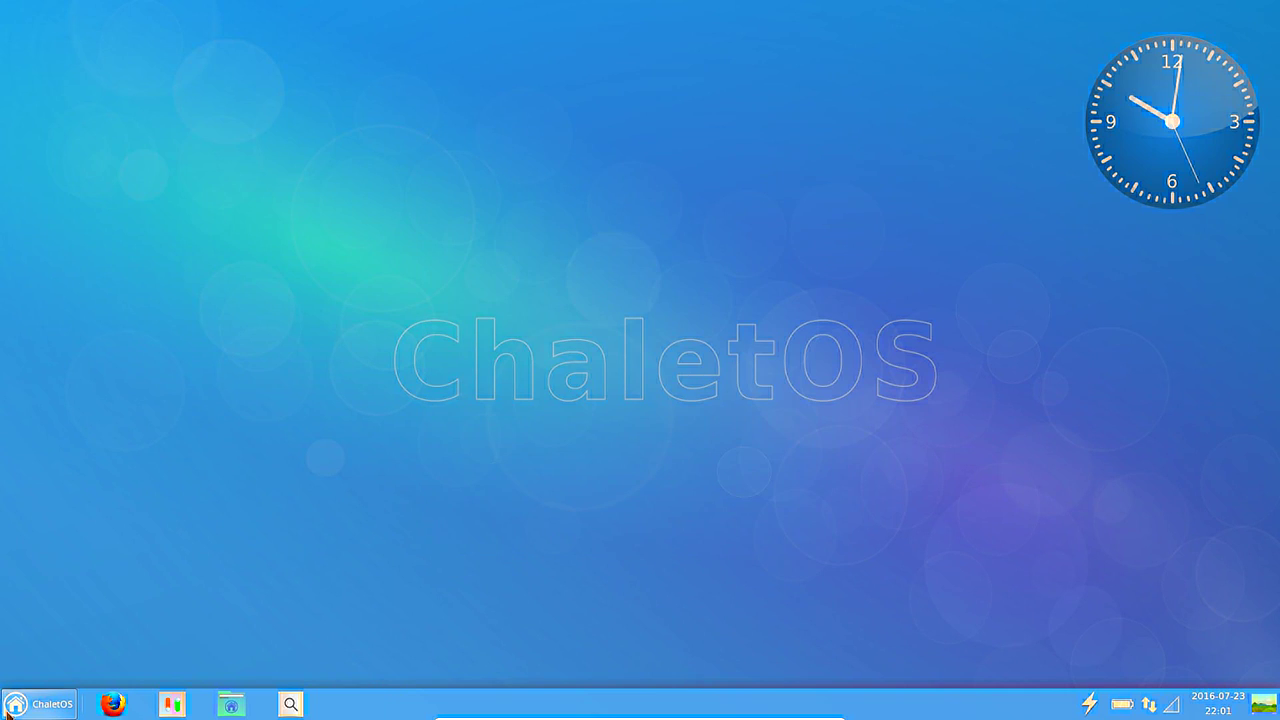
pyautogui.click(16, 704)
# Shut down ChaletOS with Éteindre from the power options, then close VirtualBox Manager.
pyautogui.click(304, 672)
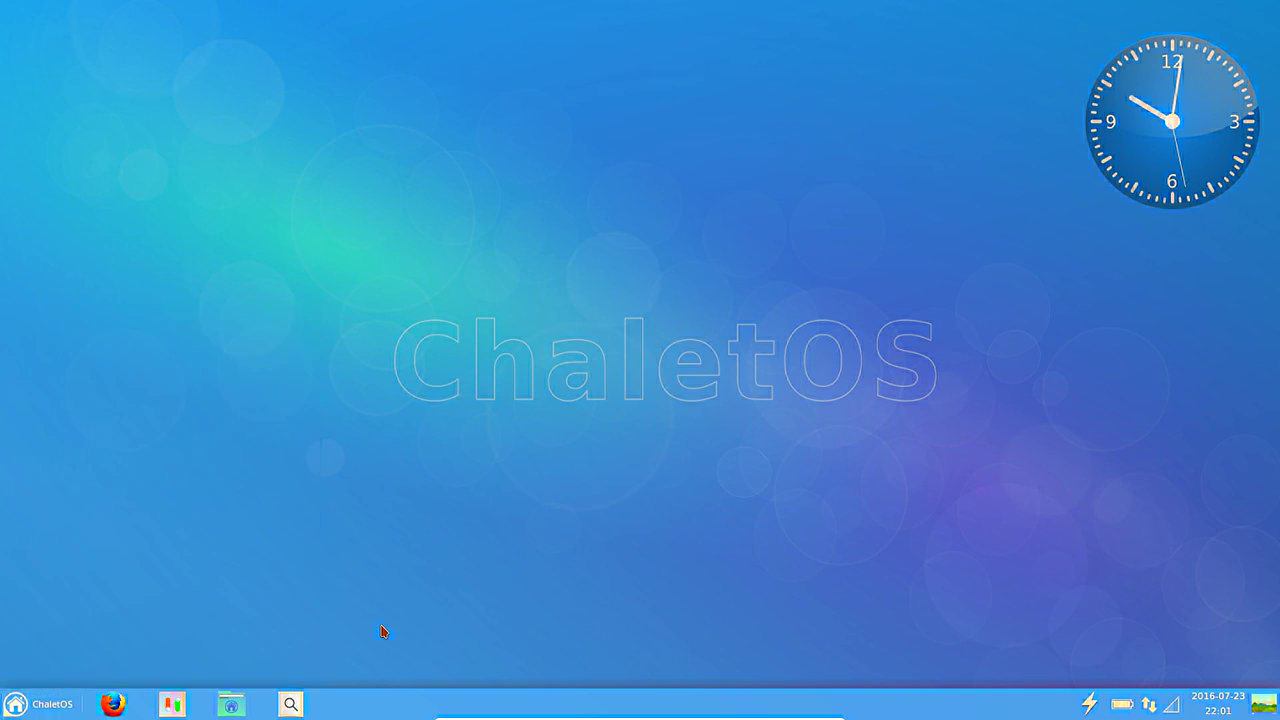
pyautogui.click(721, 296)
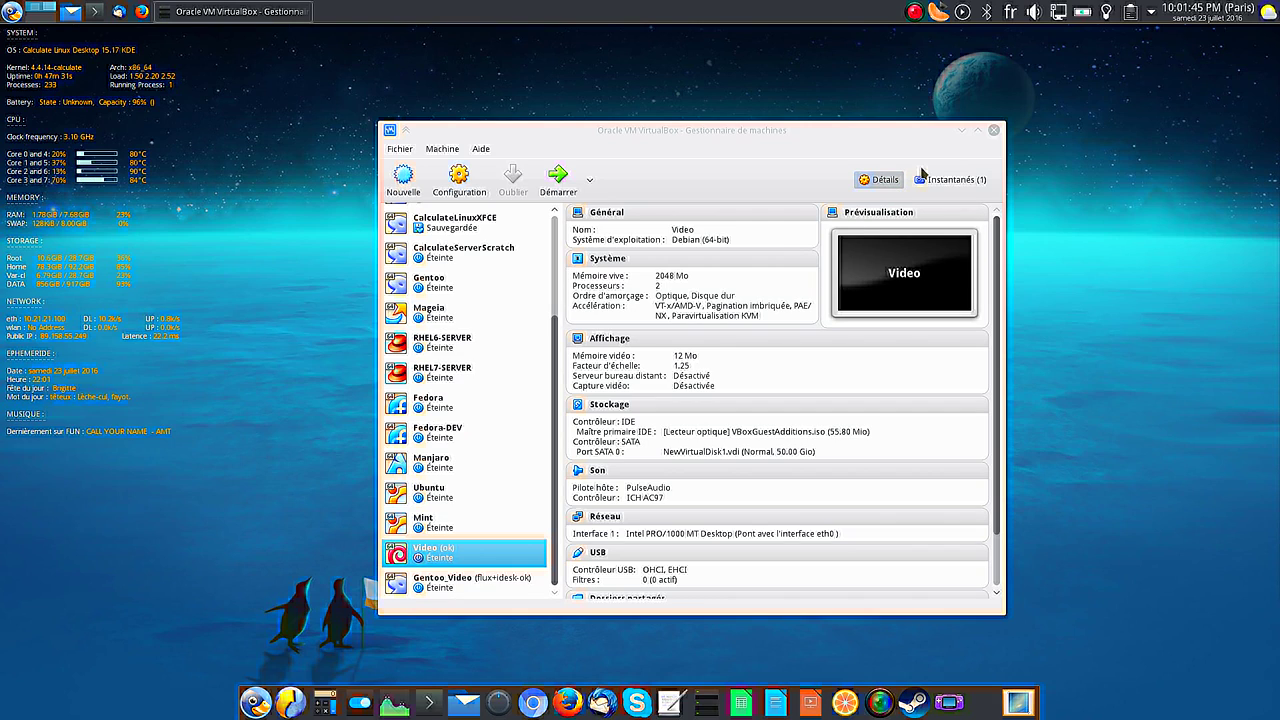
pyautogui.click(993, 130)
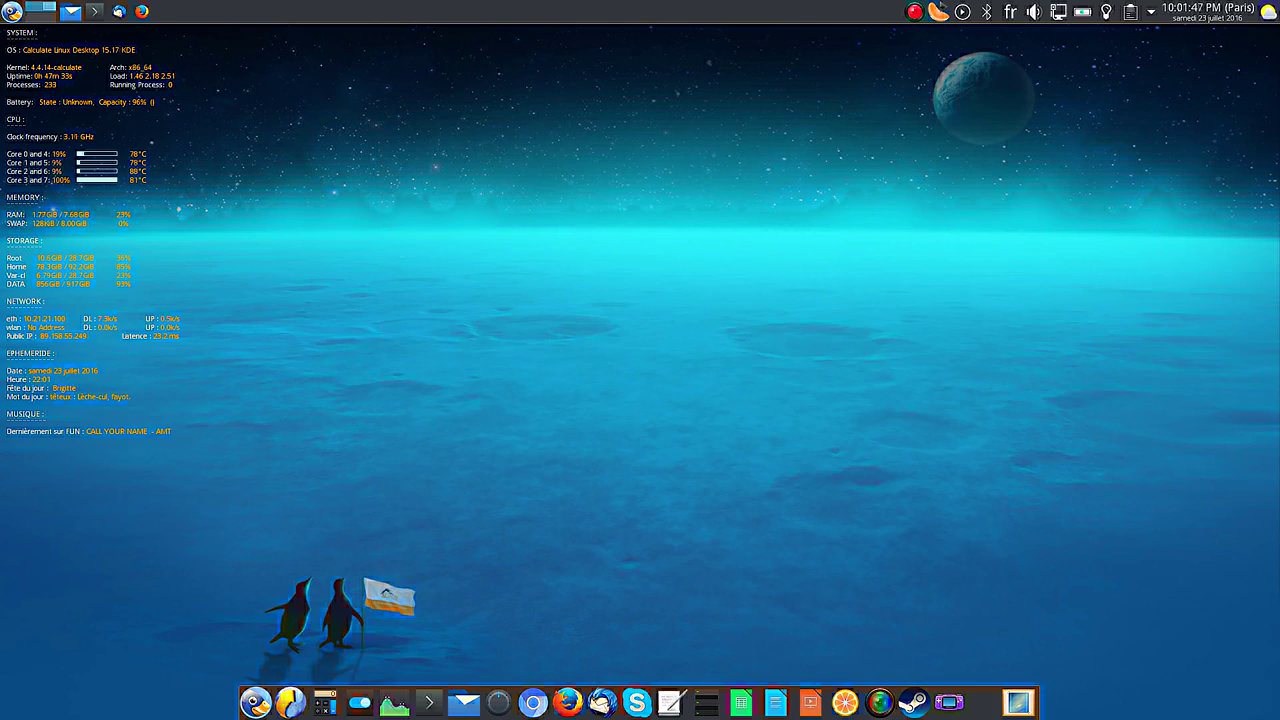